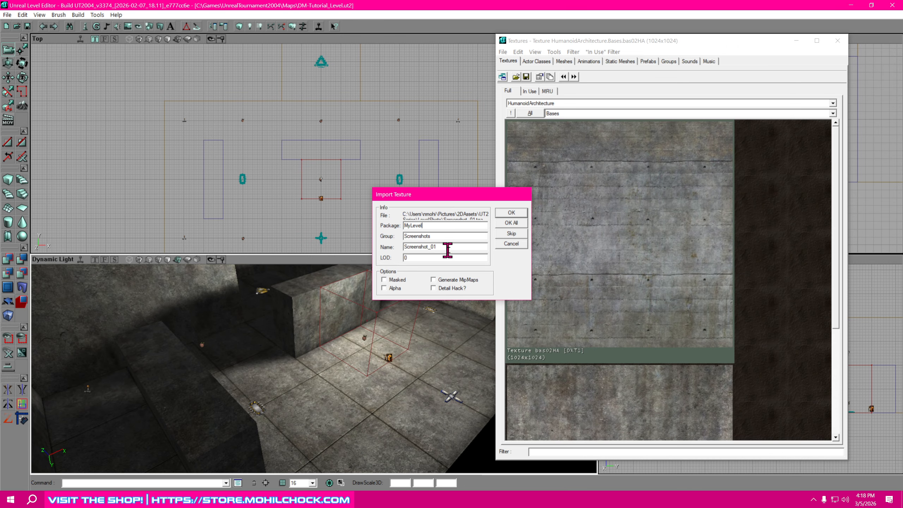
# Import Screenshot_01 into the Screenshots group of the MyLevel package and open its texture properties.
pyautogui.click(512, 213)
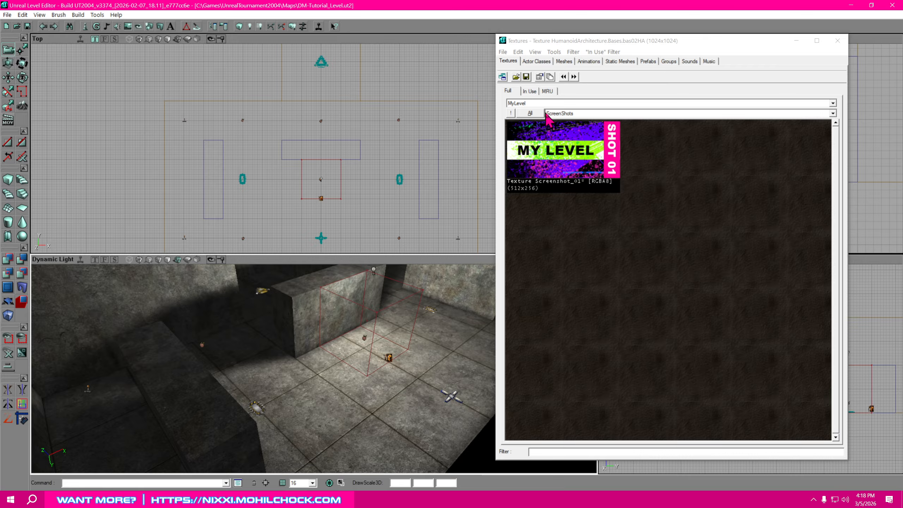
pyautogui.click(580, 158)
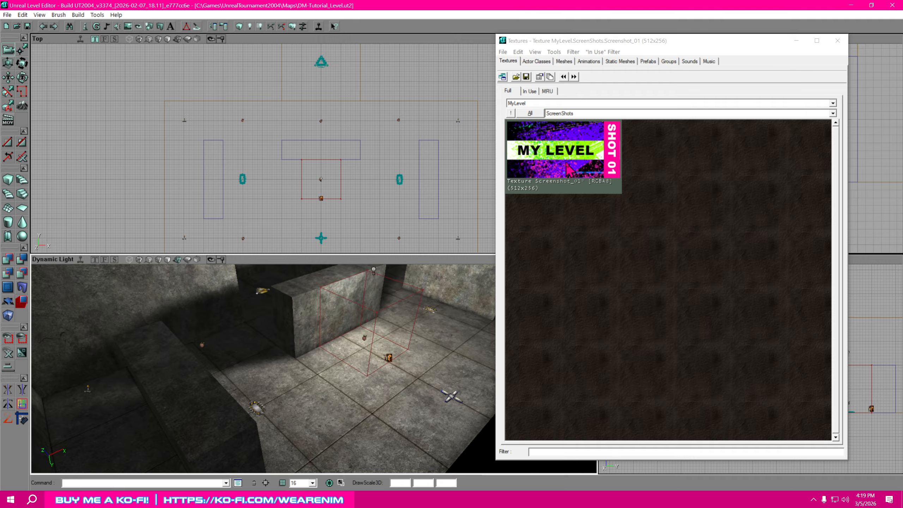
pyautogui.rightClick(567, 165)
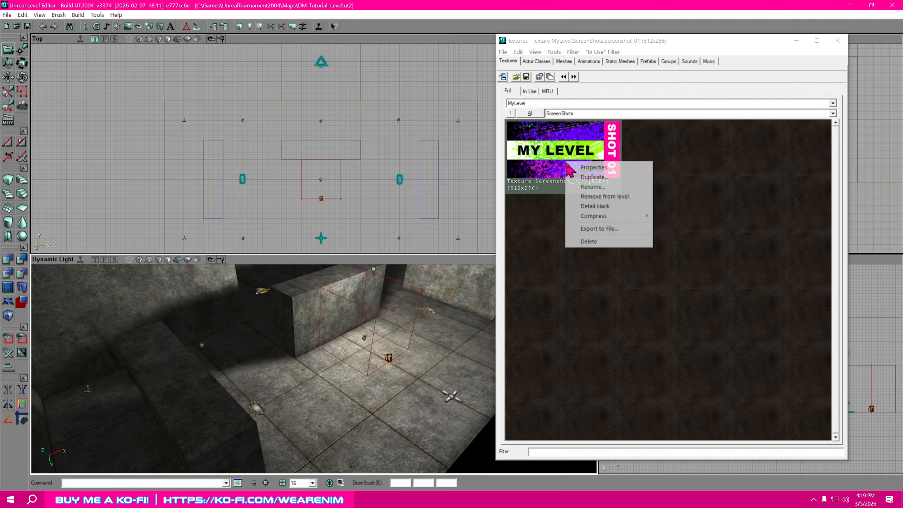
pyautogui.click(597, 167)
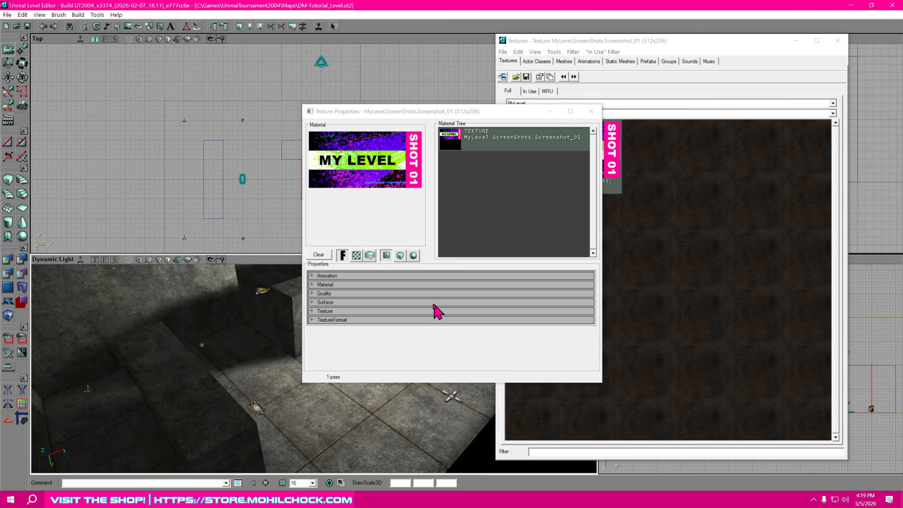
# Set both bHighColorQuality and bHighTextureQuality to True for the Screenshot_01 texture.
pyautogui.click(318, 294)
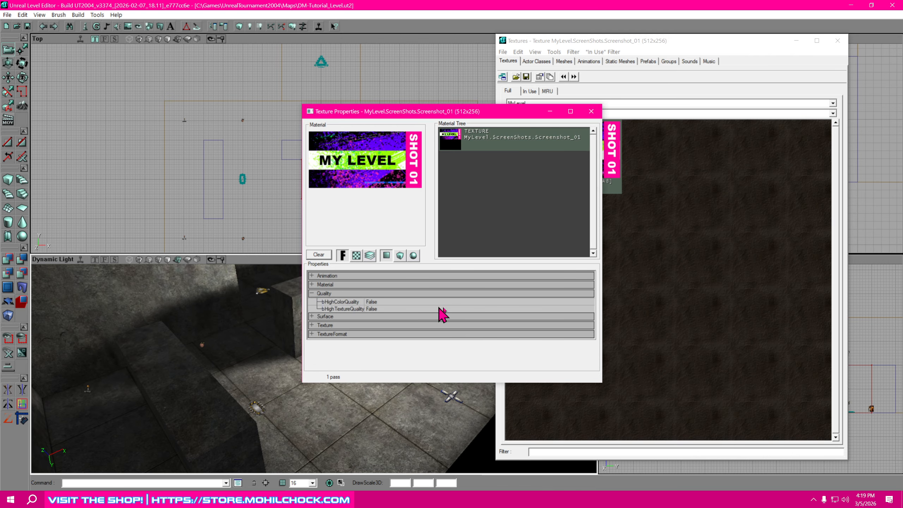
pyautogui.click(494, 302)
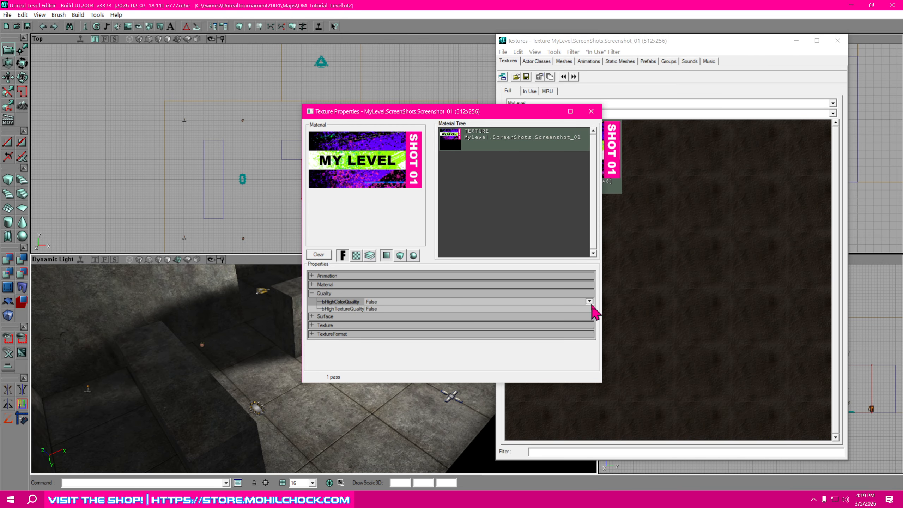
pyautogui.click(589, 301)
pyautogui.click(551, 319)
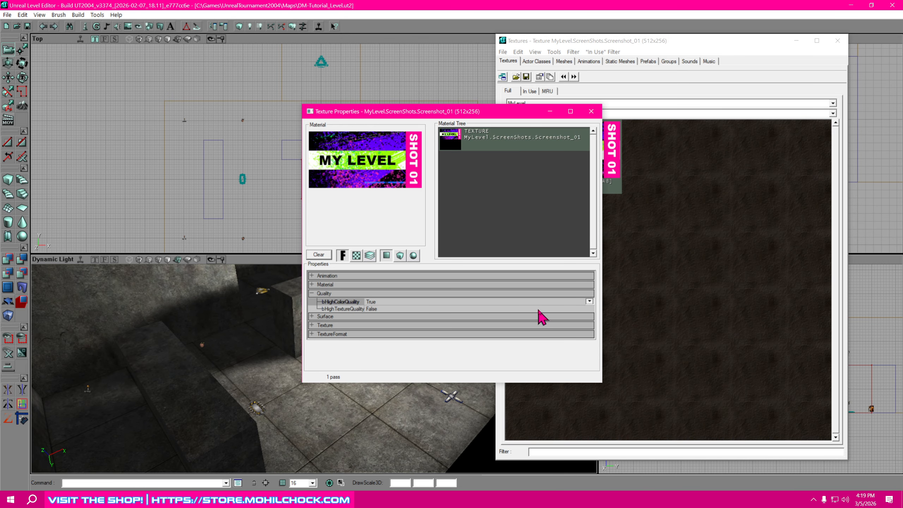
pyautogui.click(539, 309)
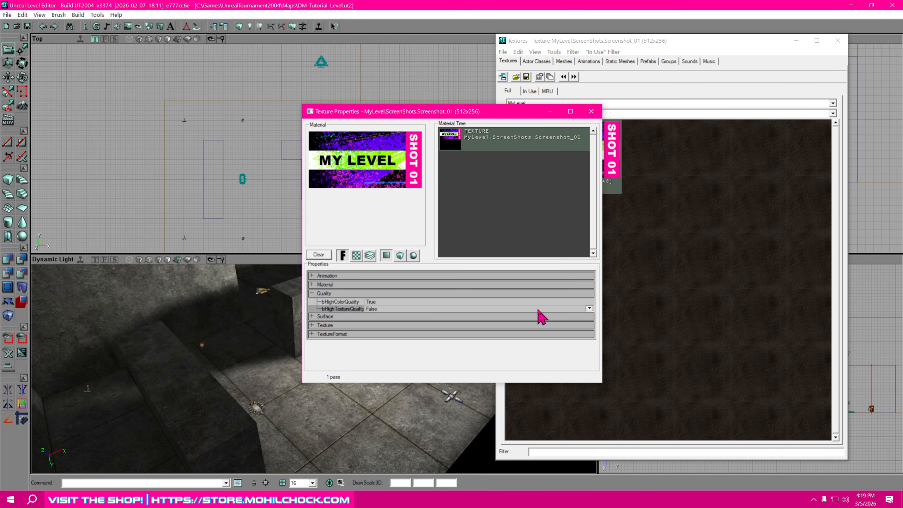
pyautogui.click(589, 308)
pyautogui.click(370, 321)
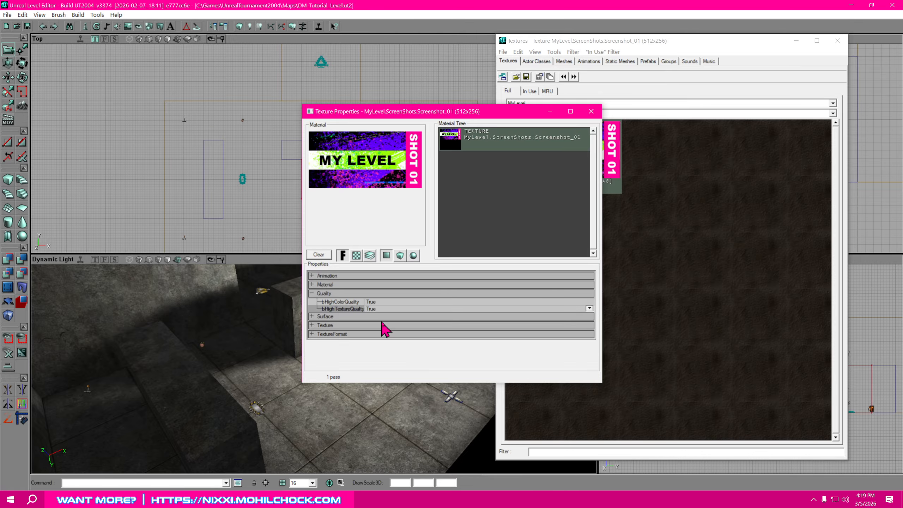
pyautogui.click(312, 294)
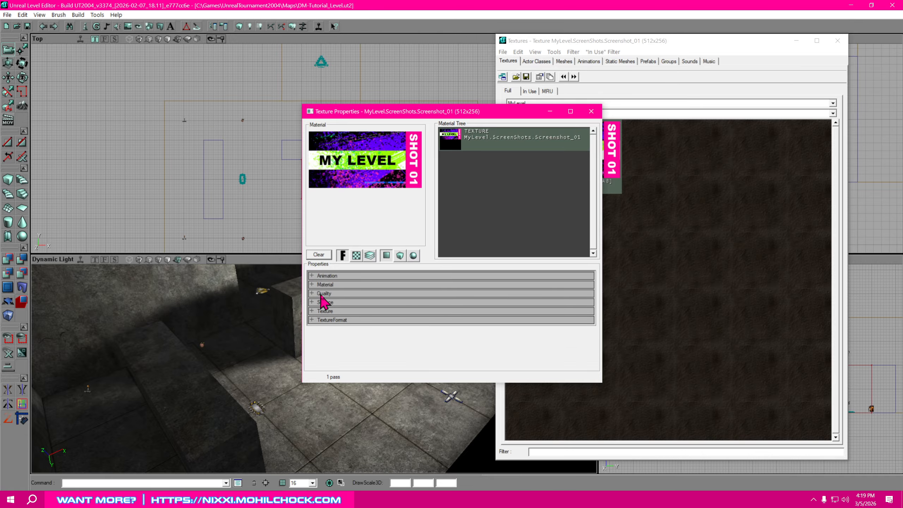
# Set the LODSet of the Screenshot_01 texture to LODSET_Interface and close its properties.
pyautogui.click(313, 311)
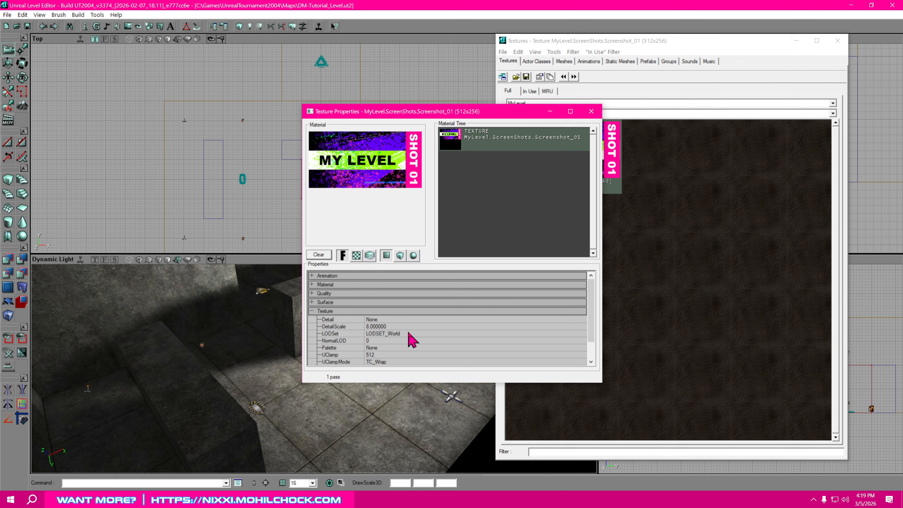
pyautogui.click(470, 336)
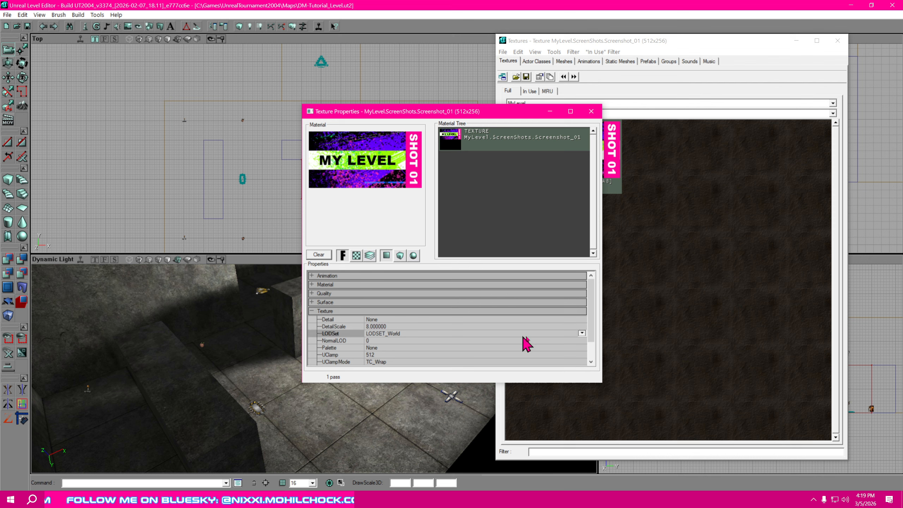
pyautogui.click(582, 334)
pyautogui.click(402, 370)
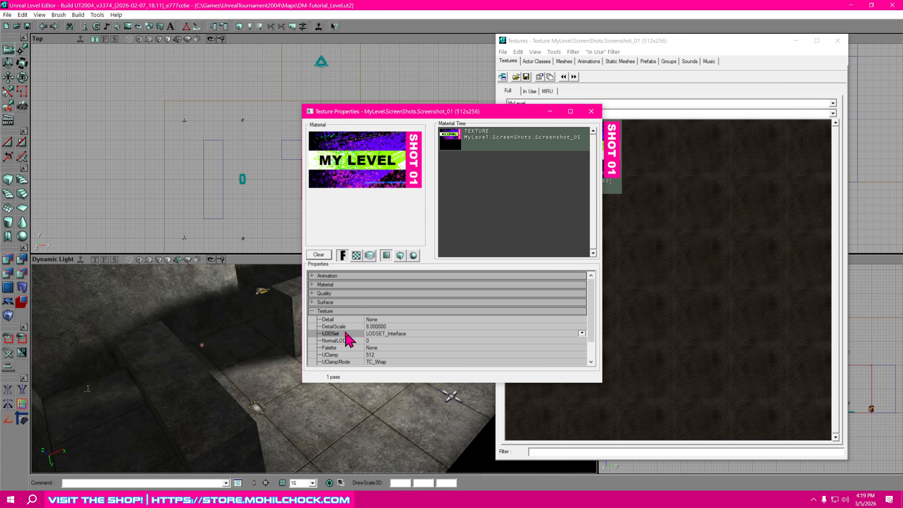
pyautogui.click(312, 311)
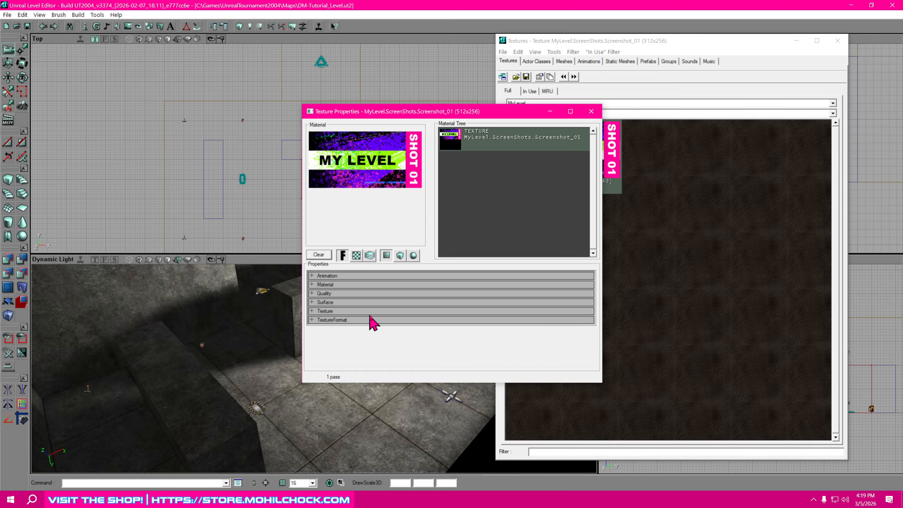
pyautogui.click(592, 112)
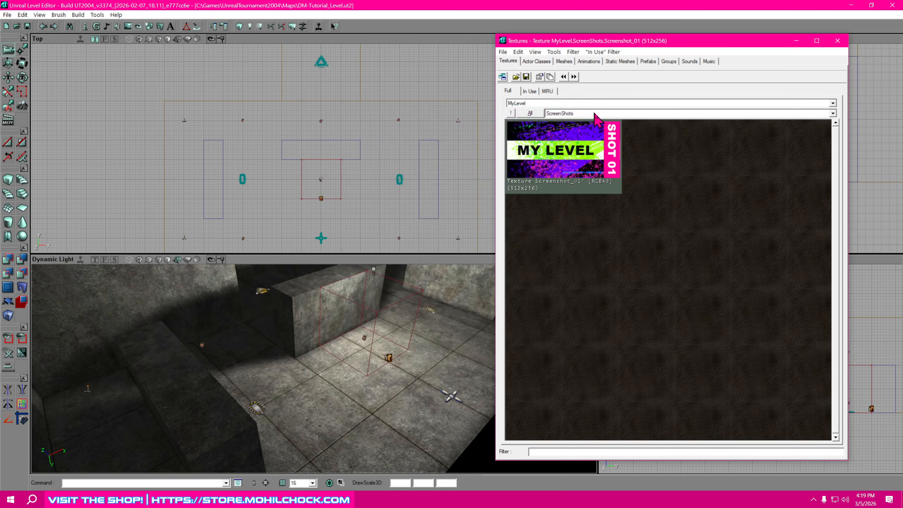
# Compress the Screenshot_01 texture as DXT5.
pyautogui.rightClick(561, 151)
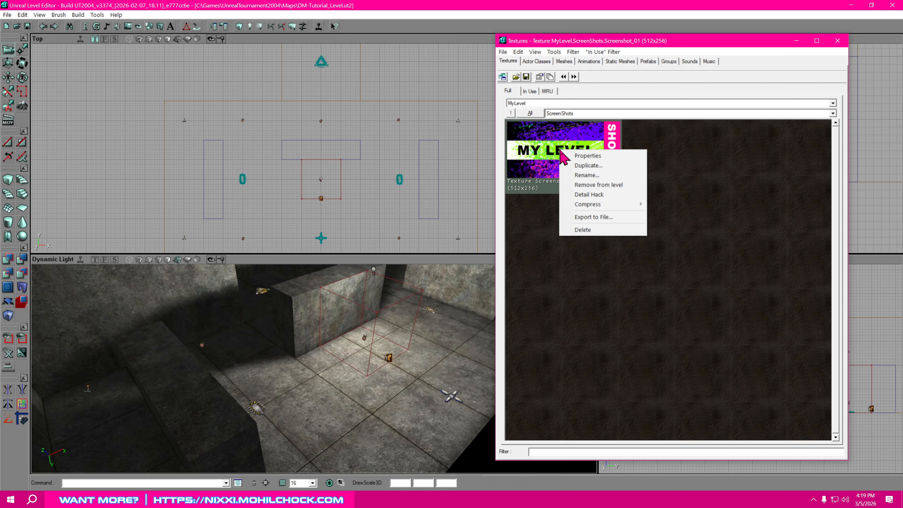
pyautogui.moveTo(601, 207)
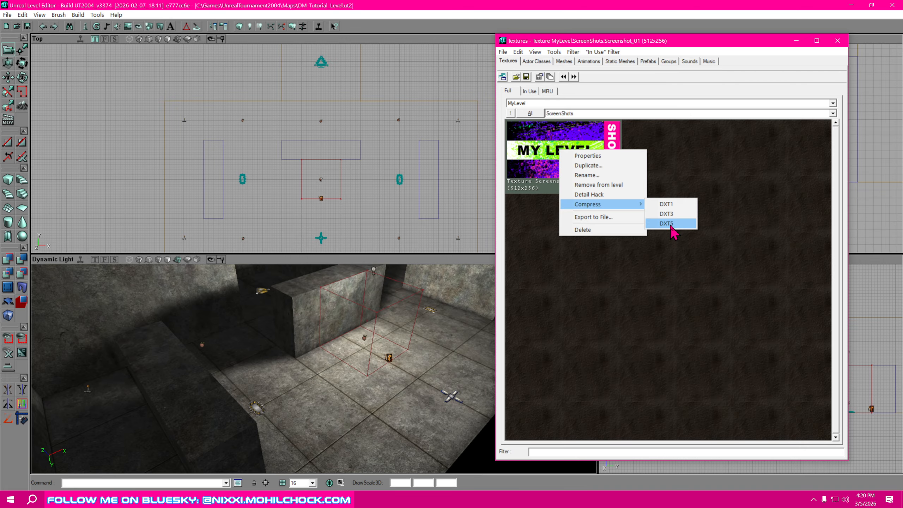
pyautogui.click(672, 224)
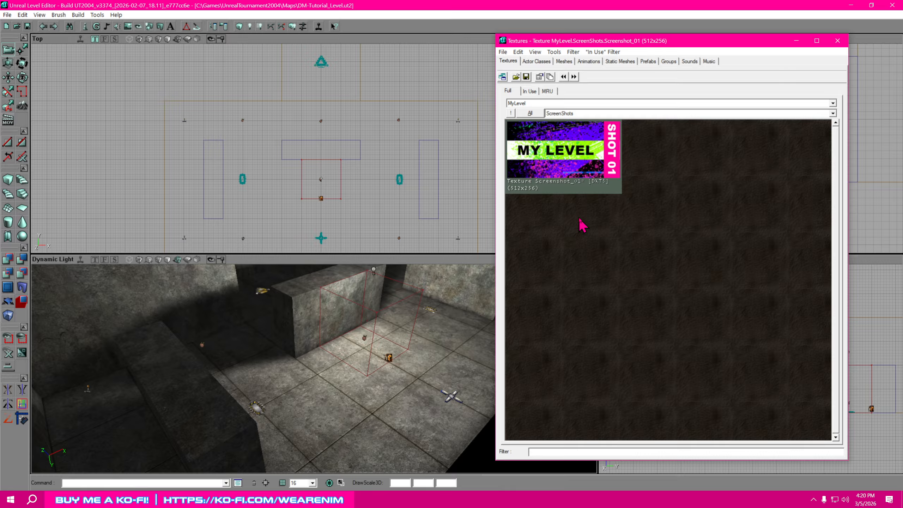
# Import Screenshot_02.tga and Screenshot_03.tga together into the ScreenShots group of MyLevel with mipmap generation turned off.
pyautogui.click(503, 52)
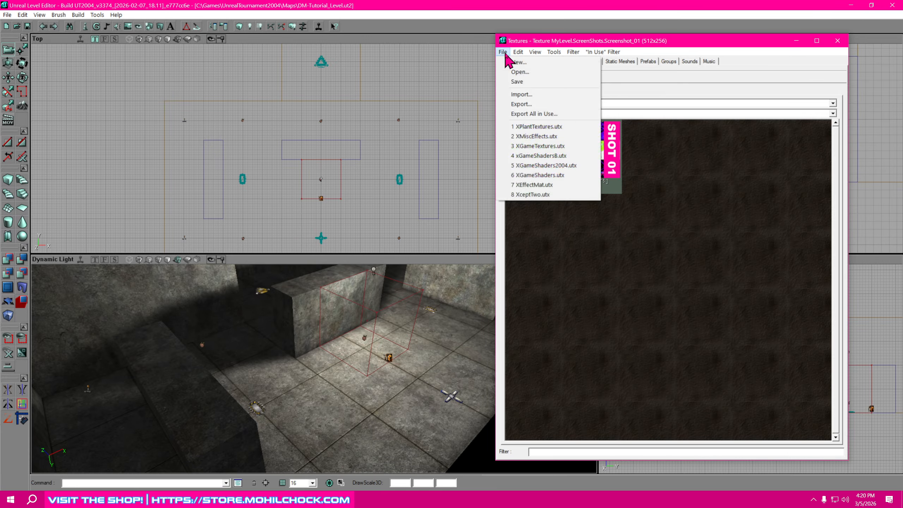
pyautogui.click(529, 95)
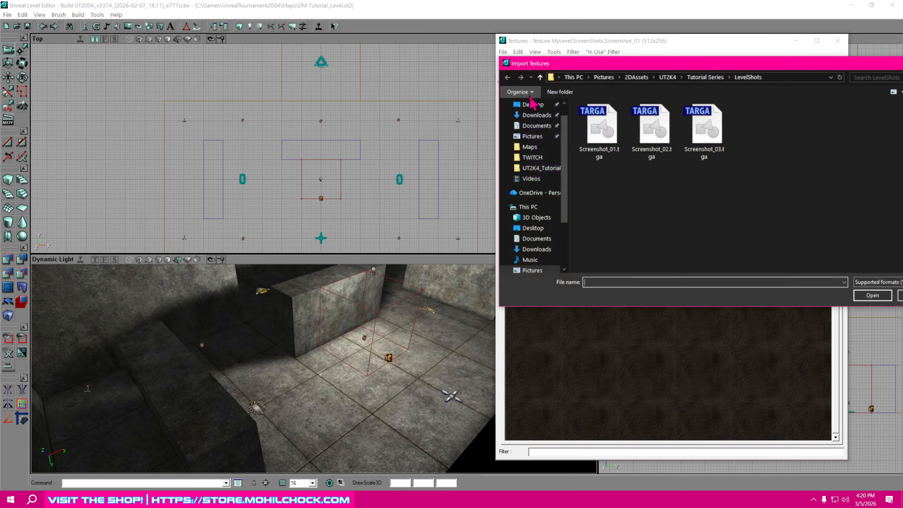
pyautogui.click(656, 135)
pyautogui.keyDown('ctrl'); pyautogui.click(707, 135); pyautogui.keyUp('ctrl')
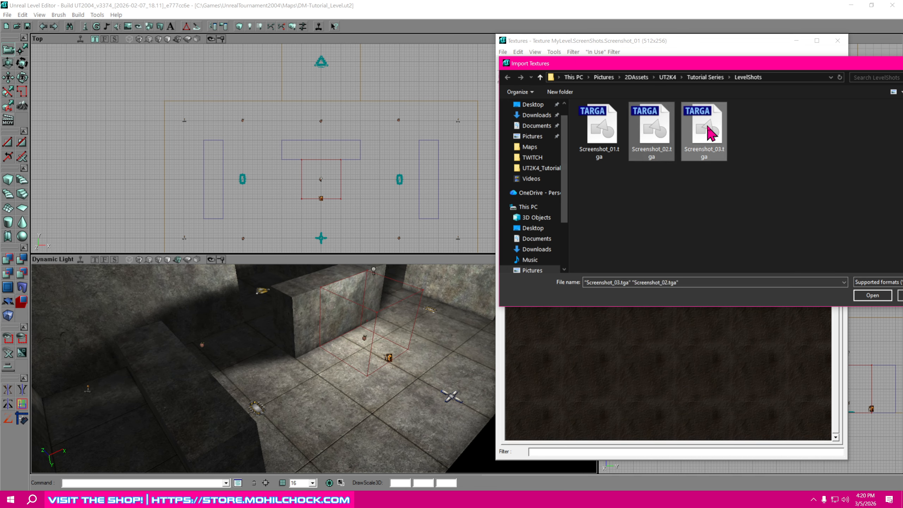
pyautogui.moveTo(855, 67); pyautogui.dragTo(769, 174)
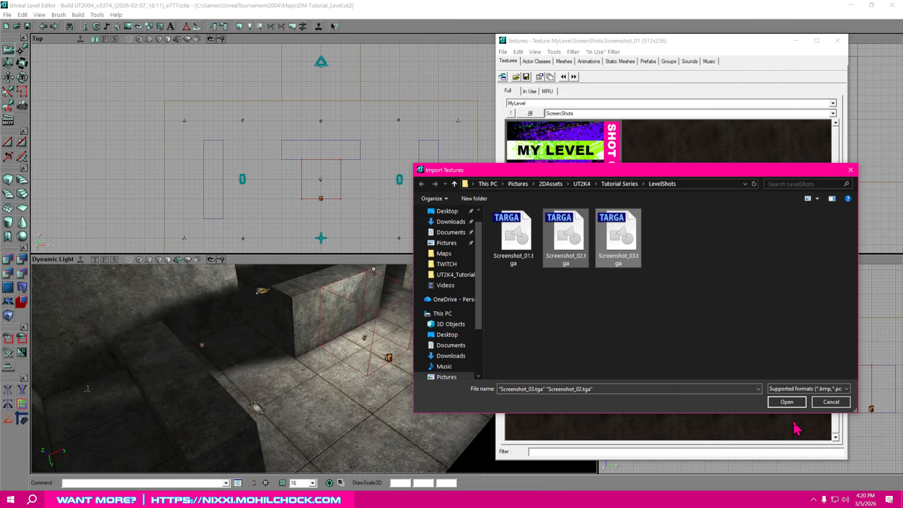
pyautogui.click(787, 402)
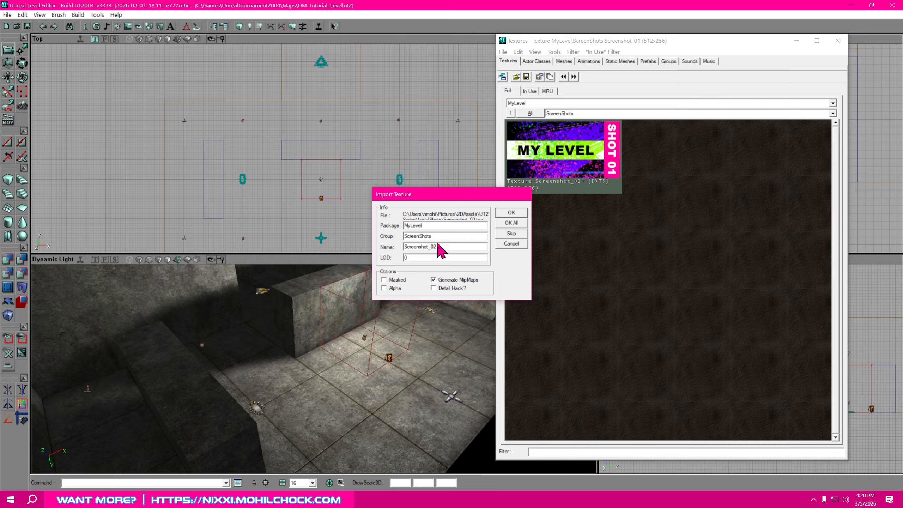
pyautogui.click(434, 280)
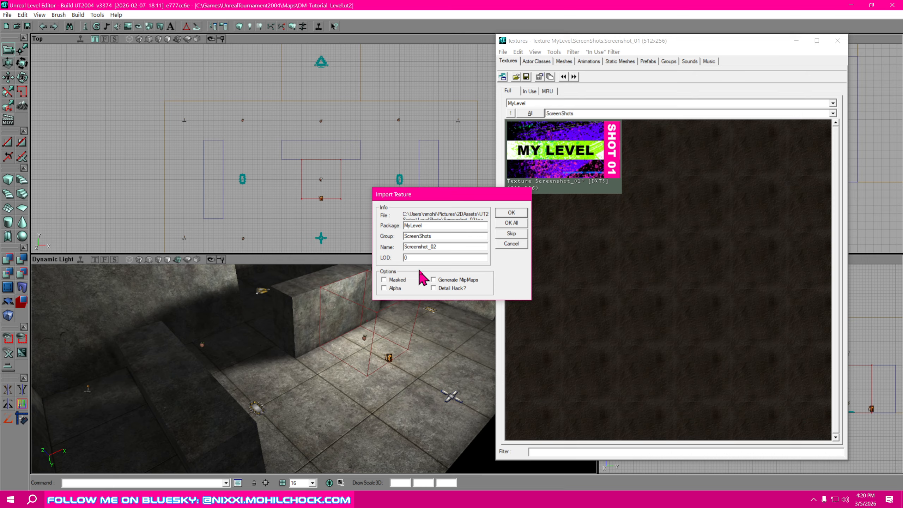
pyautogui.click(516, 223)
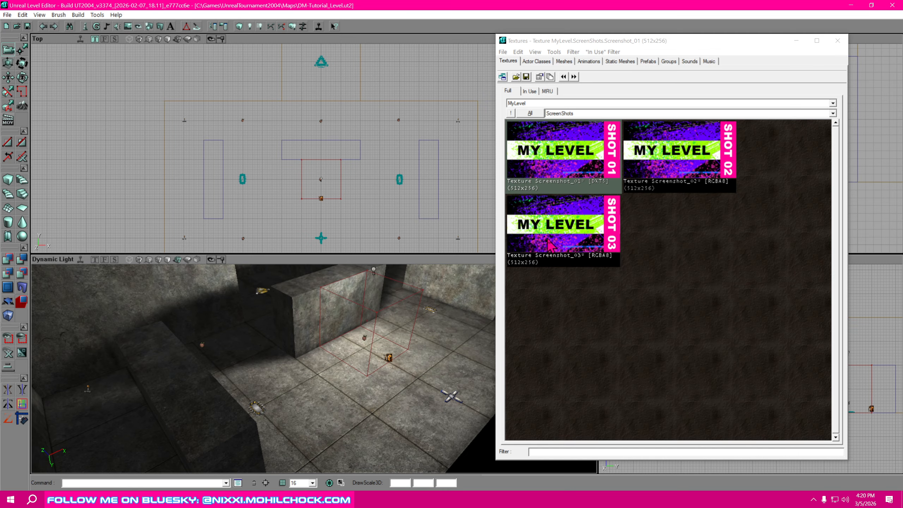
# Set bHighColorQuality and bHighTextureQuality to True in the Screenshot_02 texture's properties.
pyautogui.click(691, 167)
pyautogui.rightClick(691, 167)
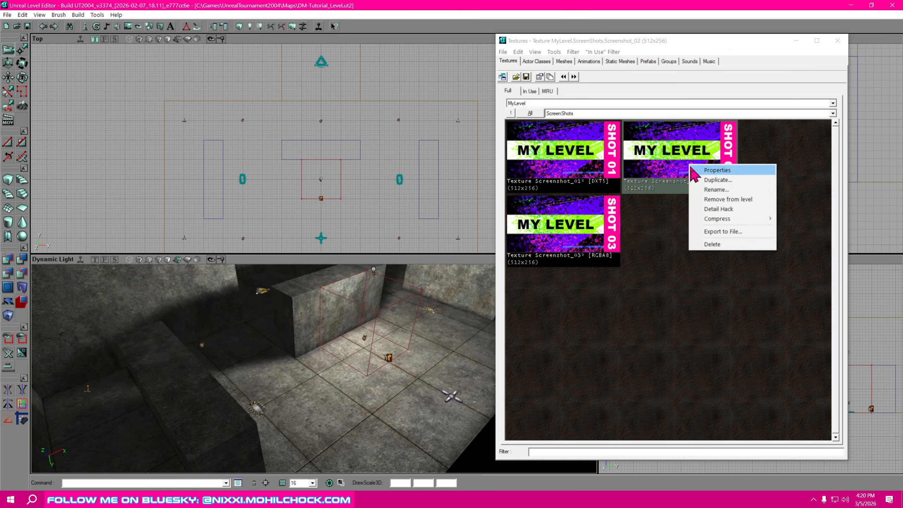
pyautogui.click(723, 171)
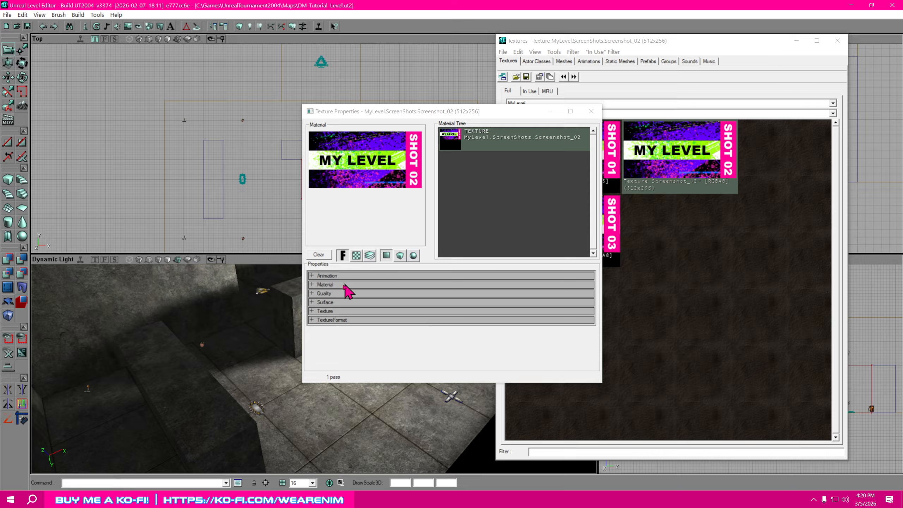
pyautogui.click(324, 293)
pyautogui.click(591, 303)
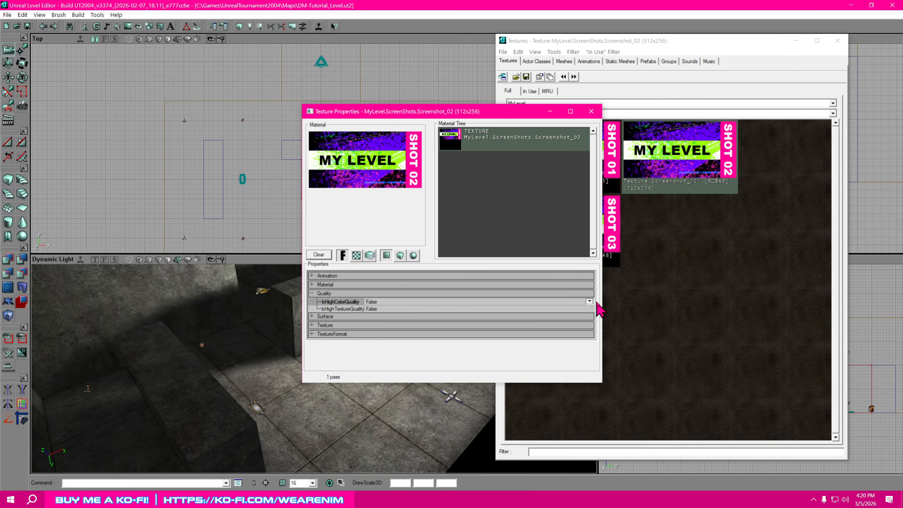
pyautogui.click(589, 301)
pyautogui.click(585, 314)
pyautogui.click(587, 309)
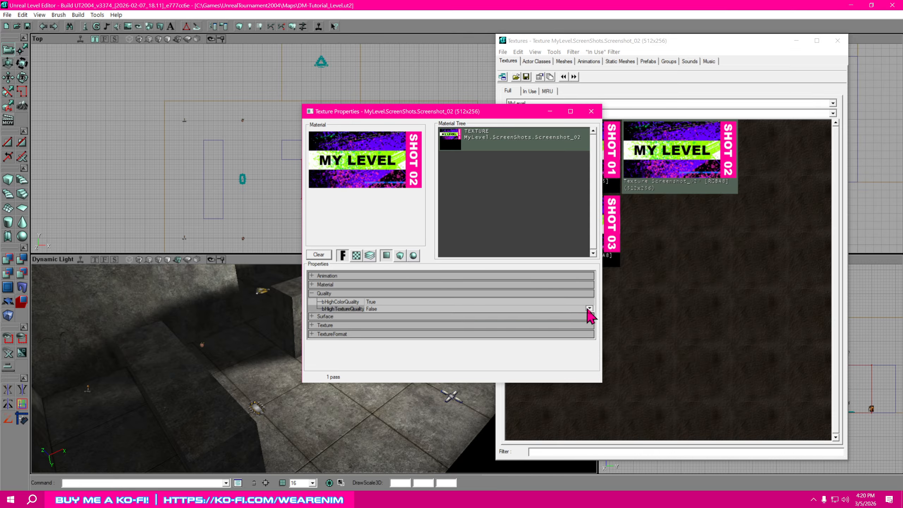
pyautogui.click(589, 309)
pyautogui.click(585, 321)
pyautogui.click(325, 294)
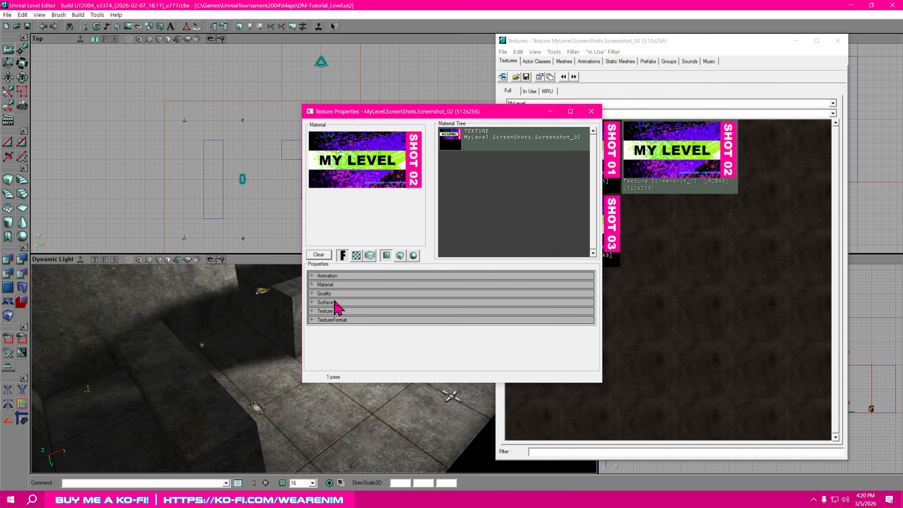
# Set the LODSet of the Screenshot_02 texture to LODSET_Interface and close its properties.
pyautogui.click(338, 310)
pyautogui.click(572, 336)
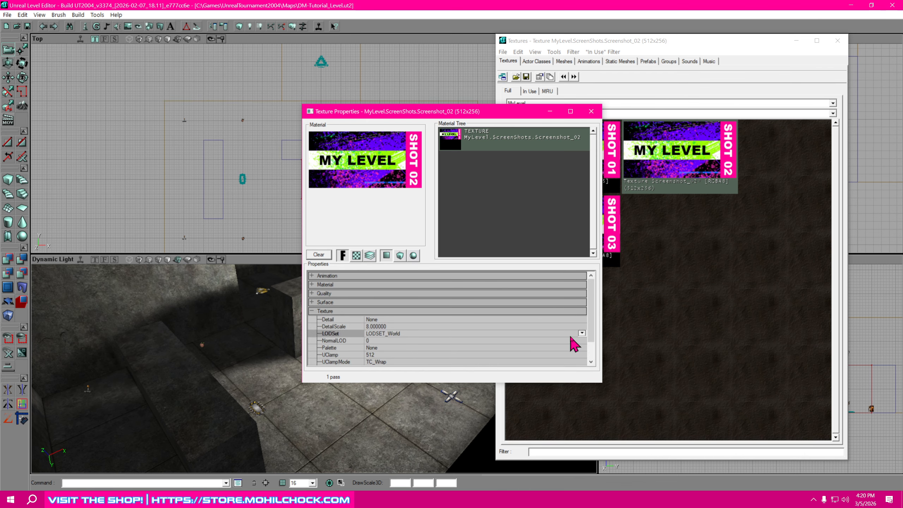
pyautogui.click(582, 333)
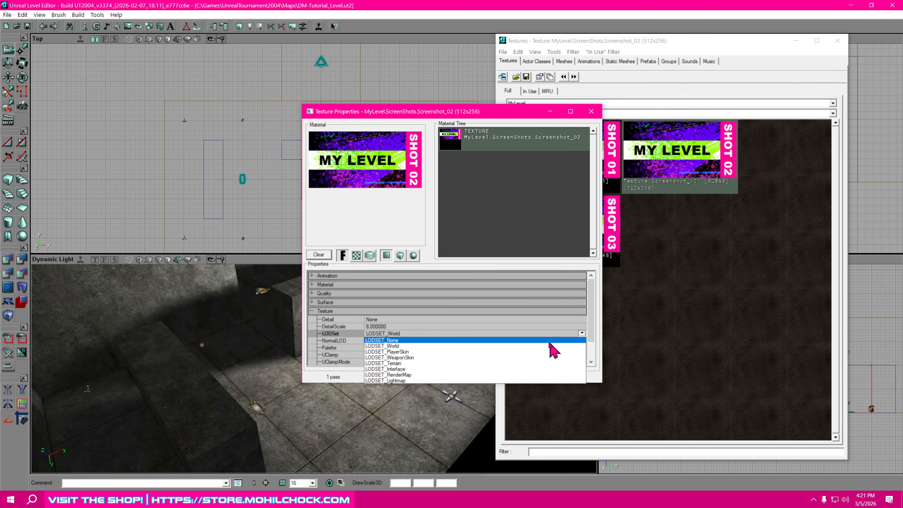
pyautogui.click(409, 369)
pyautogui.click(591, 111)
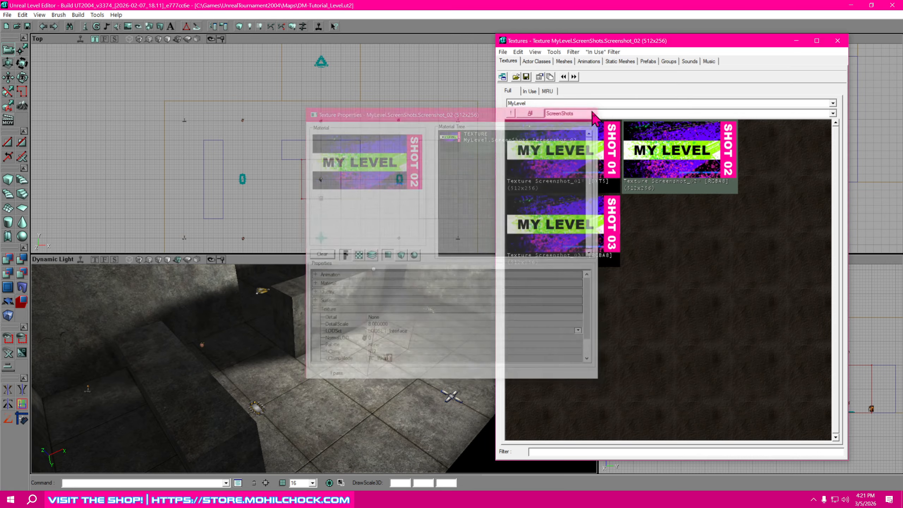
# Compress the Screenshot_02 texture as DXT5.
pyautogui.rightClick(653, 161)
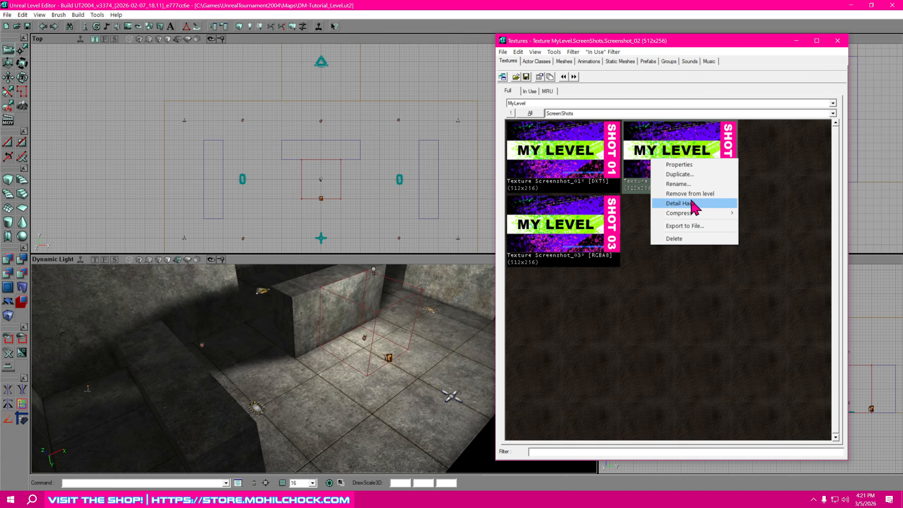
pyautogui.moveTo(695, 212)
pyautogui.click(768, 232)
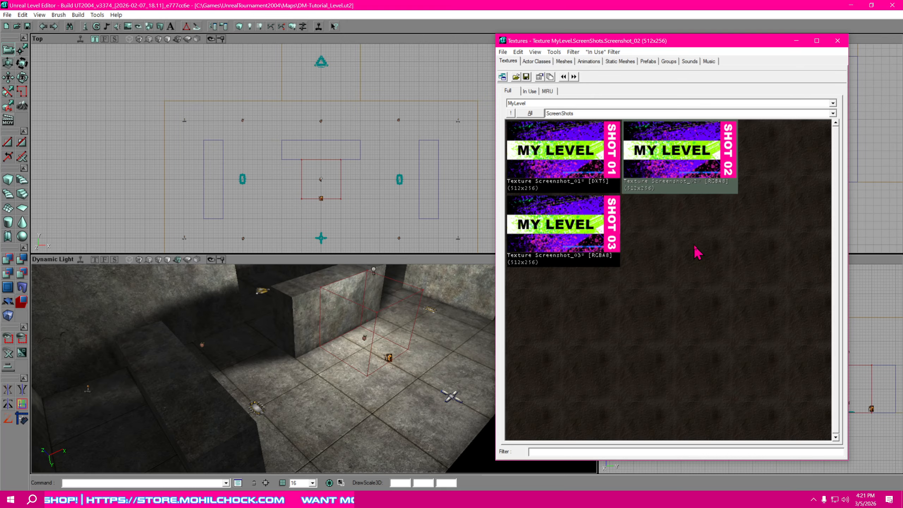
# Set bHighColorQuality to True in the Screenshot_03 texture's quality properties.
pyautogui.click(598, 222)
pyautogui.rightClick(580, 230)
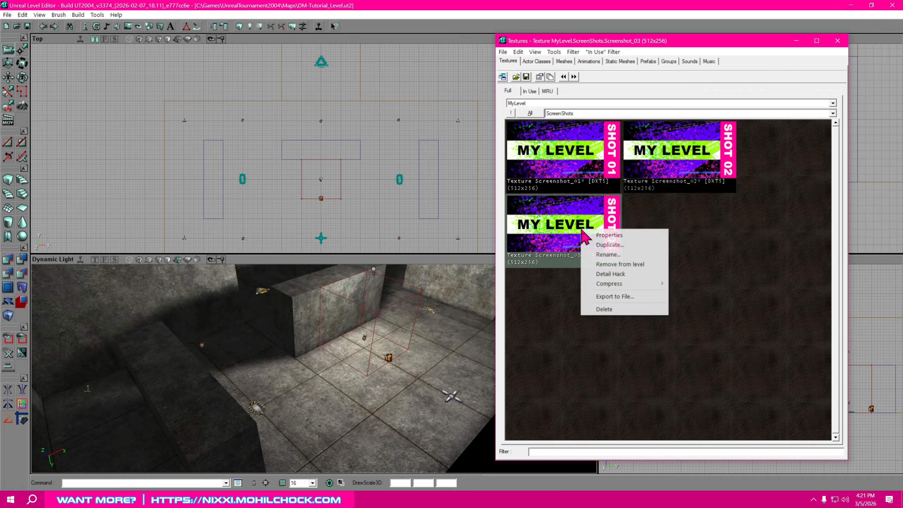
pyautogui.click(610, 236)
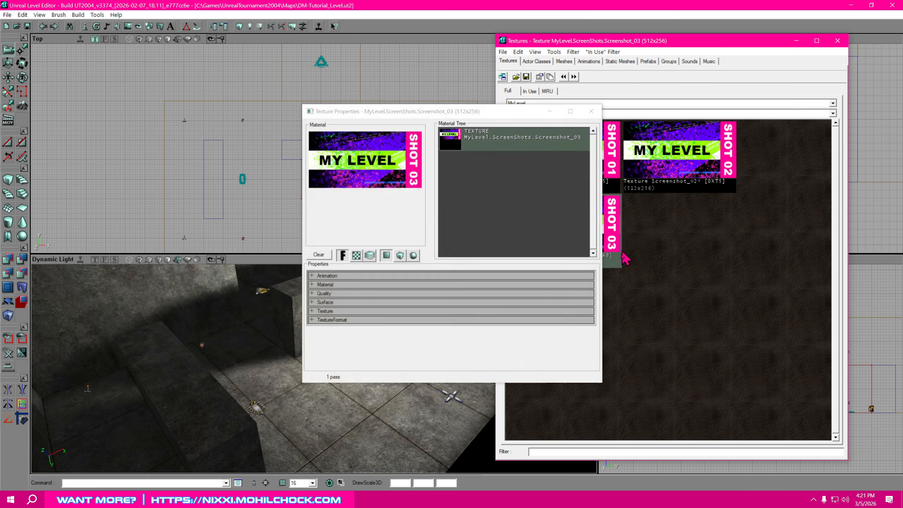
pyautogui.click(338, 293)
pyautogui.click(569, 302)
pyautogui.click(588, 302)
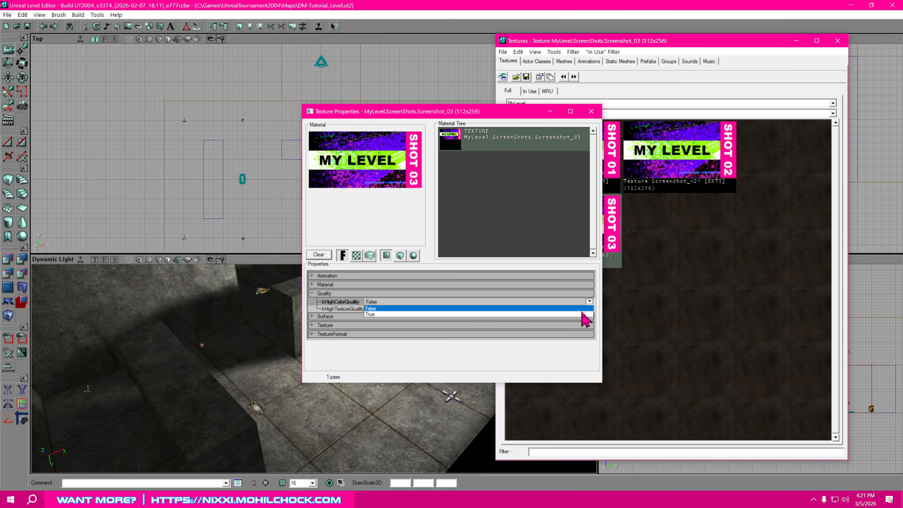
pyautogui.click(584, 314)
# Set bHighTextureQuality to True for the Screenshot_03 texture.
pyautogui.click(589, 310)
pyautogui.click(589, 309)
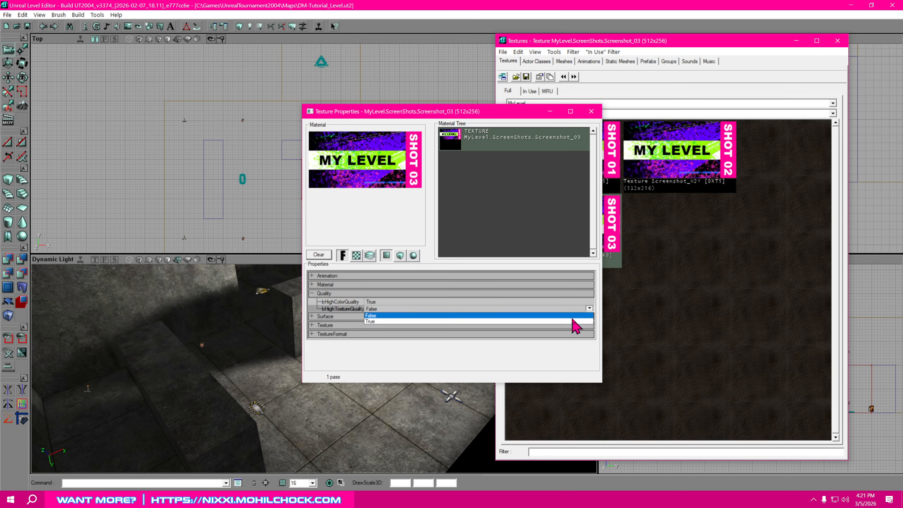
pyautogui.click(572, 324)
pyautogui.click(496, 309)
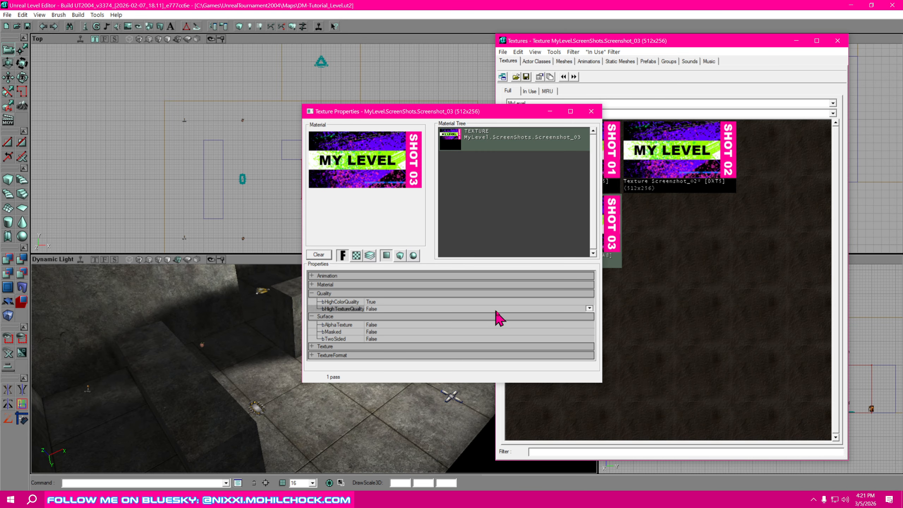
pyautogui.click(590, 308)
pyautogui.click(587, 321)
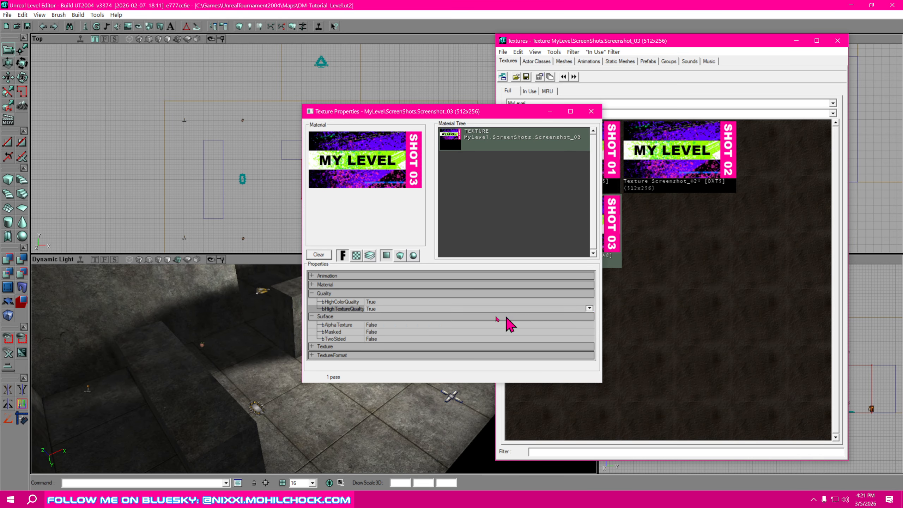
# Set the LODSet of the Screenshot_03 texture to LODSET_Interface and close its properties.
pyautogui.click(312, 316)
pyautogui.click(311, 325)
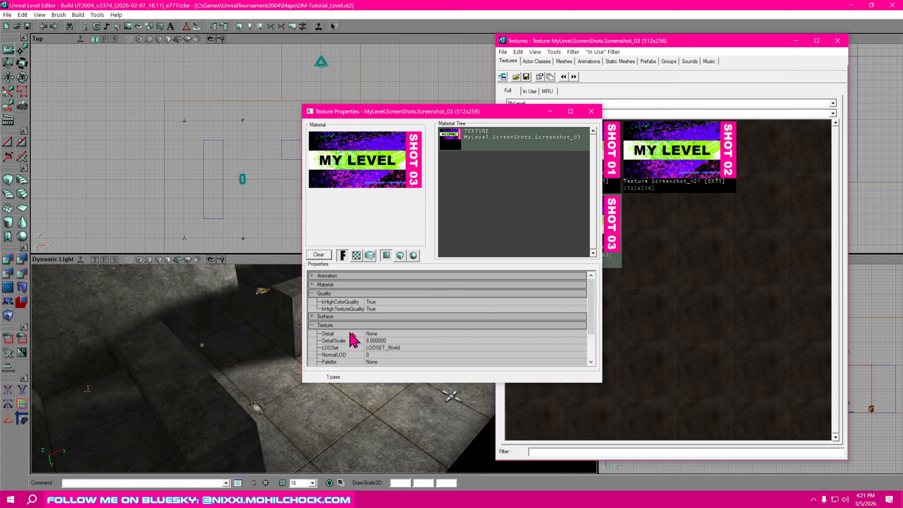
pyautogui.click(427, 348)
pyautogui.click(583, 347)
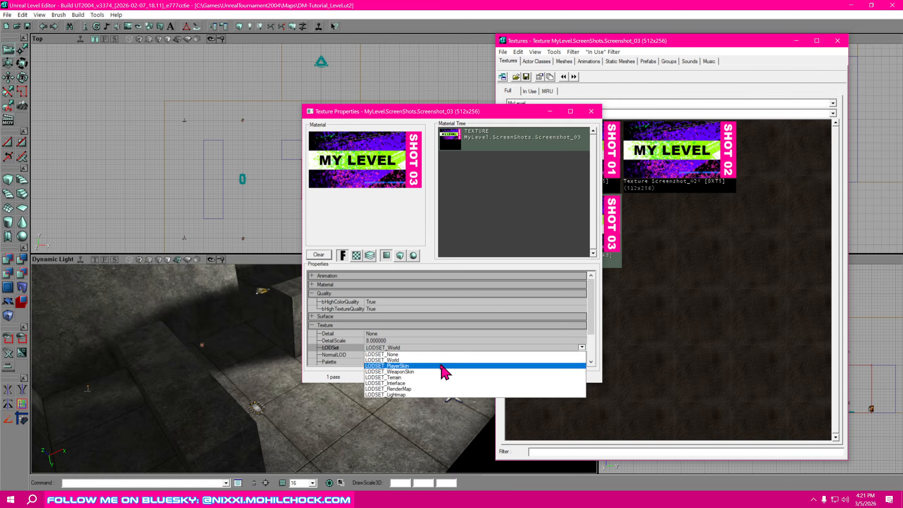
pyautogui.click(404, 388)
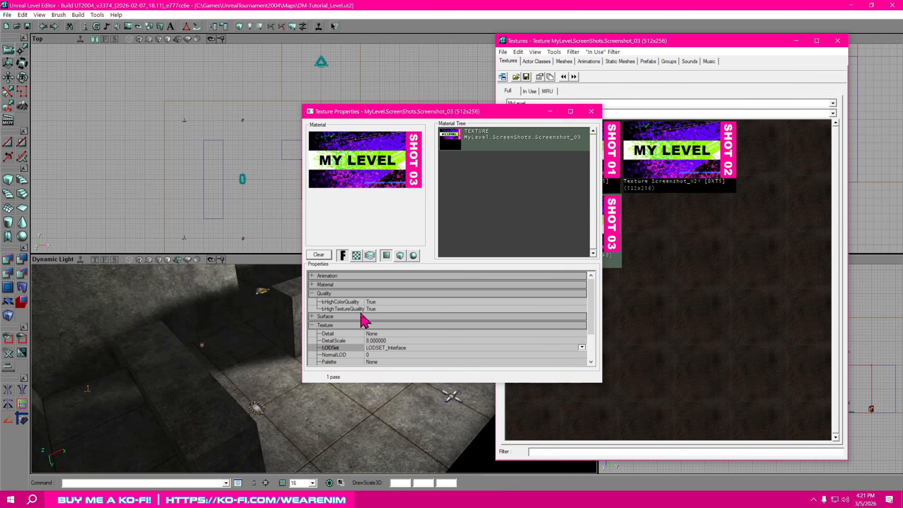
pyautogui.click(591, 111)
# Compress the Screenshot_03 texture as DXT5.
pyautogui.rightClick(566, 224)
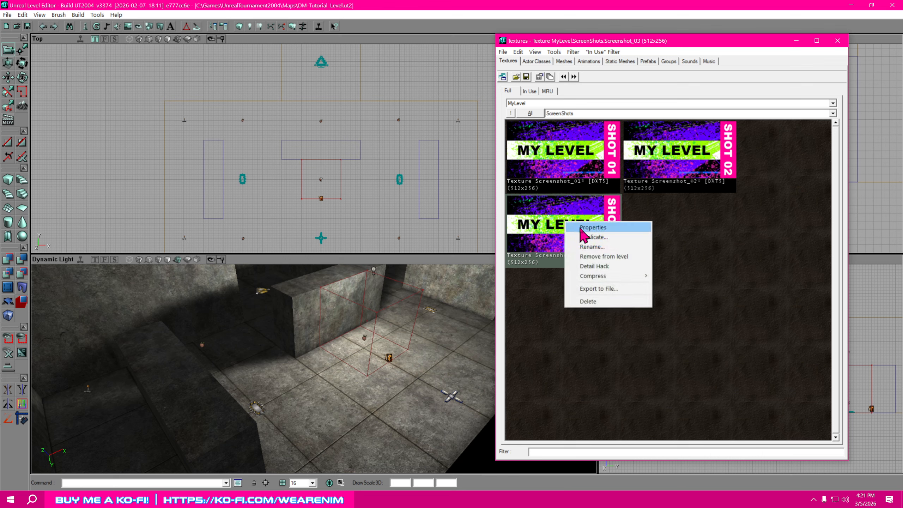
pyautogui.moveTo(612, 277)
pyautogui.click(678, 299)
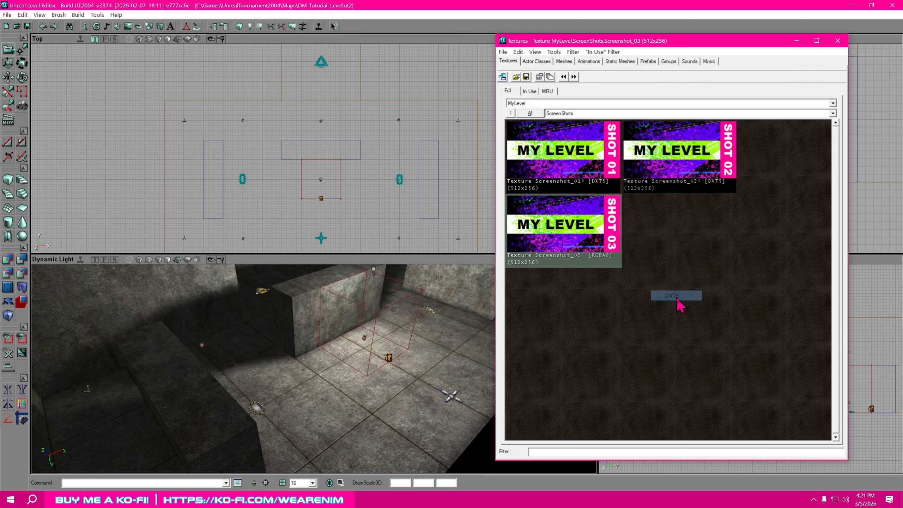
# Look over the three screenshot textures in the ScreenShots group of MyLevel, selecting each in turn.
pyautogui.click(664, 149)
pyautogui.click(587, 222)
pyautogui.click(558, 148)
pyautogui.click(647, 148)
pyautogui.click(583, 142)
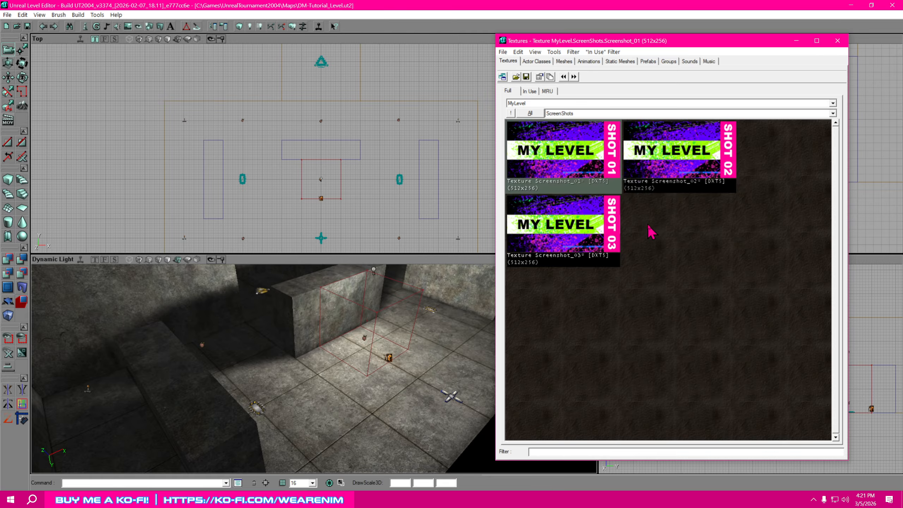
pyautogui.click(587, 222)
pyautogui.click(573, 153)
pyautogui.click(680, 158)
pyautogui.click(579, 161)
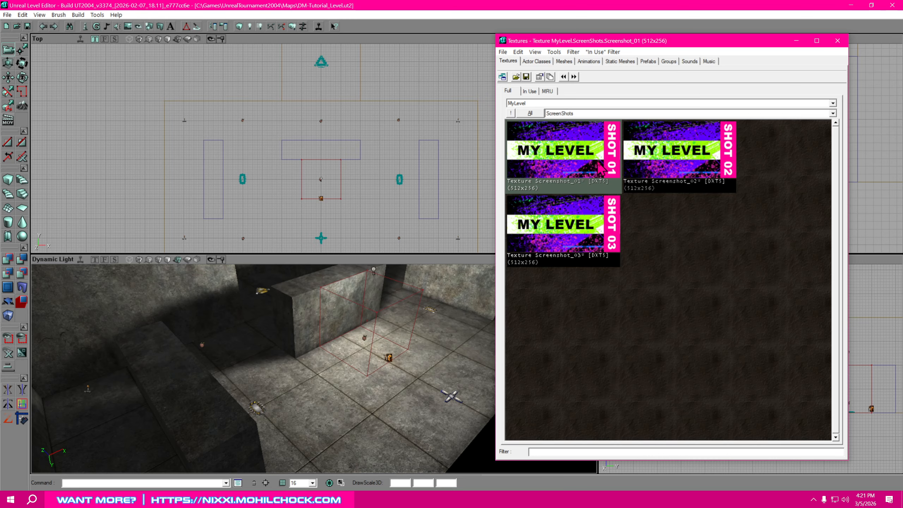
pyautogui.click(686, 165)
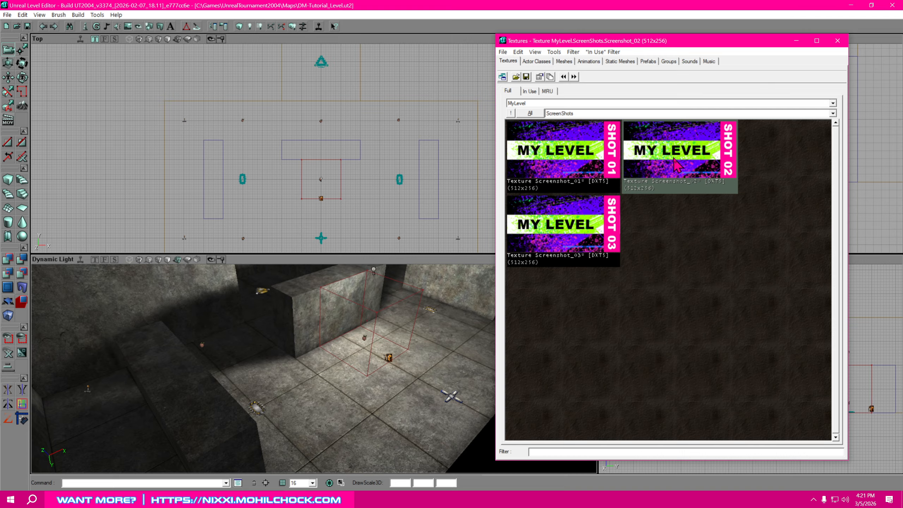
pyautogui.click(581, 233)
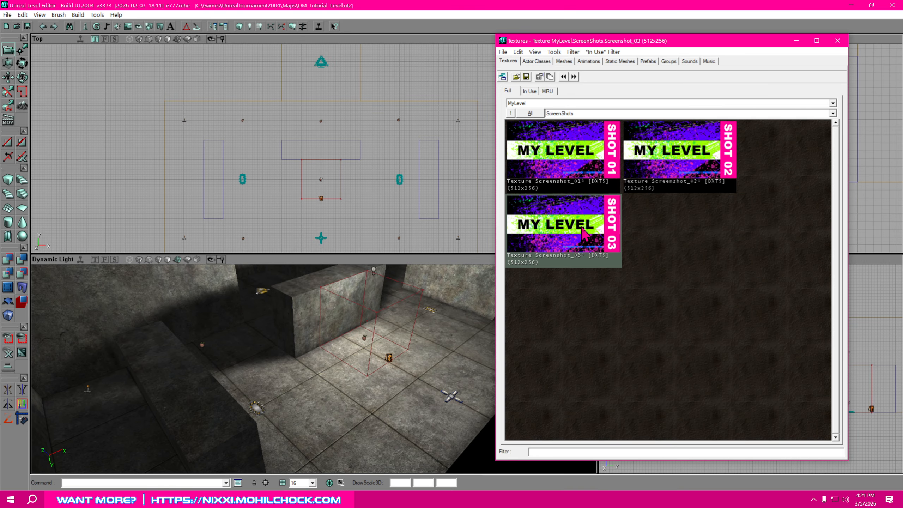
pyautogui.click(588, 163)
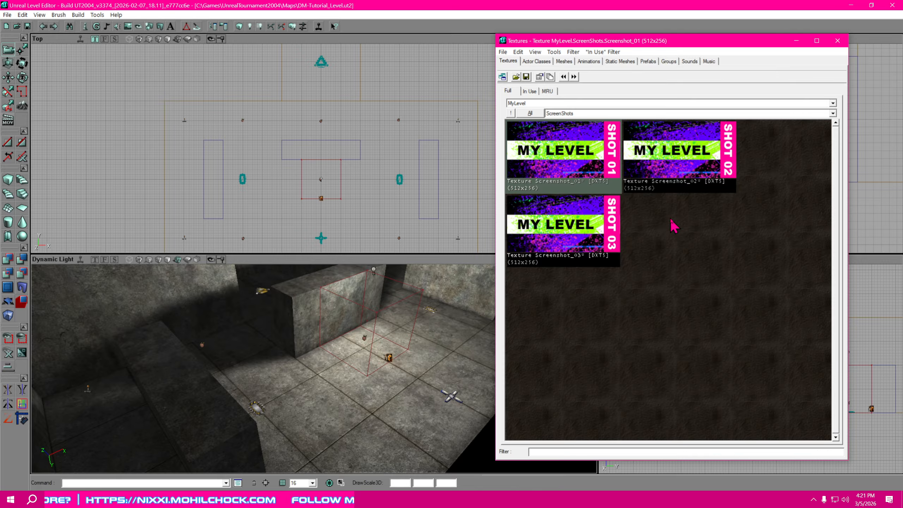
# Create a new raw material of class MaterialSequence named ScreenShots in the ScreenShots group of MyLevel.
pyautogui.click(503, 53)
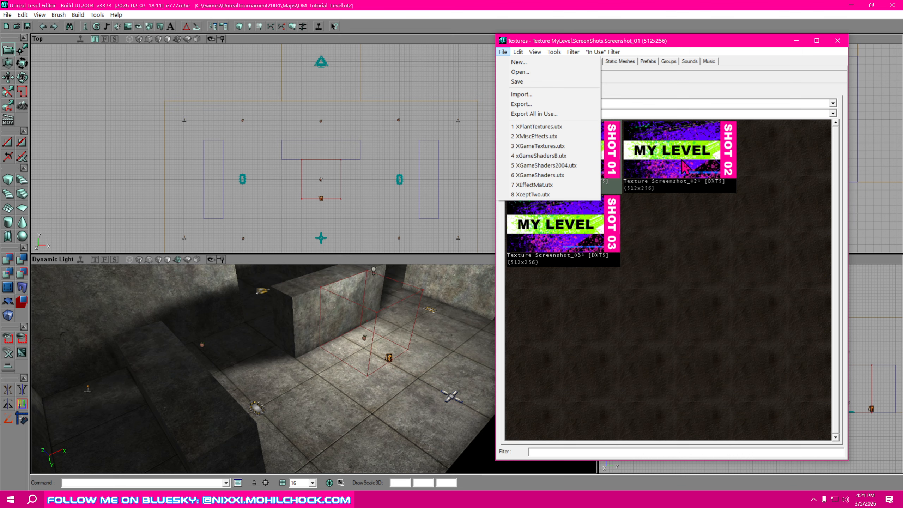
pyautogui.click(702, 215)
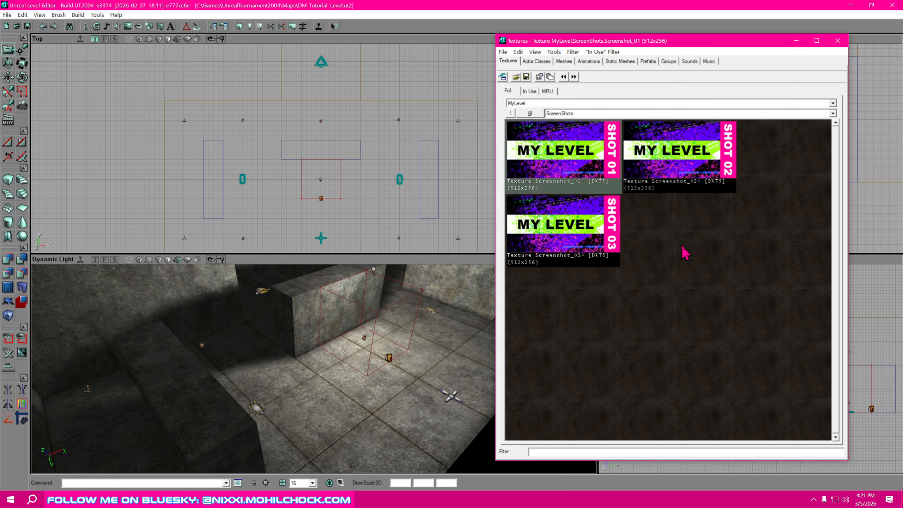
pyautogui.click(503, 52)
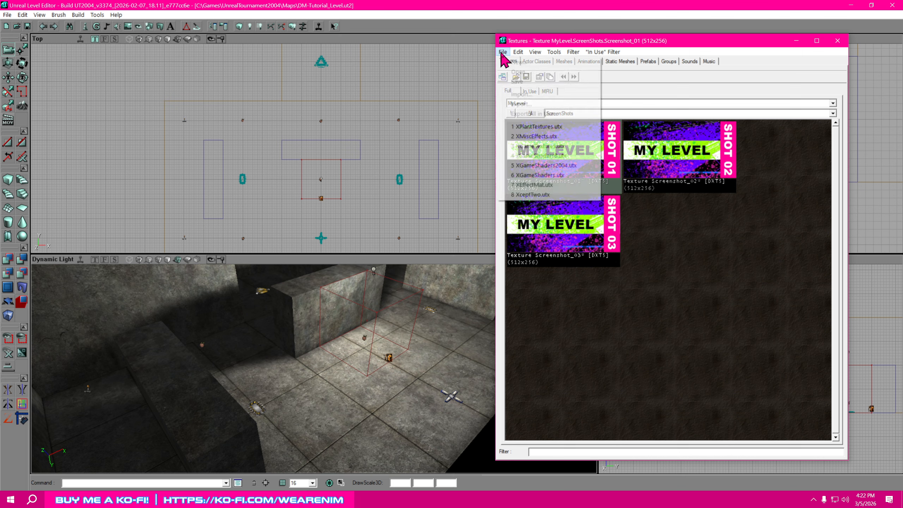
pyautogui.click(518, 62)
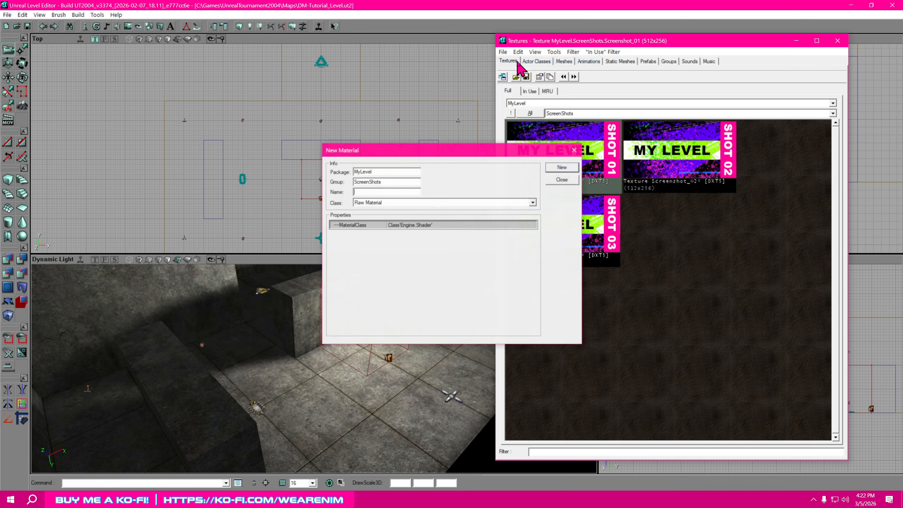
pyautogui.moveTo(498, 160); pyautogui.dragTo(392, 185)
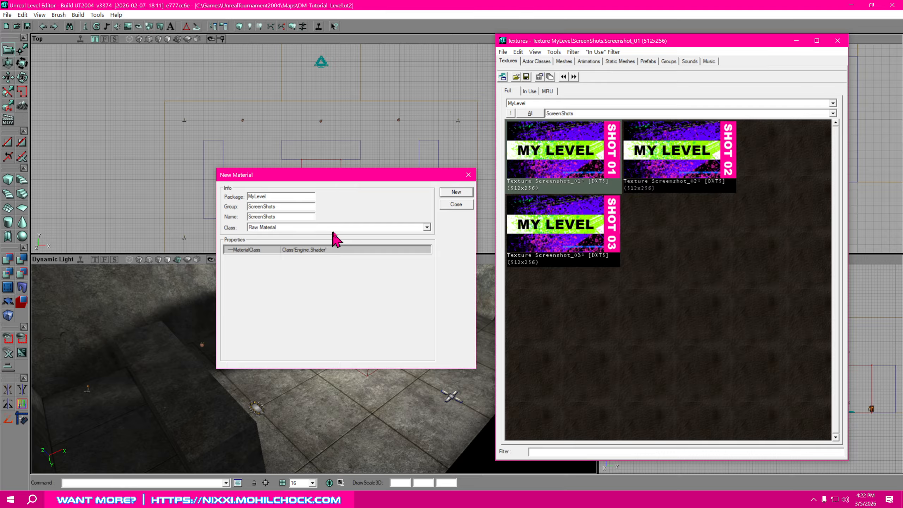
pyautogui.click(401, 250)
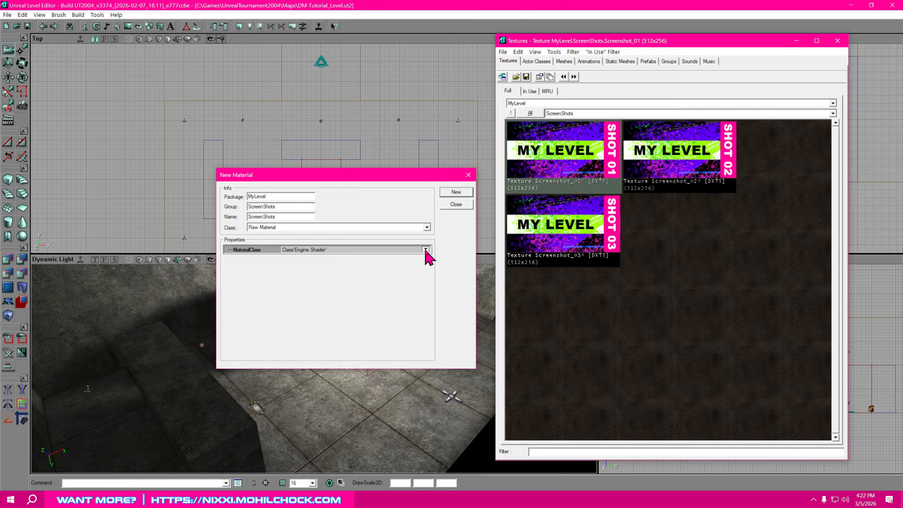
pyautogui.click(426, 250)
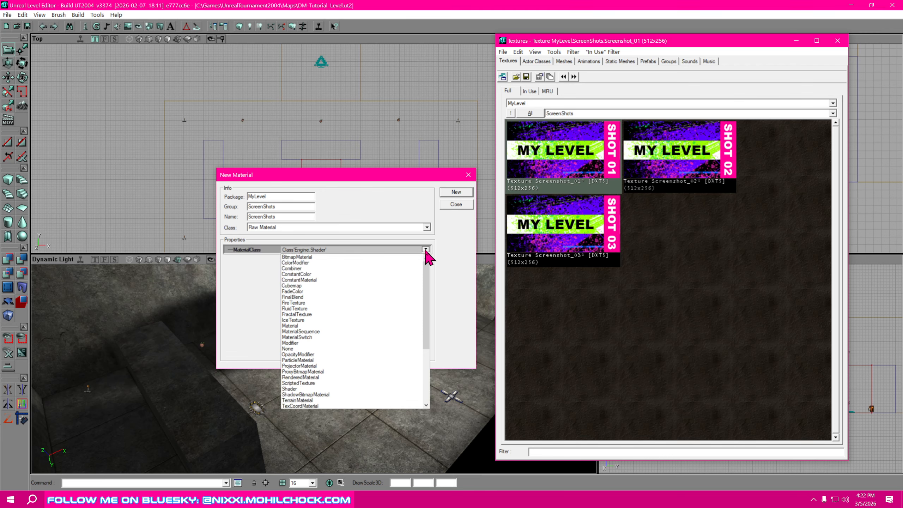
pyautogui.click(320, 334)
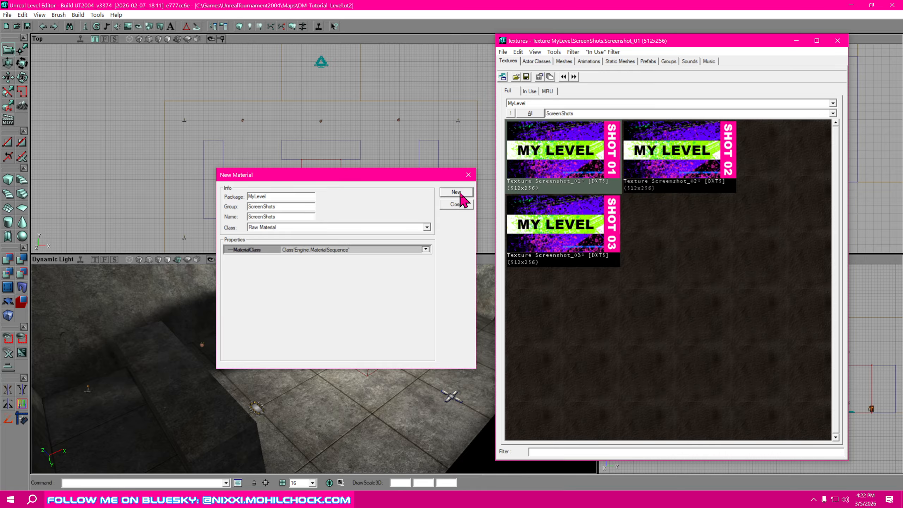
pyautogui.click(458, 193)
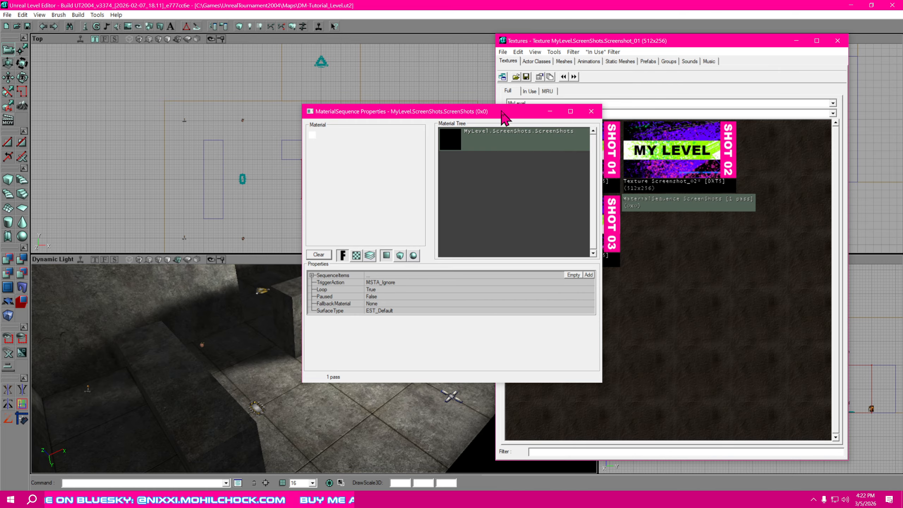
# Add a first entry to the SequenceItems of the ScreenShots material sequence.
pyautogui.moveTo(504, 121); pyautogui.dragTo(370, 131)
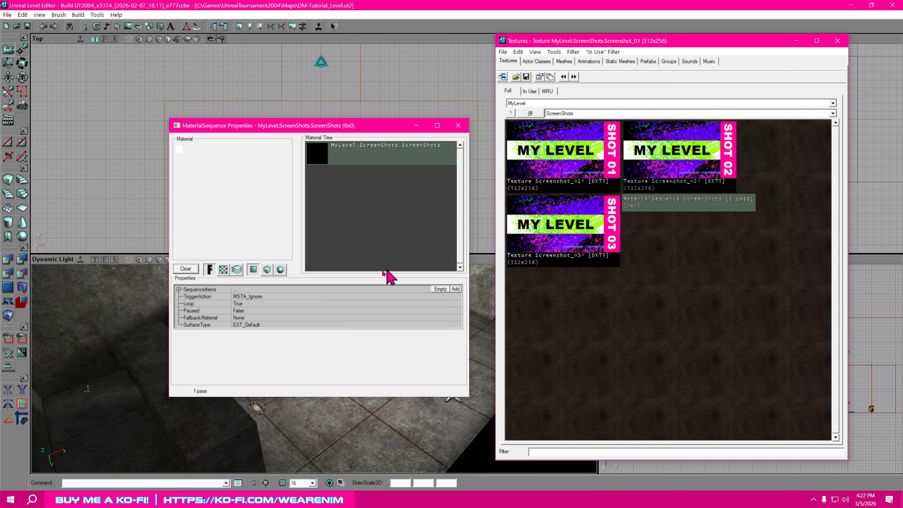
pyautogui.click(179, 291)
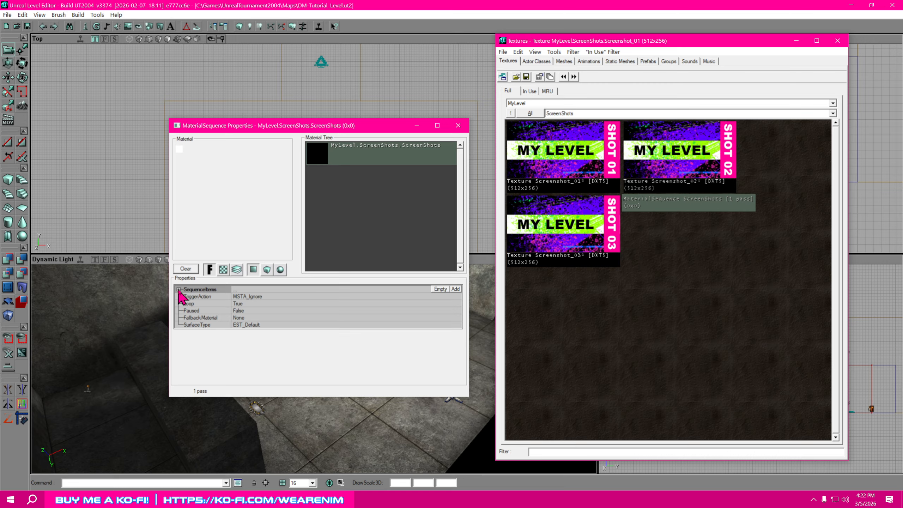
pyautogui.click(456, 289)
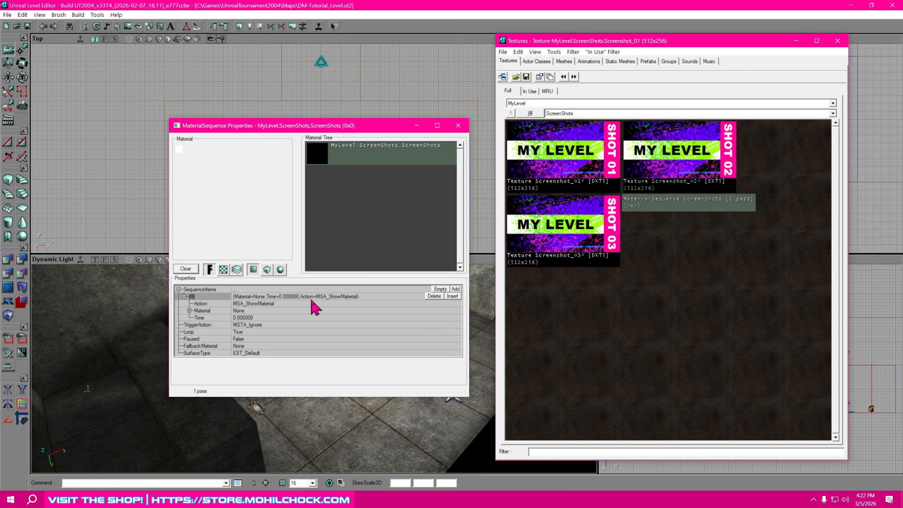
# Assign the Screenshot_01 texture as the first sequence item's material and set the item's Time to 1.5.
pyautogui.click(263, 310)
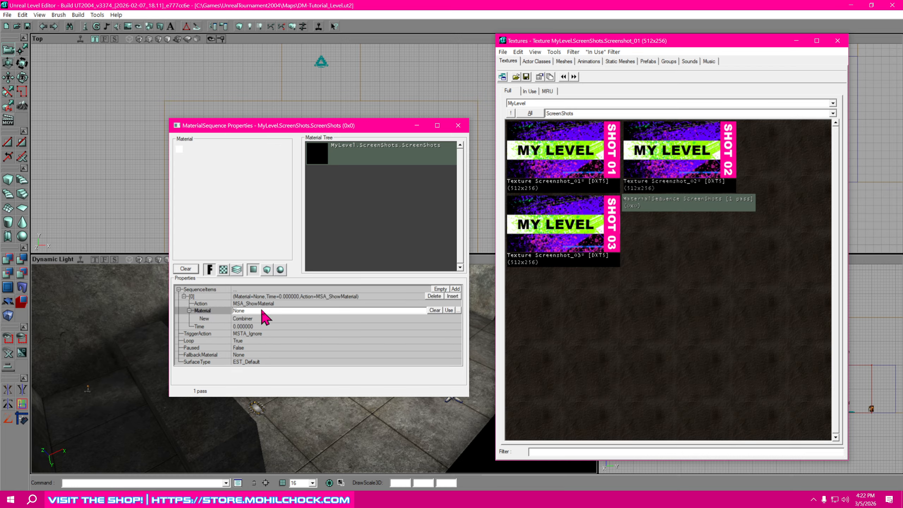
pyautogui.click(571, 159)
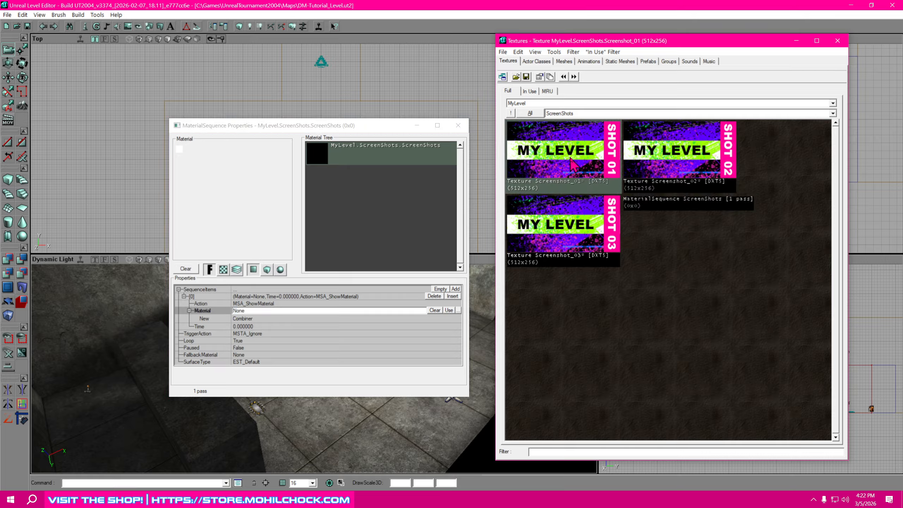
pyautogui.click(449, 311)
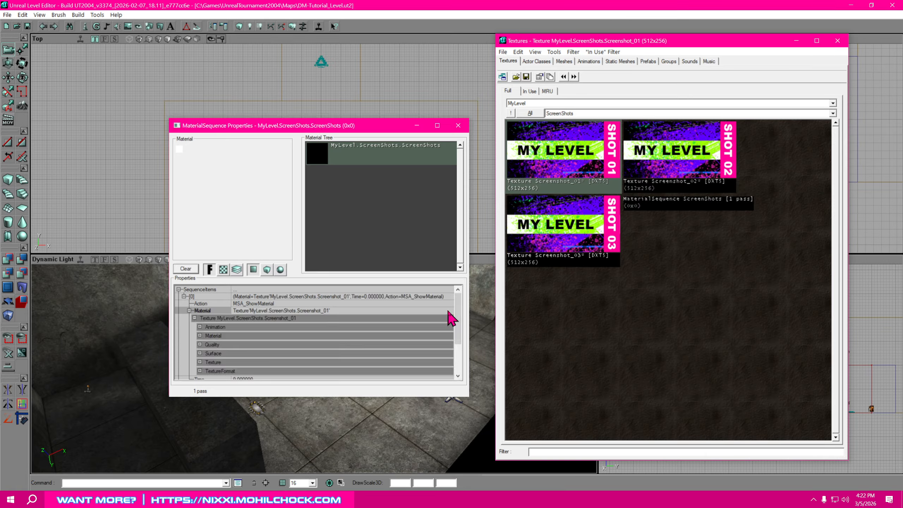
pyautogui.click(189, 311)
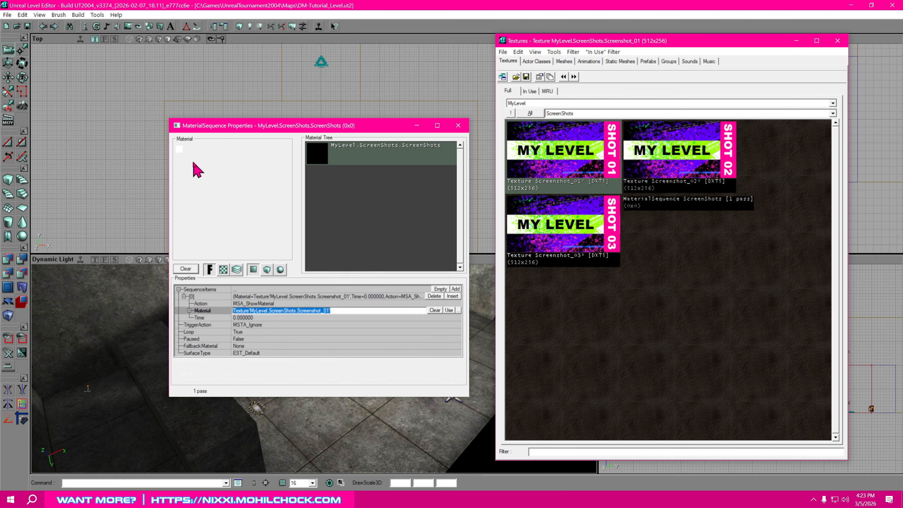
pyautogui.click(259, 317)
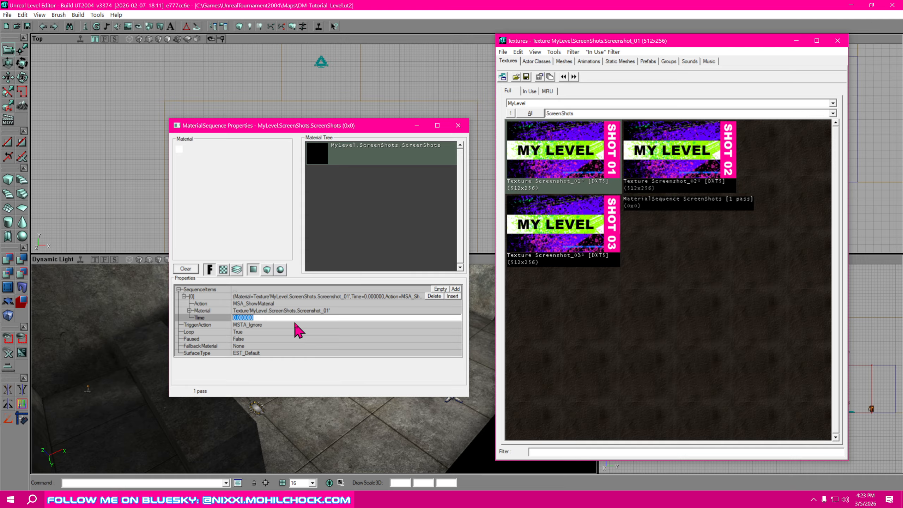
pyautogui.write('1.5')
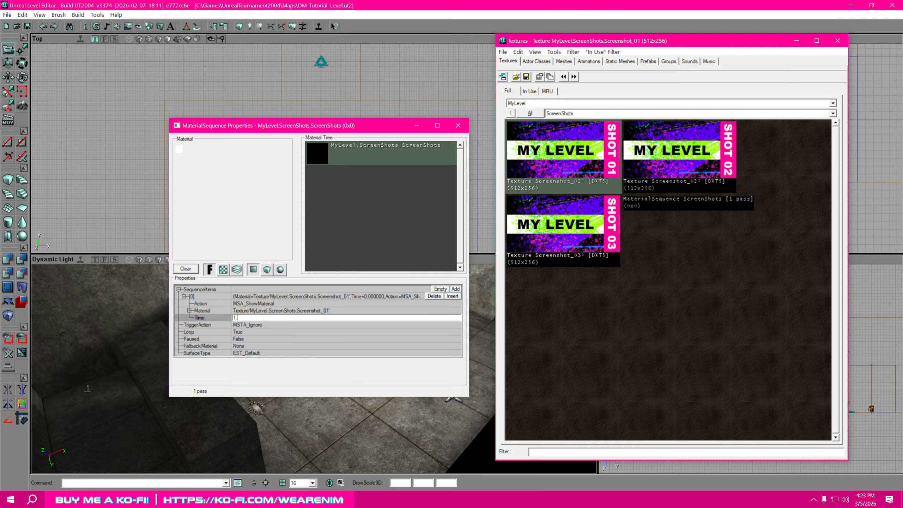
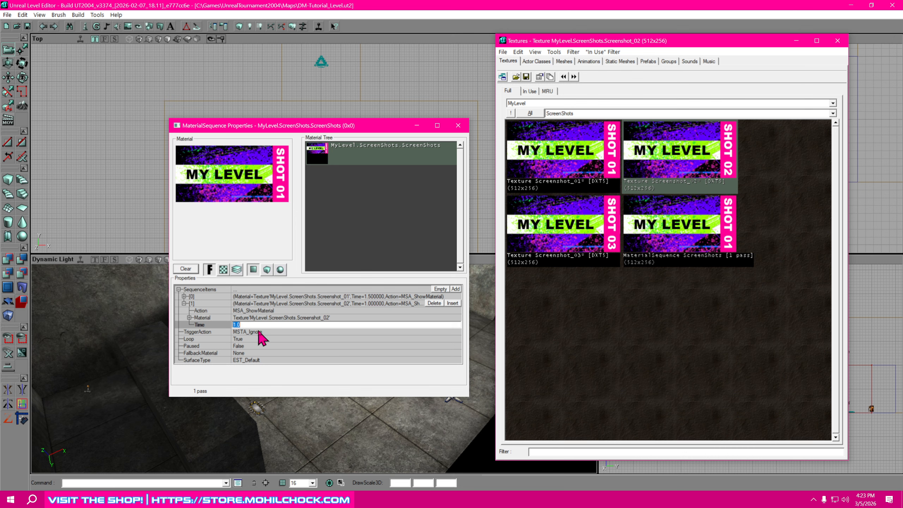
# Set the second sequence item's Action to MSA_FadeToMaterial and collapse the item.
pyautogui.click(283, 311)
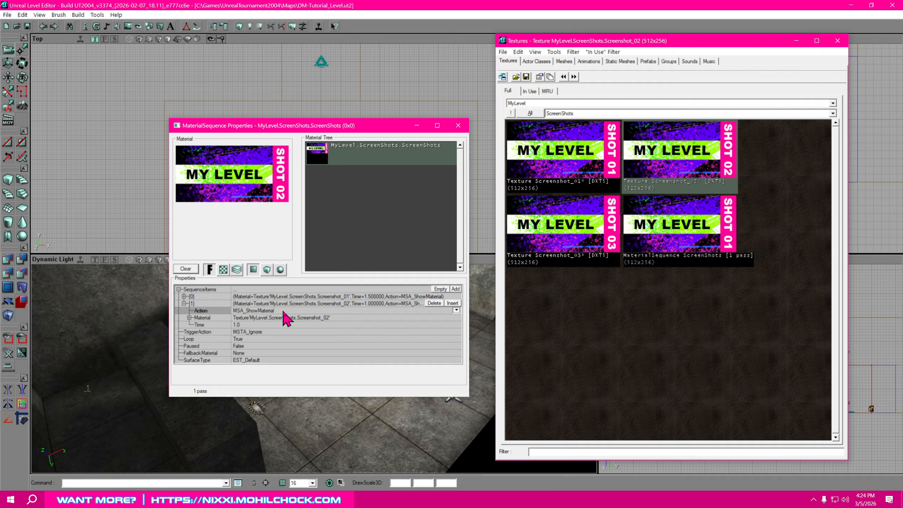
pyautogui.click(456, 310)
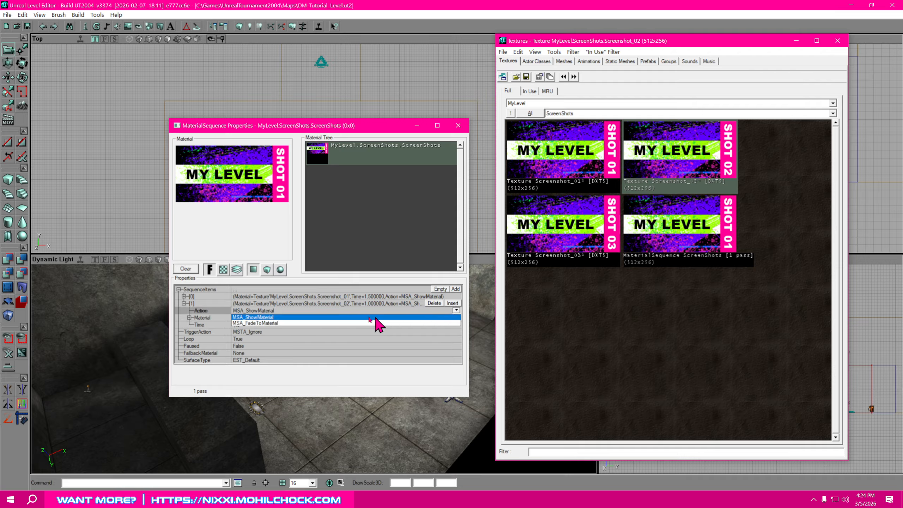
pyautogui.click(273, 323)
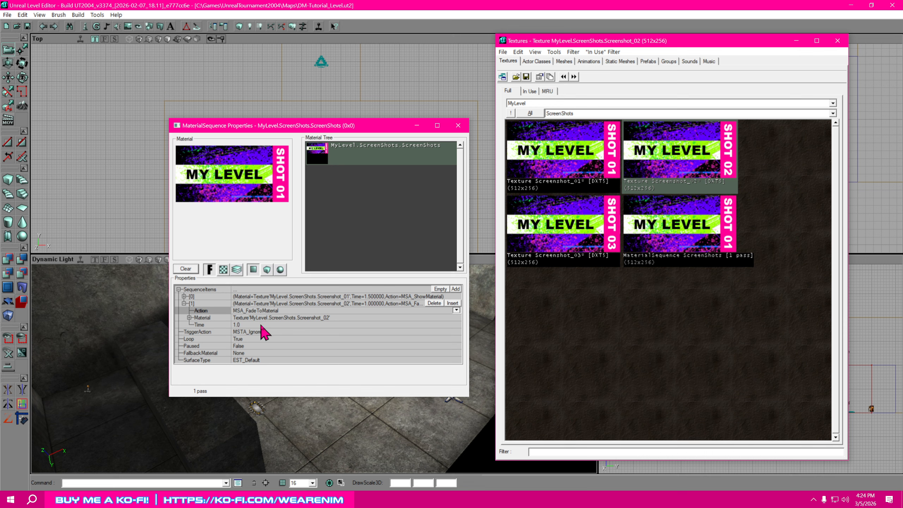
pyautogui.click(184, 304)
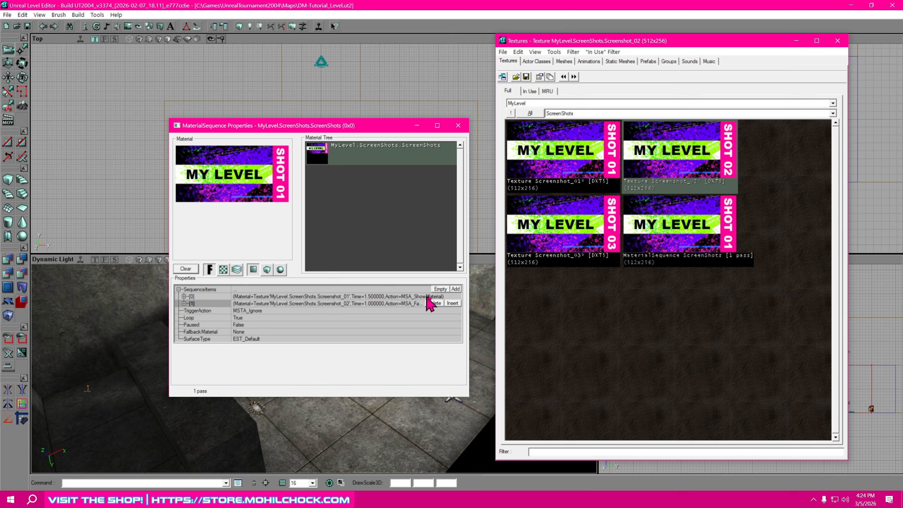
# Add a third sequence item that uses the Screenshot_02 texture as its material with a Time of 1.5.
pyautogui.click(456, 290)
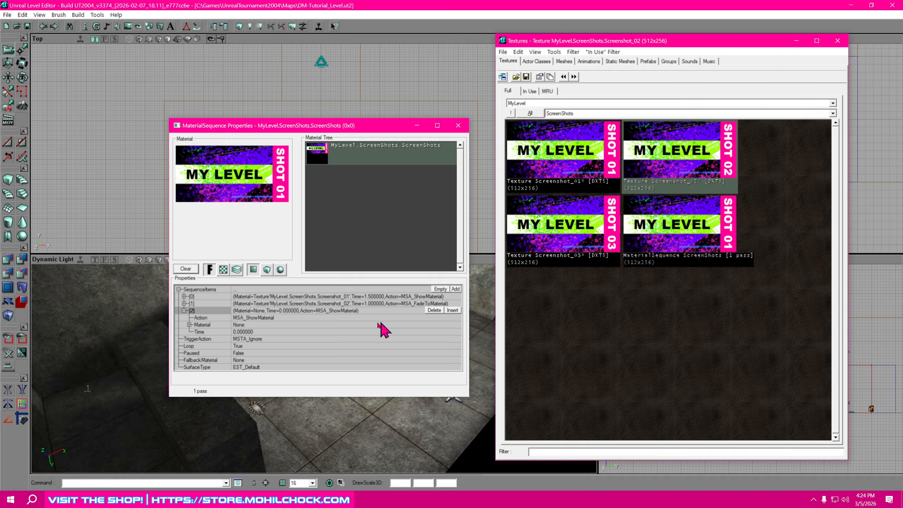
pyautogui.click(256, 325)
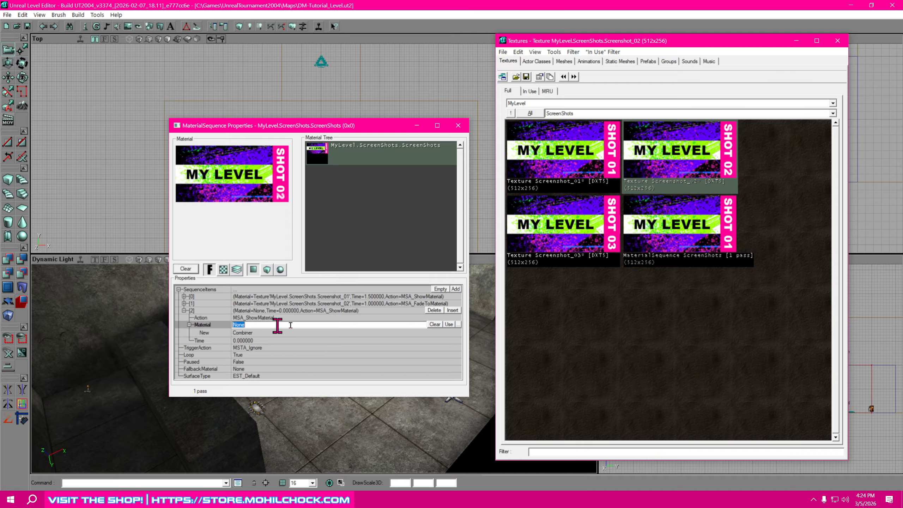
pyautogui.click(449, 325)
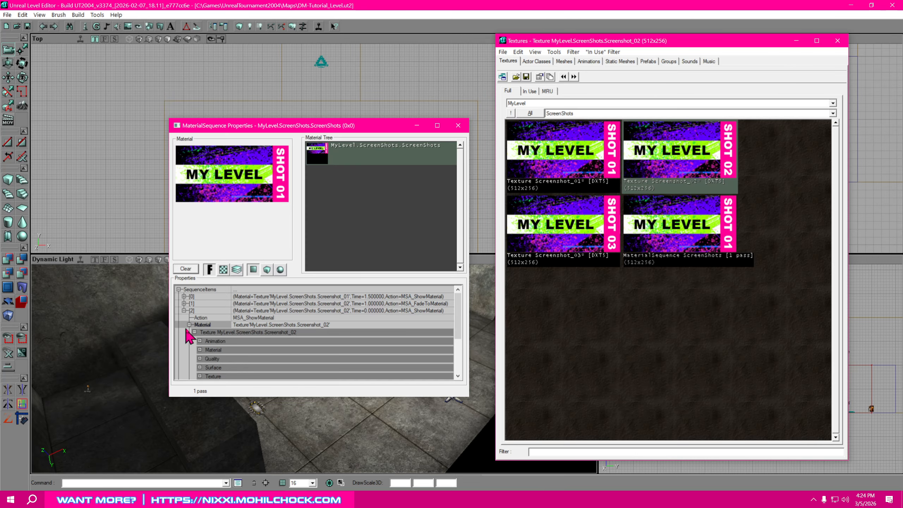
pyautogui.click(201, 331)
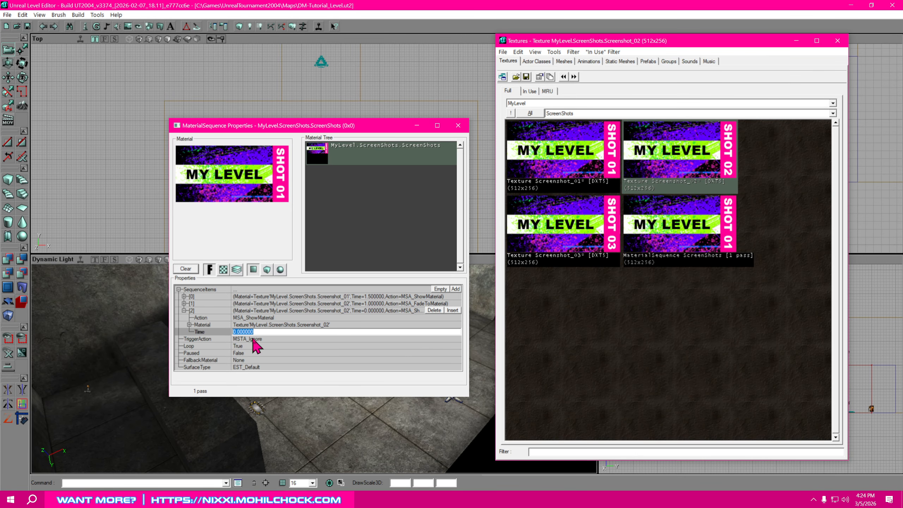
pyautogui.write('1.5')
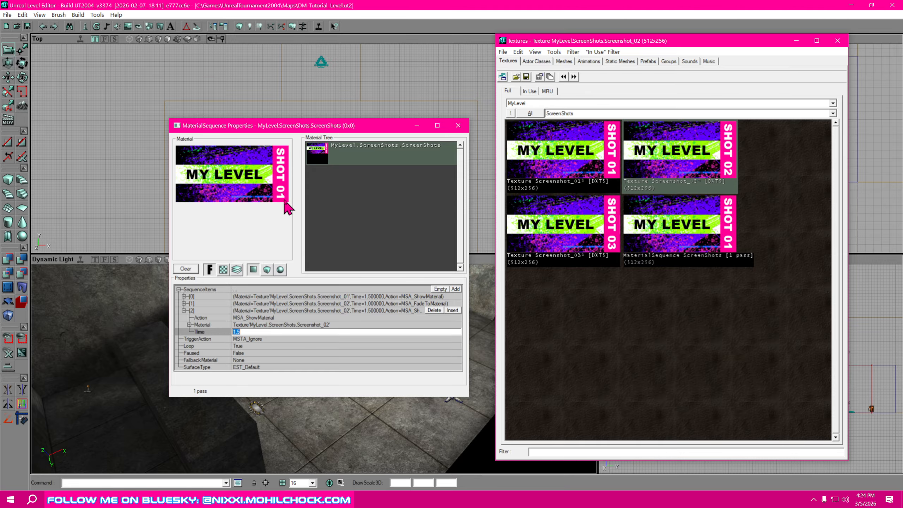
pyautogui.click(184, 311)
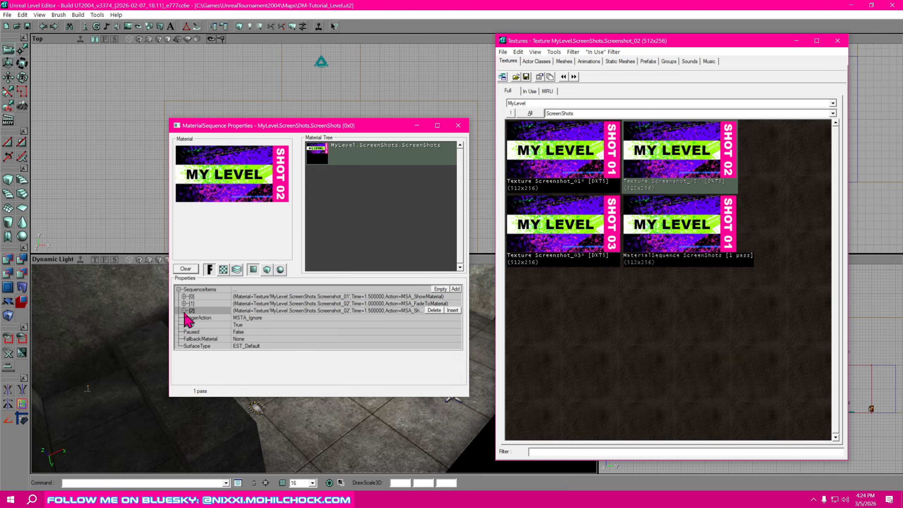
# Add two more entries to SequenceItems and assign the Screenshot_03 texture as the fourth item's material.
pyautogui.click(456, 289)
pyautogui.click(456, 289)
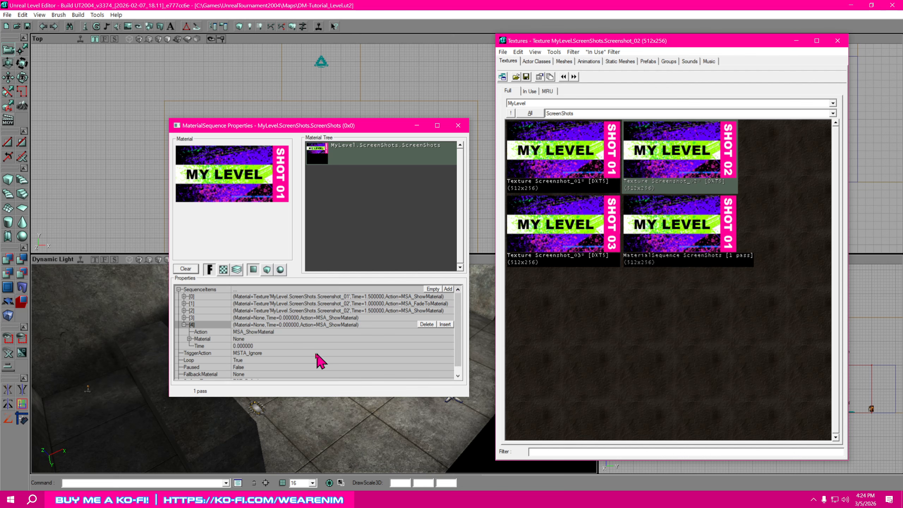
pyautogui.click(184, 318)
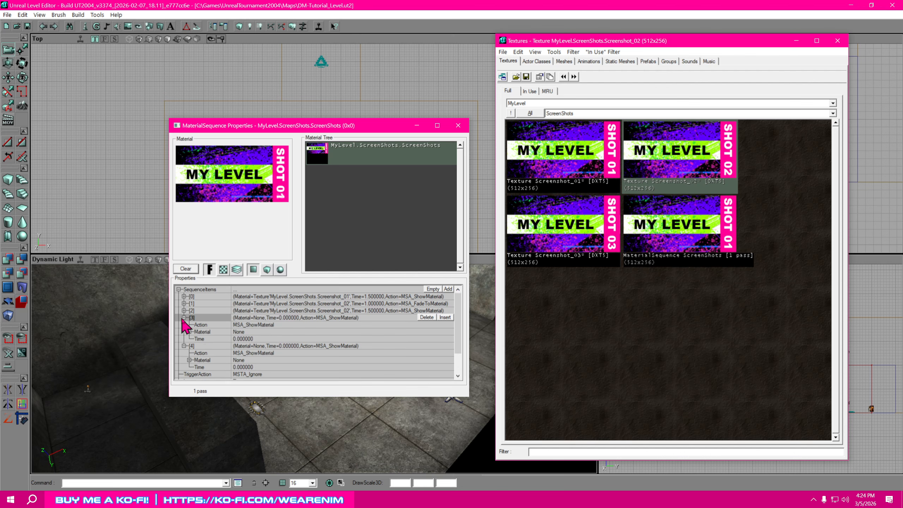
pyautogui.click(260, 332)
pyautogui.click(578, 237)
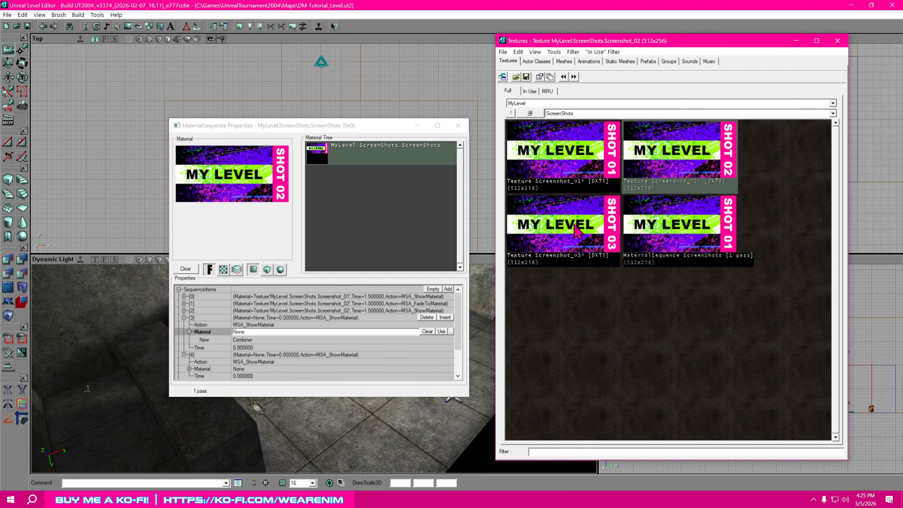
pyautogui.click(442, 332)
pyautogui.click(189, 332)
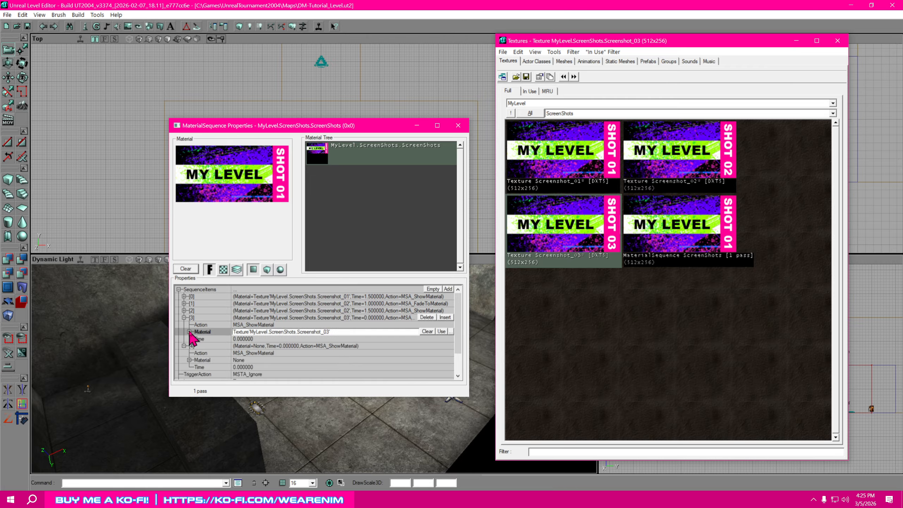
# Set the fourth sequence item's Time to 1.0 and its Action to MSA_FadeToMaterial.
pyautogui.click(263, 338)
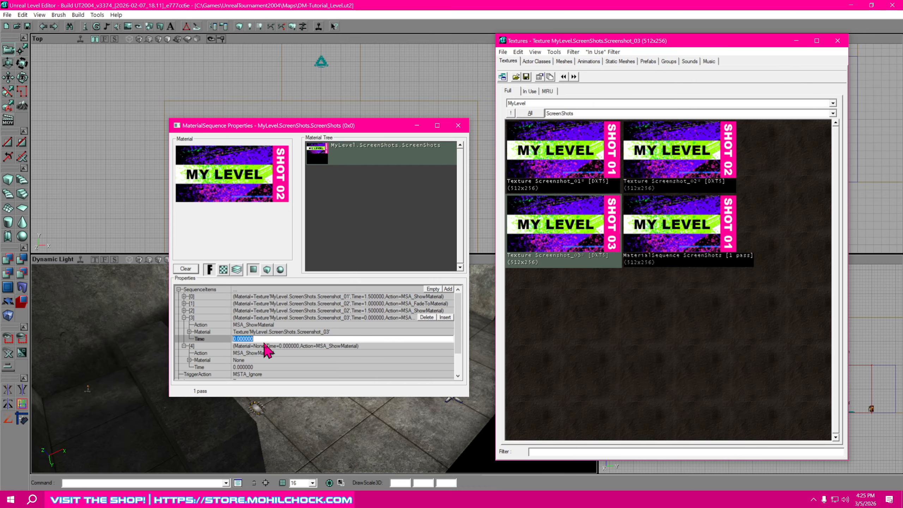
pyautogui.write('1.')
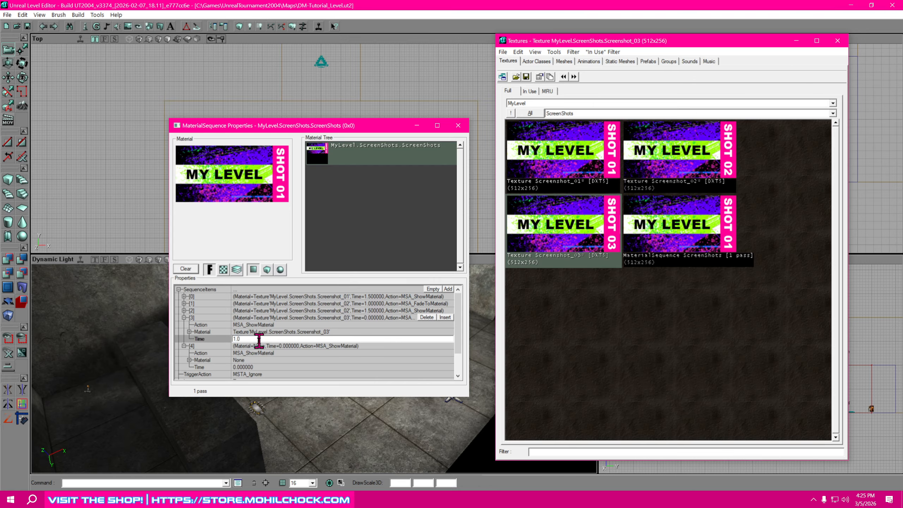
pyautogui.click(286, 325)
pyautogui.click(448, 324)
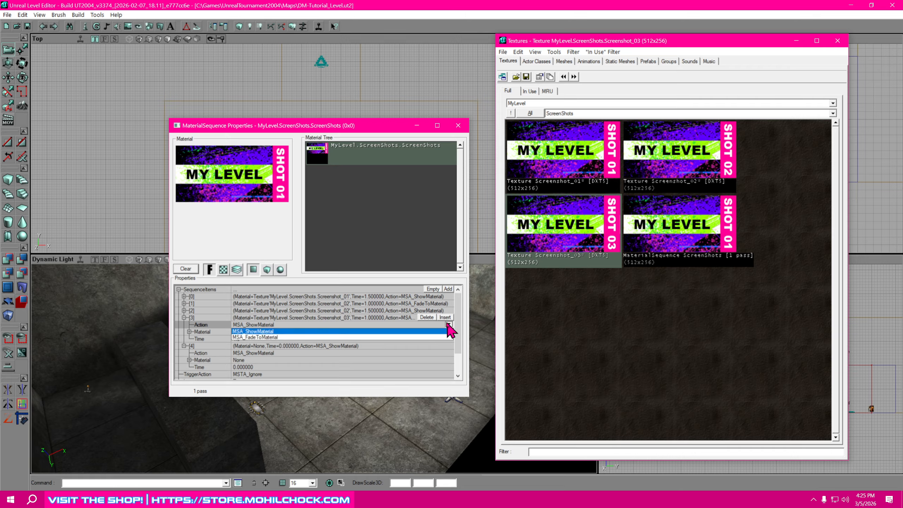
pyautogui.click(277, 338)
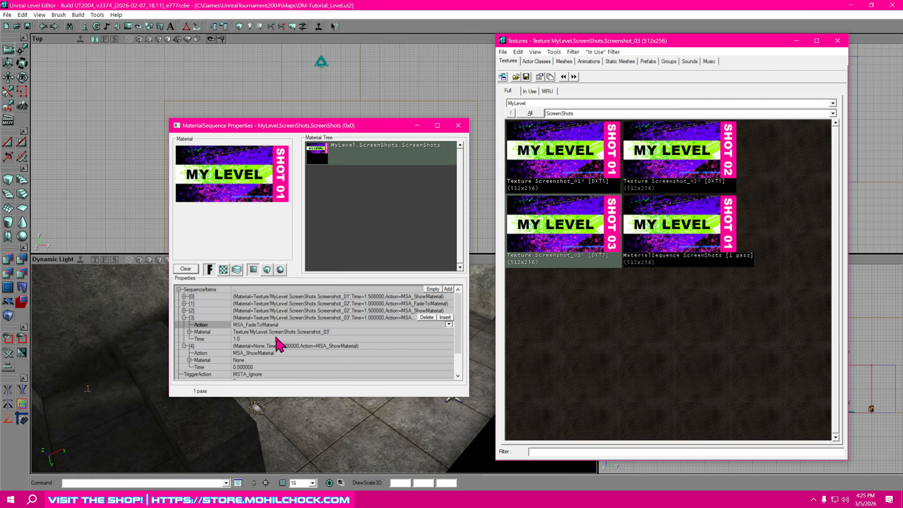
pyautogui.click(184, 317)
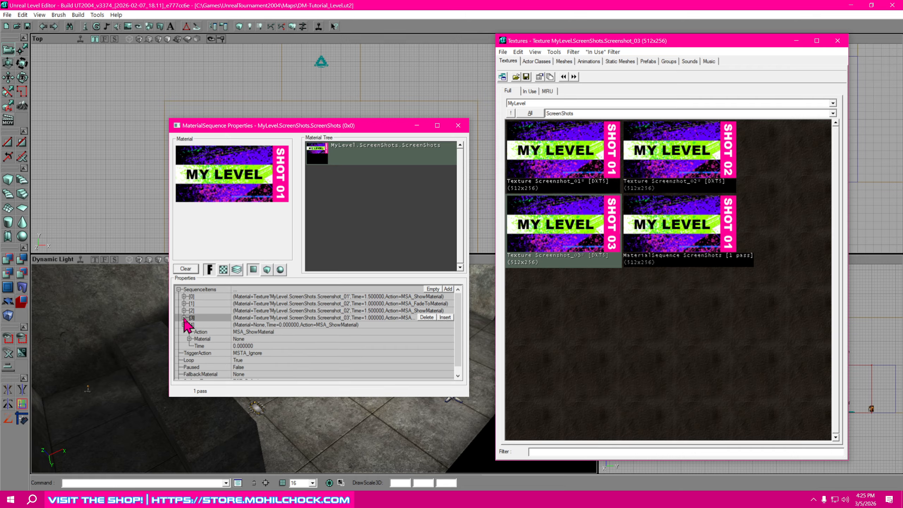
# Assign the Screenshot_03 texture as the fifth sequence item's material and set the item's Time to 1.5.
pyautogui.click(239, 340)
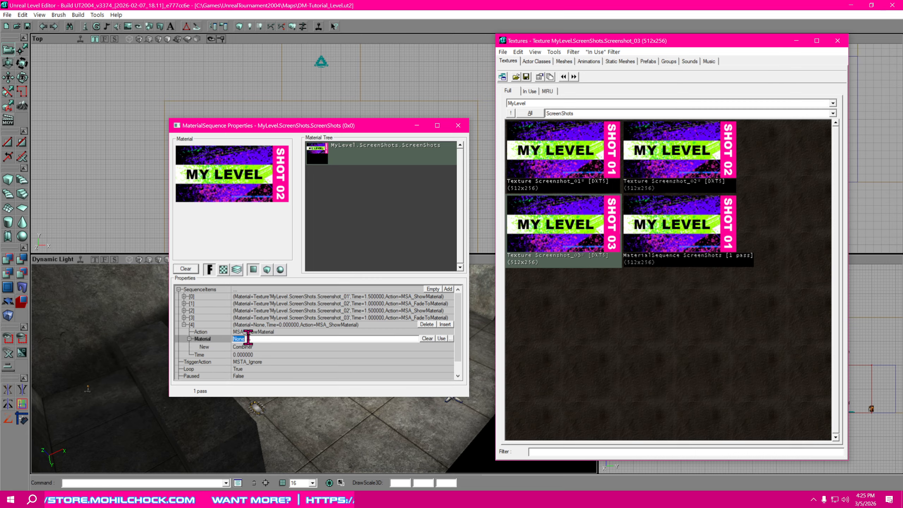
pyautogui.click(441, 338)
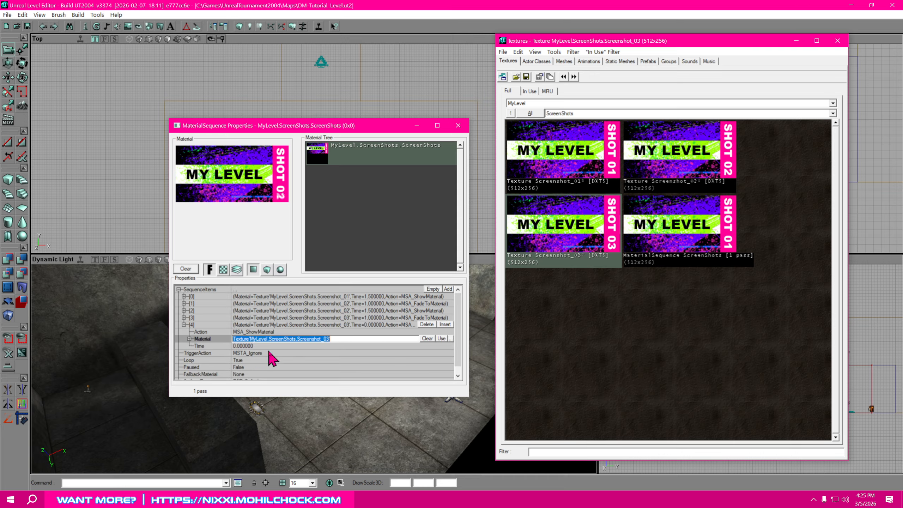
pyautogui.click(265, 345)
pyautogui.write('1.5')
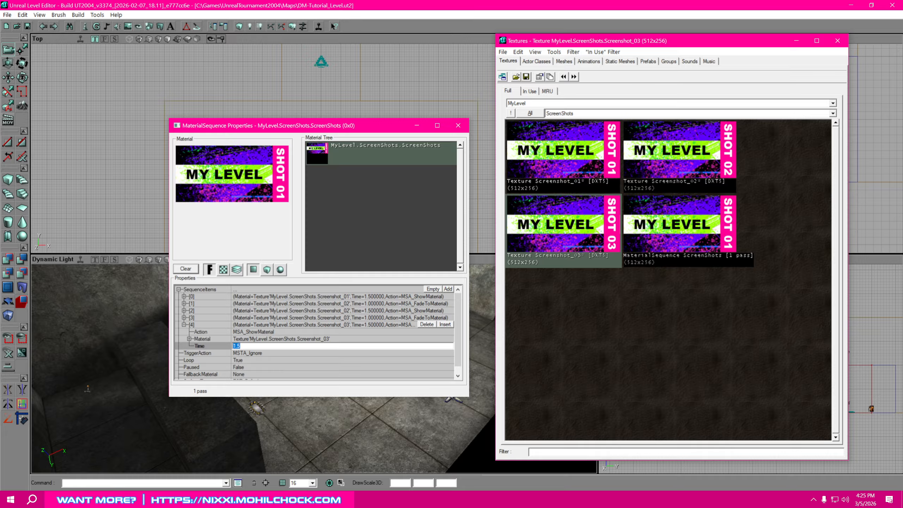
pyautogui.click(184, 325)
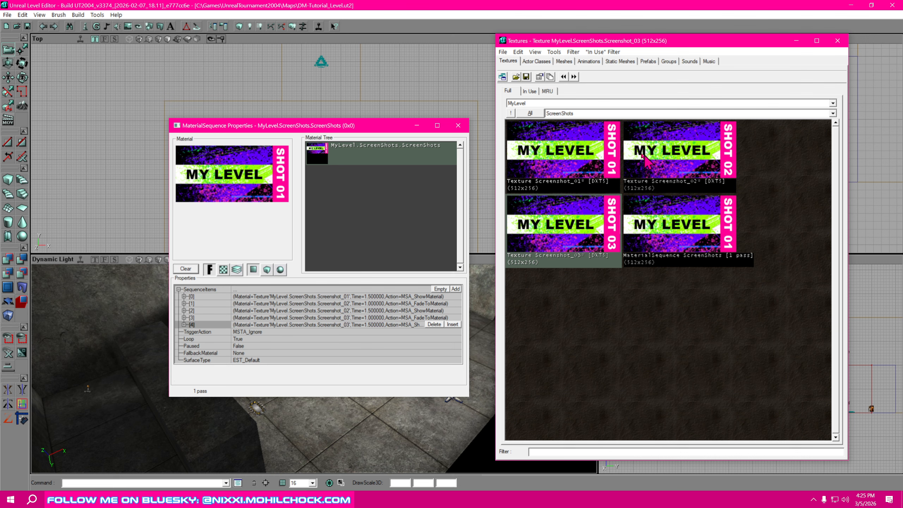
# Add a sixth sequence item and assign the Screenshot_01 texture as its material.
pyautogui.click(584, 157)
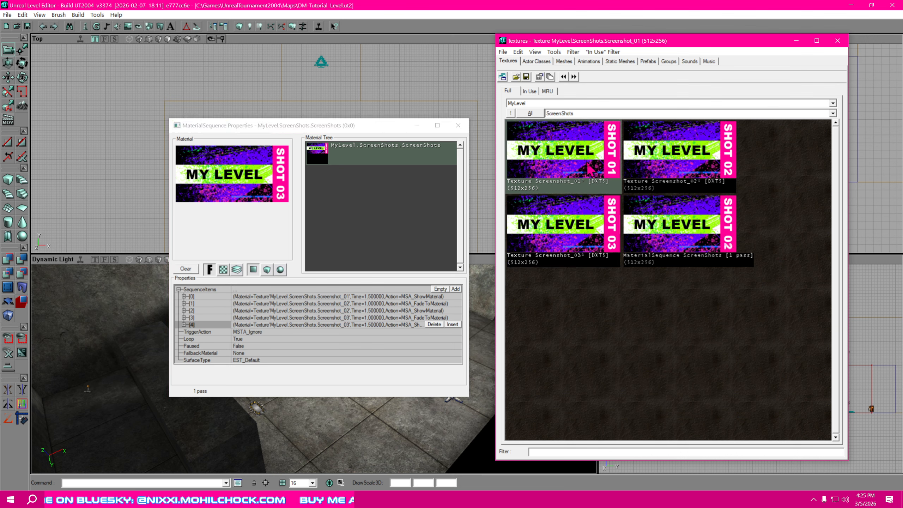
pyautogui.click(455, 289)
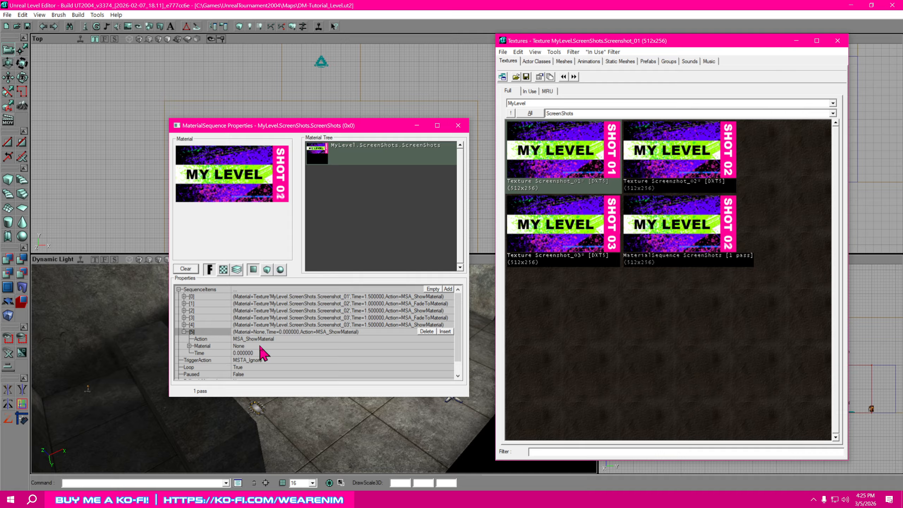
pyautogui.click(423, 346)
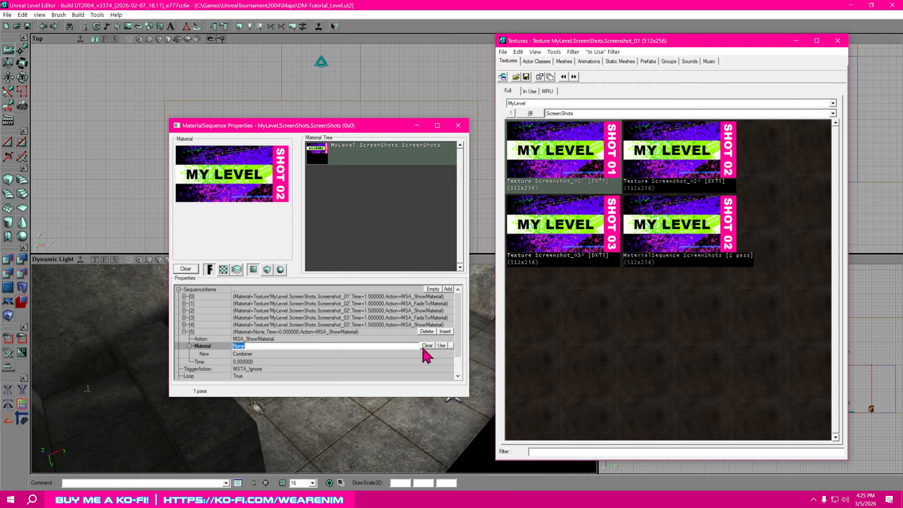
pyautogui.click(442, 346)
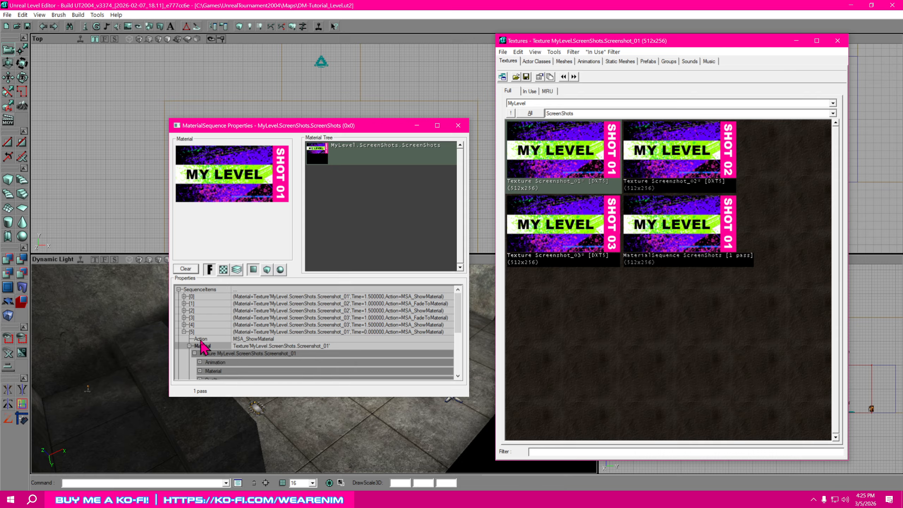
# Set the sixth sequence item's Action to MSA_FadeToMaterial and its Time to 1.0.
pyautogui.click(272, 339)
pyautogui.click(449, 339)
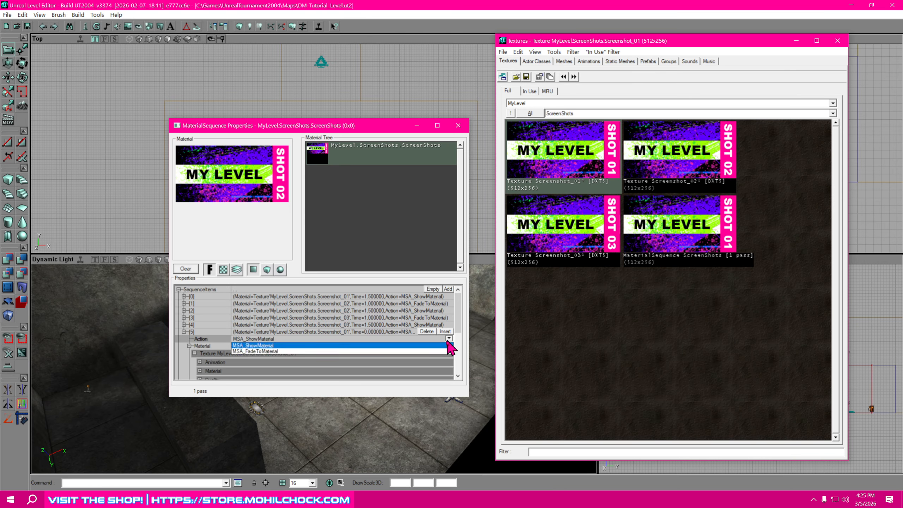
pyautogui.click(409, 351)
pyautogui.click(185, 331)
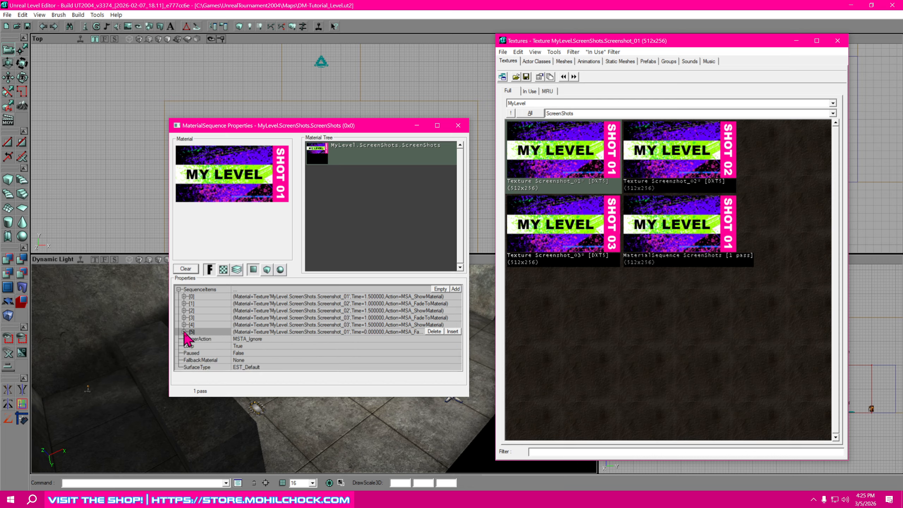
pyautogui.click(184, 332)
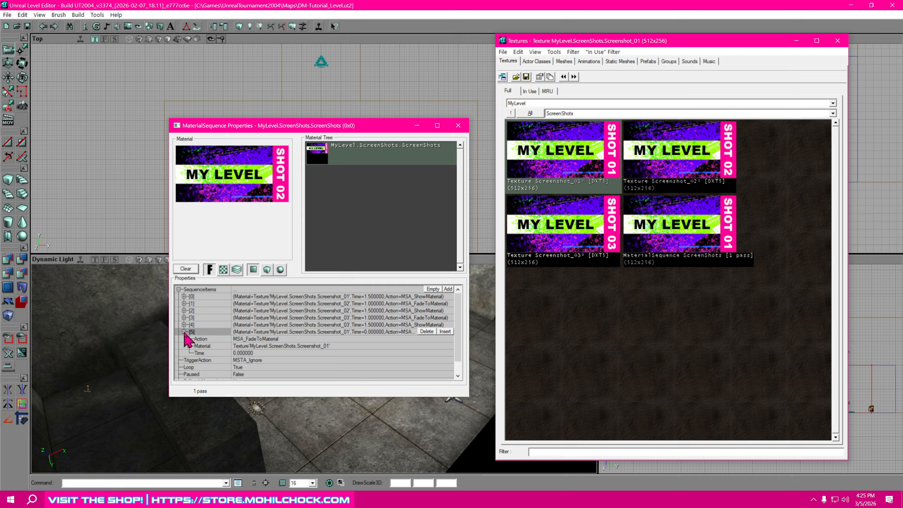
pyautogui.click(264, 352)
pyautogui.write('1')
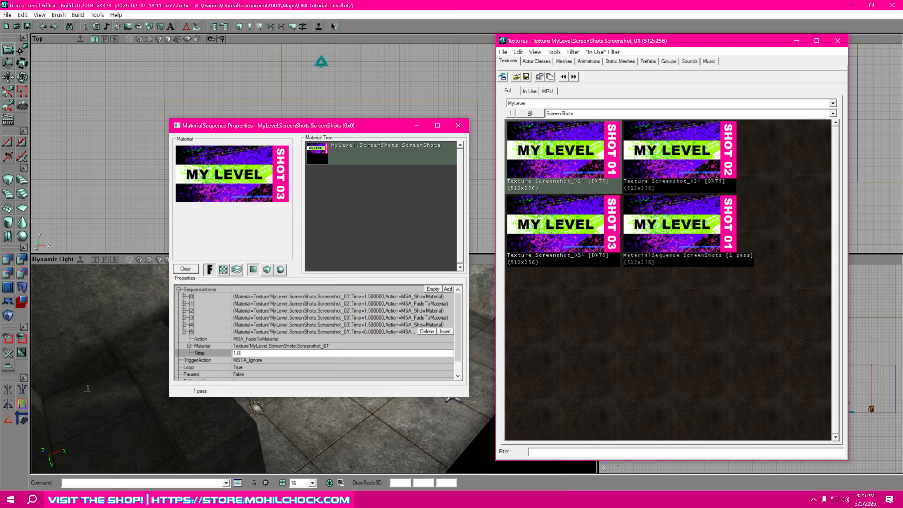
pyautogui.click(184, 331)
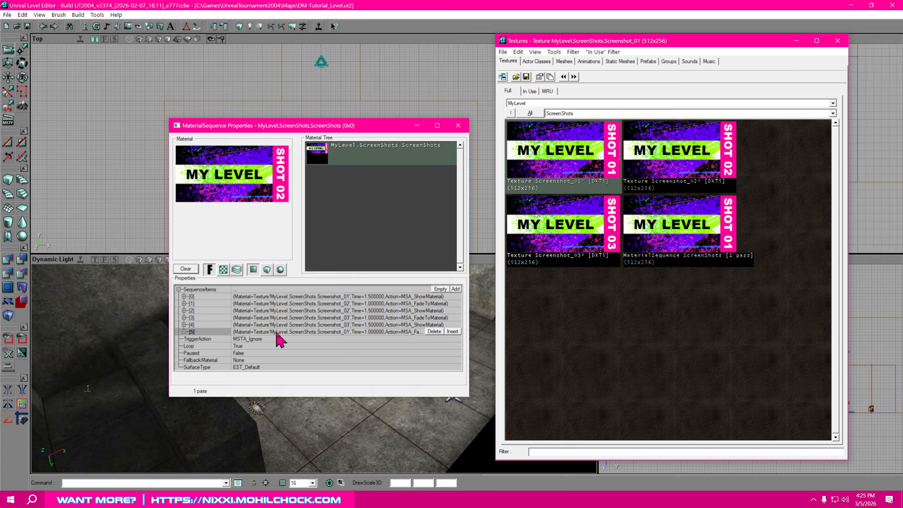
# Assign the Screenshot_01 texture as the FallbackMaterial of the ScreenShots material sequence.
pyautogui.click(254, 360)
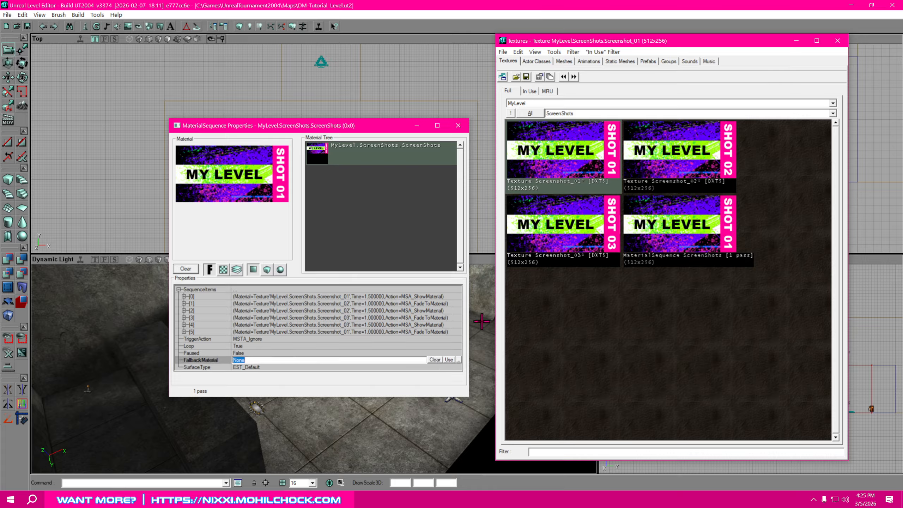
pyautogui.click(450, 359)
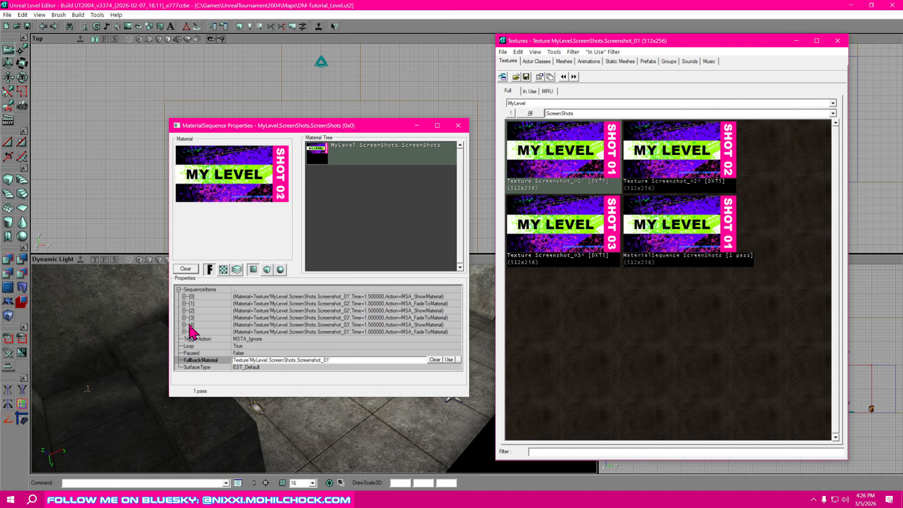
pyautogui.click(265, 347)
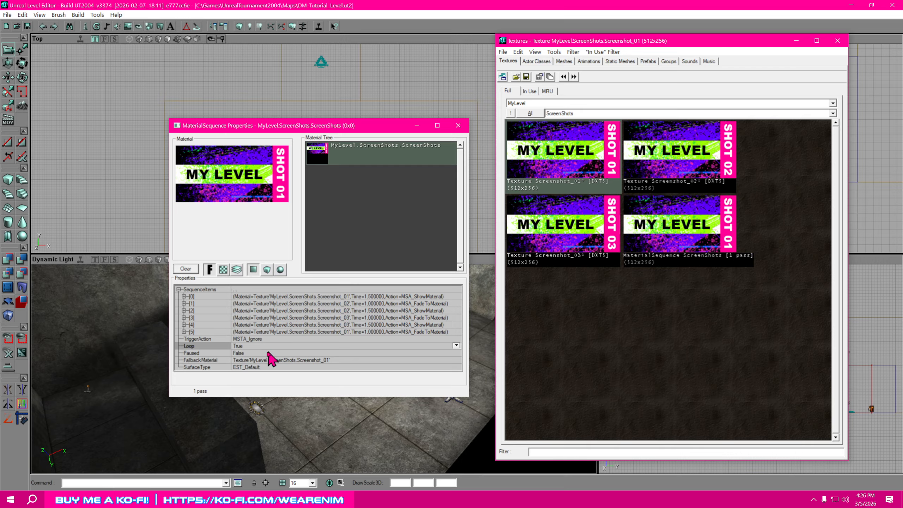
# Check the Loop and Paused settings of the ScreenShots material sequence, collapse its sequence items and close its properties.
pyautogui.click(256, 353)
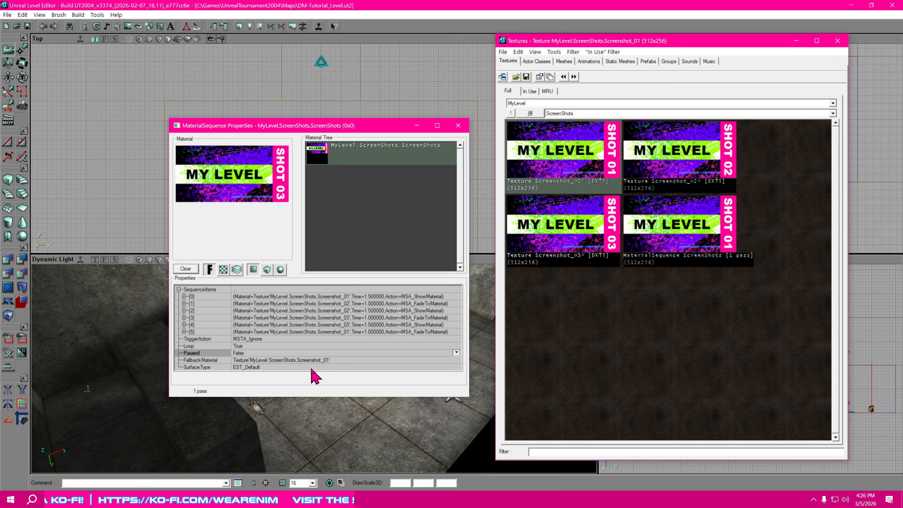
pyautogui.doubleClick(213, 290)
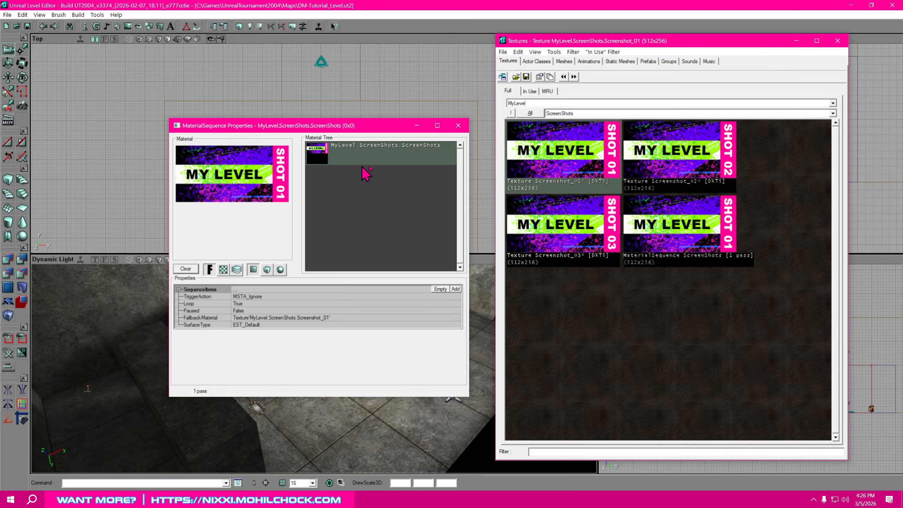
pyautogui.click(458, 126)
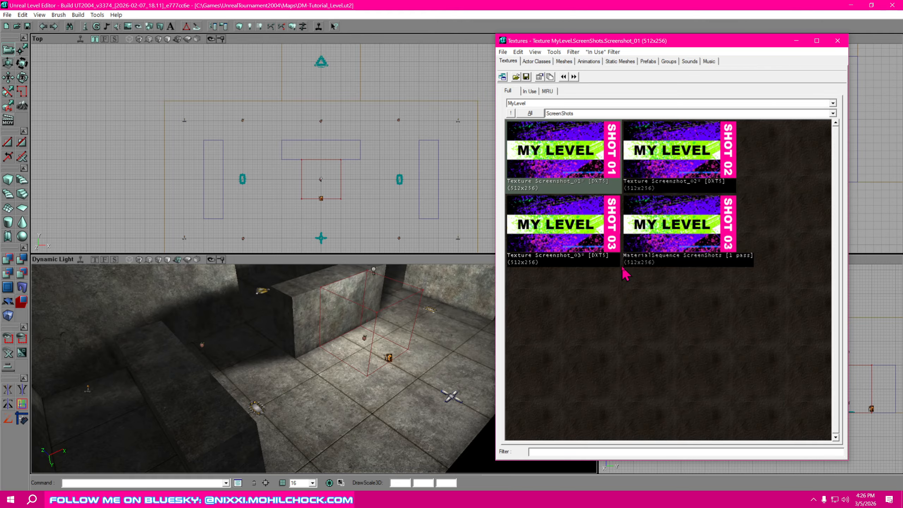
# Assign the ScreenShots material sequence as the Screenshot in the level's LevelSummary properties.
pyautogui.click(39, 15)
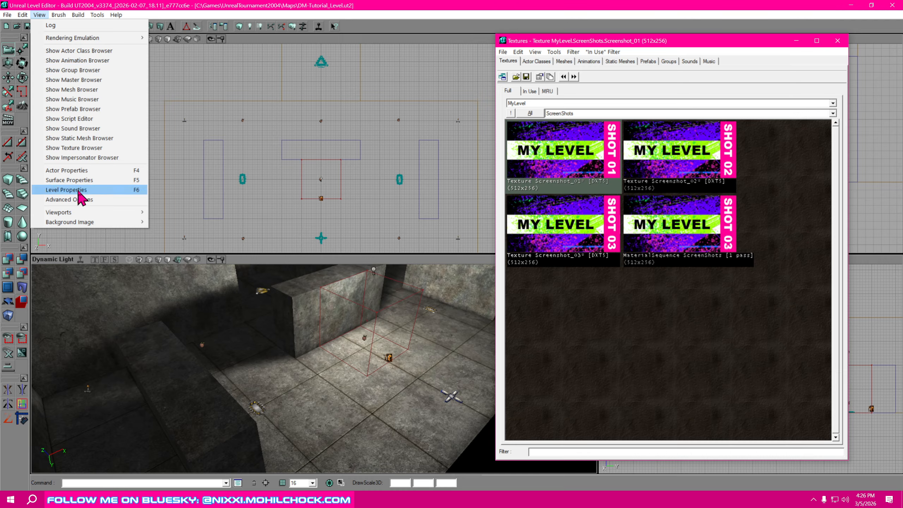
pyautogui.click(131, 190)
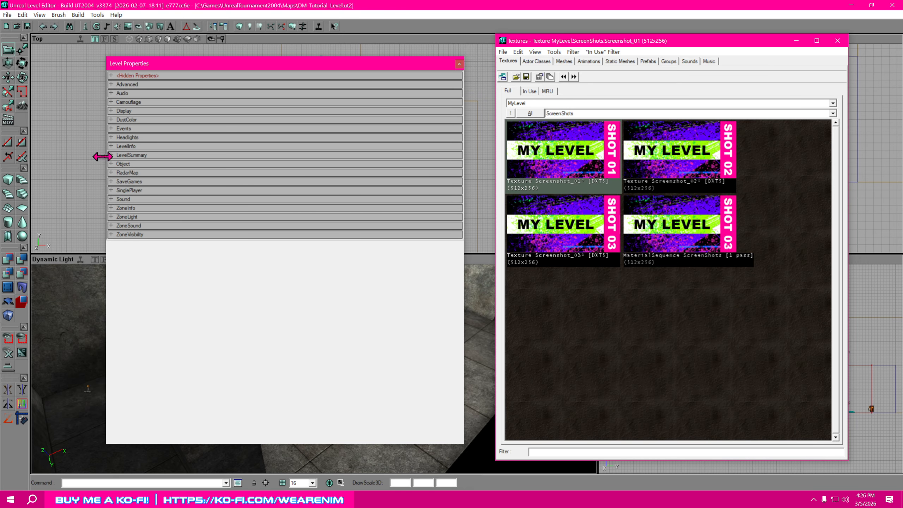
pyautogui.click(111, 156)
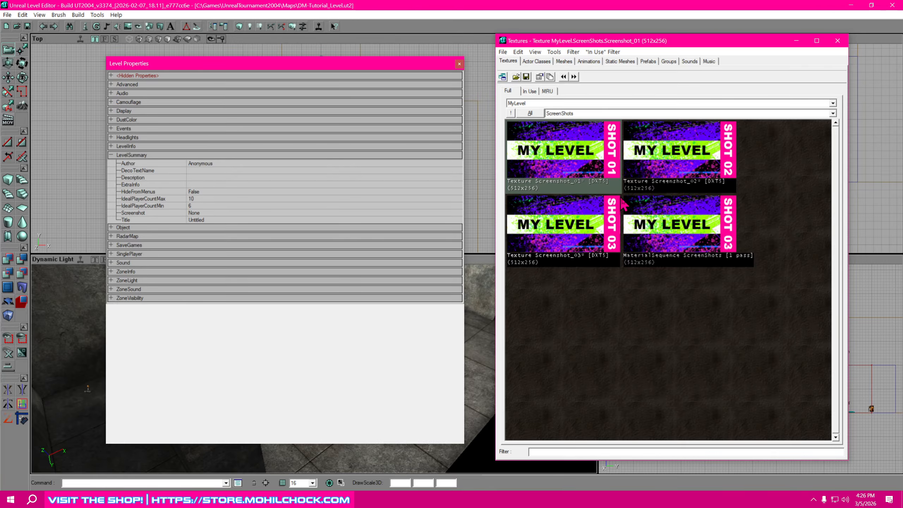
pyautogui.click(684, 262)
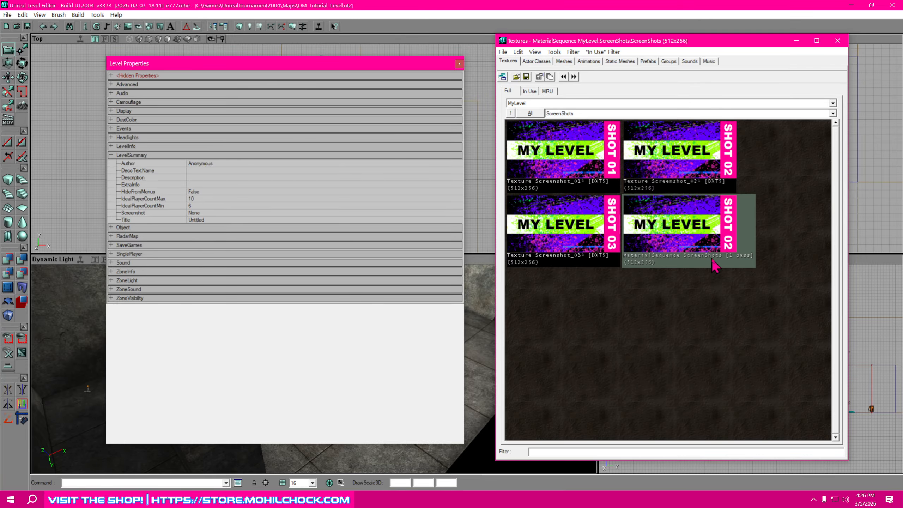
pyautogui.click(272, 212)
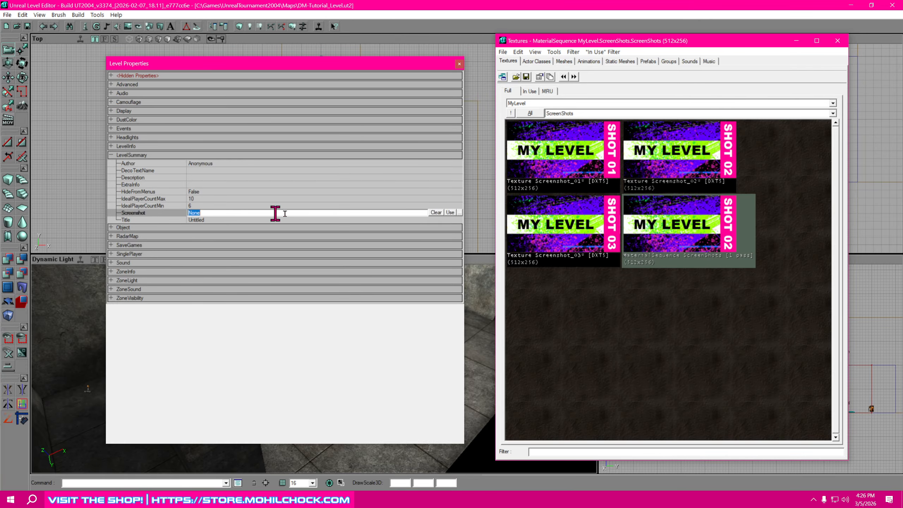
pyautogui.click(449, 213)
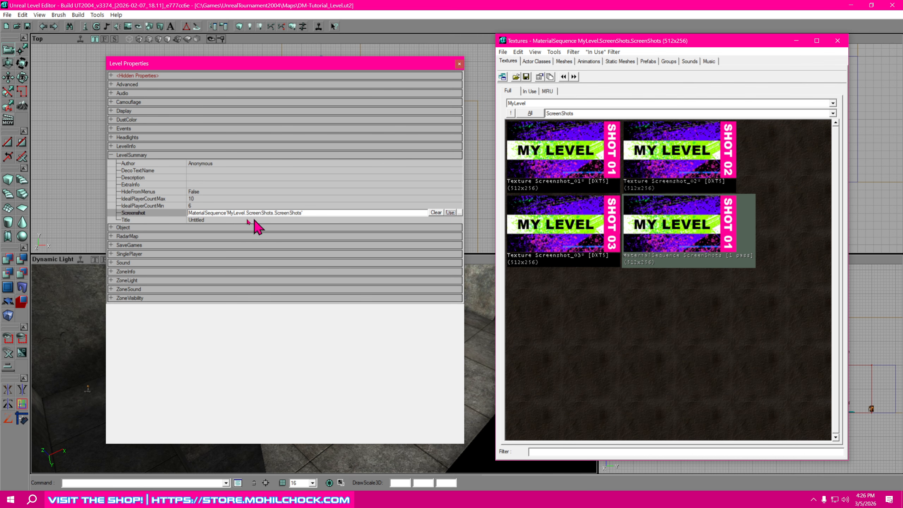
# Set the level's Description to "This is my test level for shenanigans!" and close the level properties.
pyautogui.click(193, 178)
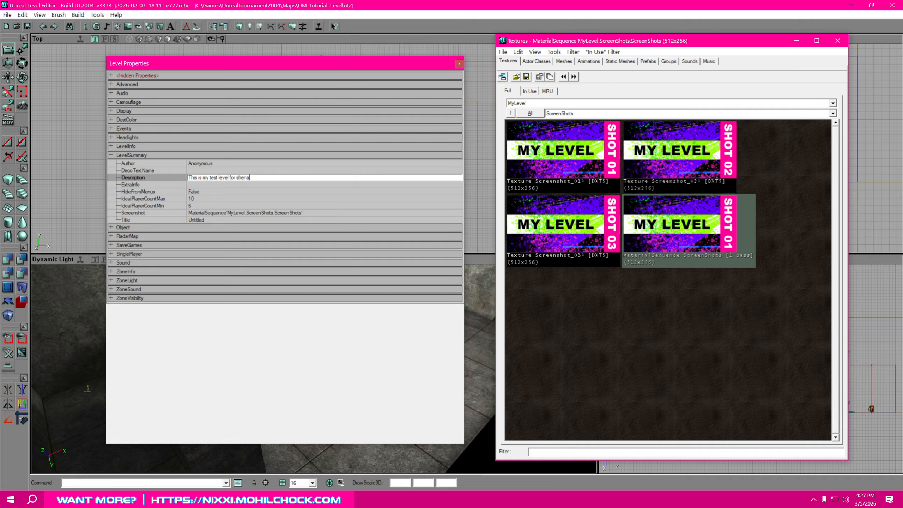
pyautogui.write('This is my test level for shenanigans!')
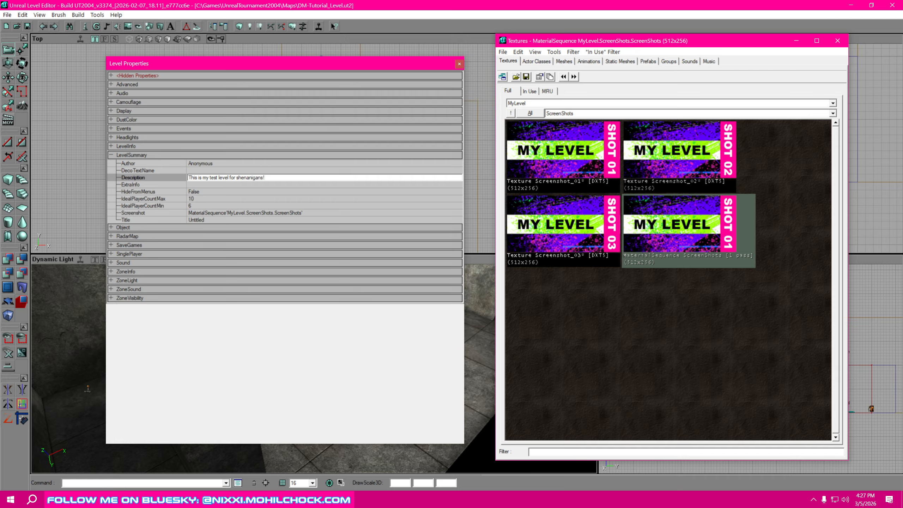
pyautogui.press('Return')
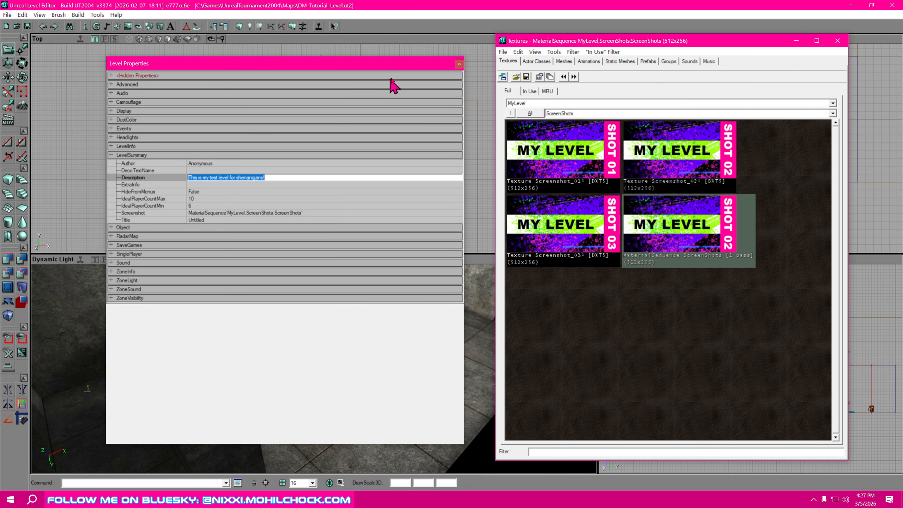
pyautogui.click(459, 64)
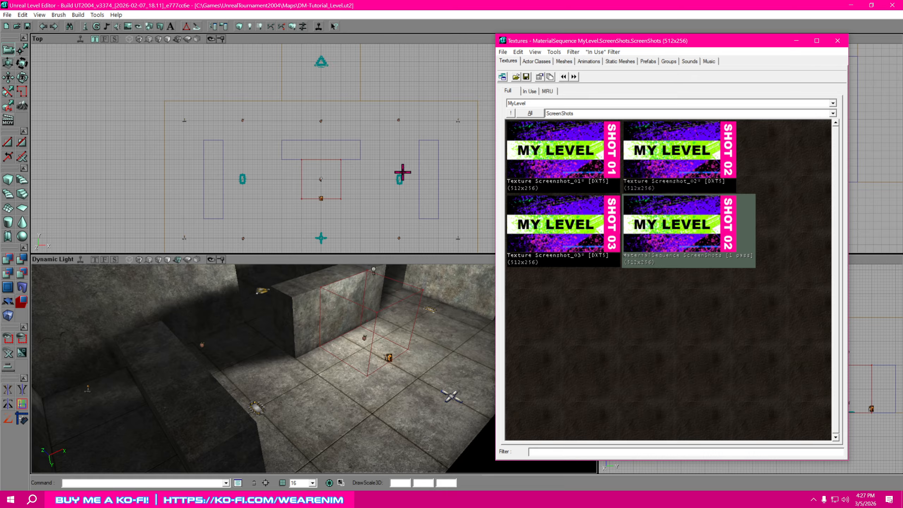
# Close the level editor, launch Unreal Tournament 2004 and preview DM-Tutorial_Level among the Instant Action DeathMatch maps.
pyautogui.click(893, 5)
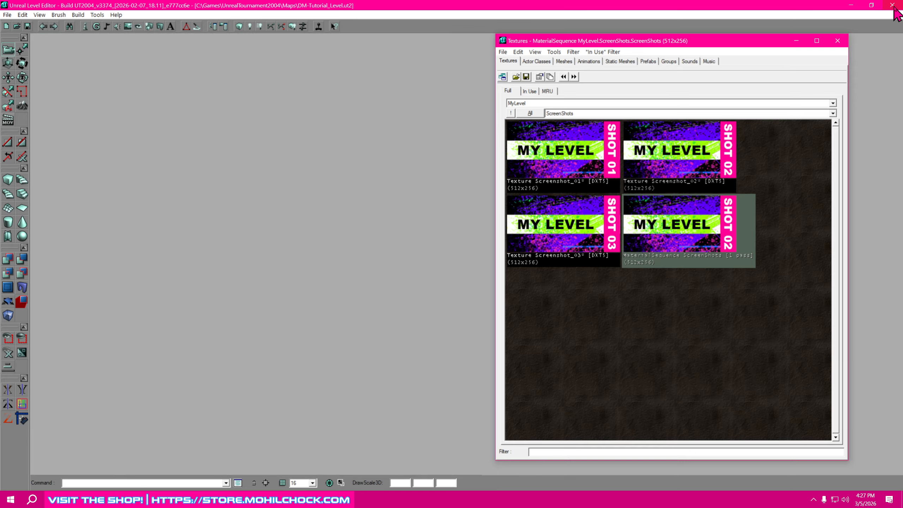
pyautogui.doubleClick(27, 242)
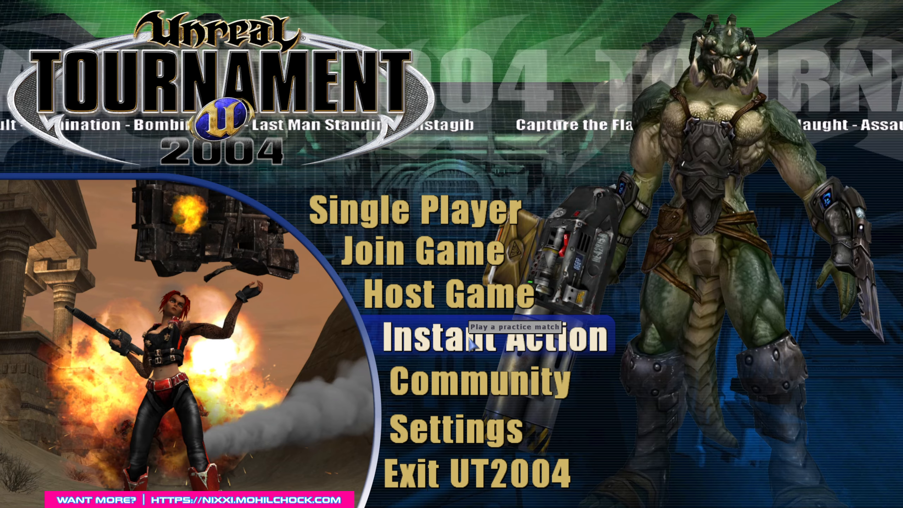
pyautogui.click(472, 341)
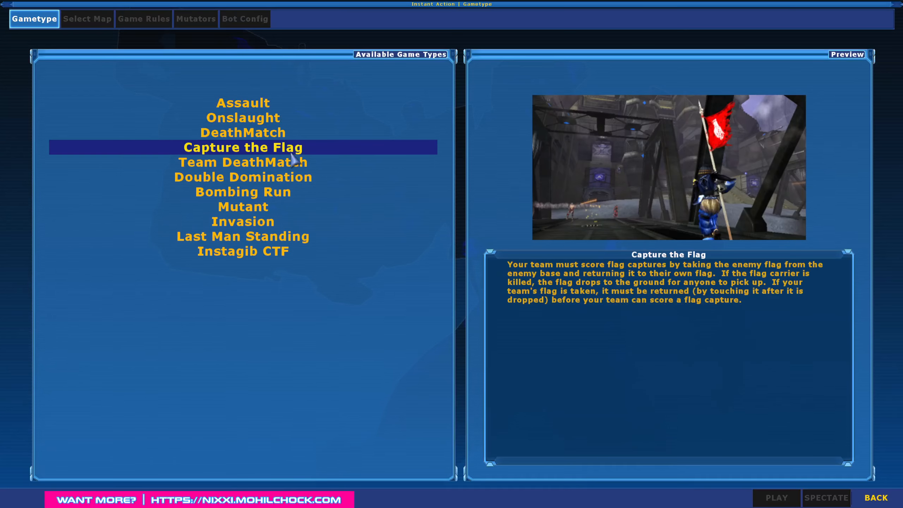
pyautogui.doubleClick(259, 135)
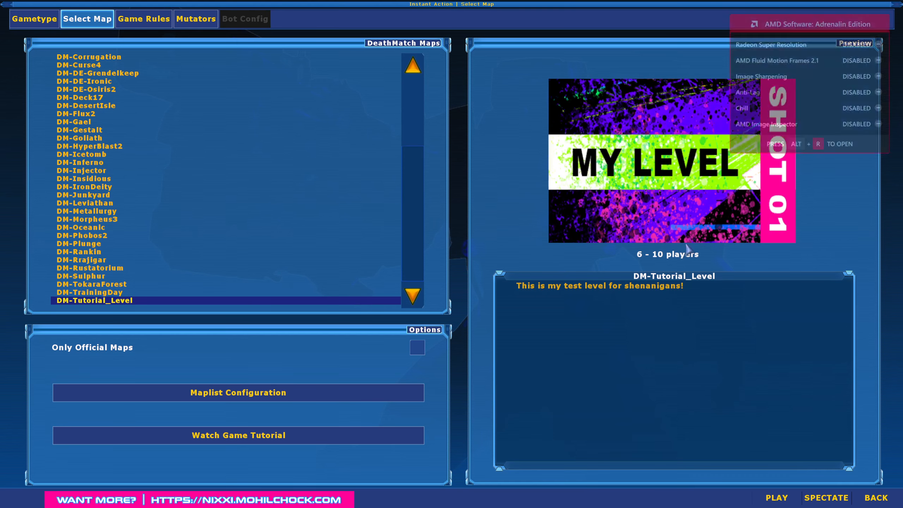
pyautogui.click(226, 302)
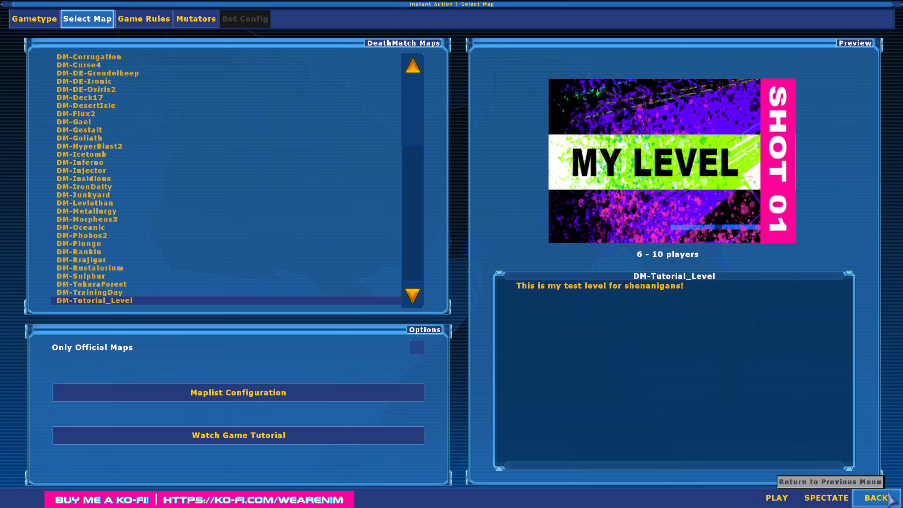
# Leave the map selection and quit Unreal Tournament 2004.
pyautogui.click(875, 502)
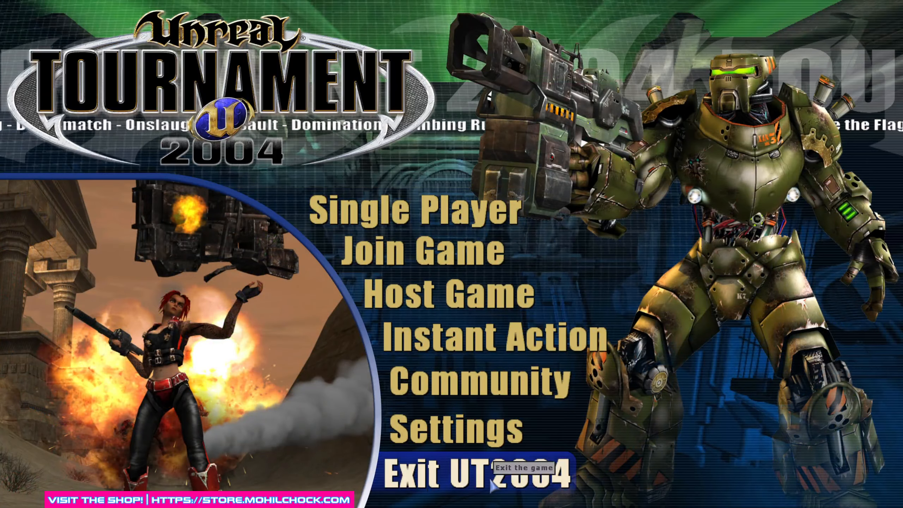
pyautogui.click(490, 483)
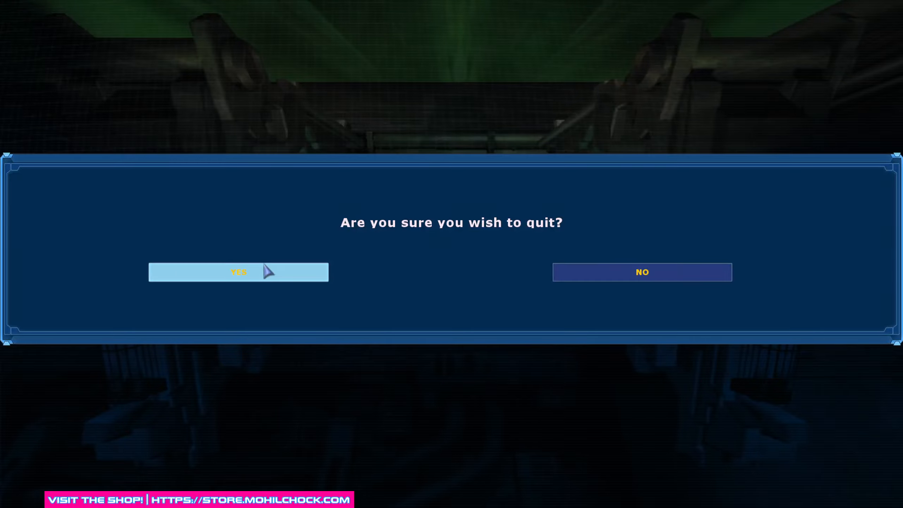
pyautogui.click(265, 271)
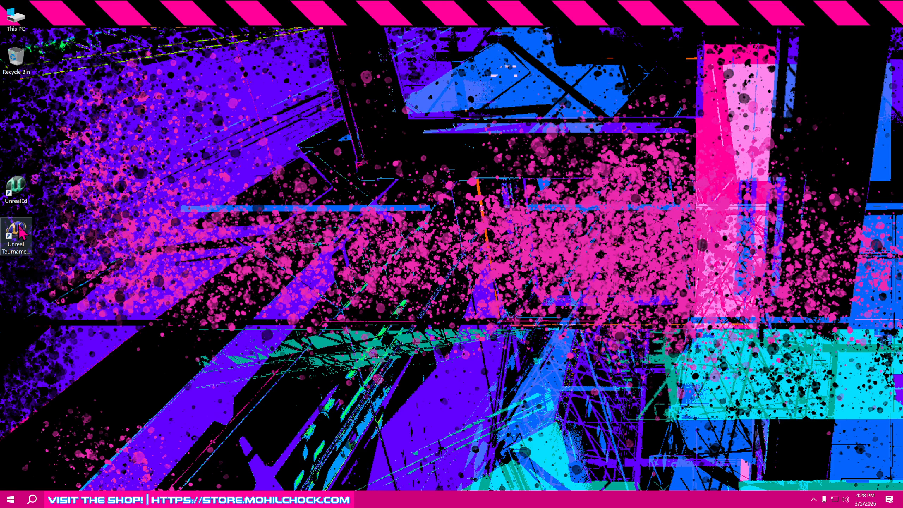
# Relaunch UnrealEd, dismiss the tip of the day and reopen the DM-Tutorial_Level map.
pyautogui.doubleClick(15, 187)
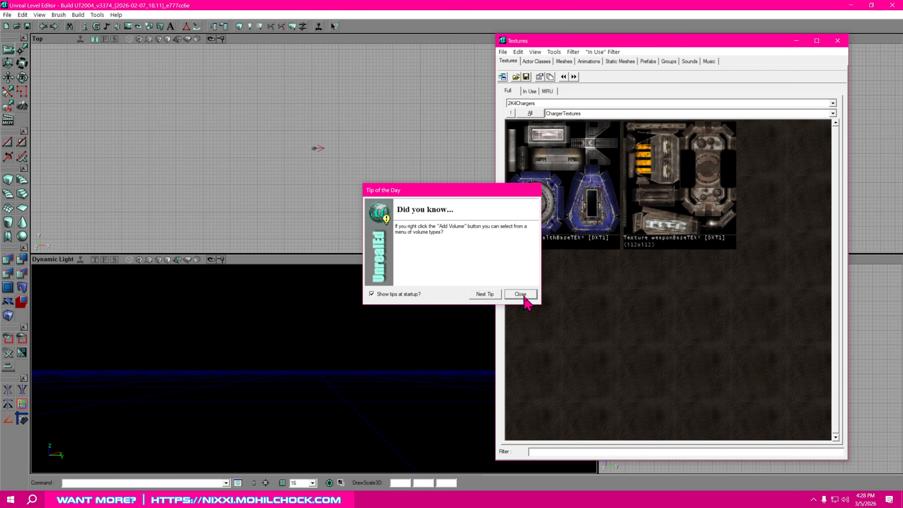
pyautogui.click(524, 297)
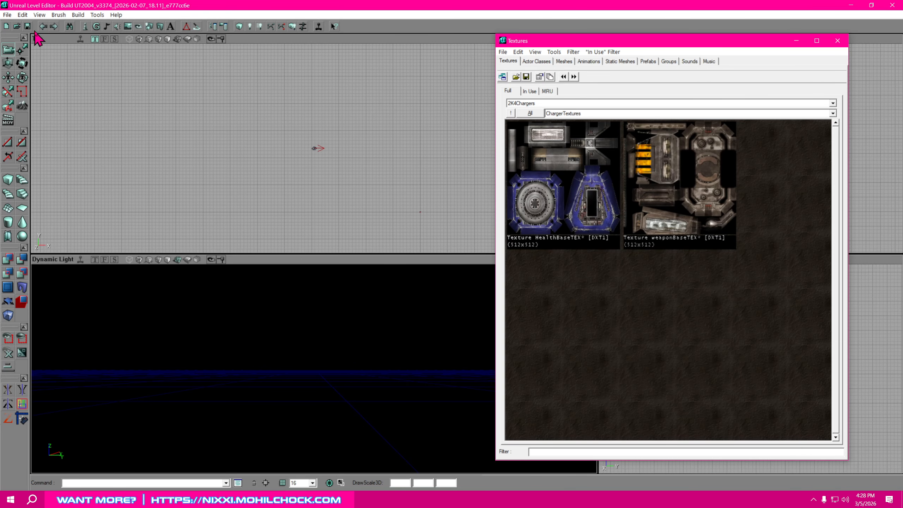
pyautogui.click(7, 14)
pyautogui.click(146, 125)
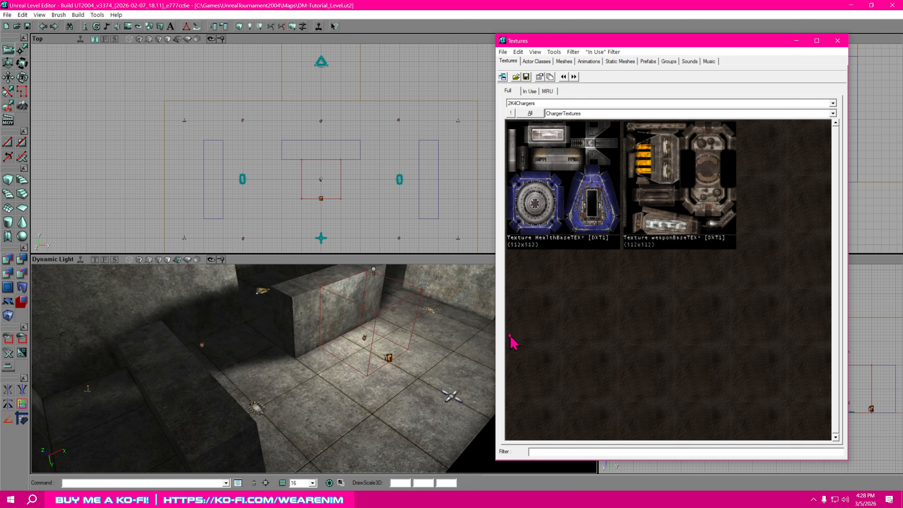
# Show the MyLevel package's ScreenShots textures in the texture browser.
pyautogui.click(833, 103)
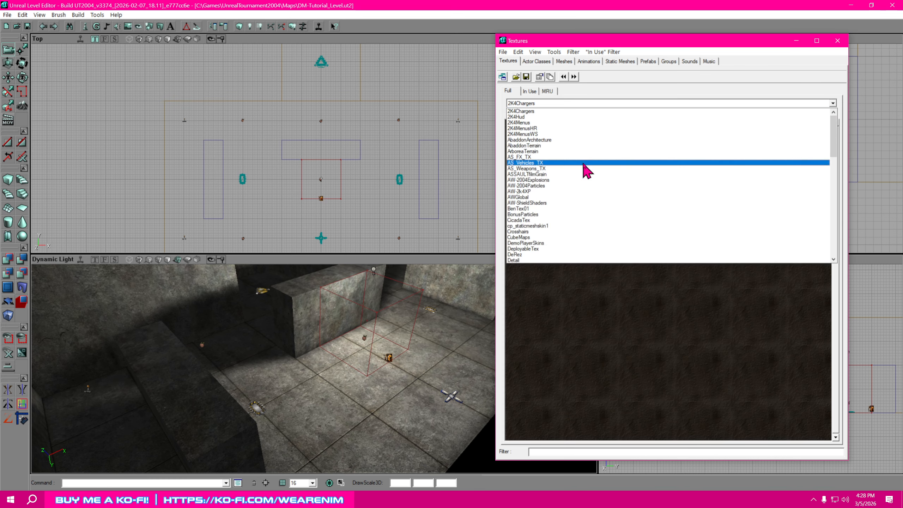
pyautogui.scroll(-5, 551, 223)
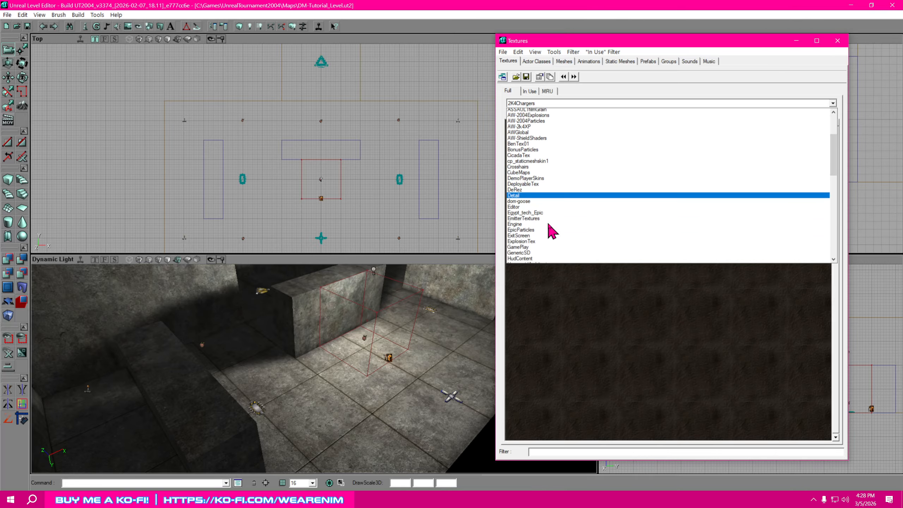
pyautogui.scroll(-3, 553, 219)
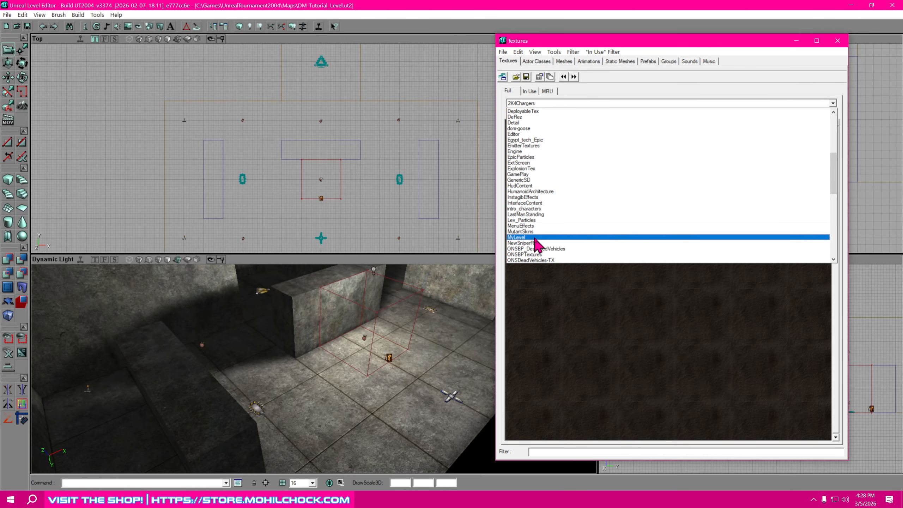
pyautogui.click(534, 237)
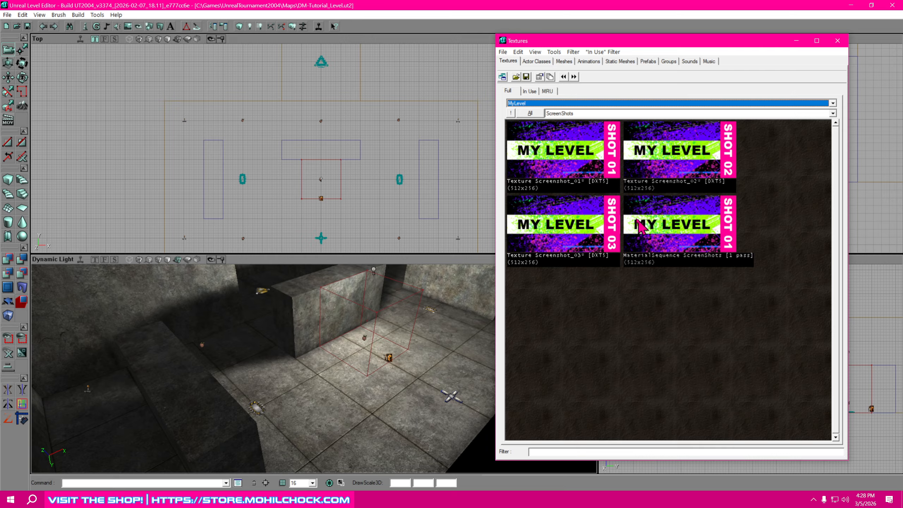
pyautogui.click(649, 301)
# Select the red builder brush and move the texture browser out of the way of the viewports.
pyautogui.moveTo(409, 367); pyautogui.dragTo(414, 325)
pyautogui.click(342, 188)
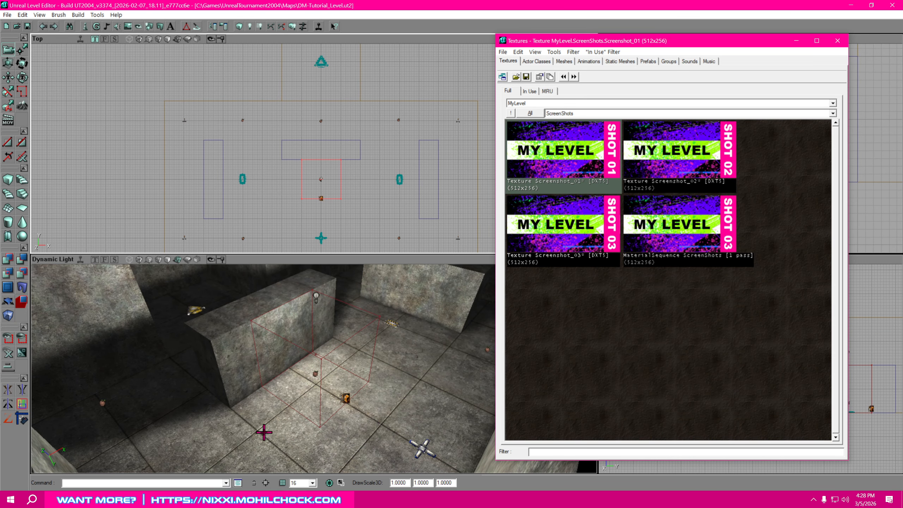
pyautogui.moveTo(360, 402)
pyautogui.mouseDown(button='right')
pyautogui.moveTo(372, 386)
pyautogui.moveTo(372, 423)
pyautogui.mouseUp(button='right')
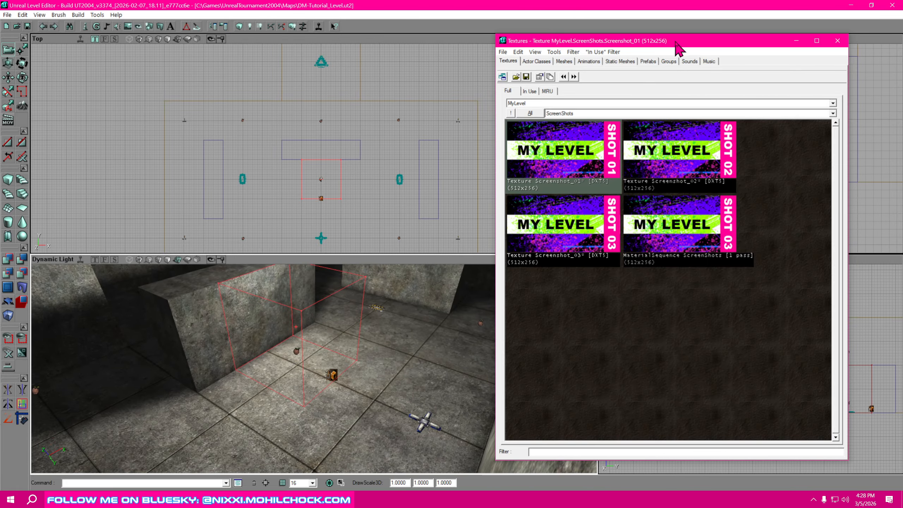
pyautogui.moveTo(675, 42); pyautogui.dragTo(902, 119)
pyautogui.moveTo(359, 224); pyautogui.dragTo(380, 205)
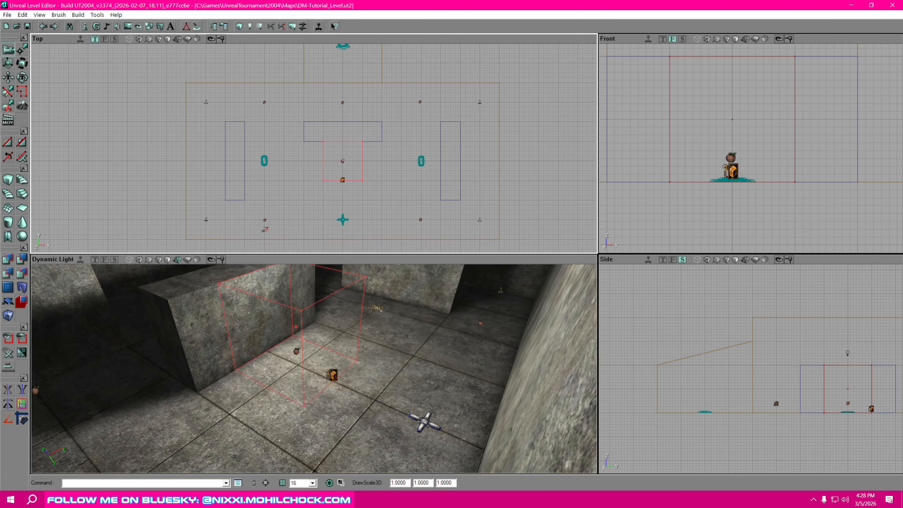
# Widen the builder brush on both sides by vertex editing in the Top view to match the adjacent block's width.
pyautogui.click(22, 50)
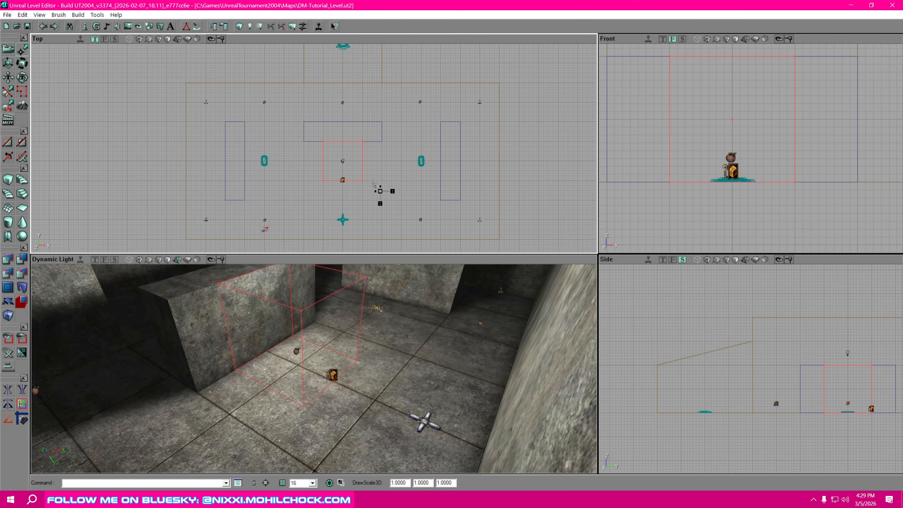
pyautogui.keyDown('ctrl'); pyautogui.keyDown('alt'); pyautogui.moveTo(354, 146); pyautogui.dragTo(349, 131); pyautogui.keyUp('alt'); pyautogui.keyUp('ctrl')
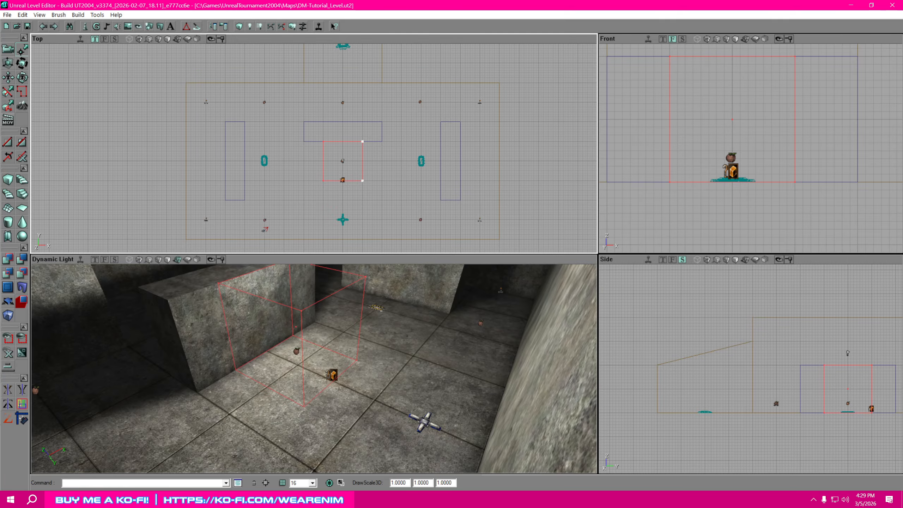
pyautogui.keyDown('ctrl'); pyautogui.moveTo(384, 178); pyautogui.dragTo(382, 180); pyautogui.keyUp('ctrl')
pyautogui.keyDown('ctrl'); pyautogui.keyDown('alt'); pyautogui.moveTo(326, 192); pyautogui.dragTo(305, 125); pyautogui.keyUp('alt'); pyautogui.keyUp('ctrl')
pyautogui.keyDown('ctrl'); pyautogui.moveTo(321, 180); pyautogui.dragTo(304, 180); pyautogui.keyUp('ctrl')
# Center the brush in the Side view and turn on realtime preview for the viewports.
pyautogui.moveTo(766, 373); pyautogui.dragTo(626, 354)
pyautogui.moveTo(747, 402); pyautogui.dragTo(758, 393)
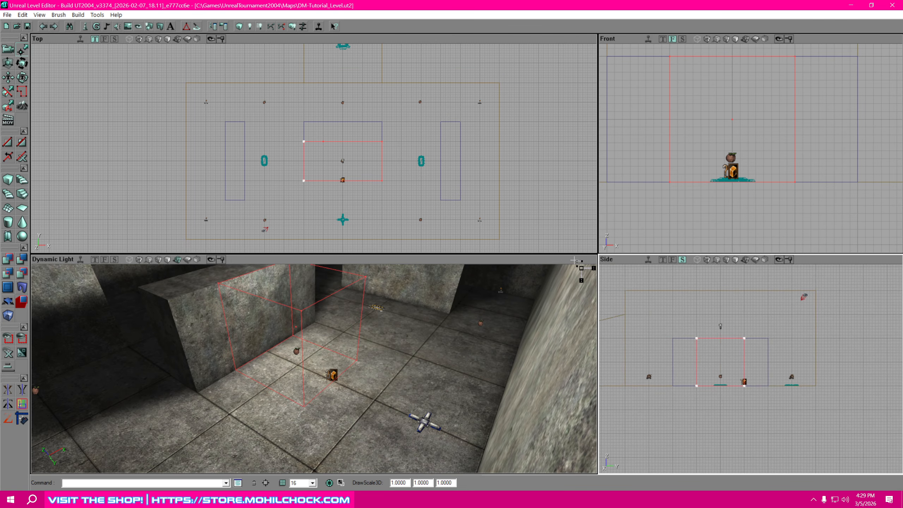
pyautogui.click(647, 38)
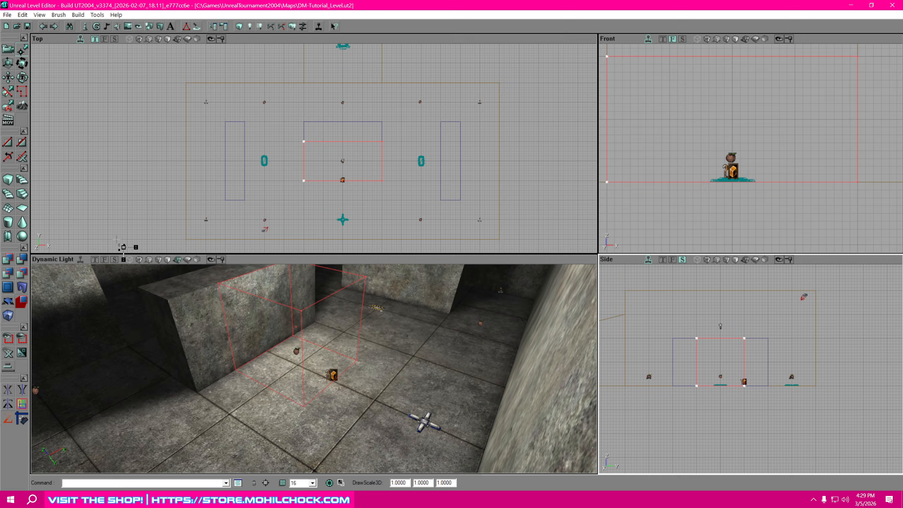
# Vertex-edit the builder brush in the Side view into a thin slab directly beneath the floor, with its top at floor level.
pyautogui.click(82, 259)
pyautogui.moveTo(751, 410)
pyautogui.mouseDown()
pyautogui.moveTo(742, 407)
pyautogui.moveTo(750, 395)
pyautogui.mouseUp()
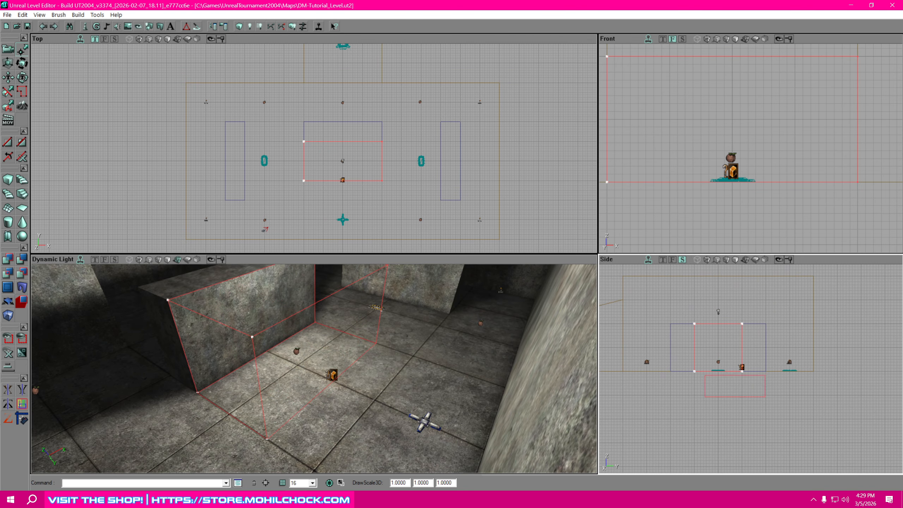
pyautogui.scroll(3, 762, 396)
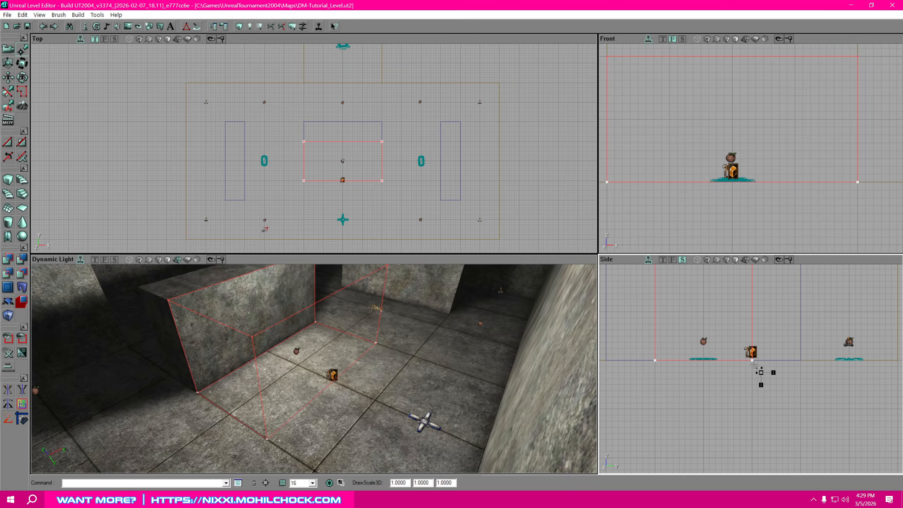
pyautogui.moveTo(753, 360)
pyautogui.keyDown('ctrl'); pyautogui.mouseDown()
pyautogui.moveTo(748, 373)
pyautogui.moveTo(780, 439)
pyautogui.mouseUp(); pyautogui.keyUp('ctrl')
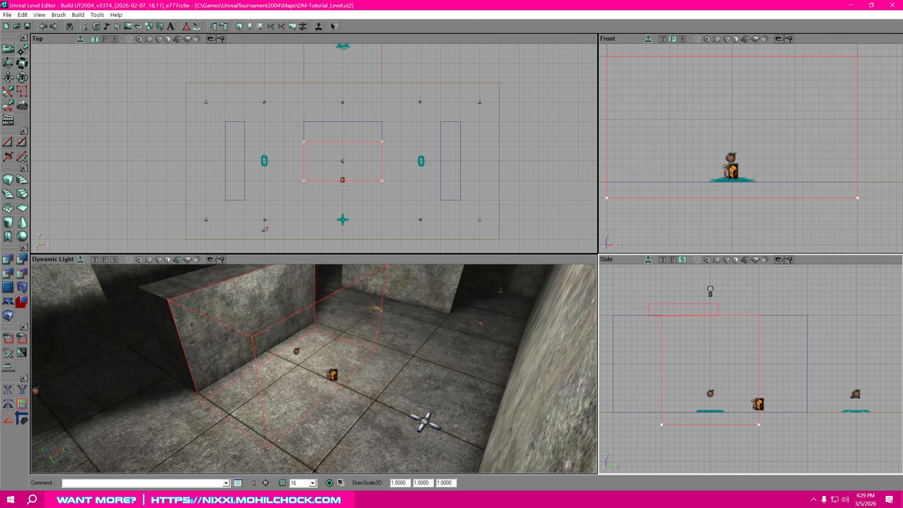
pyautogui.moveTo(718, 315)
pyautogui.keyDown('ctrl'); pyautogui.keyDown('alt'); pyautogui.mouseDown()
pyautogui.moveTo(768, 328)
pyautogui.moveTo(761, 412)
pyautogui.mouseUp(); pyautogui.keyUp('alt'); pyautogui.keyUp('ctrl')
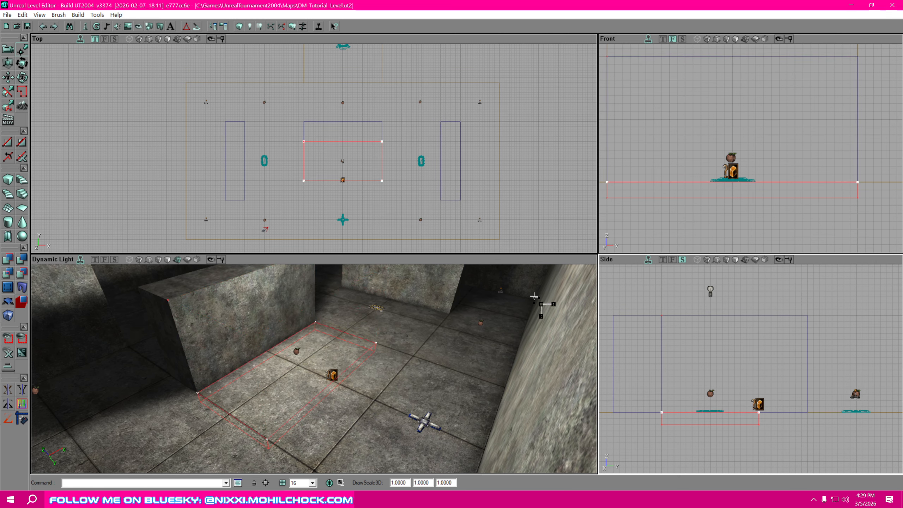
# Extend the brush's front edge in the Top view to line up with the ends of the two side blocks.
pyautogui.moveTo(385, 196)
pyautogui.mouseDown()
pyautogui.moveTo(437, 176)
pyautogui.moveTo(337, 152)
pyautogui.mouseUp()
pyautogui.keyDown('ctrl'); pyautogui.moveTo(434, 160); pyautogui.dragTo(434, 180); pyautogui.keyUp('ctrl')
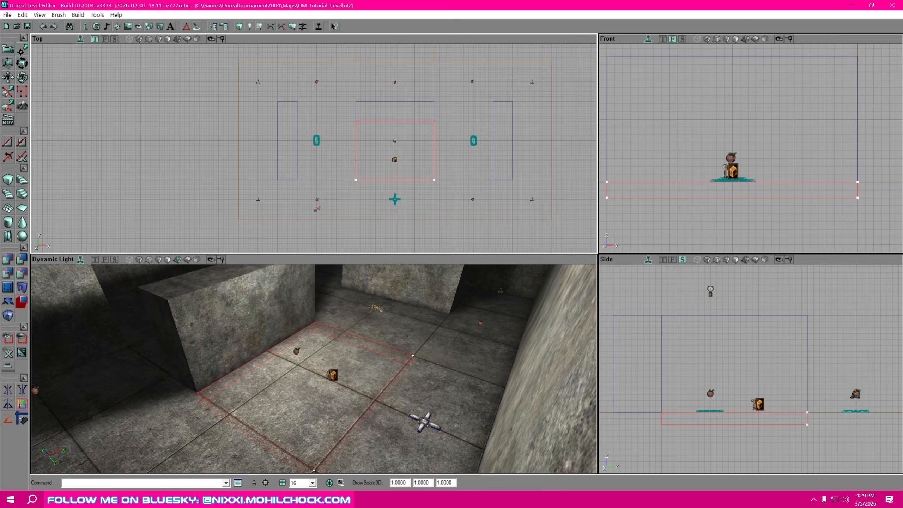
pyautogui.scroll(2, 438, 172)
pyautogui.moveTo(517, 193); pyautogui.dragTo(430, 192)
pyautogui.moveTo(428, 341)
pyautogui.mouseDown(button='right')
pyautogui.moveTo(439, 333)
pyautogui.moveTo(433, 317)
pyautogui.mouseUp(button='right')
pyautogui.moveTo(432, 317); pyautogui.dragTo(422, 302)
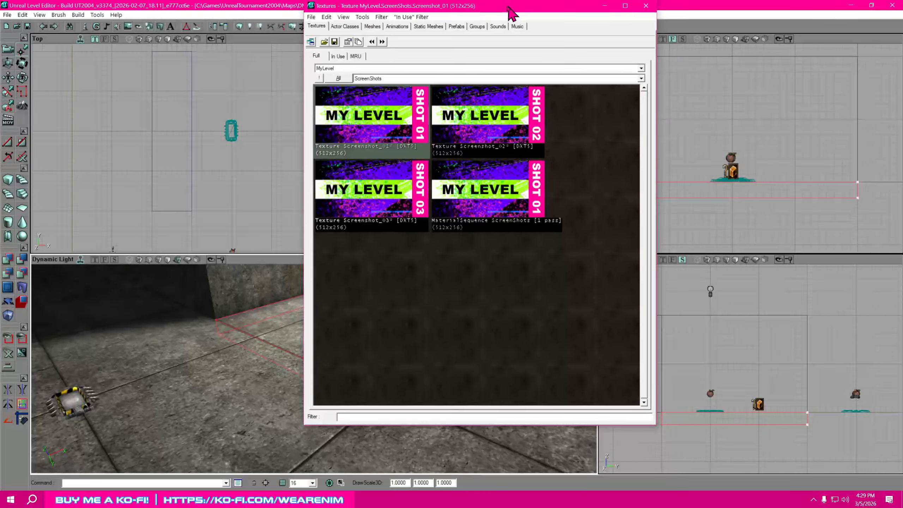
# Pick the bas02HAb texture from the HumanoidArchitecture package's Bases group and move the texture browser off the perspective view.
pyautogui.moveTo(509, 8); pyautogui.dragTo(706, 43)
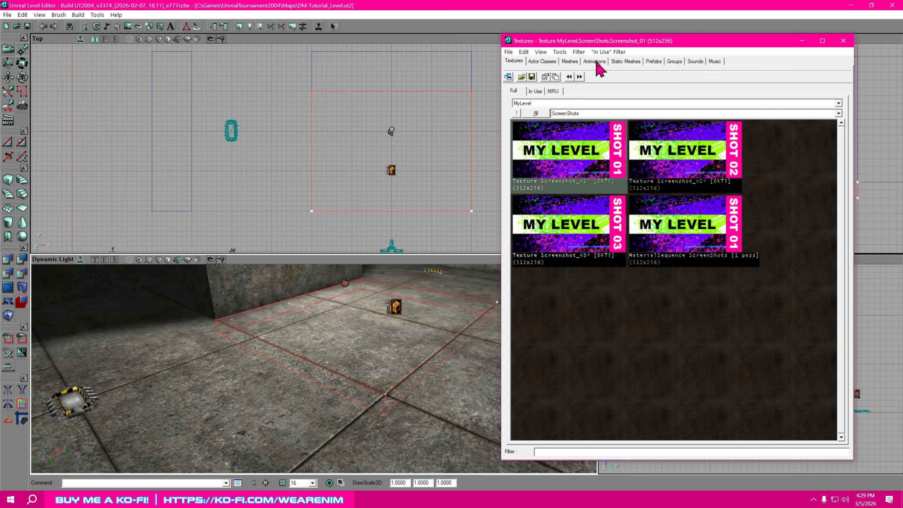
pyautogui.click(557, 102)
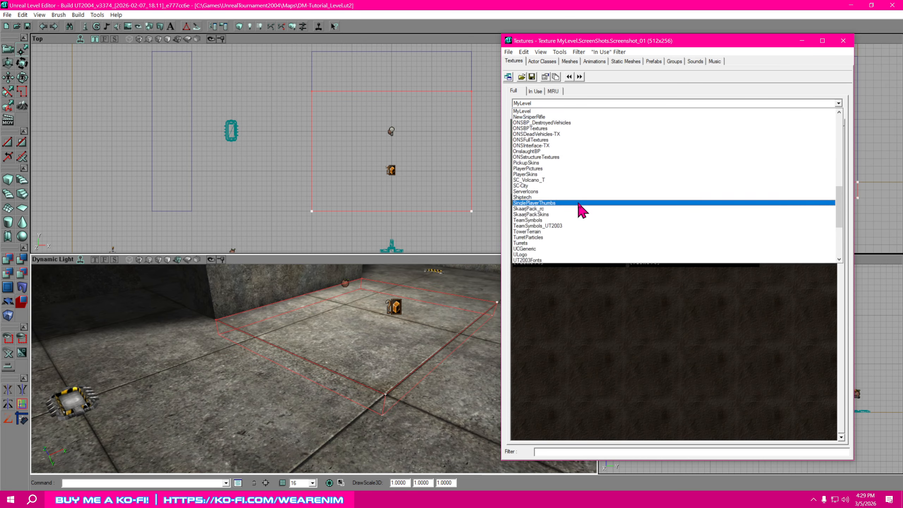
pyautogui.scroll(4, 579, 204)
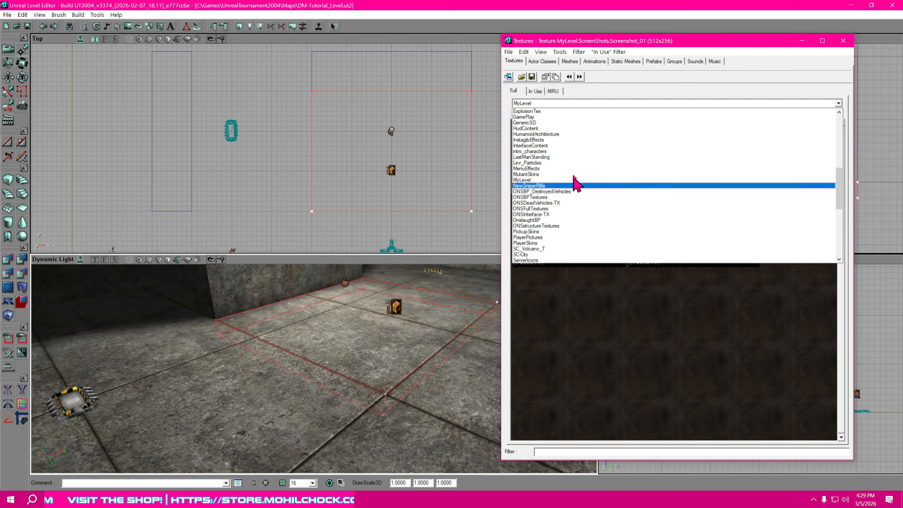
pyautogui.click(561, 134)
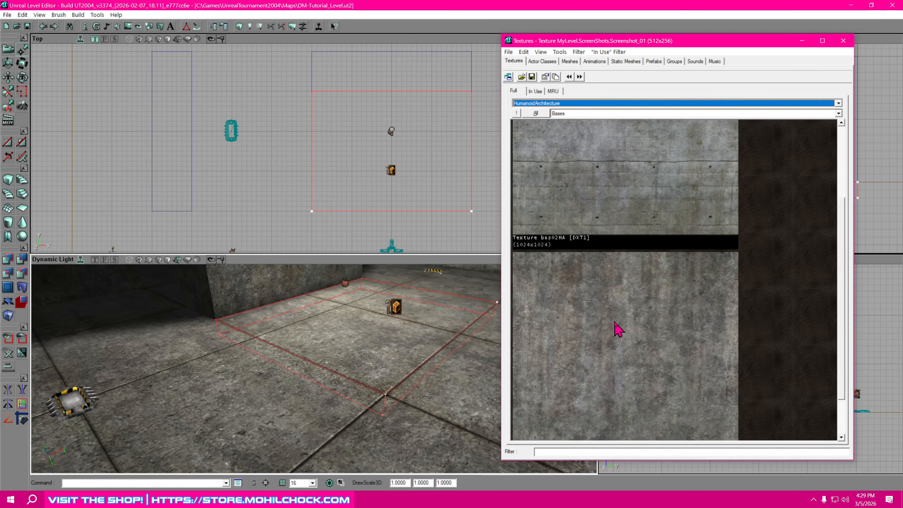
pyautogui.click(646, 324)
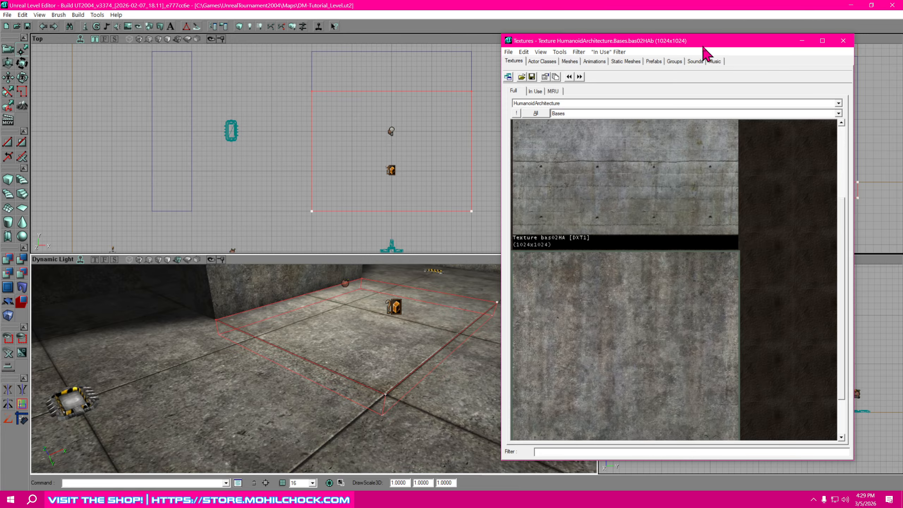
pyautogui.moveTo(703, 44); pyautogui.dragTo(715, 42)
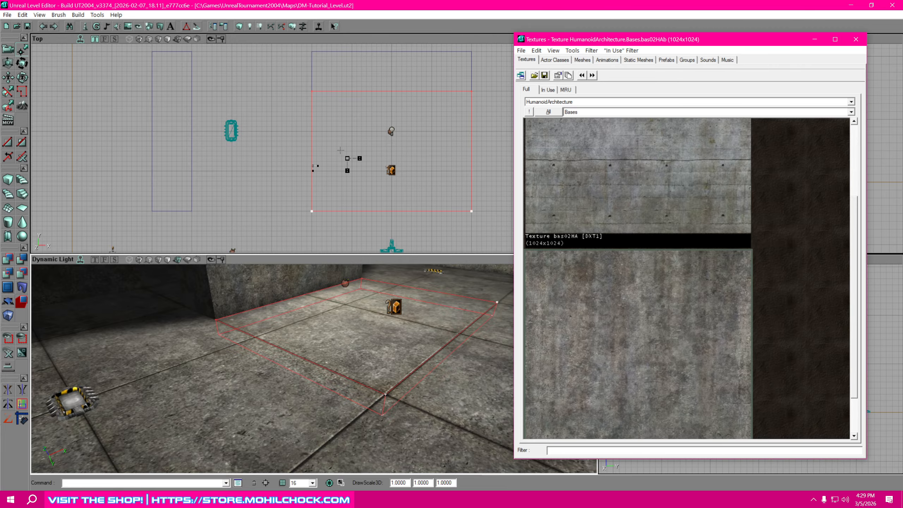
# Subtract the slab-shaped builder brush from the floor to cut a shallow pit, and move the brush out of the way.
pyautogui.click(20, 259)
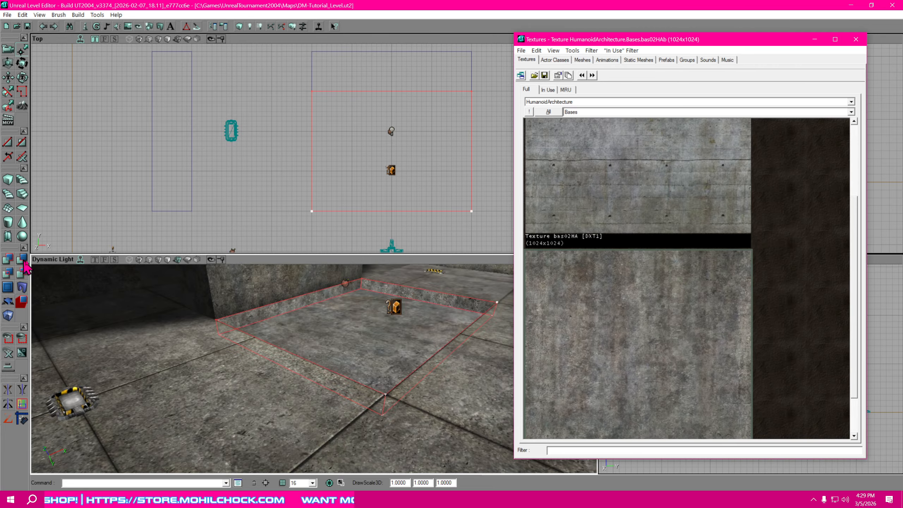
pyautogui.moveTo(409, 388)
pyautogui.mouseDown(button='right')
pyautogui.moveTo(434, 384)
pyautogui.moveTo(441, 371)
pyautogui.moveTo(402, 382)
pyautogui.moveTo(458, 359)
pyautogui.mouseUp(button='right')
pyautogui.moveTo(322, 359); pyautogui.dragTo(249, 327, button='right')
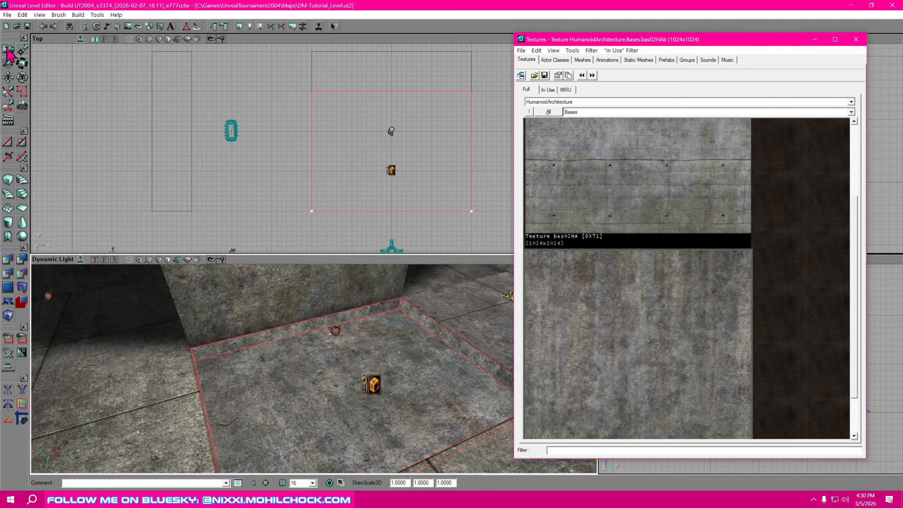
pyautogui.keyDown('ctrl'); pyautogui.moveTo(350, 207); pyautogui.dragTo(286, 362); pyautogui.keyUp('ctrl')
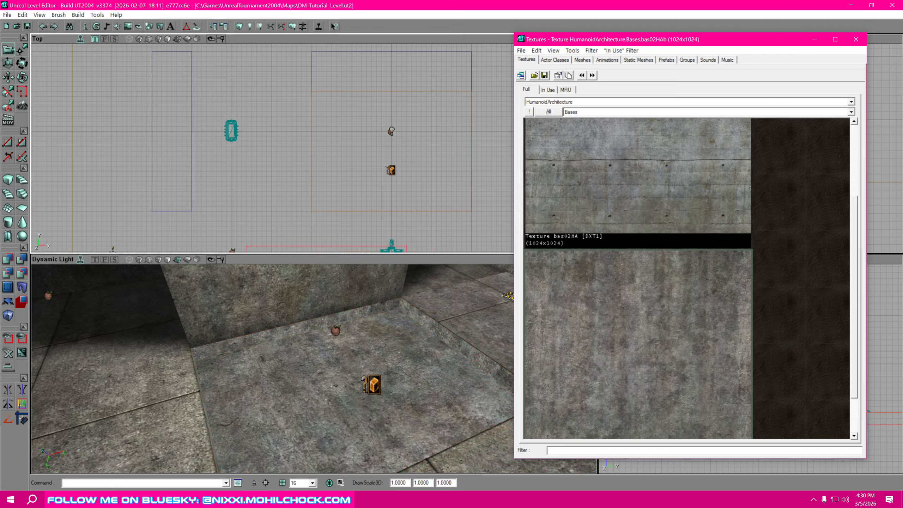
# Display the perspective view as Textured and select the block's wall together with the pit wall directly below it.
pyautogui.moveTo(453, 312); pyautogui.dragTo(446, 331, button='right')
pyautogui.moveTo(446, 331); pyautogui.dragTo(428, 293)
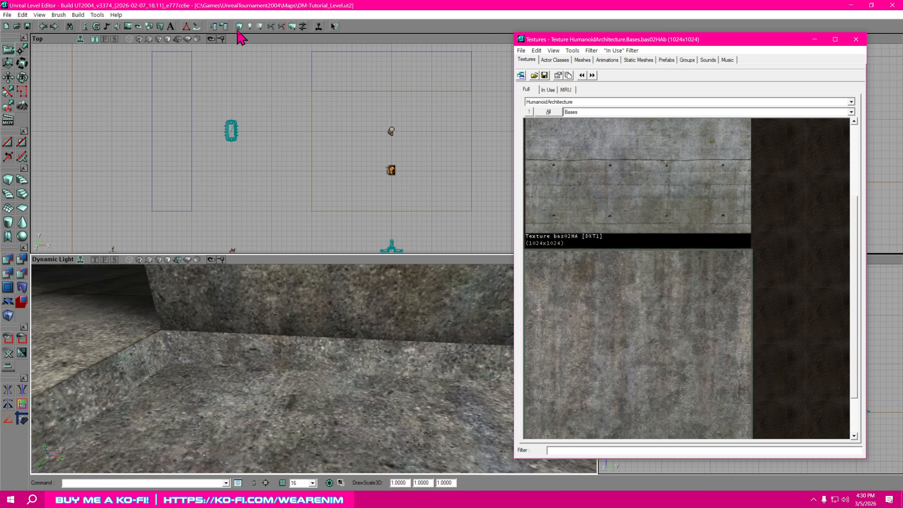
pyautogui.click(159, 260)
pyautogui.moveTo(312, 370); pyautogui.dragTo(313, 338, button='right')
pyautogui.moveTo(319, 387)
pyautogui.mouseDown(button='right')
pyautogui.moveTo(341, 377)
pyautogui.moveTo(342, 387)
pyautogui.moveTo(319, 386)
pyautogui.mouseUp(button='right')
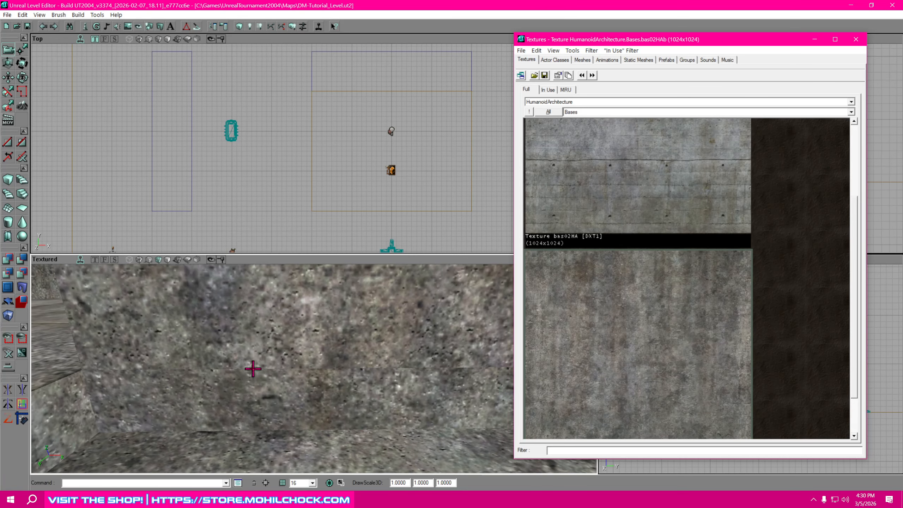
pyautogui.moveTo(375, 360); pyautogui.dragTo(378, 362)
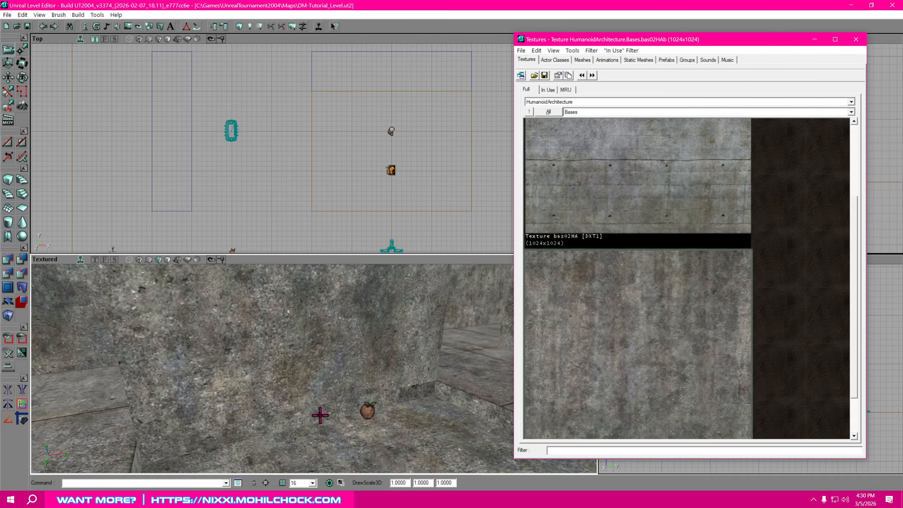
pyautogui.click(321, 415)
pyautogui.click(315, 358)
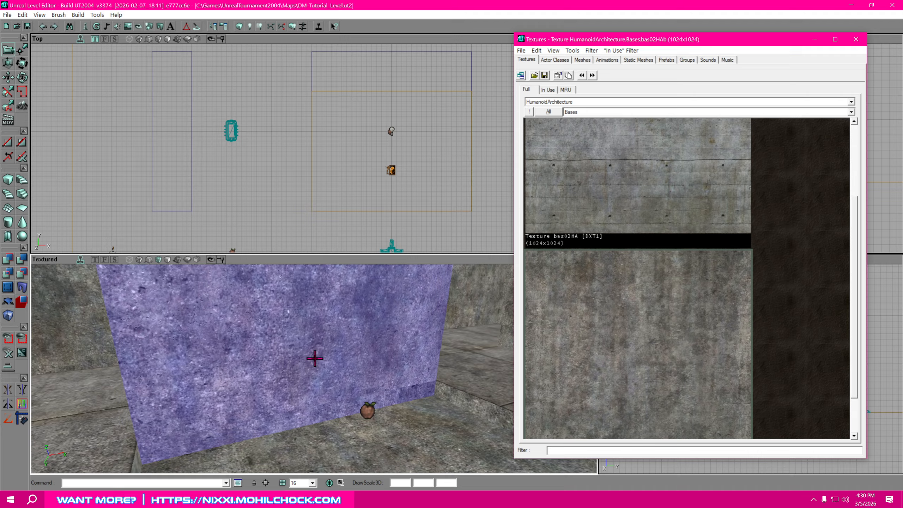
# Open the surface properties of the two selected walls and place the dialog clear of the perspective view.
pyautogui.rightClick(301, 328)
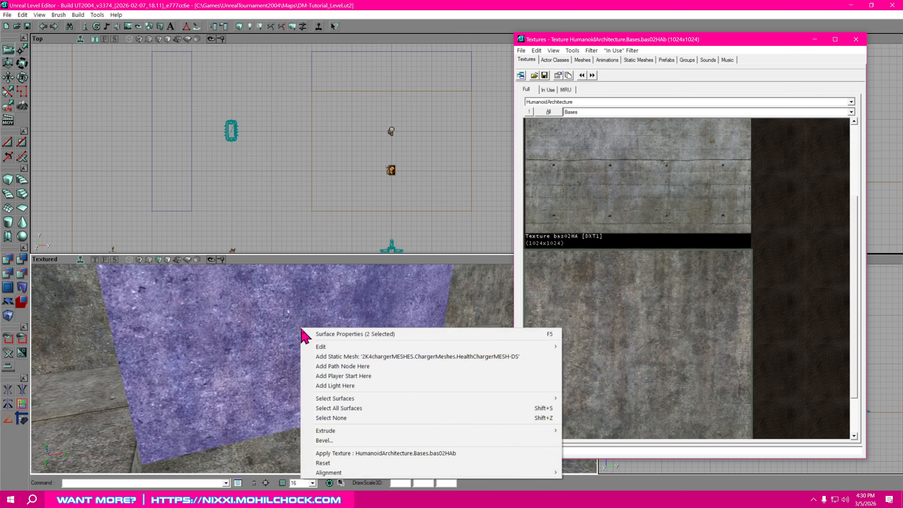
pyautogui.click(389, 334)
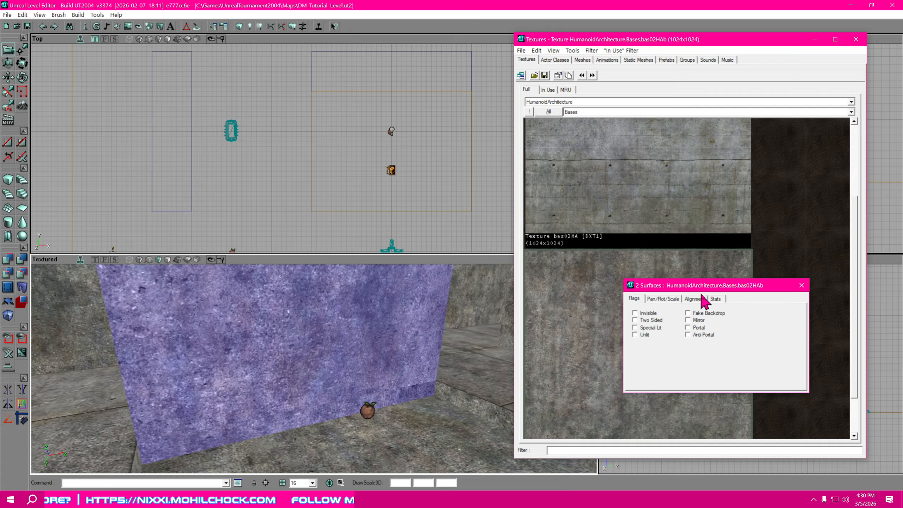
pyautogui.moveTo(726, 286); pyautogui.dragTo(591, 220)
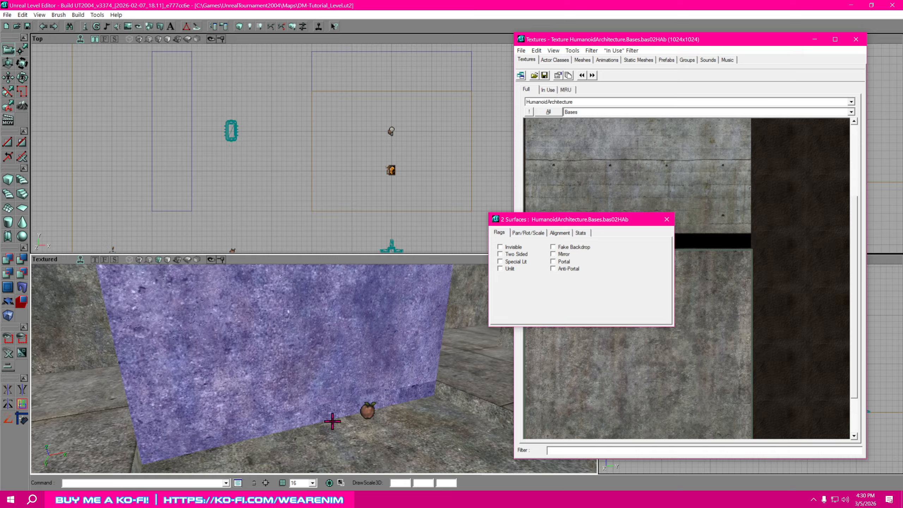
# Pan the texture on both selected walls repeatedly along U in increments of 4.
pyautogui.click(538, 235)
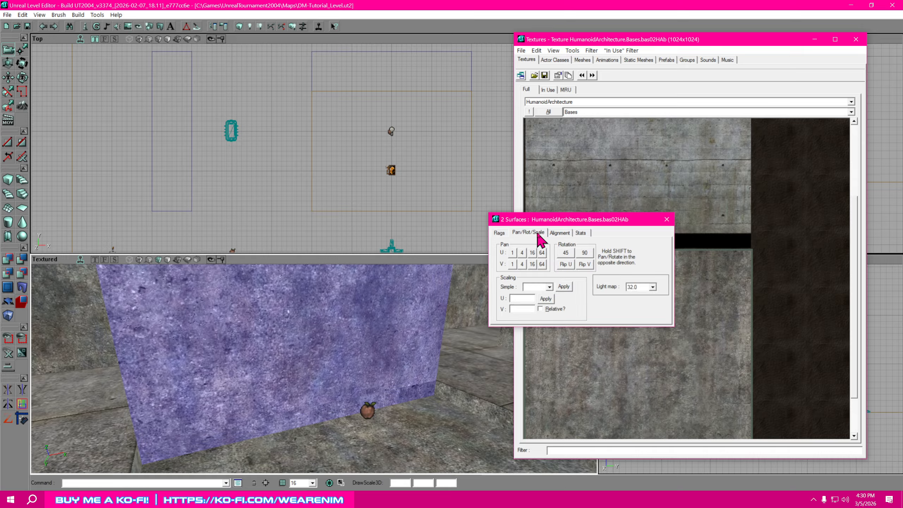
pyautogui.click(522, 252)
pyautogui.click(522, 253)
pyautogui.click(522, 253)
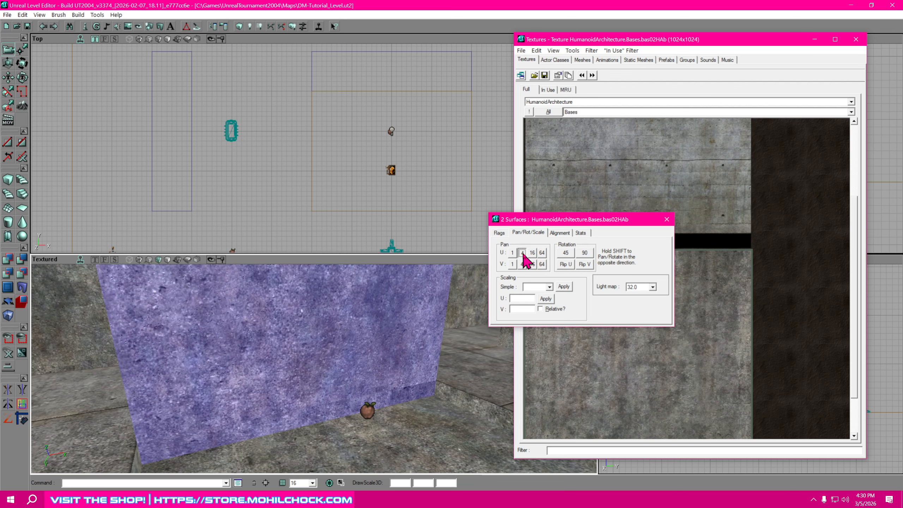
pyautogui.click(523, 252)
pyautogui.click(522, 252)
pyautogui.click(522, 253)
pyautogui.click(522, 253)
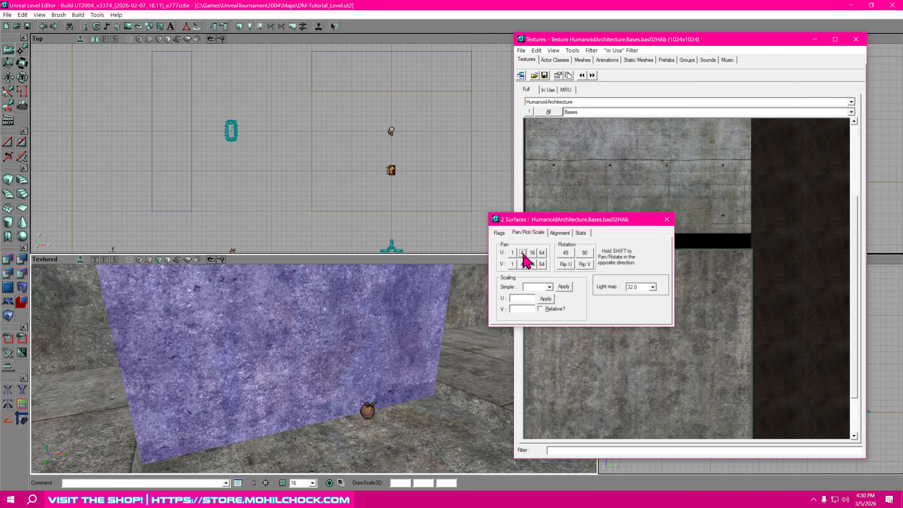
pyautogui.click(523, 252)
pyautogui.click(523, 252)
pyautogui.click(522, 253)
pyautogui.click(522, 252)
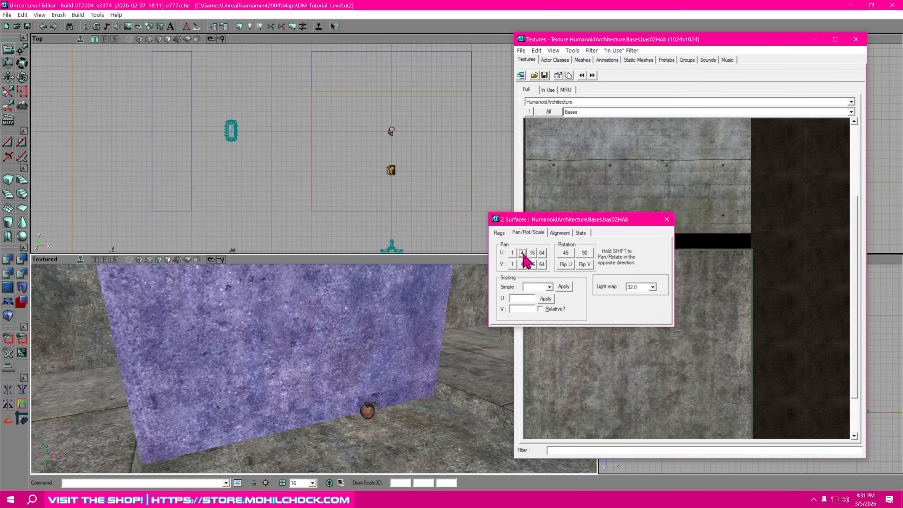
pyautogui.click(523, 253)
pyautogui.click(522, 253)
pyautogui.click(523, 252)
pyautogui.click(523, 252)
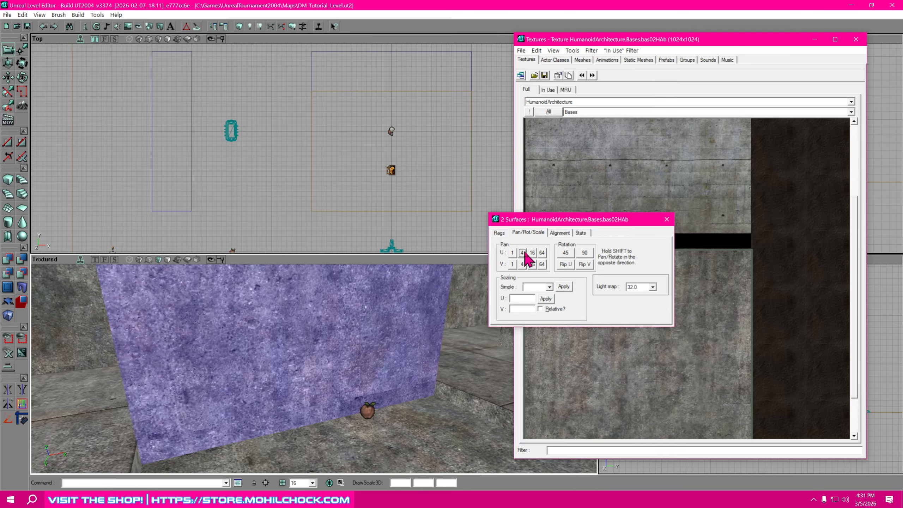
# Apply Planar alignment with TAXIS_AUTO and a UTile and VTile of 1.0 to the two selected walls.
pyautogui.click(559, 233)
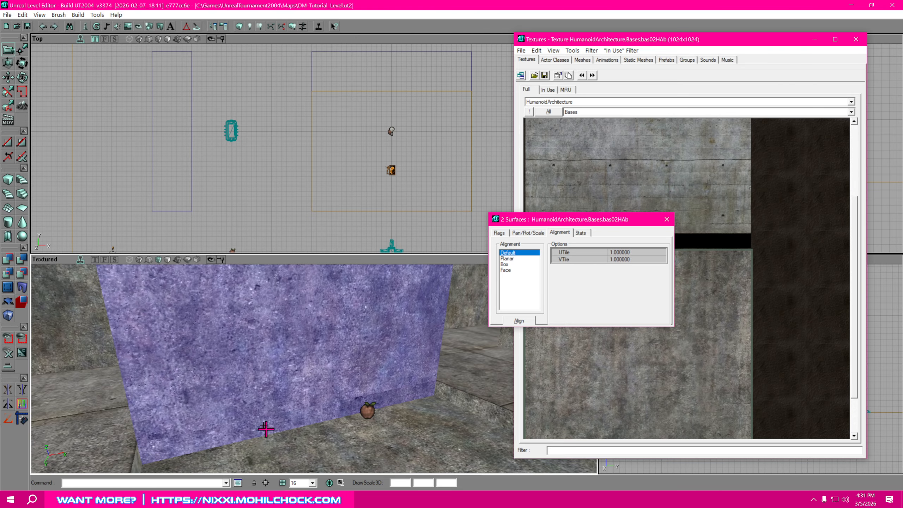
pyautogui.click(508, 259)
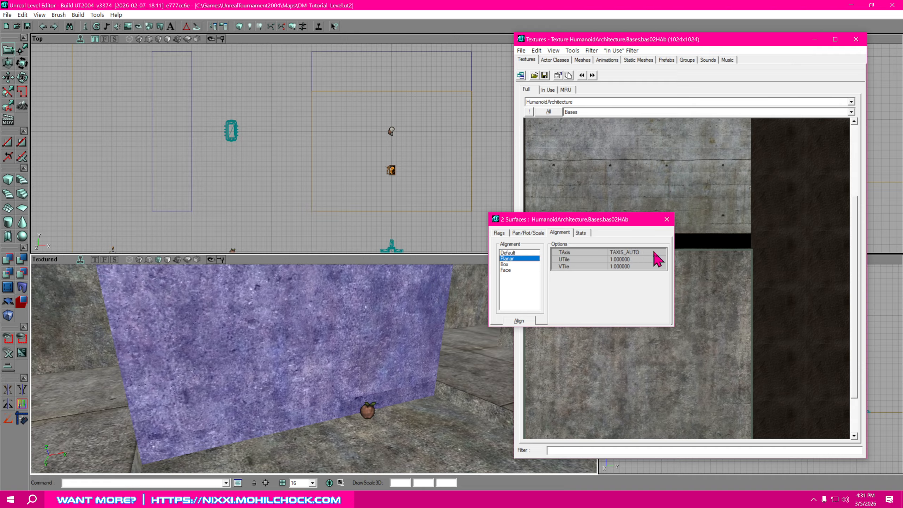
pyautogui.click(520, 321)
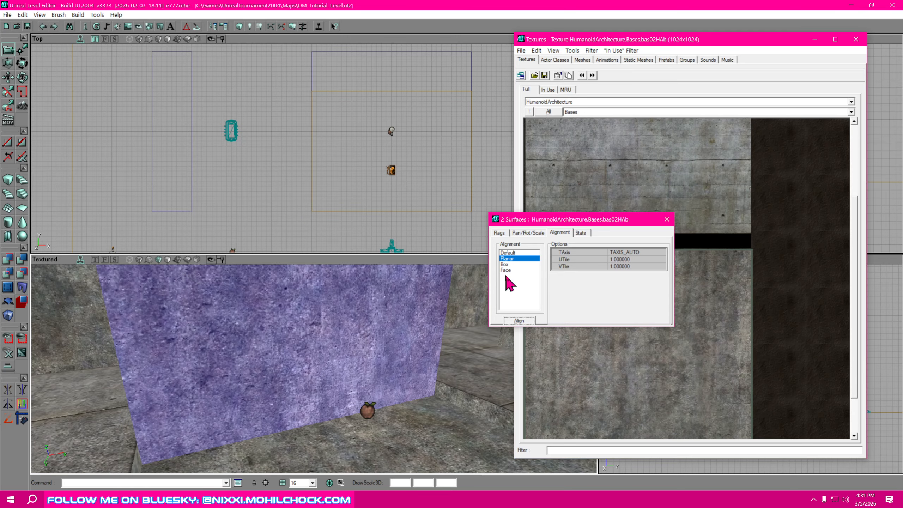
# Pan the planar-aligned texture on both walls repeatedly along U in increments of 64.
pyautogui.click(528, 233)
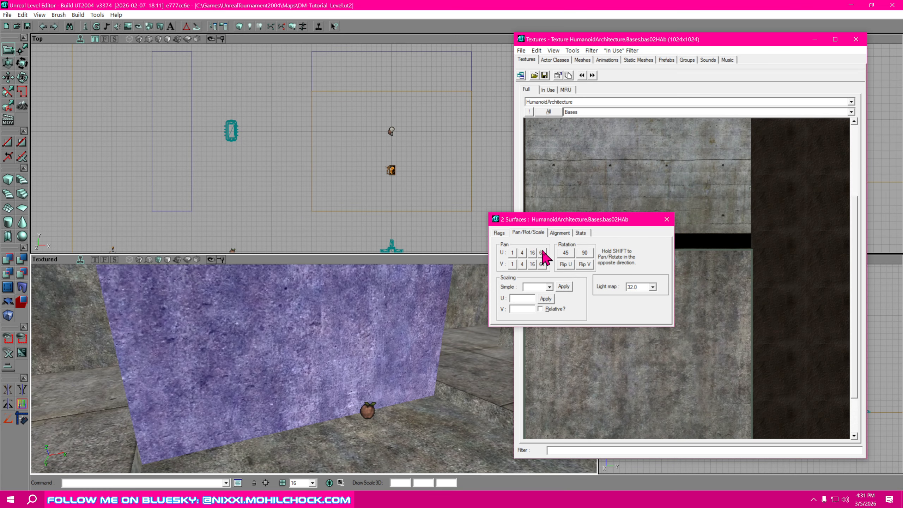
pyautogui.click(542, 253)
pyautogui.click(542, 252)
pyautogui.click(542, 252)
pyautogui.click(542, 253)
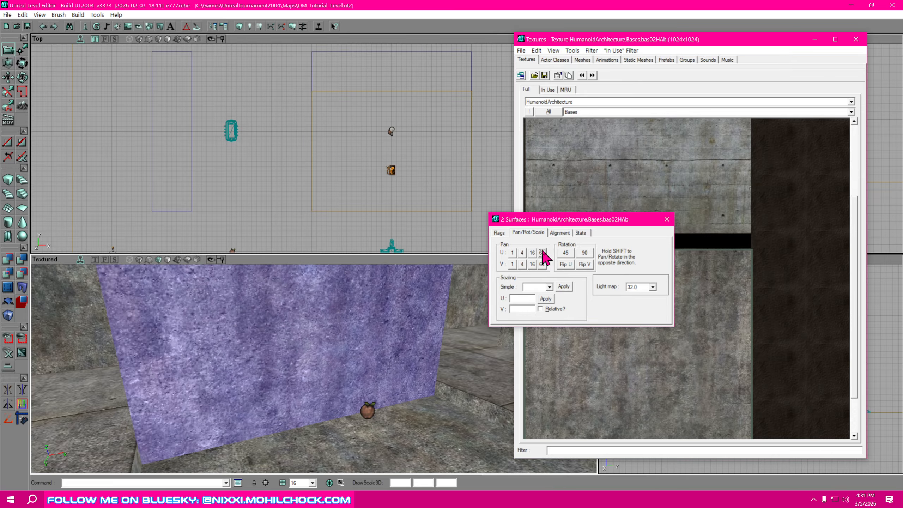
pyautogui.click(542, 253)
pyautogui.click(542, 253)
pyautogui.click(542, 253)
pyautogui.click(542, 252)
pyautogui.click(542, 253)
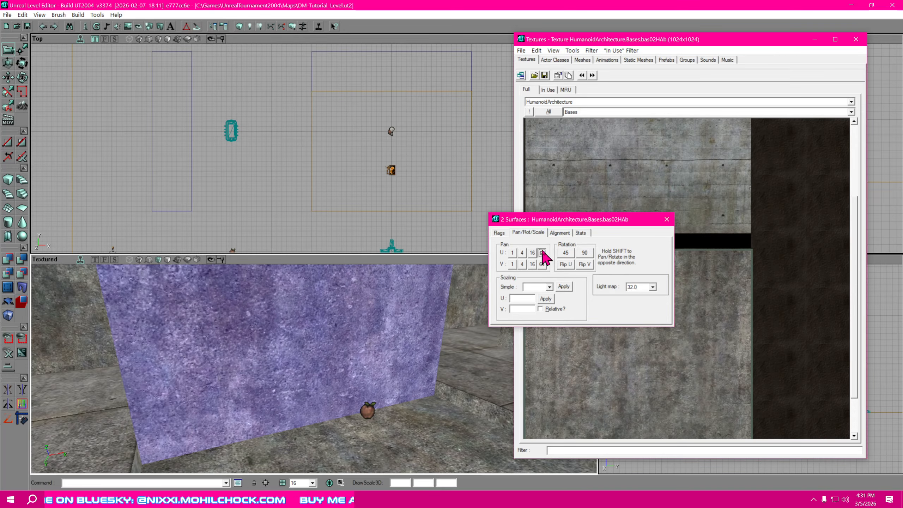
pyautogui.click(542, 253)
pyautogui.click(542, 253)
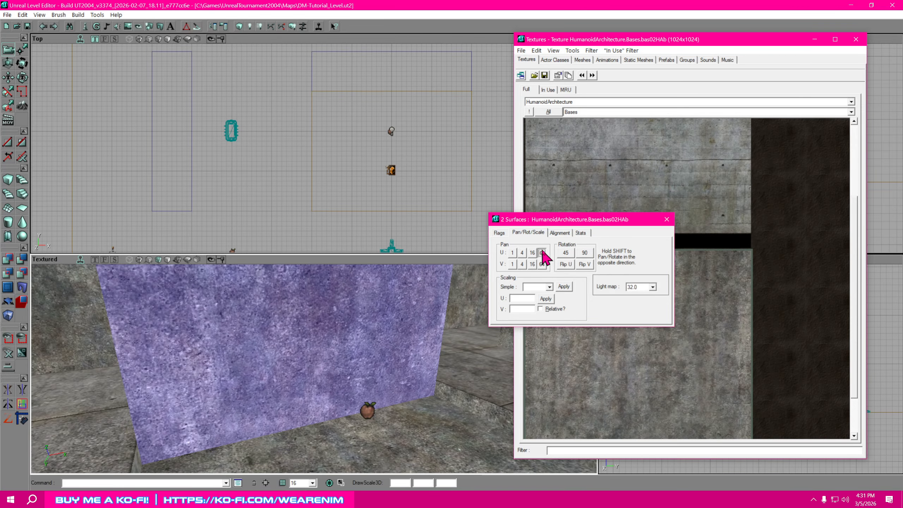
pyautogui.click(542, 253)
pyautogui.click(542, 253)
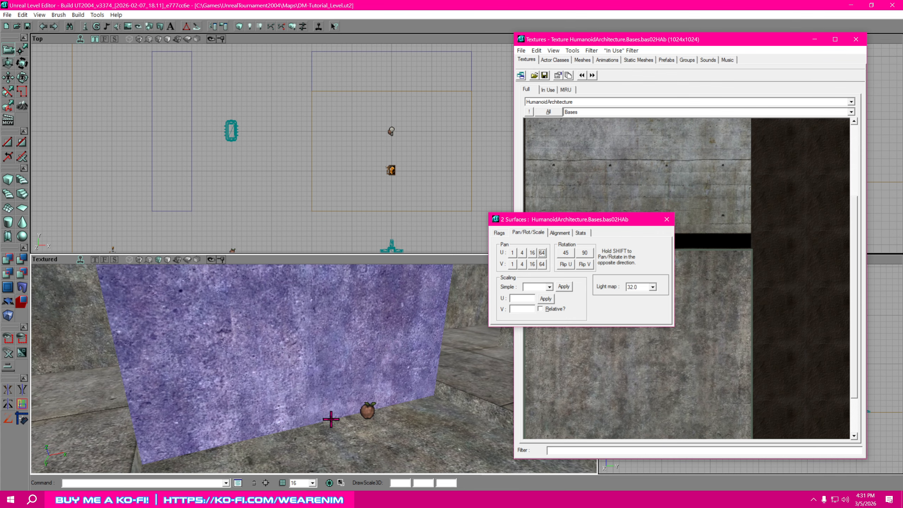
# Select the pit's three exposed side walls together in the perspective view.
pyautogui.moveTo(446, 416); pyautogui.dragTo(446, 415)
pyautogui.click(285, 377)
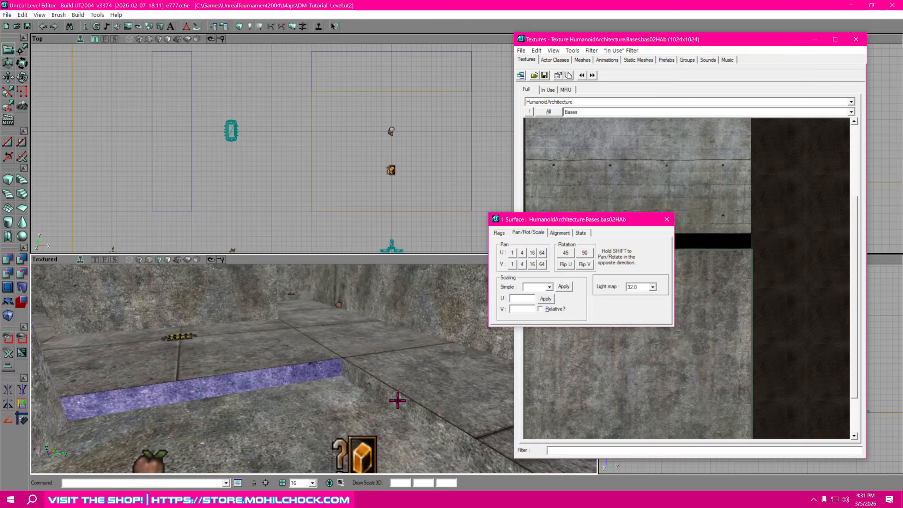
pyautogui.keyDown('ctrl'); pyautogui.click(398, 401); pyautogui.keyUp('ctrl')
pyautogui.moveTo(354, 403); pyautogui.dragTo(354, 403)
pyautogui.moveTo(289, 404); pyautogui.dragTo(288, 404)
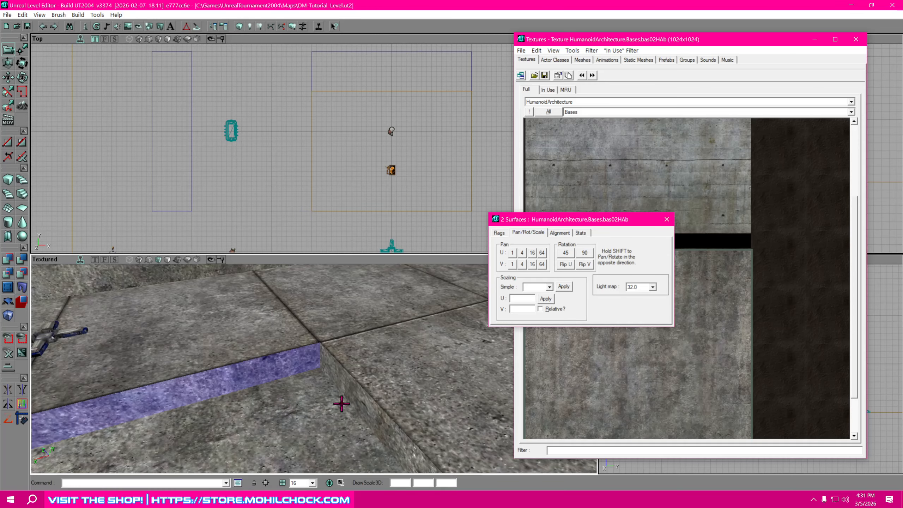
pyautogui.keyDown('ctrl'); pyautogui.click(362, 396); pyautogui.keyUp('ctrl')
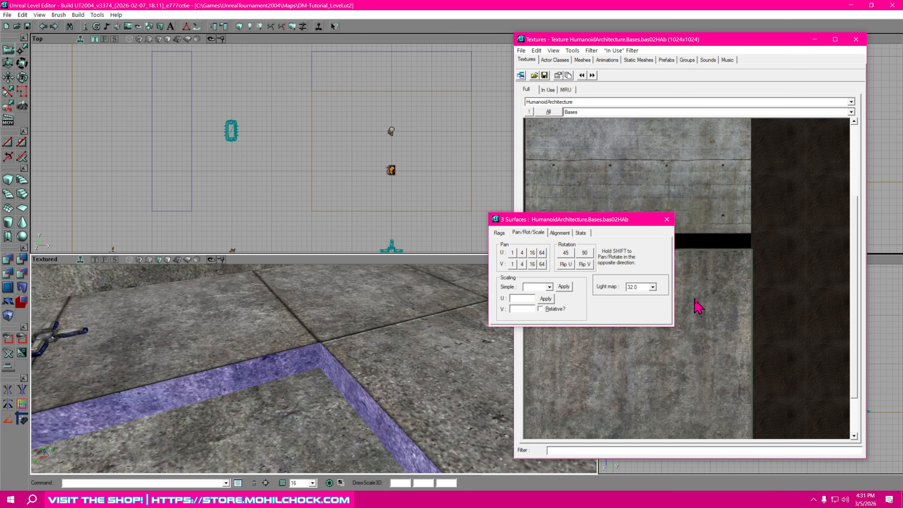
# Apply the flr08HA texture from the HumanoidArchitecture Floors group to the three selected pit walls.
pyautogui.click(603, 111)
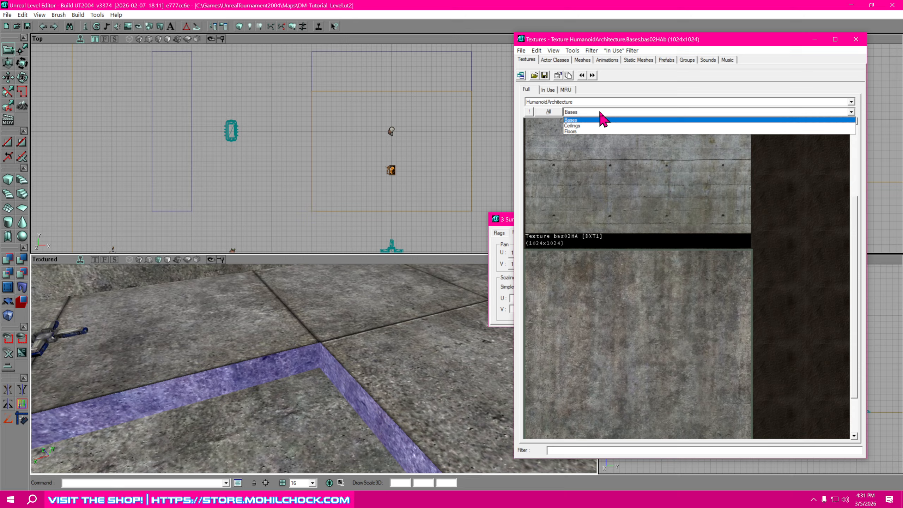
pyautogui.click(587, 133)
pyautogui.click(651, 288)
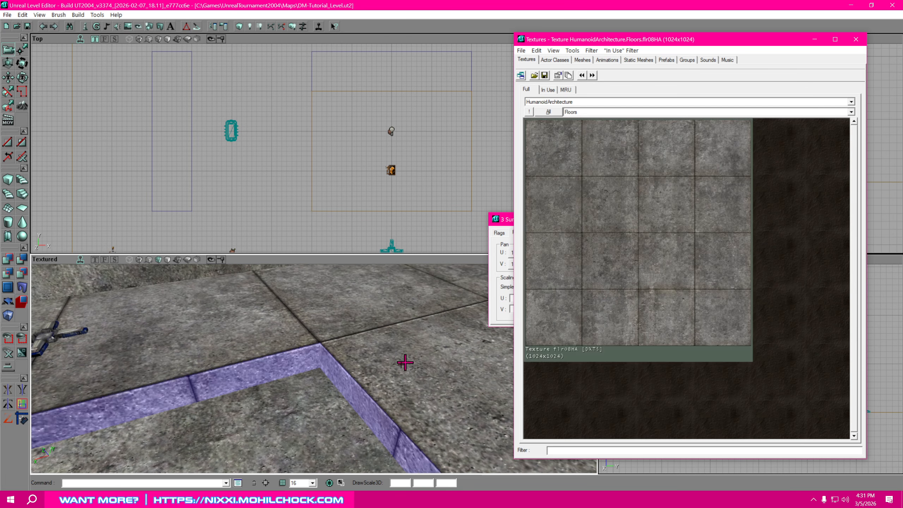
pyautogui.moveTo(403, 363); pyautogui.dragTo(403, 363)
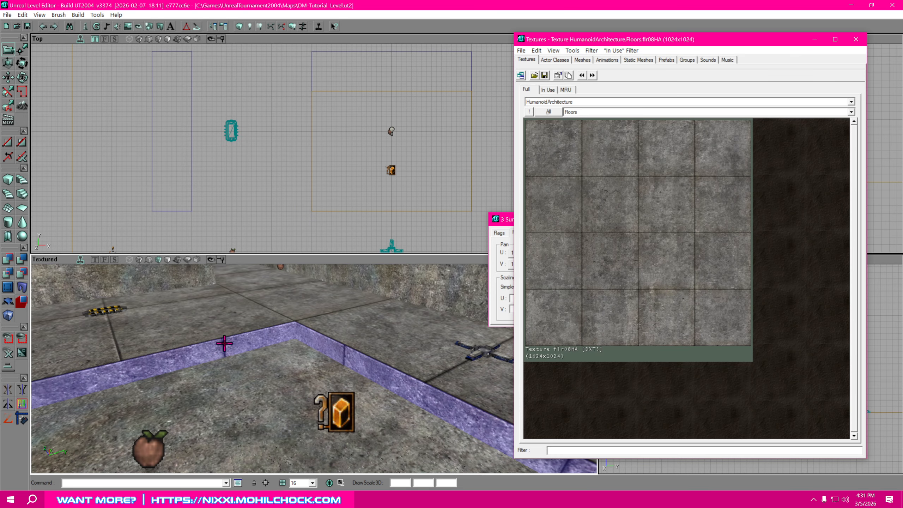
pyautogui.moveTo(260, 356); pyautogui.dragTo(239, 349)
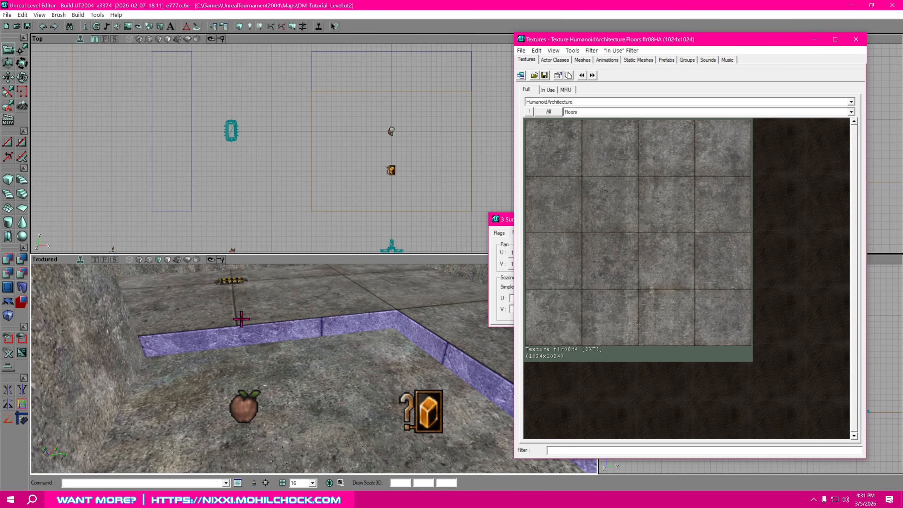
pyautogui.moveTo(343, 365); pyautogui.dragTo(343, 365)
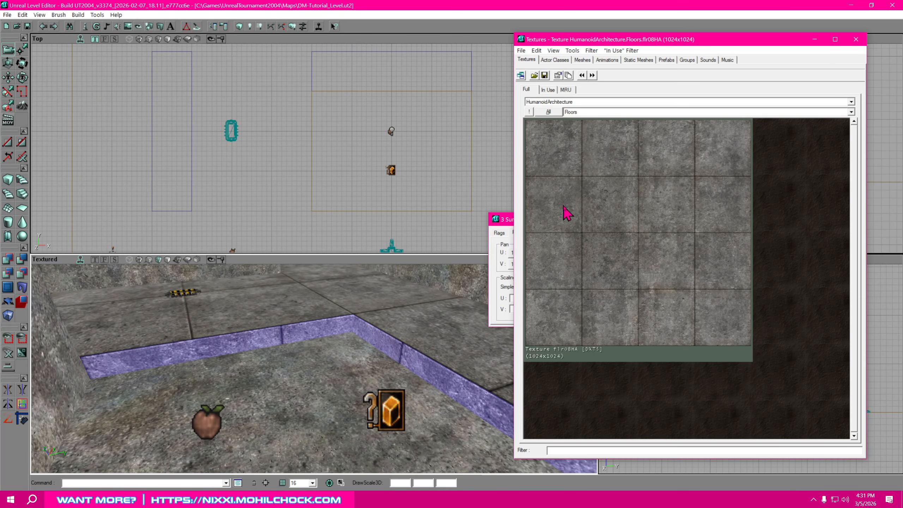
# Apply Planar alignment with TAXIS_AUTO and a UTile and VTile of 1.0 to the three pit walls, and clear the selection.
pyautogui.click(510, 224)
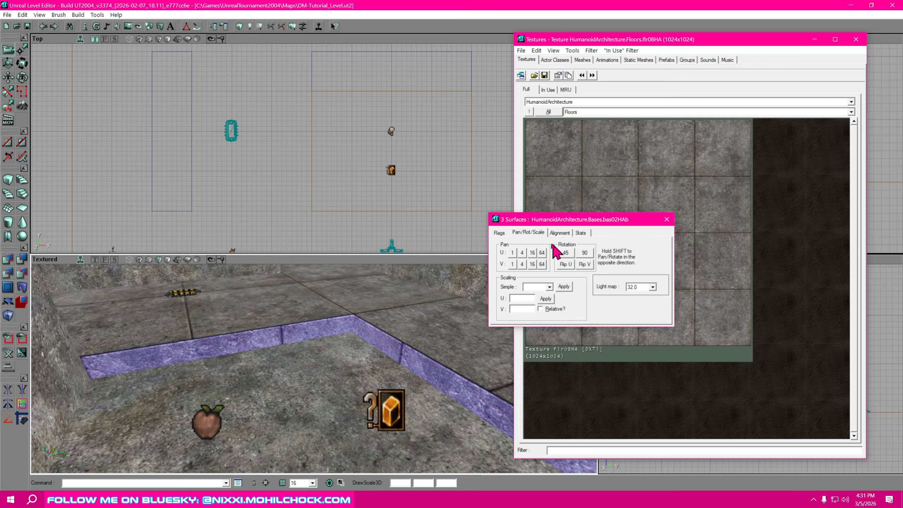
pyautogui.click(565, 233)
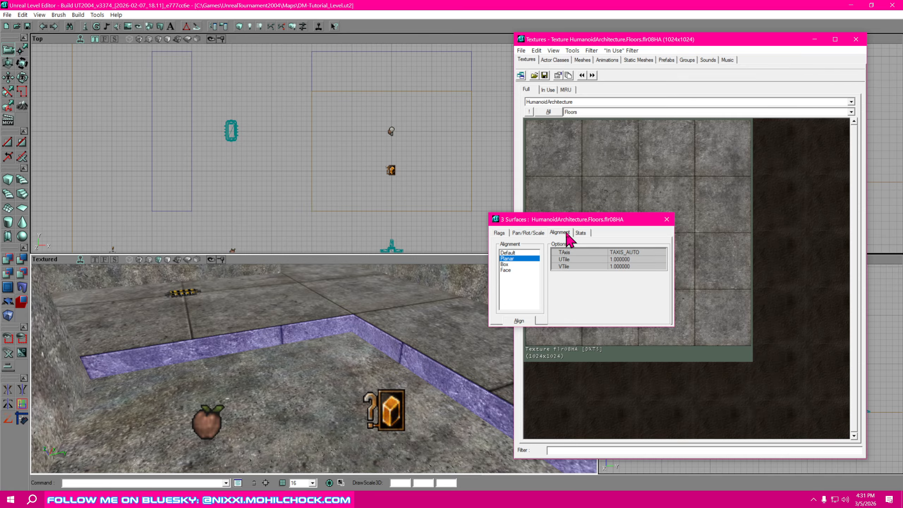
pyautogui.click(520, 321)
pyautogui.moveTo(314, 374); pyautogui.dragTo(393, 390)
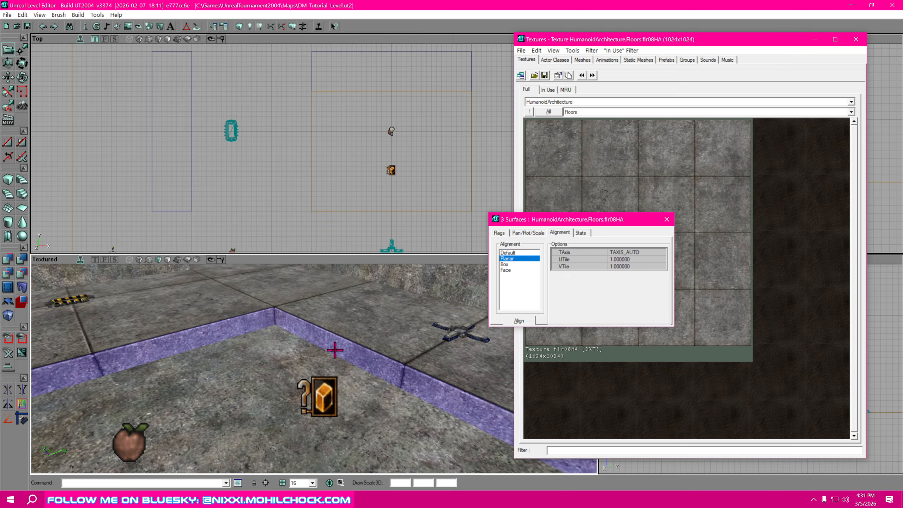
pyautogui.moveTo(335, 350); pyautogui.dragTo(438, 352, button='right')
pyautogui.moveTo(335, 350); pyautogui.dragTo(370, 341)
pyautogui.moveTo(305, 366); pyautogui.dragTo(334, 353)
pyautogui.hotkey('shift', 'n')
pyautogui.moveTo(335, 350); pyautogui.dragTo(355, 394, button='right')
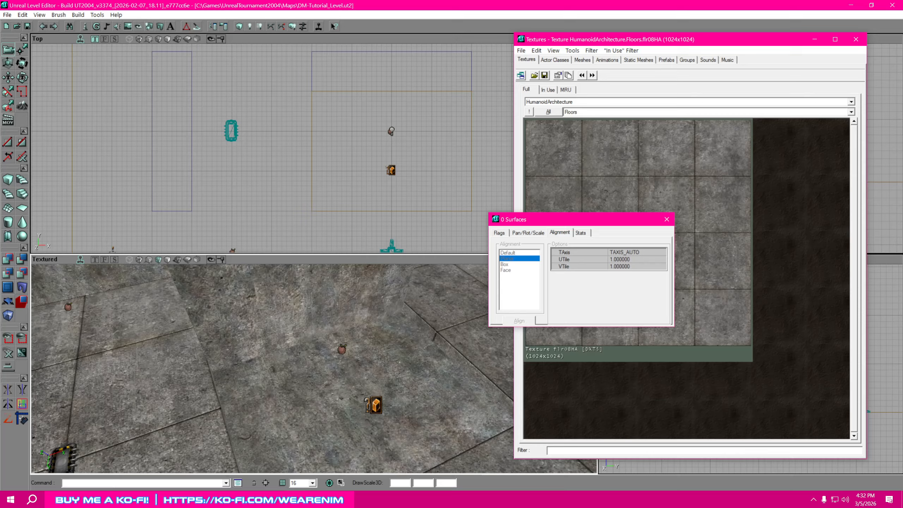
# Select the pit floor, close the surface properties and apply the flr02HA texture from the Floors group to it.
pyautogui.click(324, 391)
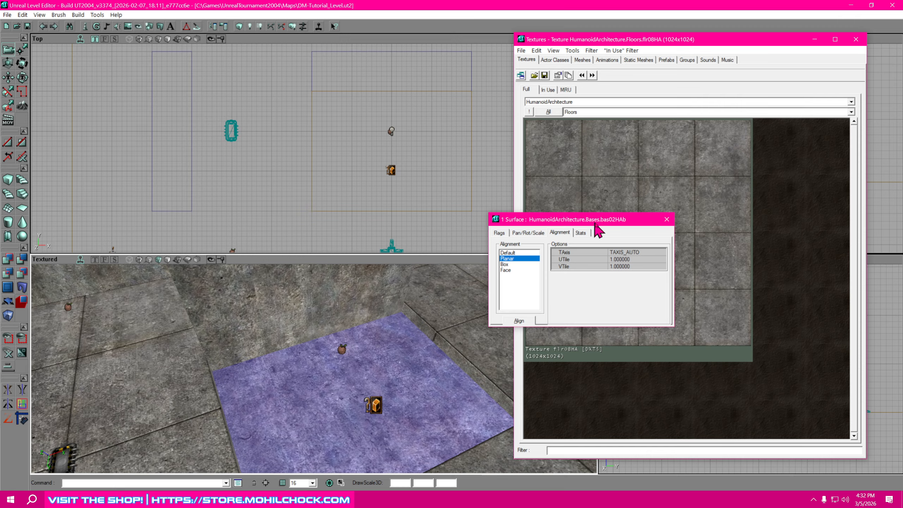
pyautogui.click(667, 220)
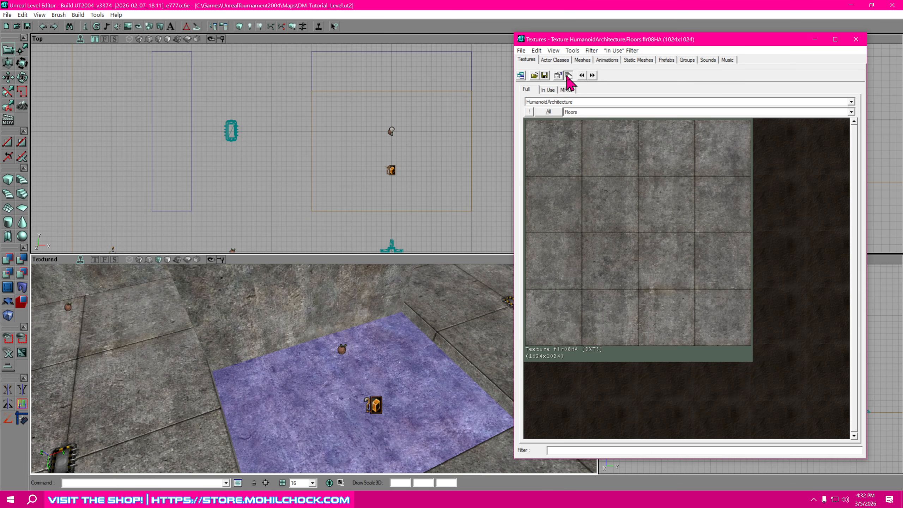
pyautogui.click(567, 75)
pyautogui.scroll(-3, 680, 259)
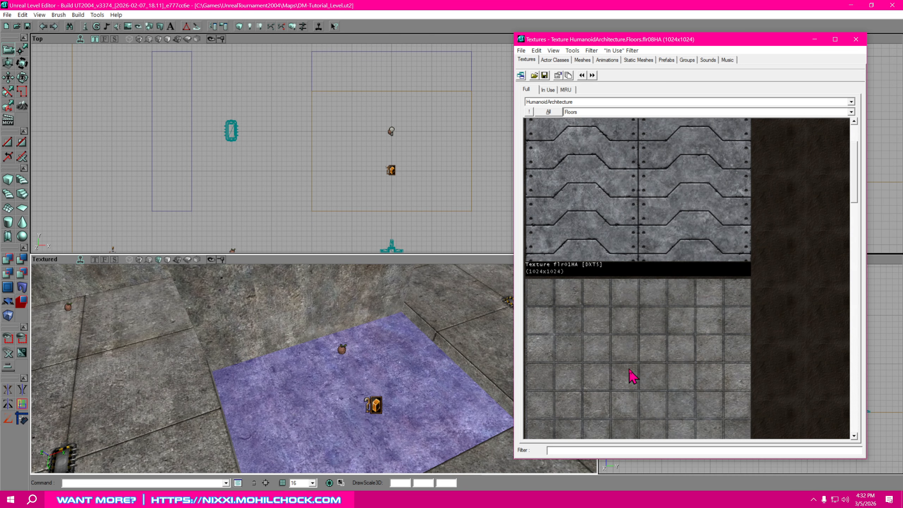
pyautogui.click(647, 337)
pyautogui.moveTo(434, 363); pyautogui.dragTo(384, 369)
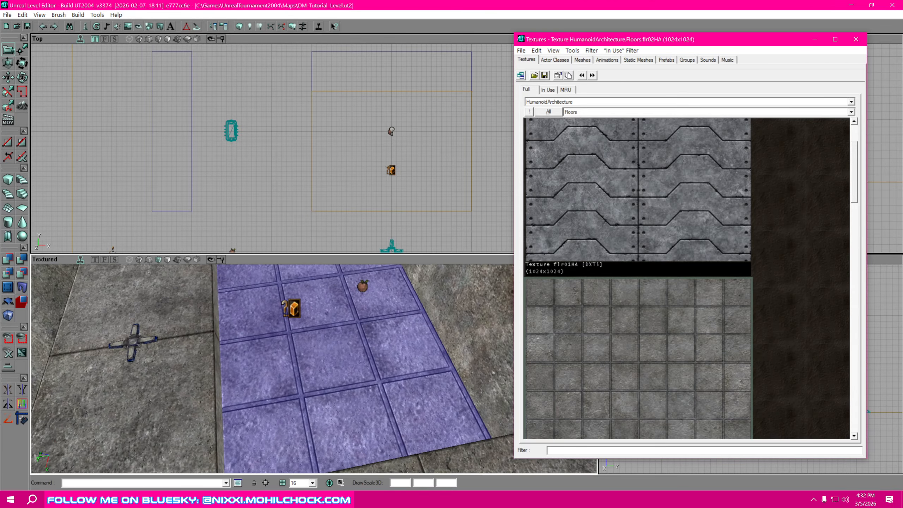
# Open the pit floor's surface properties and pan its texture once along U and repeatedly along V in increments of 1.
pyautogui.rightClick(388, 373)
pyautogui.click(462, 228)
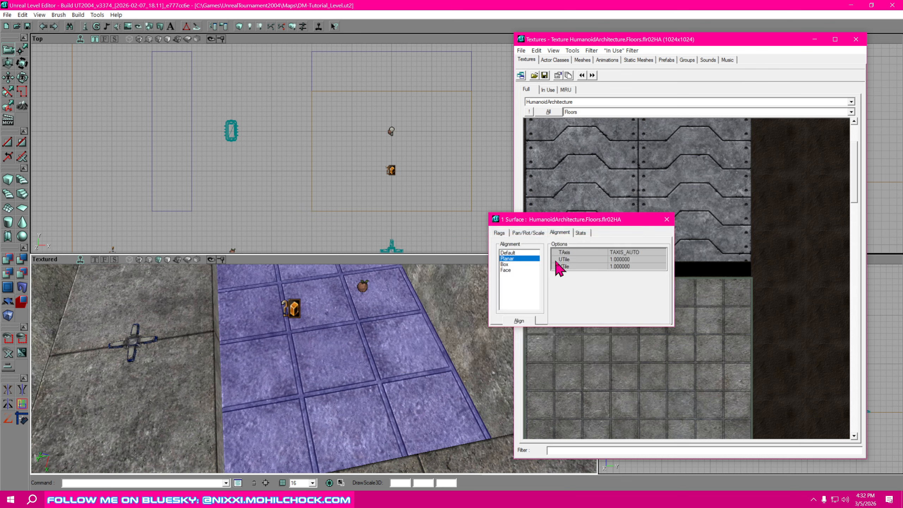
pyautogui.click(533, 232)
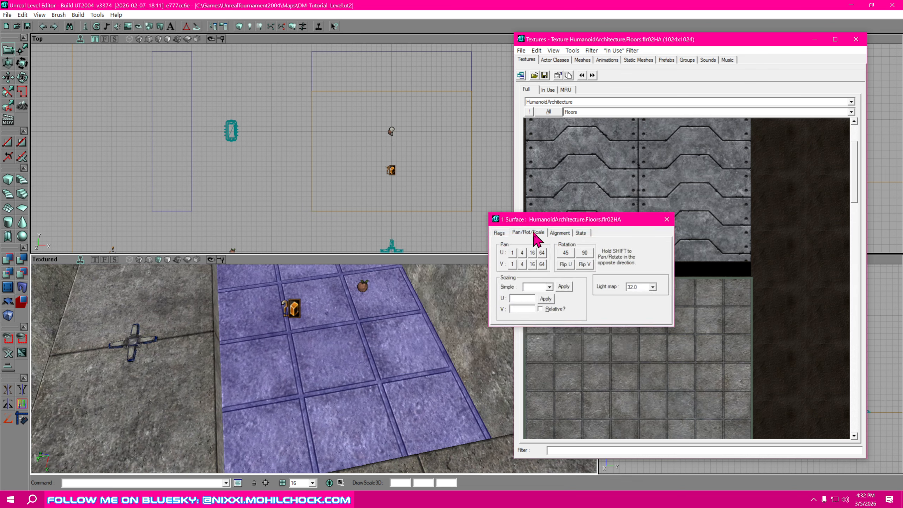
pyautogui.click(512, 253)
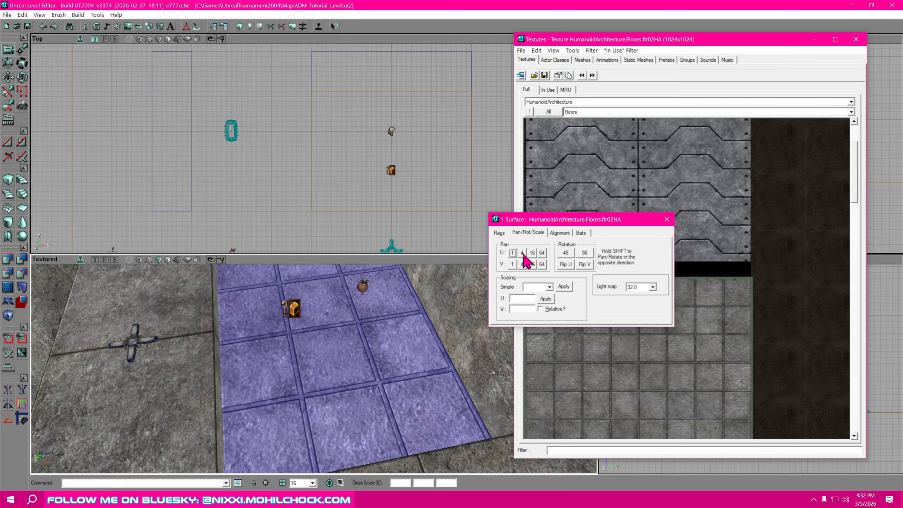
pyautogui.click(513, 264)
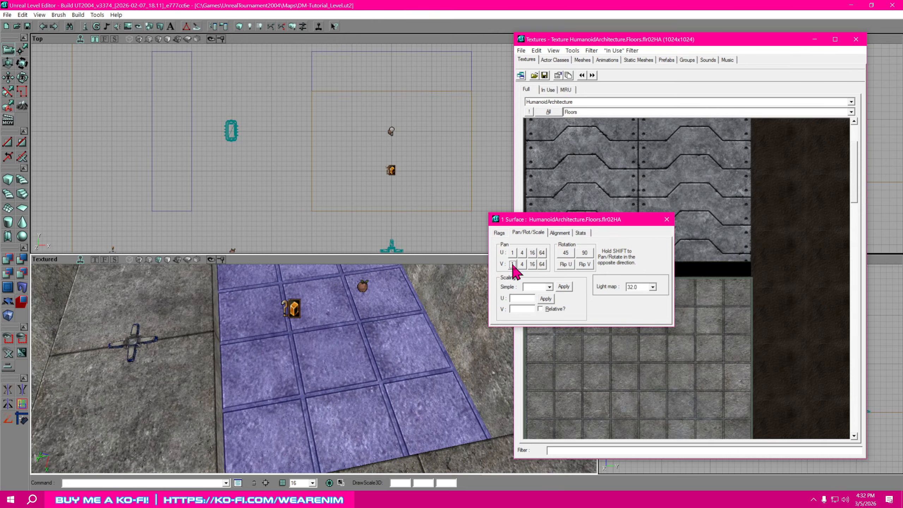
pyautogui.click(512, 264)
pyautogui.click(512, 264)
pyautogui.click(512, 263)
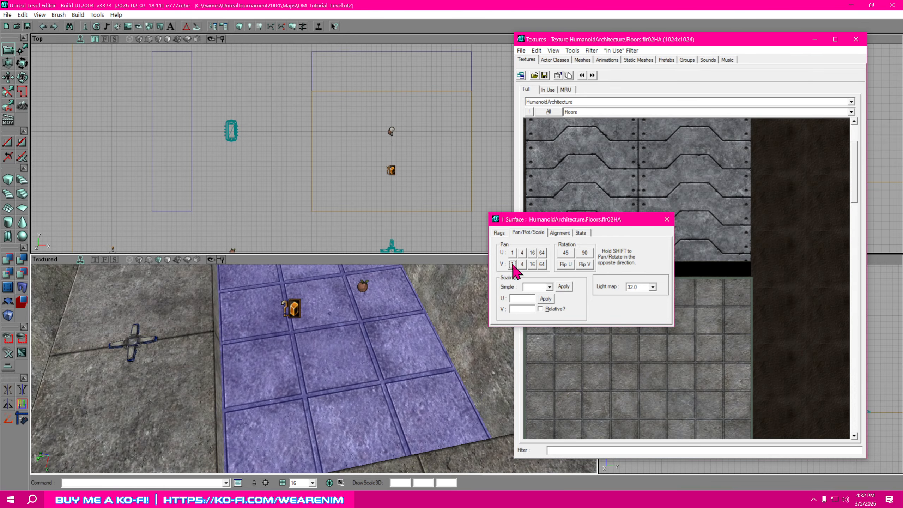
pyautogui.moveTo(270, 389); pyautogui.dragTo(312, 371)
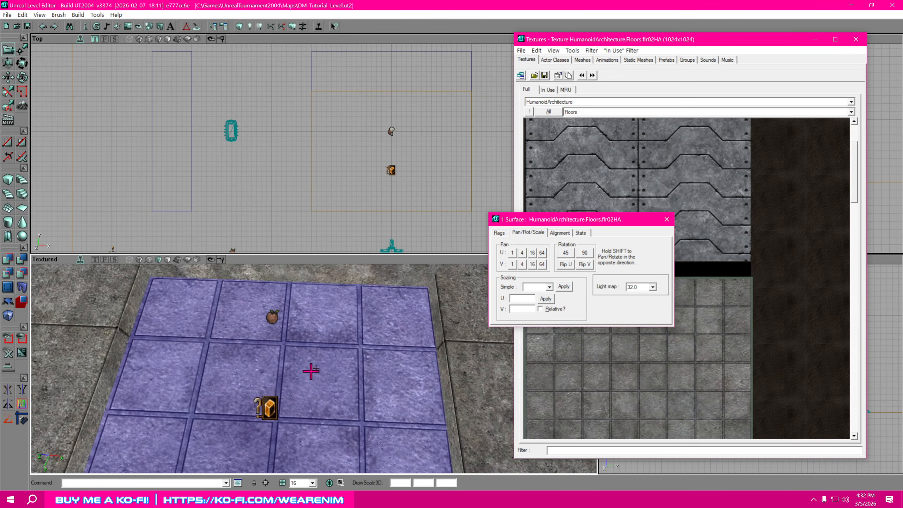
# Align the pit floor's tiles by panning the texture along U in increments of 16, 4 and 1.
pyautogui.click(532, 252)
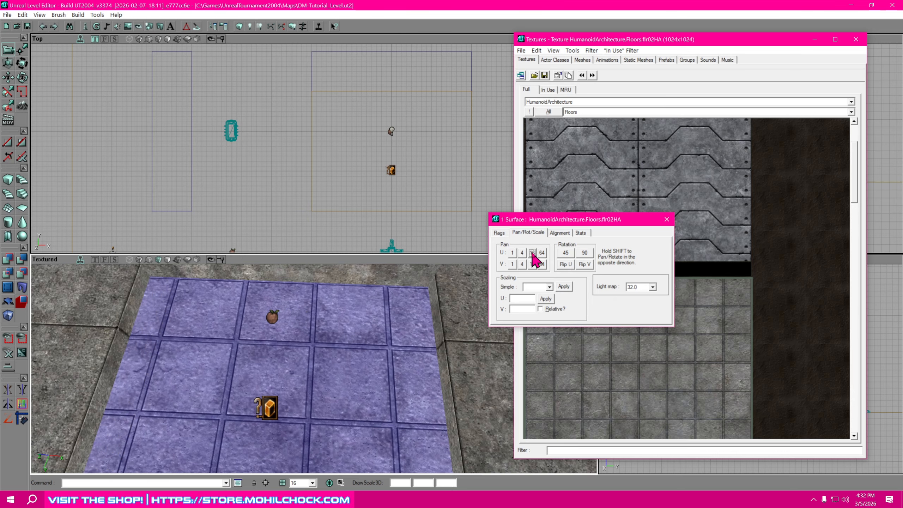
pyautogui.click(532, 253)
pyautogui.click(532, 253)
pyautogui.click(532, 252)
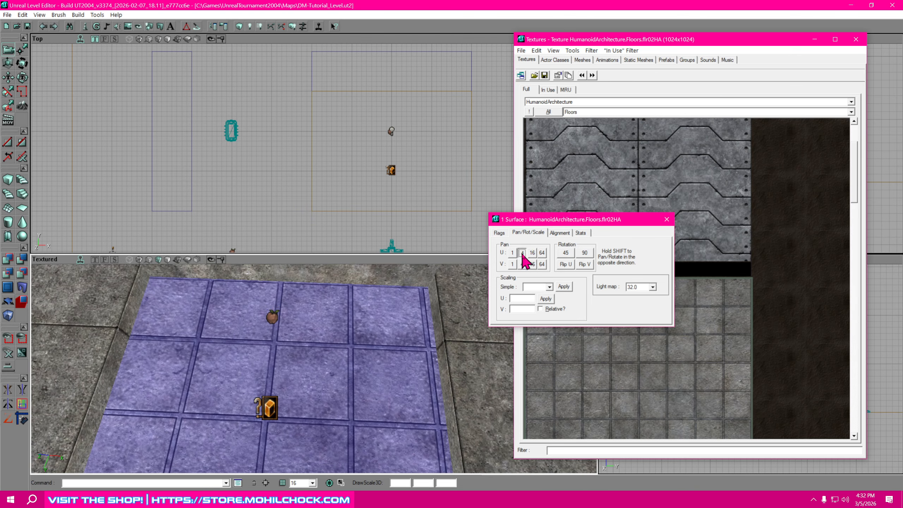
pyautogui.click(522, 254)
pyautogui.click(523, 254)
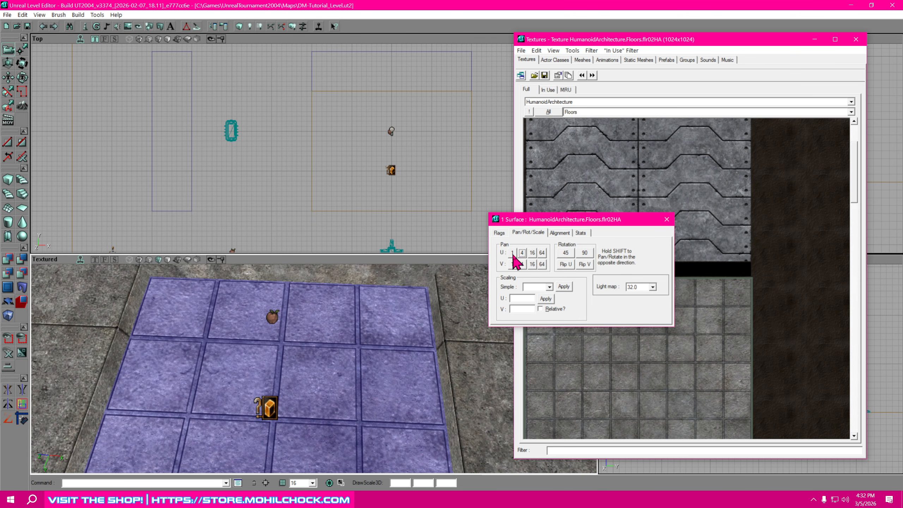
pyautogui.click(513, 254)
pyautogui.click(512, 253)
# Deselect the pit floor, close the surface properties and move the texture browser clear of the viewports.
pyautogui.click(350, 424)
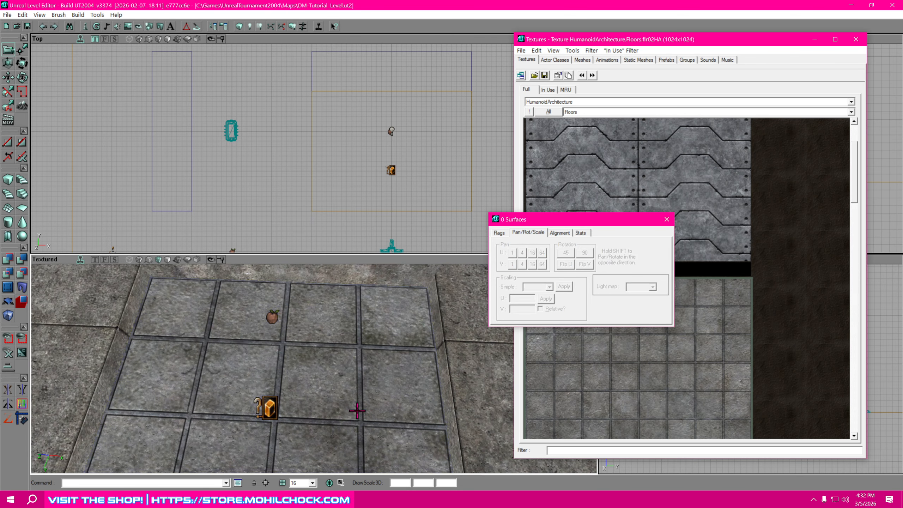
pyautogui.moveTo(350, 425); pyautogui.dragTo(423, 402, button='right')
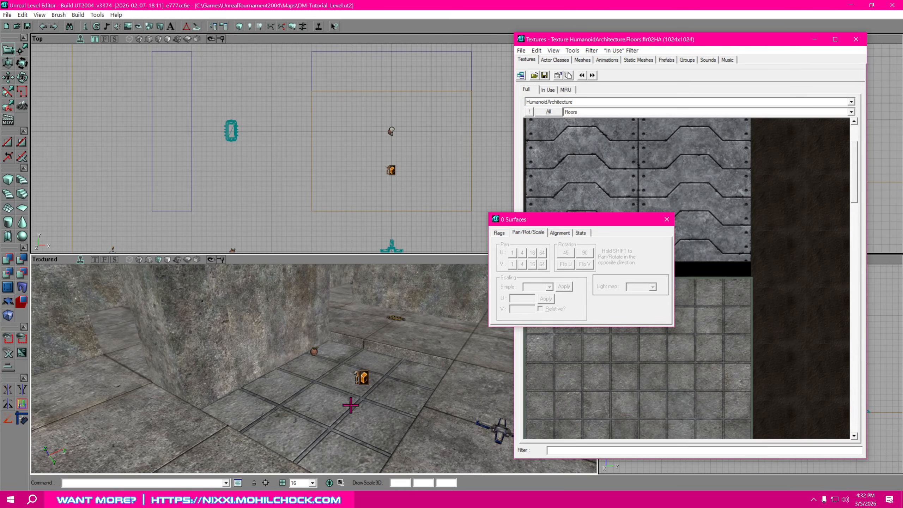
pyautogui.click(667, 219)
pyautogui.moveTo(629, 43); pyautogui.dragTo(902, 73)
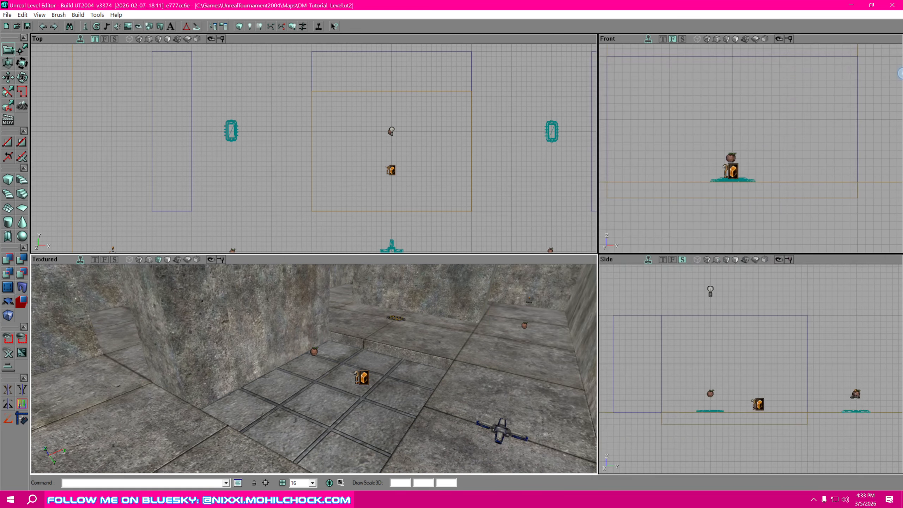
# Move the red builder brush in the Top view so that it coincides with the pit's outline.
pyautogui.scroll(-5, 456, 215)
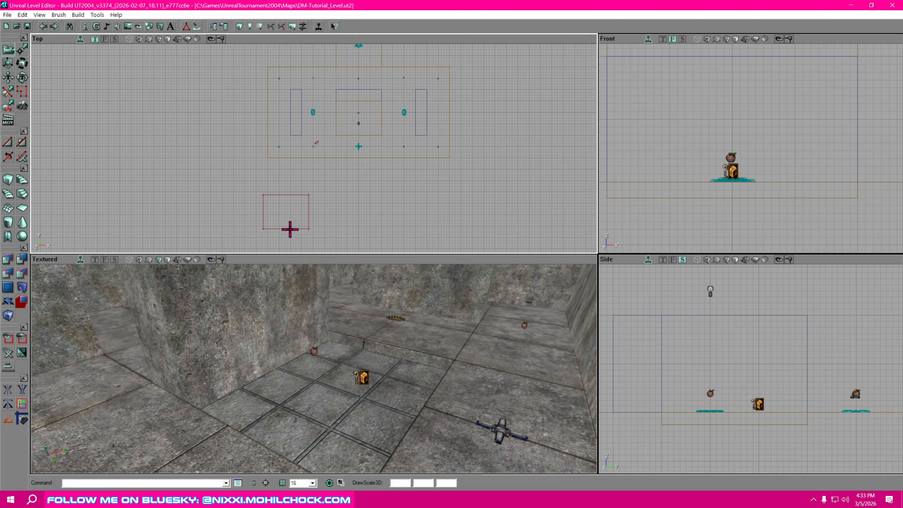
pyautogui.click(290, 228)
pyautogui.moveTo(285, 229)
pyautogui.keyDown('ctrl'); pyautogui.mouseDown()
pyautogui.moveTo(312, 202)
pyautogui.moveTo(334, 152)
pyautogui.moveTo(358, 135)
pyautogui.mouseUp(); pyautogui.keyUp('ctrl')
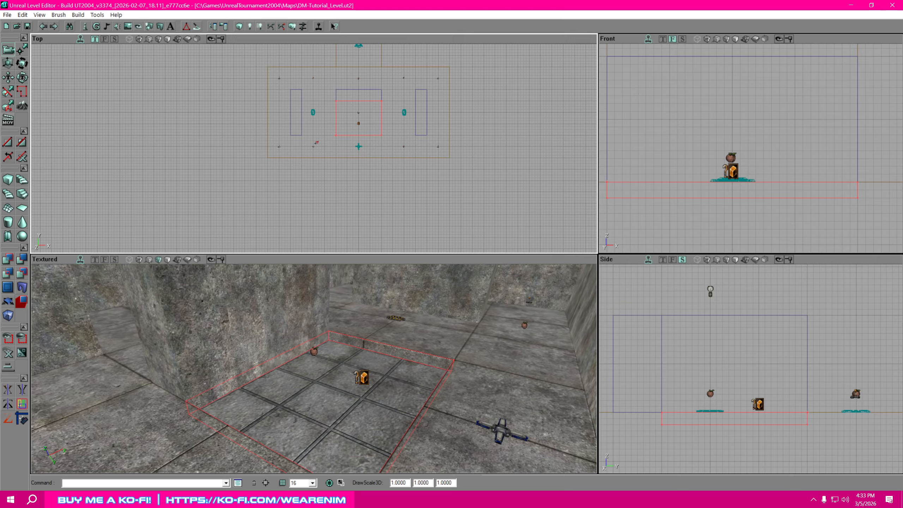
# Set the drag grid to 8 and use vertex editing in the Side view to lower the builder brush's four top vertices one grid step.
pyautogui.scroll(4, 688, 400)
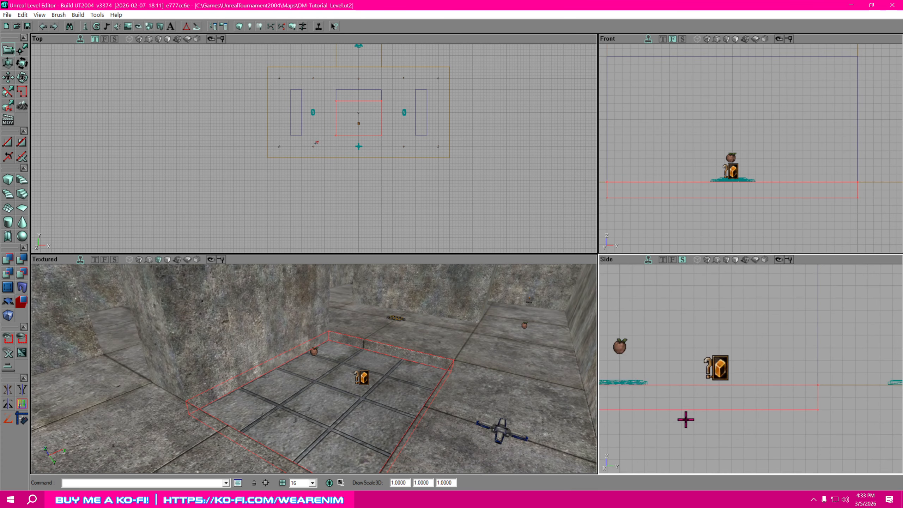
pyautogui.click(312, 483)
pyautogui.click(305, 423)
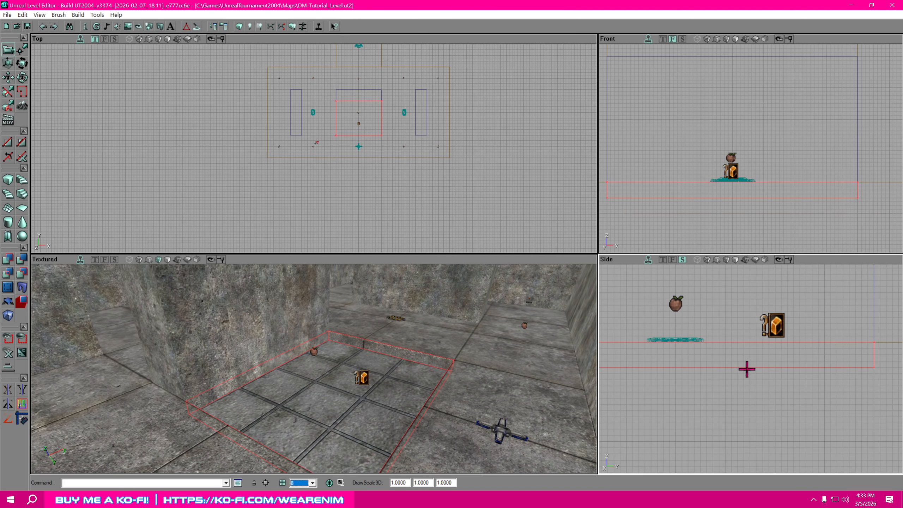
pyautogui.moveTo(744, 379)
pyautogui.mouseDown()
pyautogui.moveTo(729, 381)
pyautogui.moveTo(744, 381)
pyautogui.mouseUp()
pyautogui.scroll(-1, 744, 381)
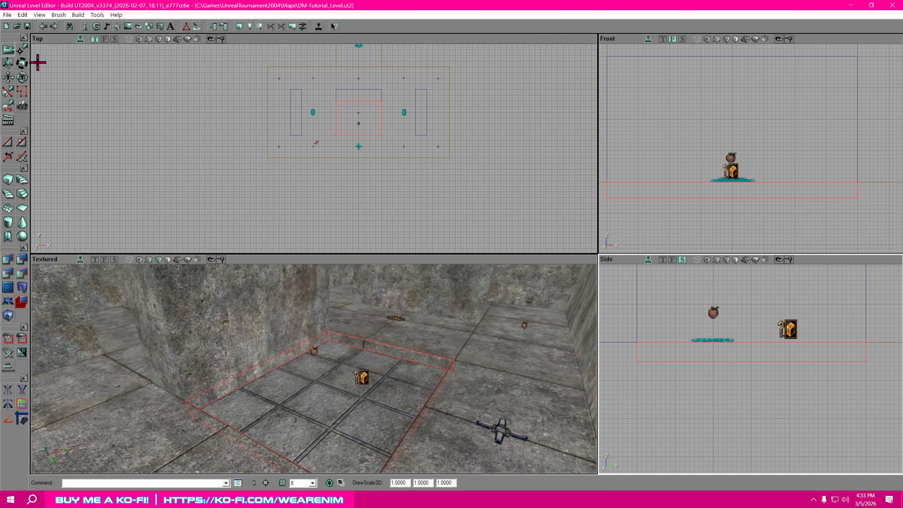
pyautogui.click(21, 50)
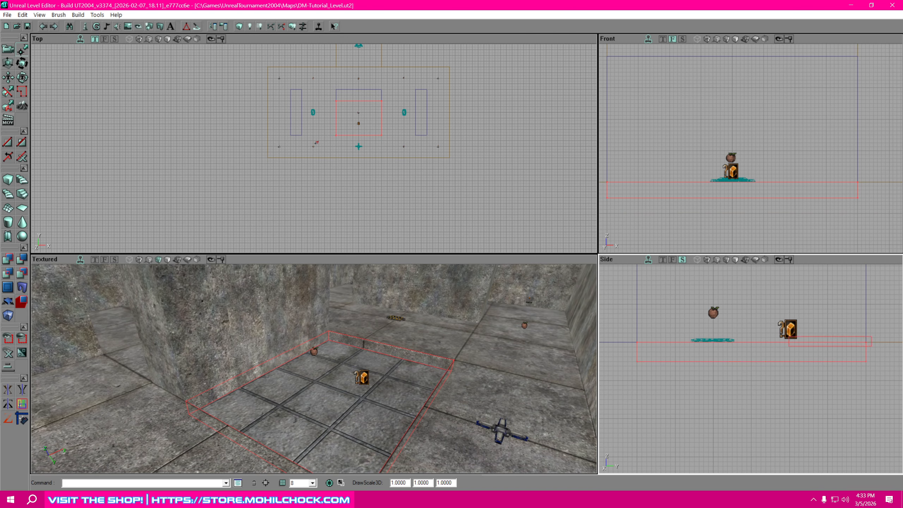
pyautogui.keyDown('ctrl'); pyautogui.keyDown('alt'); pyautogui.moveTo(789, 337); pyautogui.dragTo(629, 334); pyautogui.keyUp('alt'); pyautogui.keyUp('ctrl')
pyautogui.keyDown('ctrl'); pyautogui.keyDown('alt'); pyautogui.moveTo(872, 345); pyautogui.dragTo(872, 346); pyautogui.keyUp('alt'); pyautogui.keyUp('ctrl')
pyautogui.moveTo(865, 342); pyautogui.dragTo(866, 346)
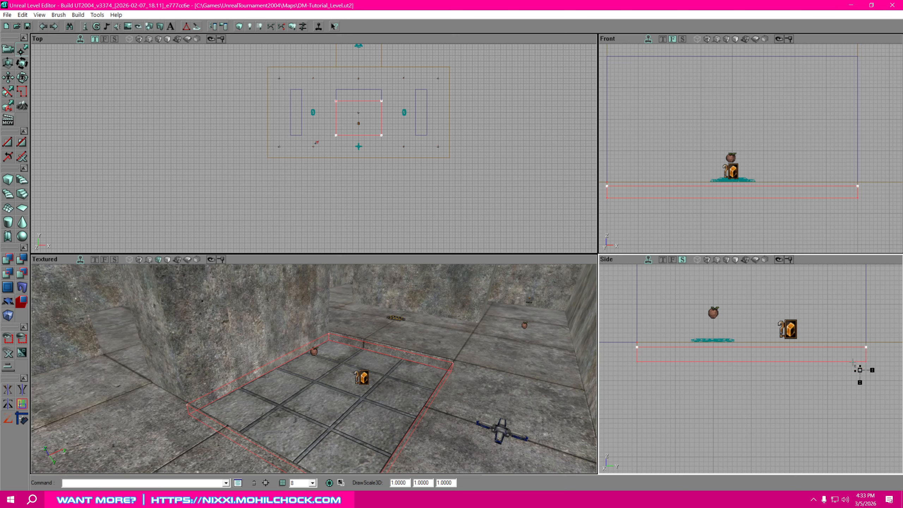
# Add a WaterVolume from the builder brush in the pit and move the builder brush outside the map in the Top view.
pyautogui.click(823, 376)
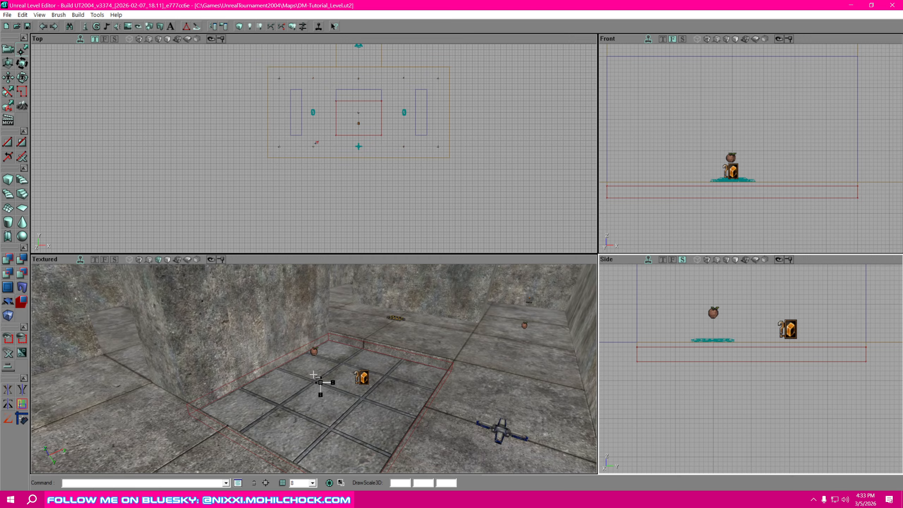
pyautogui.rightClick(10, 316)
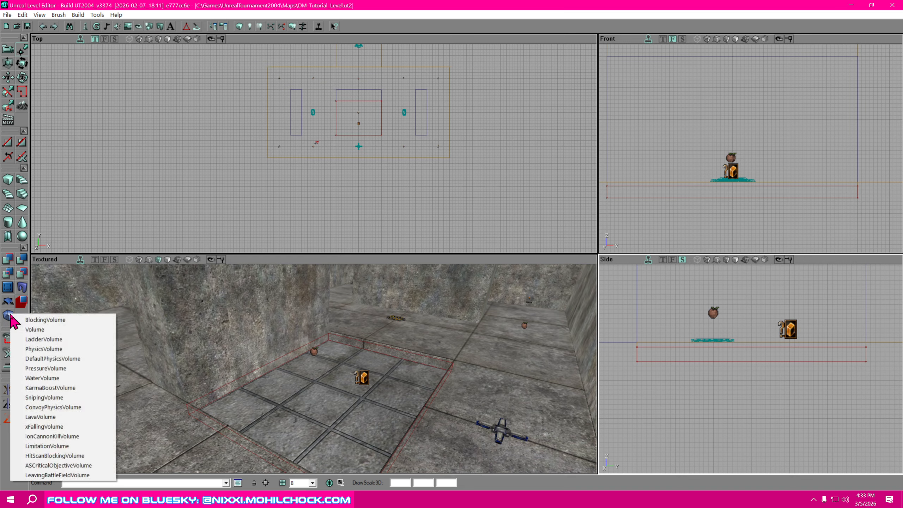
pyautogui.click(69, 379)
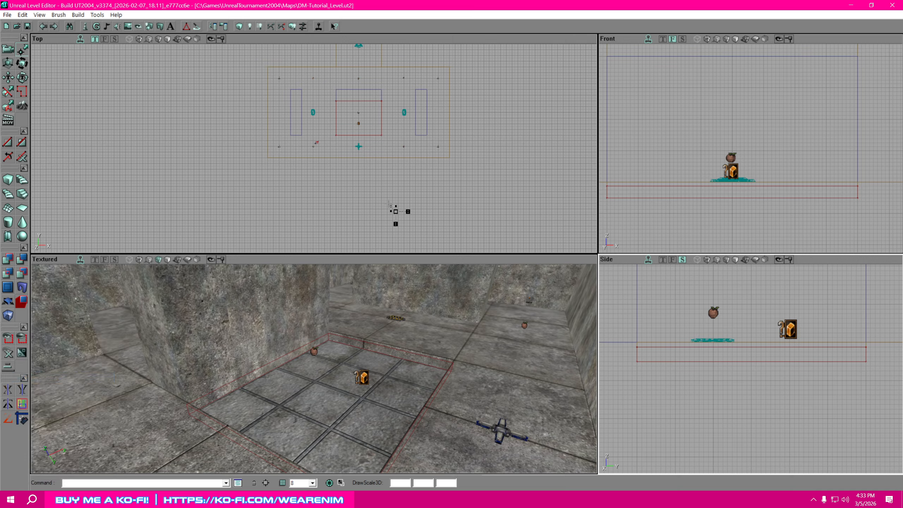
pyautogui.click(368, 131)
pyautogui.moveTo(367, 131)
pyautogui.keyDown('ctrl'); pyautogui.mouseDown()
pyautogui.moveTo(411, 186)
pyautogui.moveTo(493, 212)
pyautogui.mouseUp(); pyautogui.keyUp('ctrl')
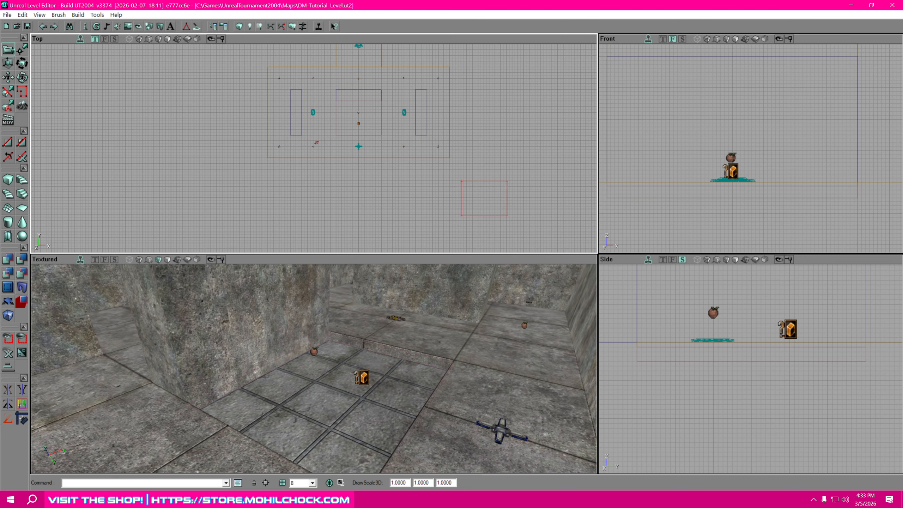
# Select the water volume in the pit and set DistanceFogEnd to 200 in its VolumeFog properties.
pyautogui.click(359, 135)
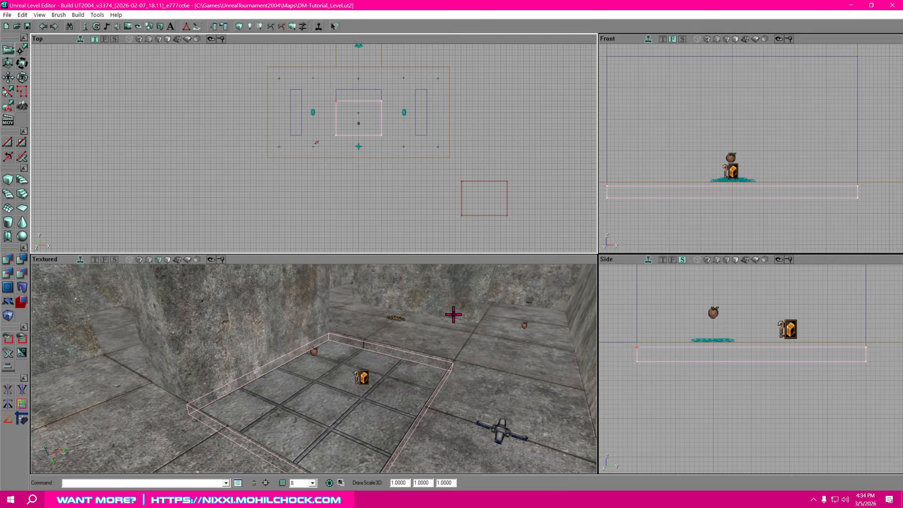
pyautogui.rightClick(665, 352)
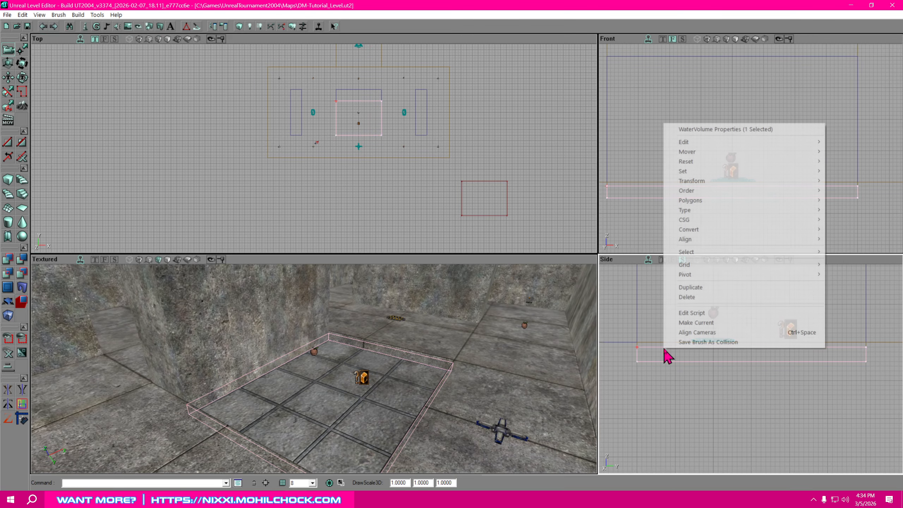
pyautogui.click(715, 129)
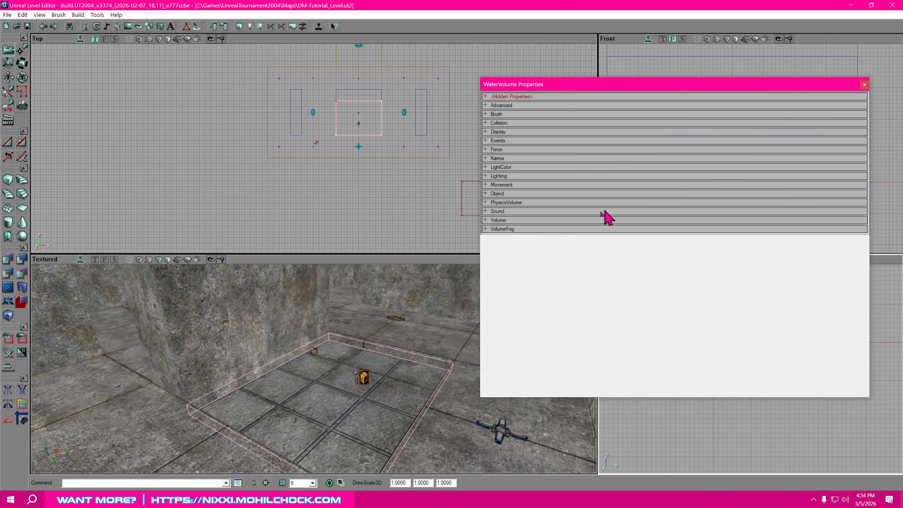
pyautogui.click(506, 228)
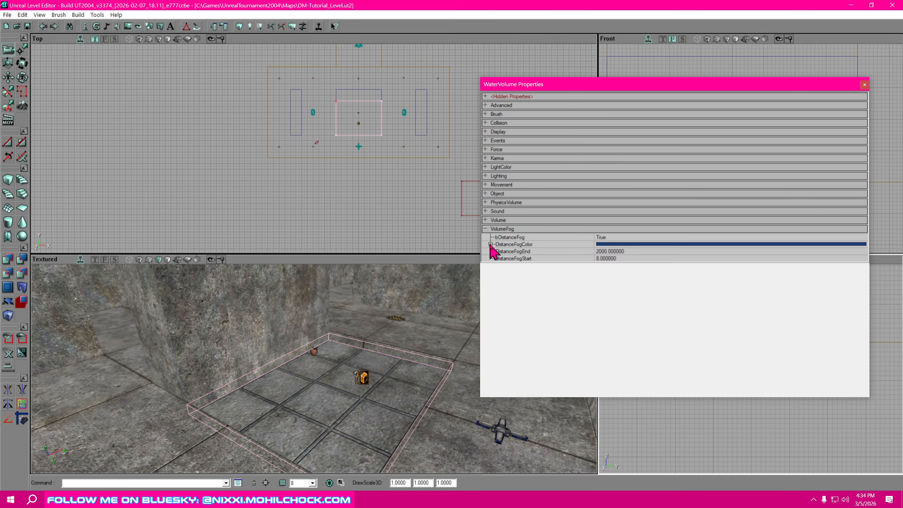
pyautogui.click(632, 251)
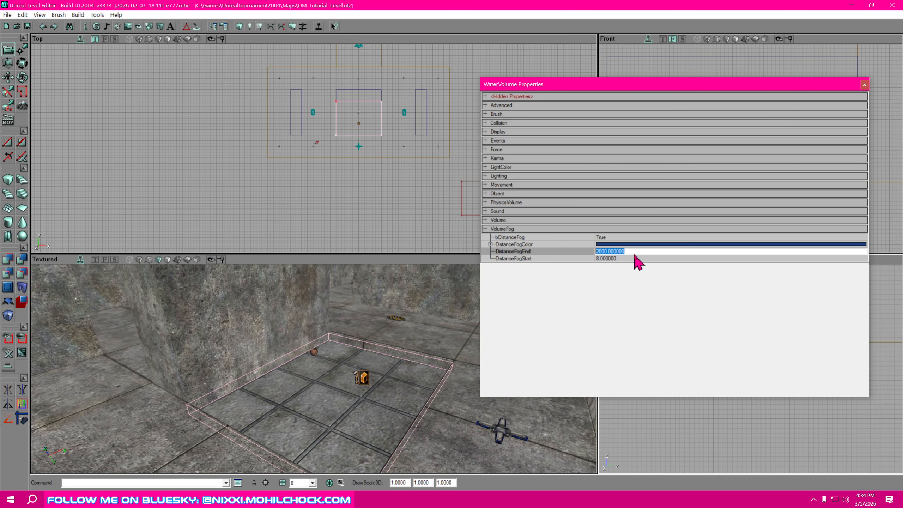
pyautogui.click(602, 251)
pyautogui.moveTo(601, 251); pyautogui.dragTo(593, 251)
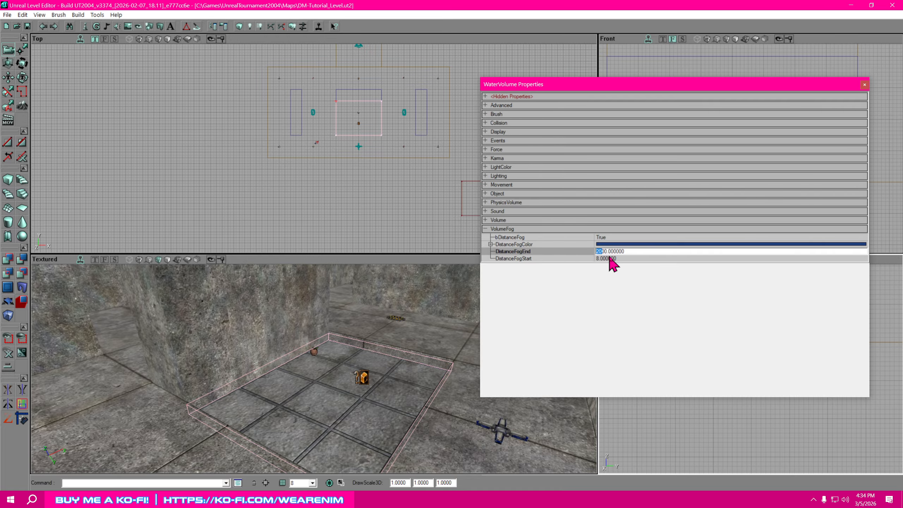
pyautogui.write('2')
pyautogui.press('Return')
pyautogui.click(623, 259)
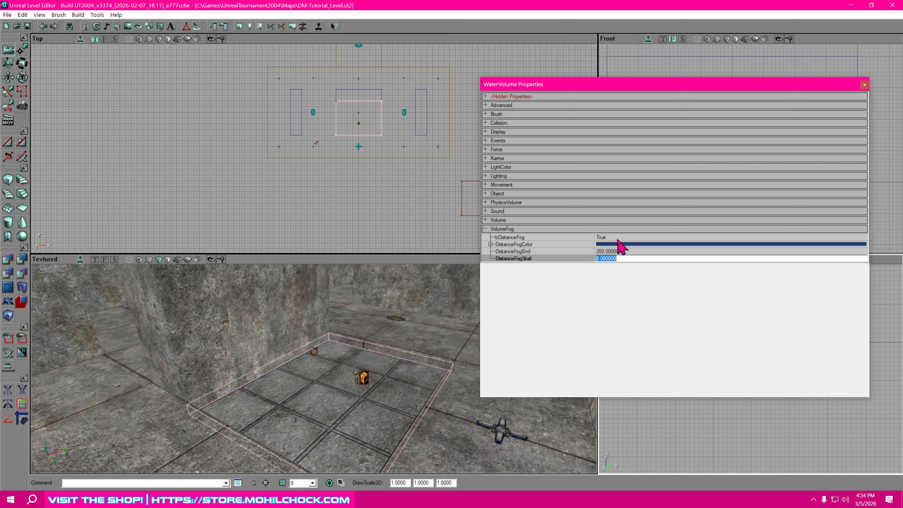
# Examine the water volume's Volume and Sound settings and close its properties.
pyautogui.click(486, 220)
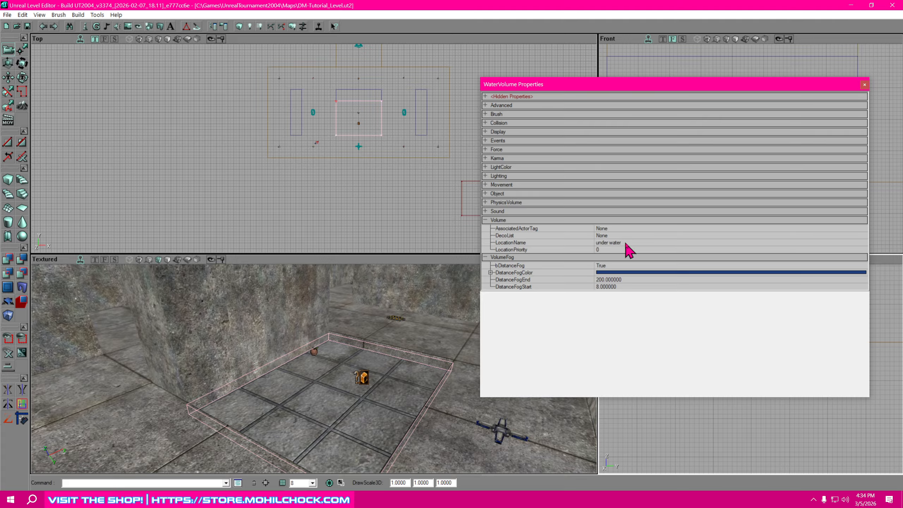
pyautogui.click(486, 212)
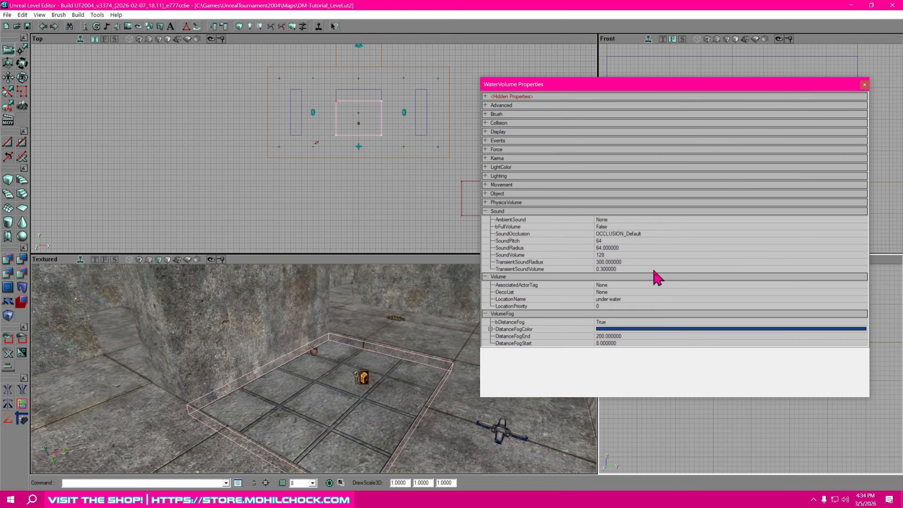
pyautogui.click(485, 211)
pyautogui.click(864, 84)
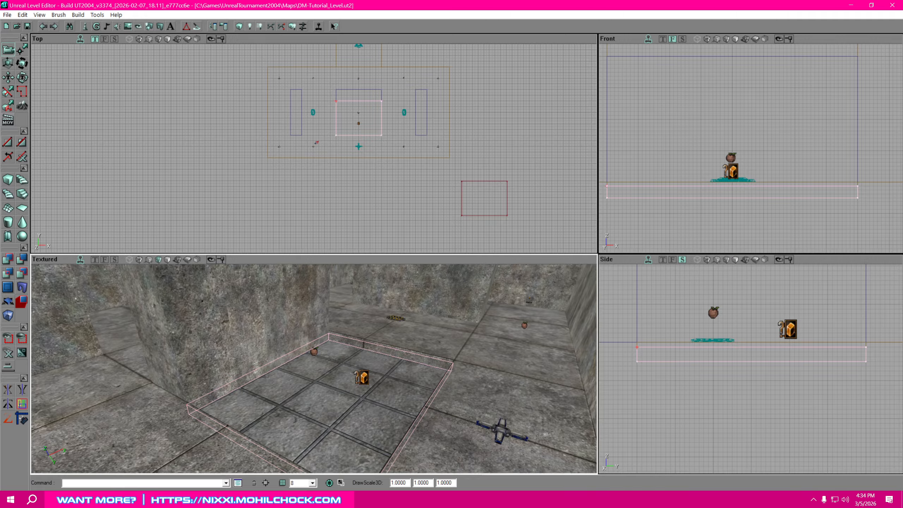
# Inspect the water volume inside the pit in the Textured view and rebuild the whole map.
pyautogui.moveTo(314, 368)
pyautogui.mouseDown(button='right')
pyautogui.moveTo(308, 405)
pyautogui.moveTo(306, 366)
pyautogui.moveTo(309, 412)
pyautogui.moveTo(298, 384)
pyautogui.moveTo(307, 408)
pyautogui.mouseUp(button='right')
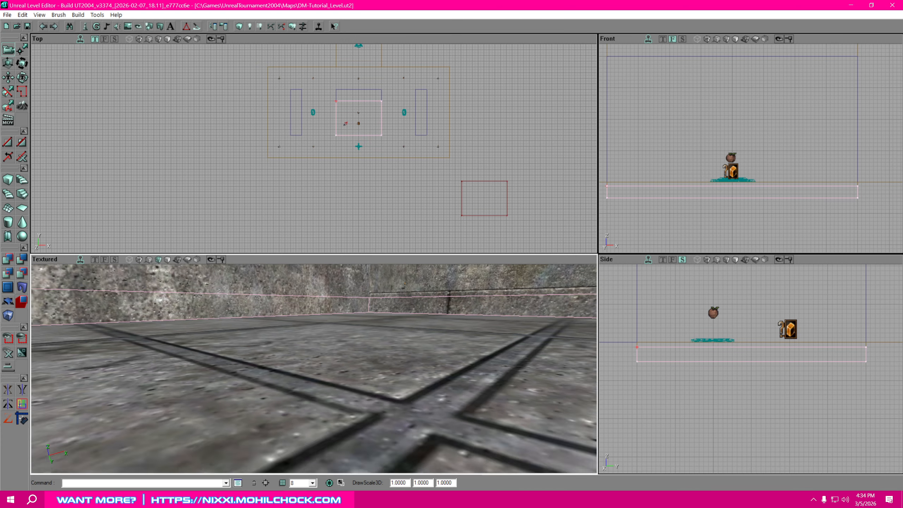
pyautogui.moveTo(307, 408); pyautogui.dragTo(307, 437)
pyautogui.moveTo(307, 437); pyautogui.dragTo(311, 405, button='right')
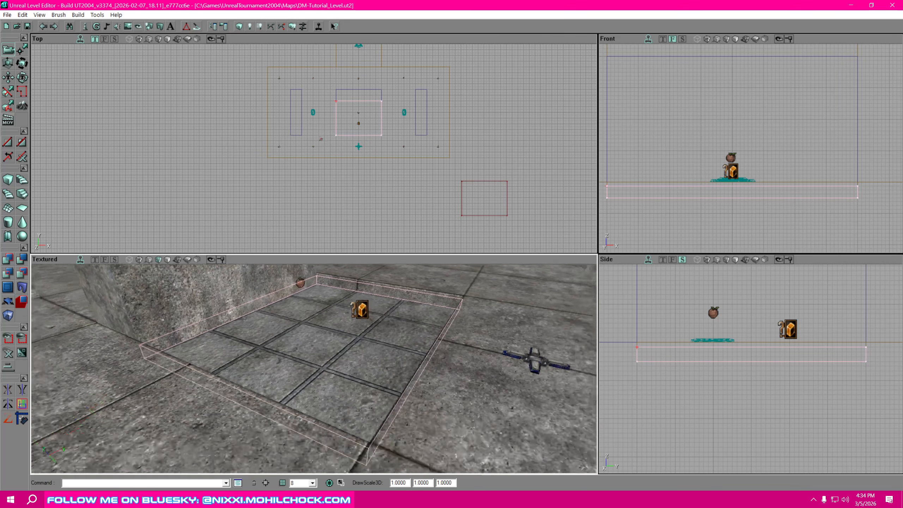
pyautogui.moveTo(523, 377); pyautogui.dragTo(523, 409)
pyautogui.moveTo(524, 409); pyautogui.dragTo(517, 386, button='right')
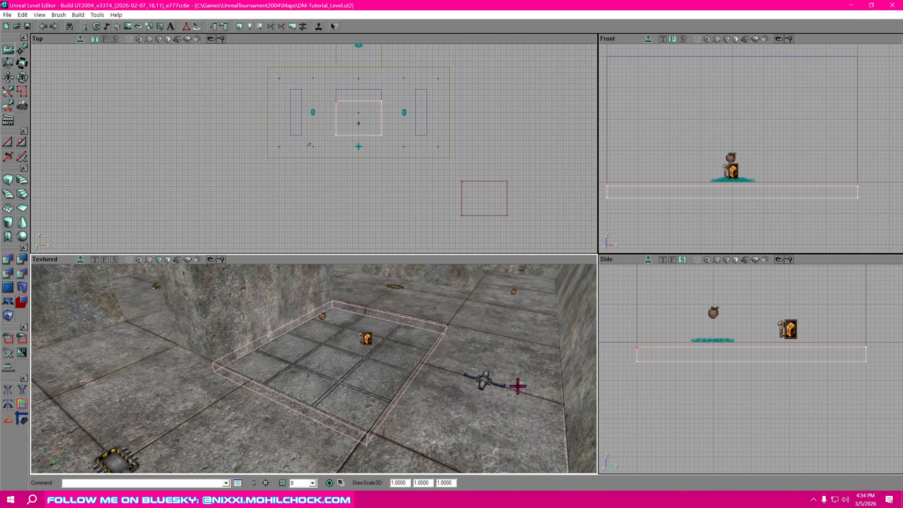
pyautogui.click(293, 27)
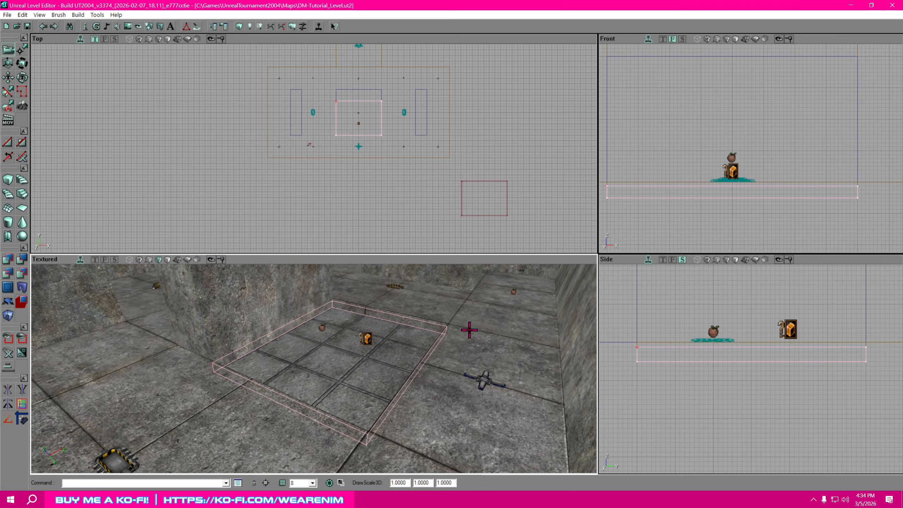
# Display the 3D viewport with dynamic lighting and frame the recessed tiled floor area.
pyautogui.moveTo(469, 331); pyautogui.dragTo(203, 279, button='right')
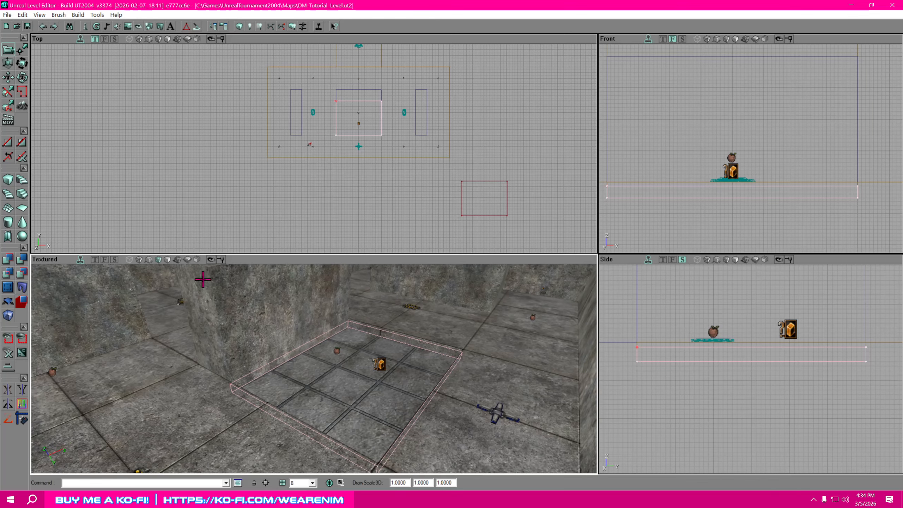
pyautogui.click(177, 260)
pyautogui.moveTo(439, 413)
pyautogui.mouseDown()
pyautogui.moveTo(439, 432)
pyautogui.moveTo(441, 420)
pyautogui.mouseUp()
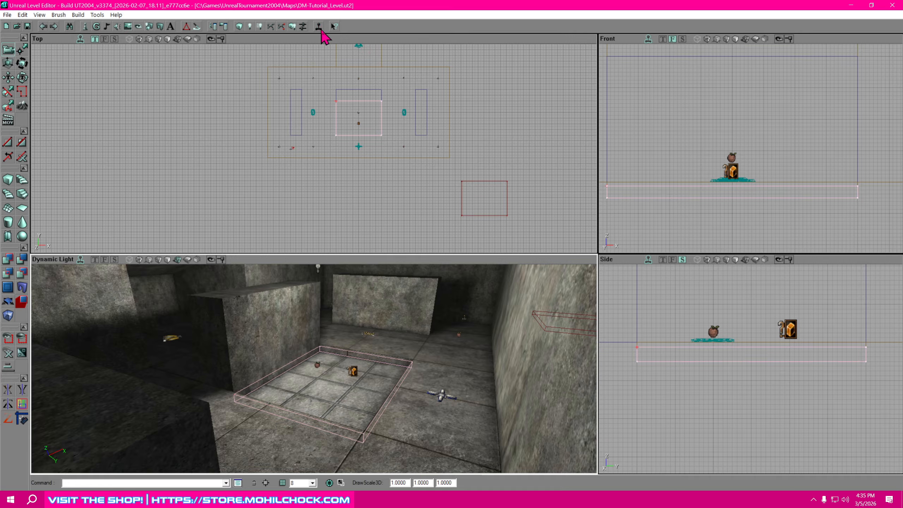
# Play-test the level around the recessed floor area, firing a few shots, and quit the game.
pyautogui.click(319, 27)
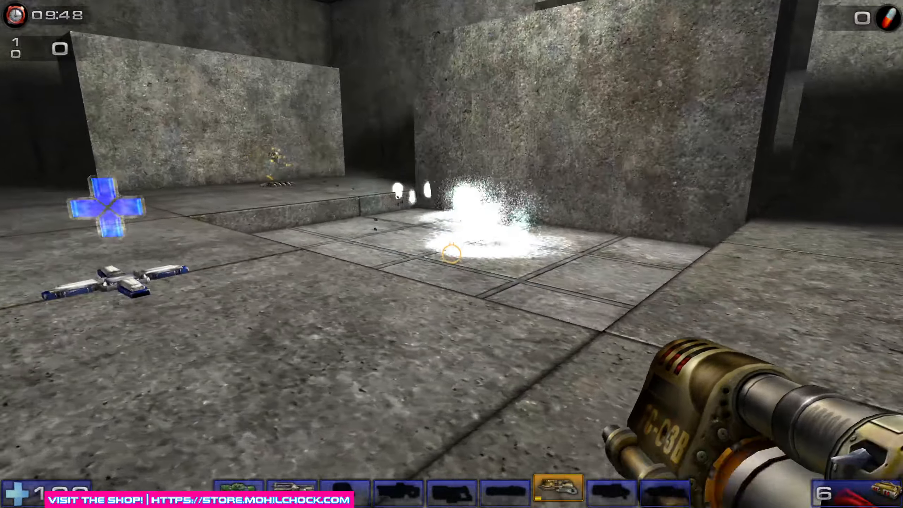
pyautogui.click(452, 253)
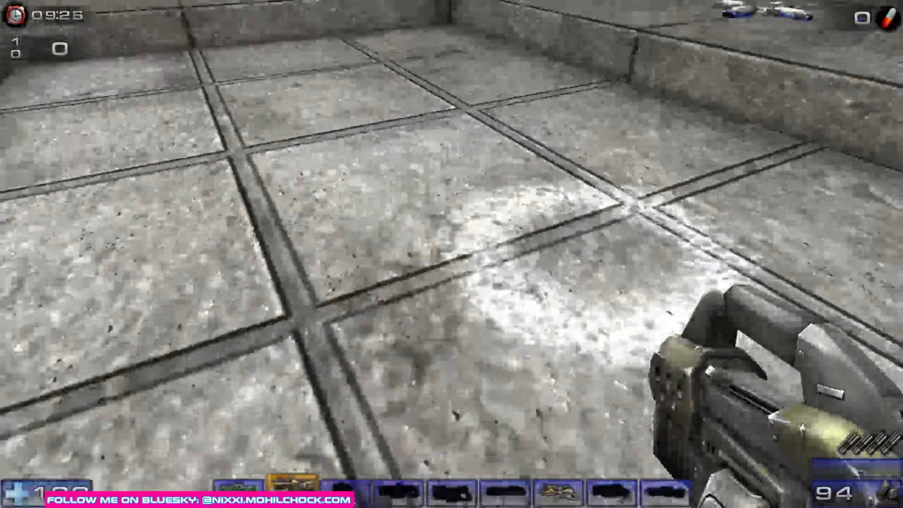
pyautogui.press('s')
pyautogui.click(452, 254)
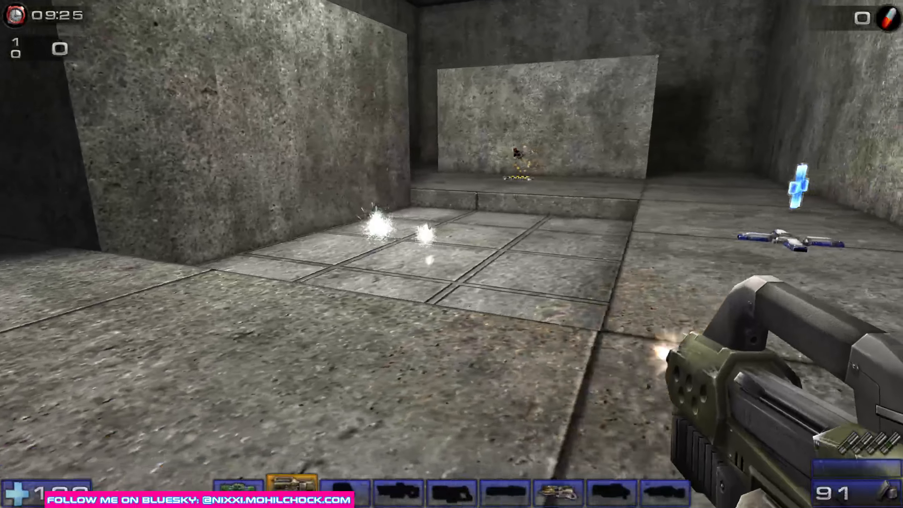
pyautogui.press('Escape')
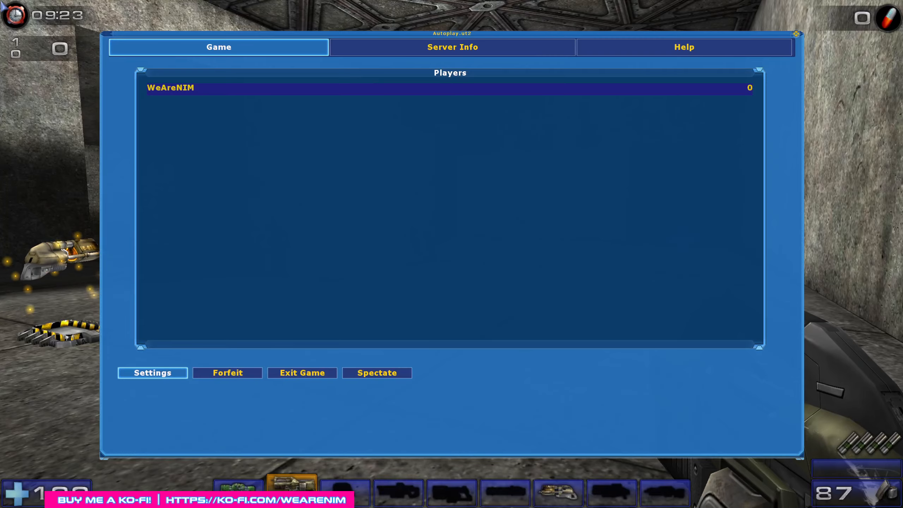
pyautogui.click(316, 377)
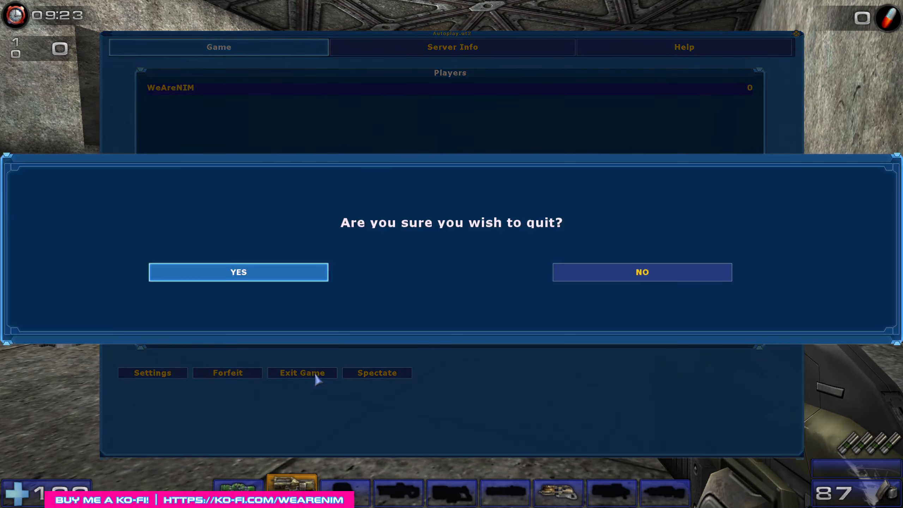
pyautogui.click(274, 277)
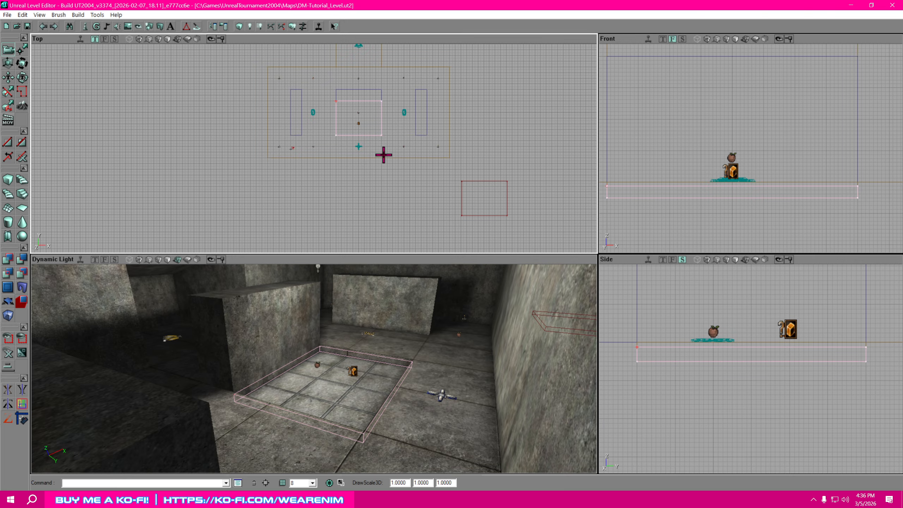
# Enlarge the recessed floor area in the Top view and display the MyLevel package in the texture browser.
pyautogui.moveTo(383, 155)
pyautogui.mouseDown()
pyautogui.moveTo(422, 172)
pyautogui.moveTo(285, 193)
pyautogui.moveTo(219, 227)
pyautogui.moveTo(204, 223)
pyautogui.mouseUp()
pyautogui.scroll(7, 412, 158)
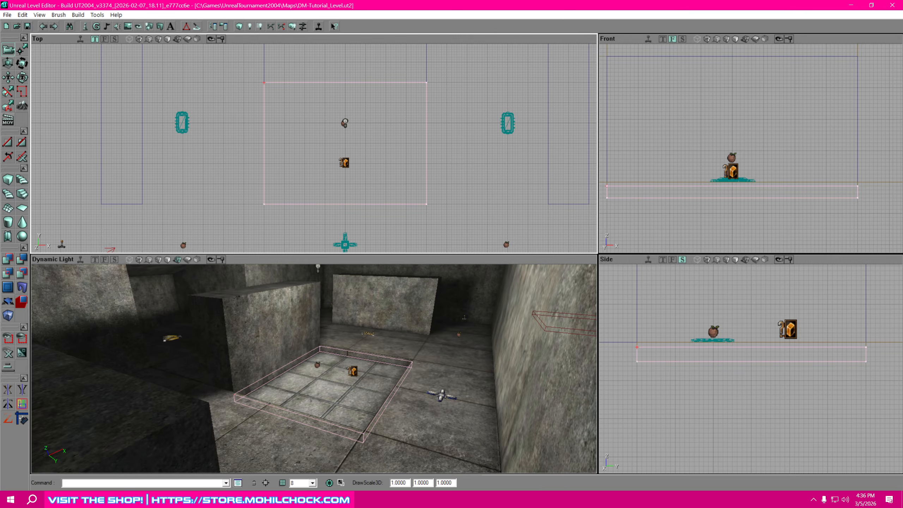
pyautogui.moveTo(902, 70); pyautogui.dragTo(725, 44)
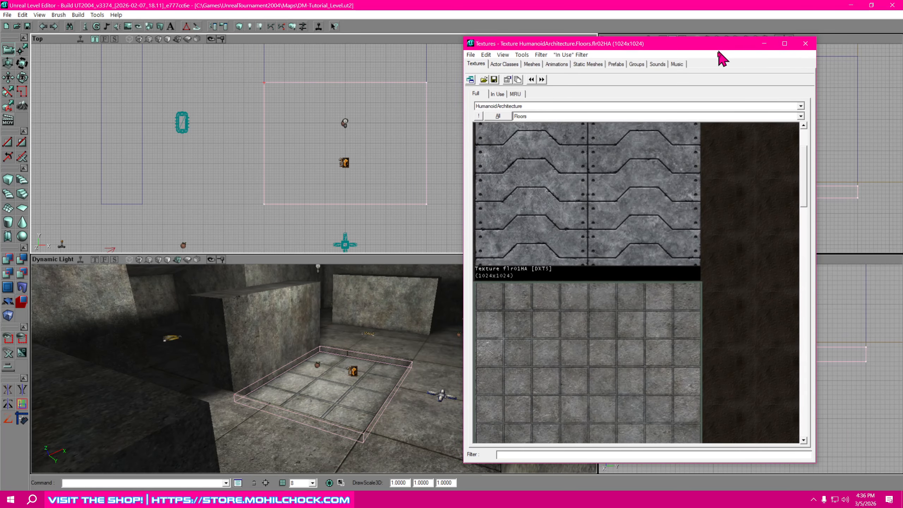
pyautogui.click(520, 106)
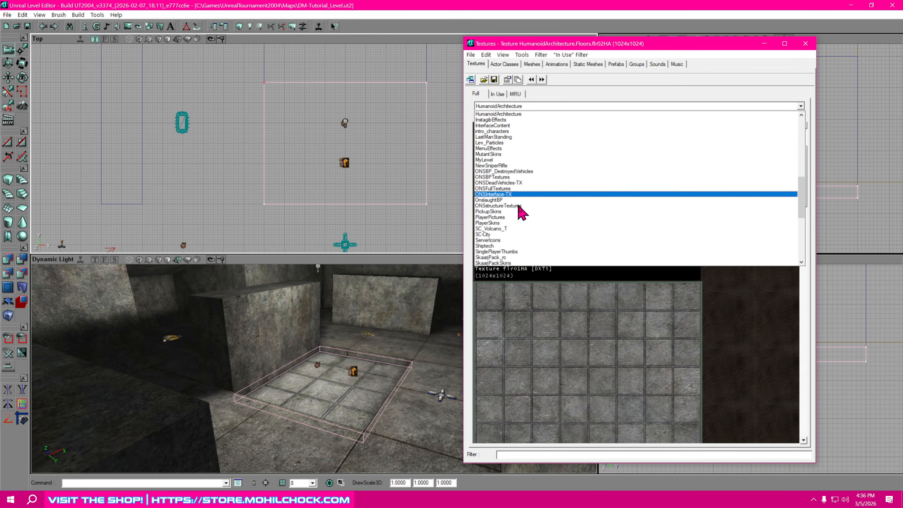
pyautogui.click(497, 160)
pyautogui.click(498, 169)
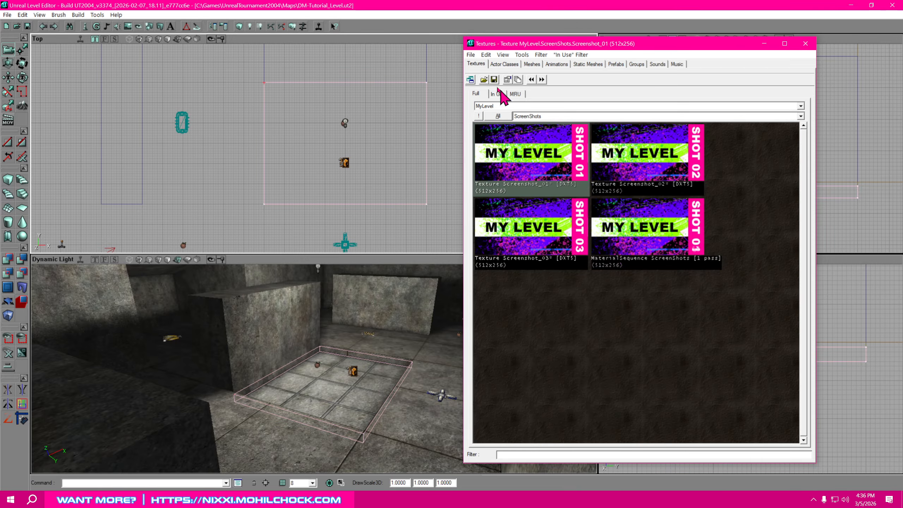
# Select Tutorial_Water.tga and Tutorial_Water_Mask.tga from the Tutorial Series folder for texture import.
pyautogui.click(471, 55)
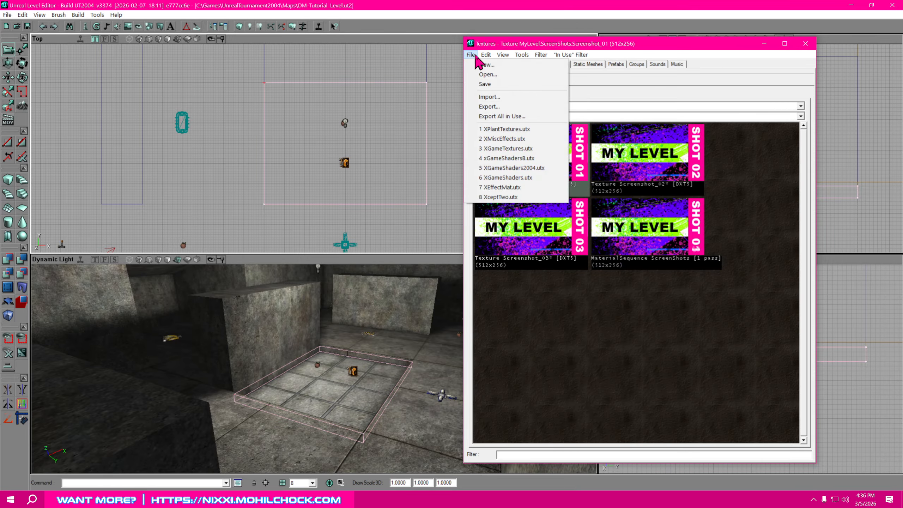
pyautogui.click(502, 98)
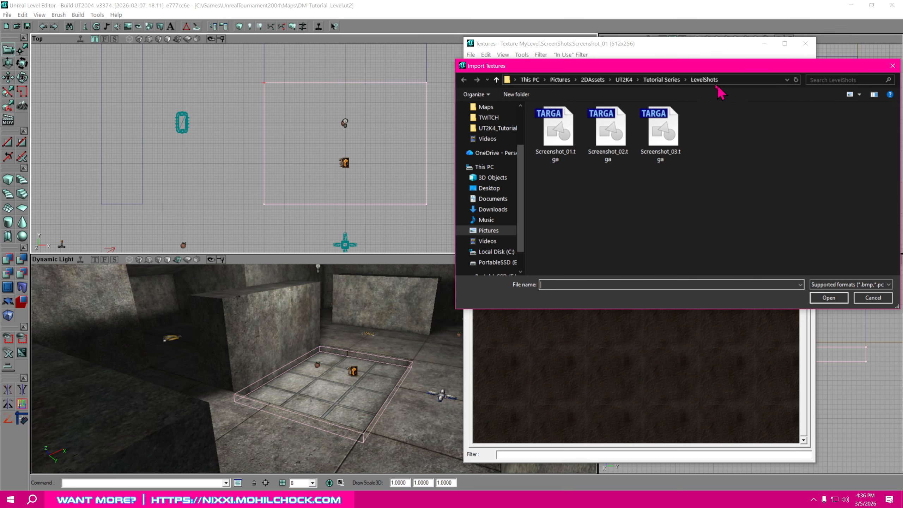
pyautogui.click(671, 81)
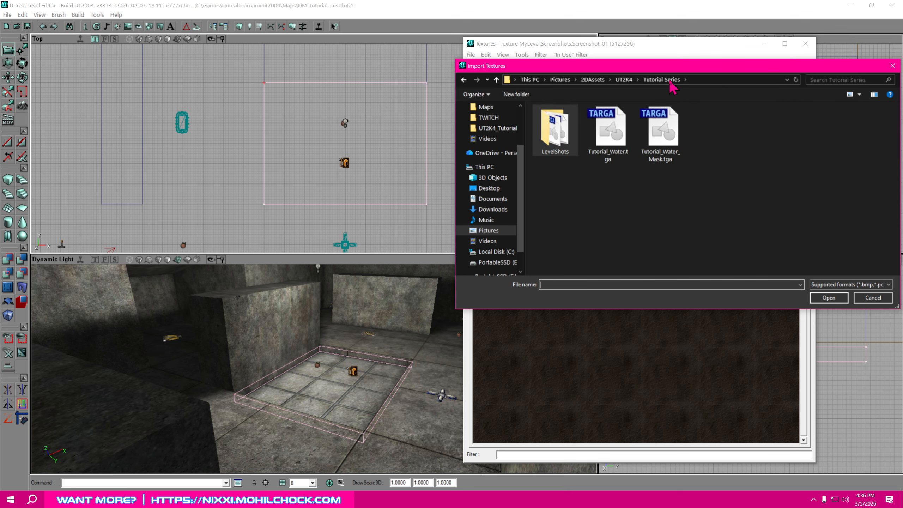
pyautogui.click(620, 139)
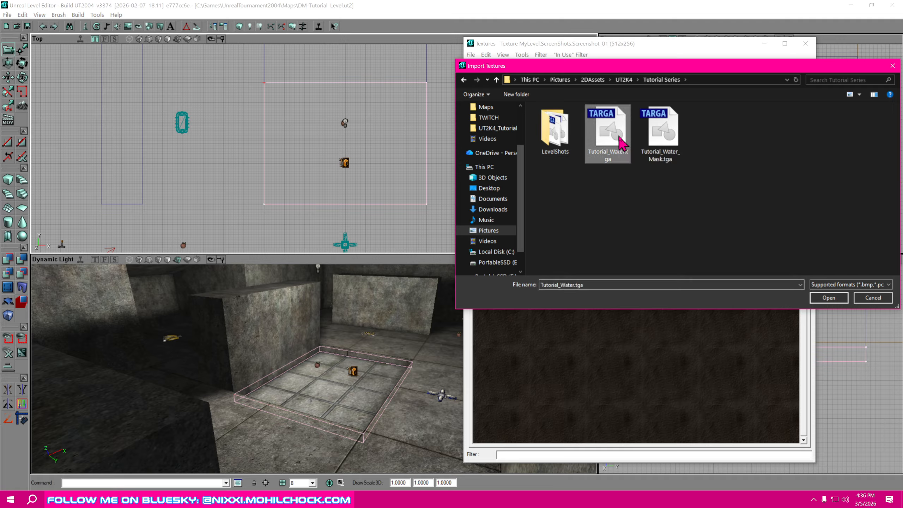
pyautogui.keyDown('ctrl'); pyautogui.click(665, 135); pyautogui.keyUp('ctrl')
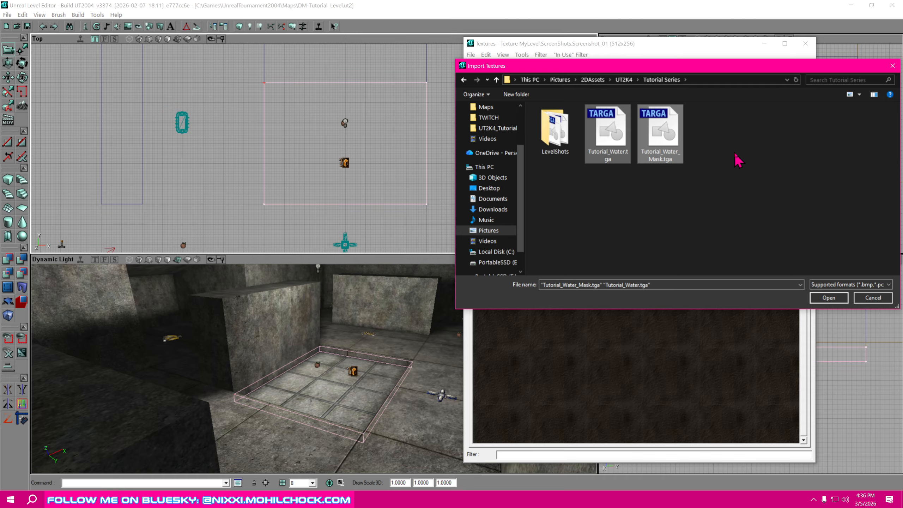
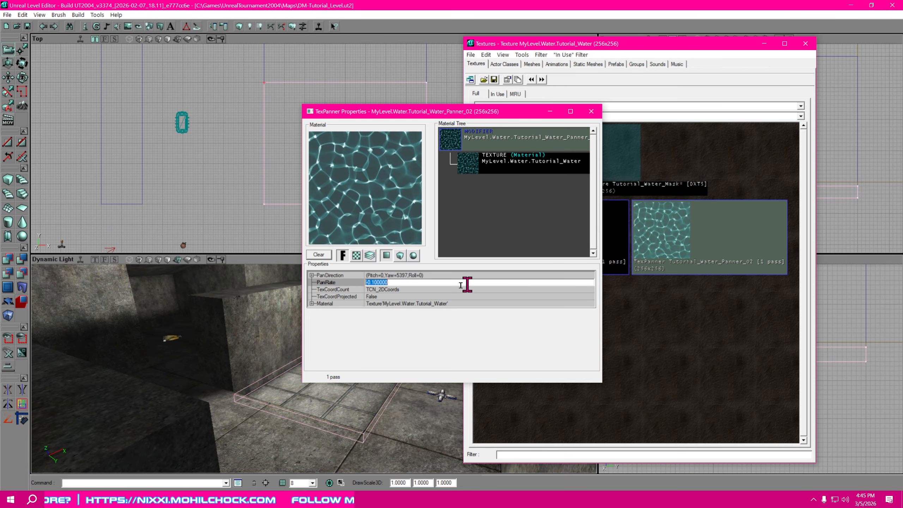
# Set the PanDirection Yaw of Tutorial_Water_Panner_02 to 9153 and close its properties.
pyautogui.click(312, 275)
pyautogui.click(394, 297)
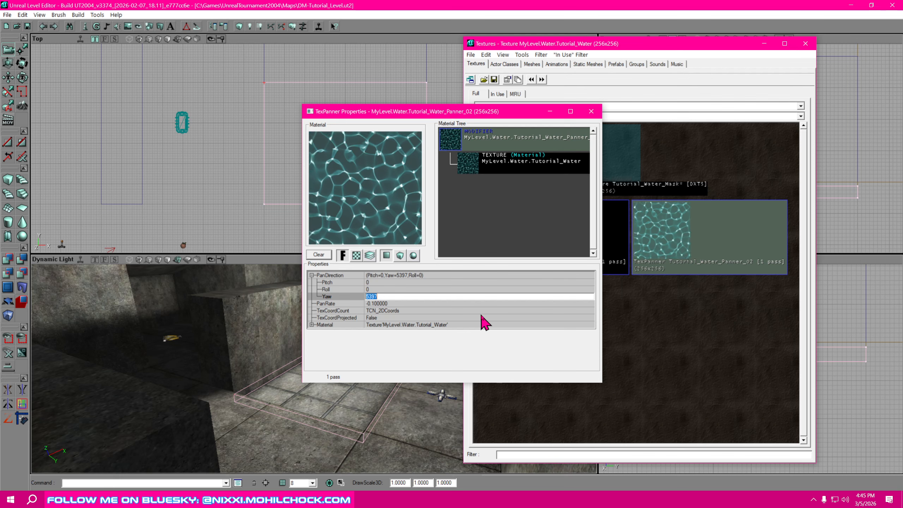
pyautogui.write('91')
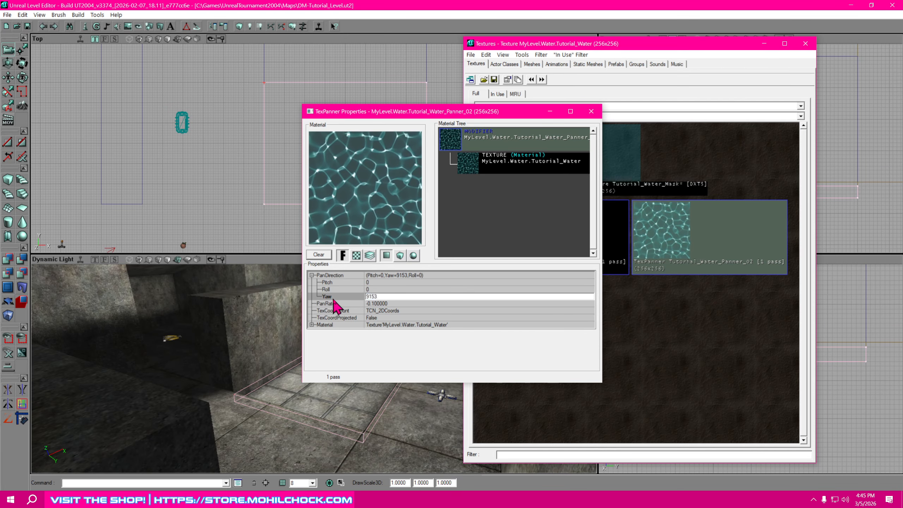
pyautogui.doubleClick(330, 276)
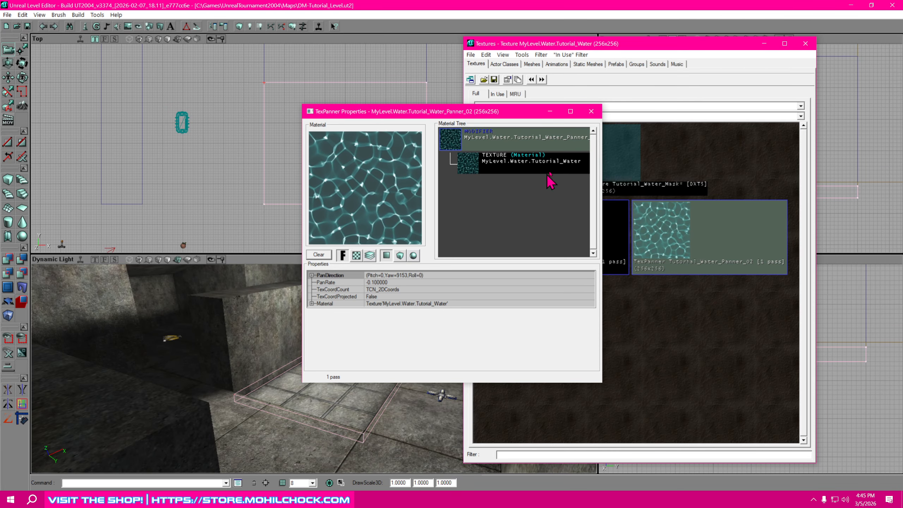
pyautogui.click(591, 112)
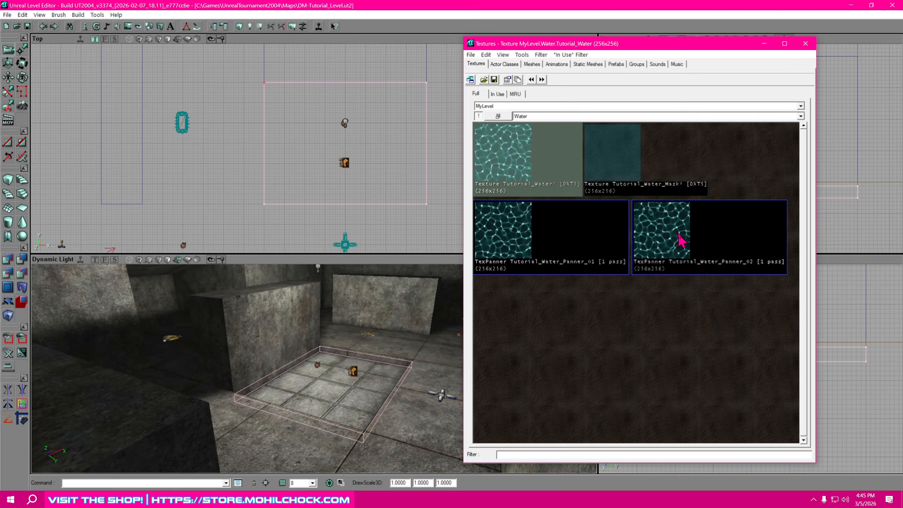
# Create a raw material of class Combiner named Tutorial_Water_Combiner in the Water group of the MyLevel package.
pyautogui.click(470, 54)
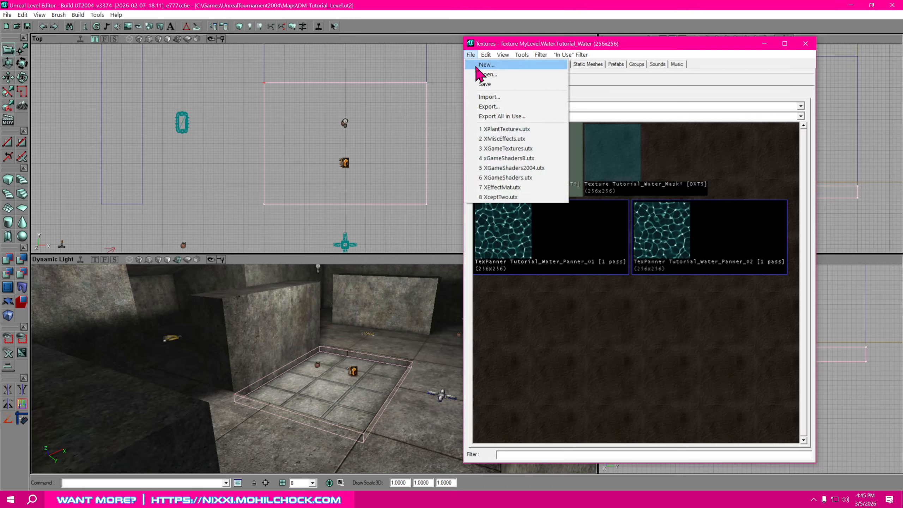
pyautogui.click(487, 65)
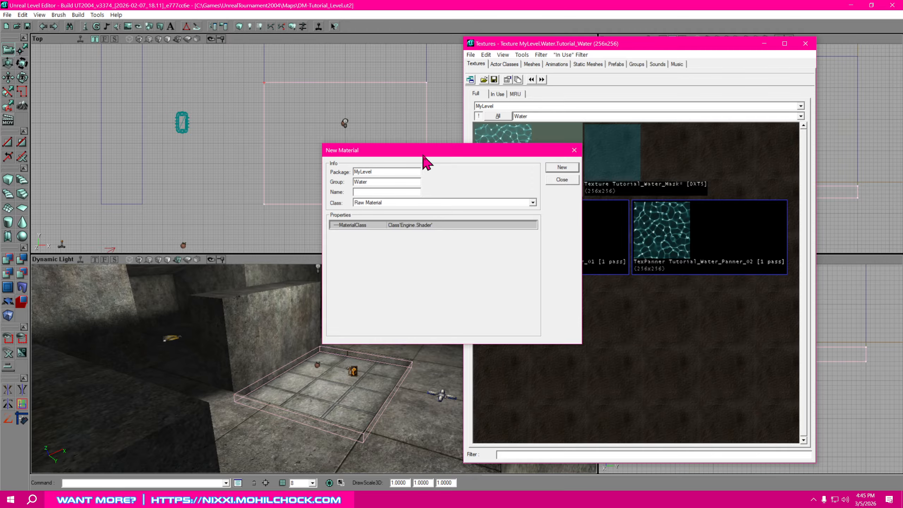
pyautogui.moveTo(423, 157); pyautogui.dragTo(321, 167)
pyautogui.click(432, 236)
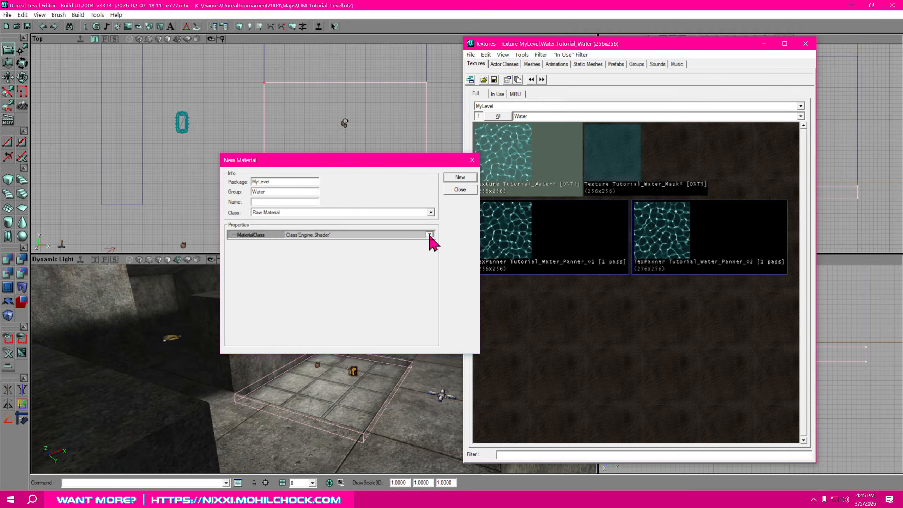
pyautogui.click(430, 235)
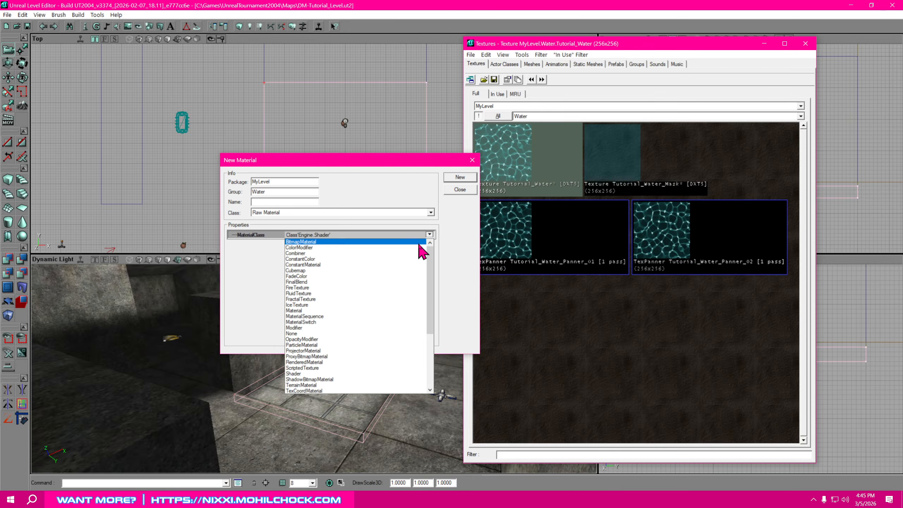
pyautogui.click(317, 259)
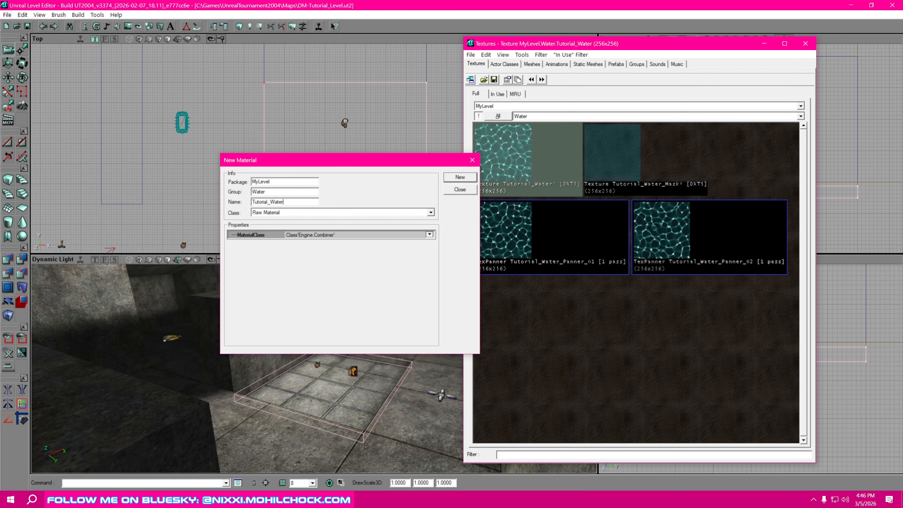
pyautogui.write('biner')
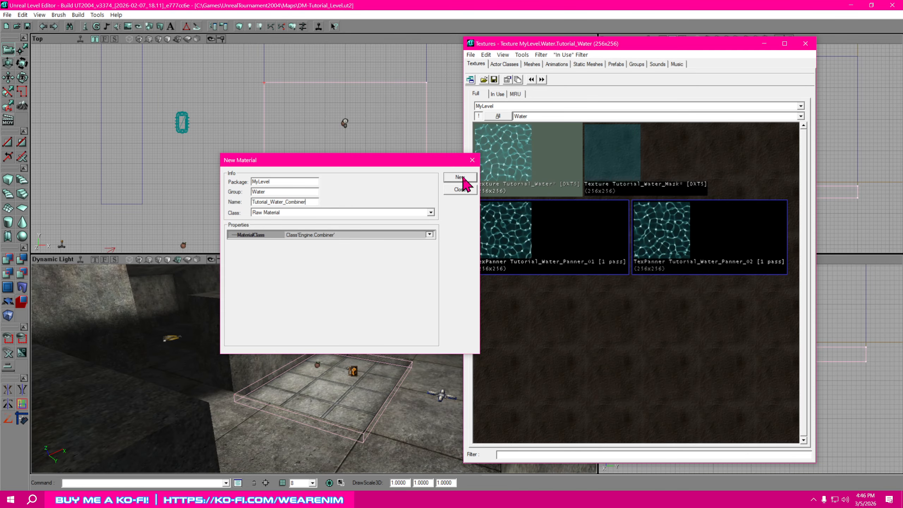
pyautogui.click(462, 177)
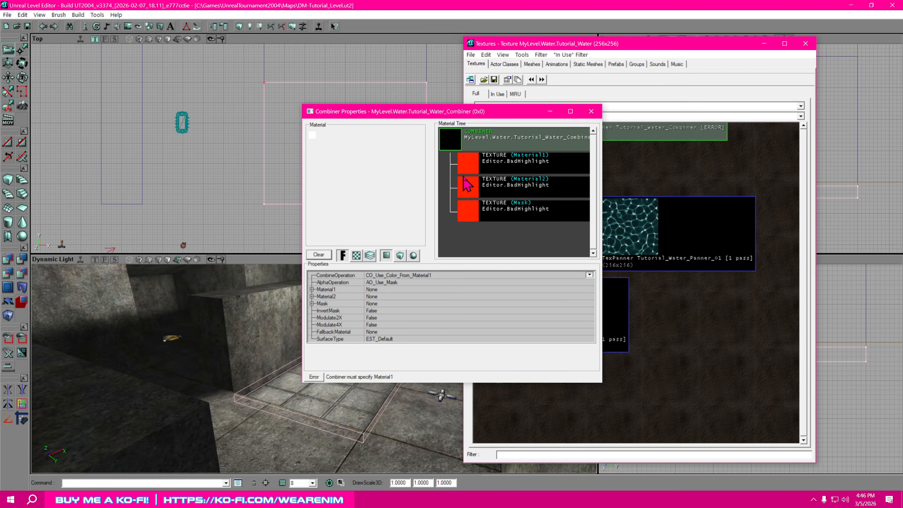
# Assign Tutorial_Water_Panner_01 as Material1 of the combiner.
pyautogui.moveTo(521, 112); pyautogui.dragTo(388, 93)
pyautogui.click(665, 235)
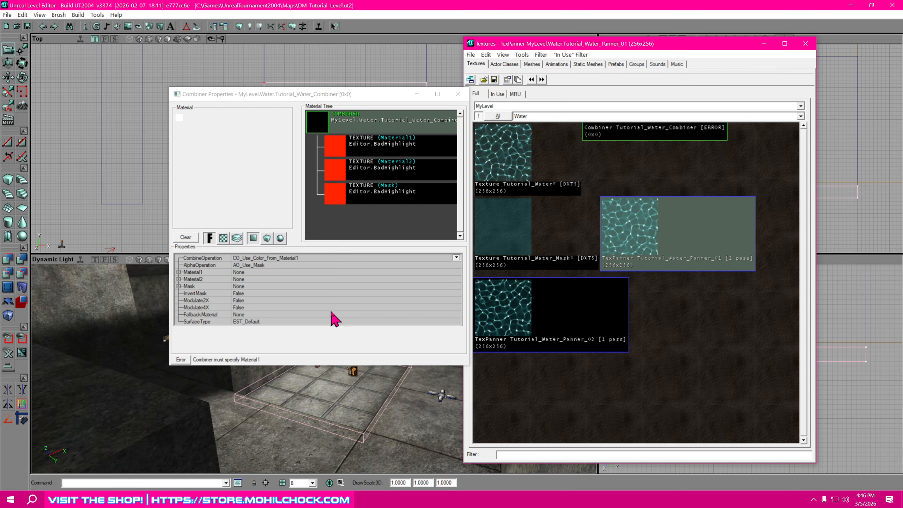
pyautogui.click(231, 272)
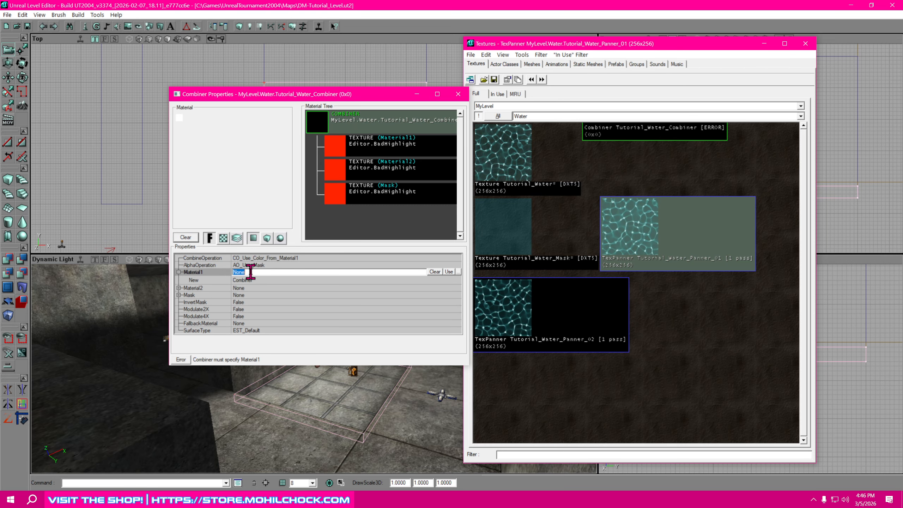
pyautogui.click(449, 272)
pyautogui.click(179, 272)
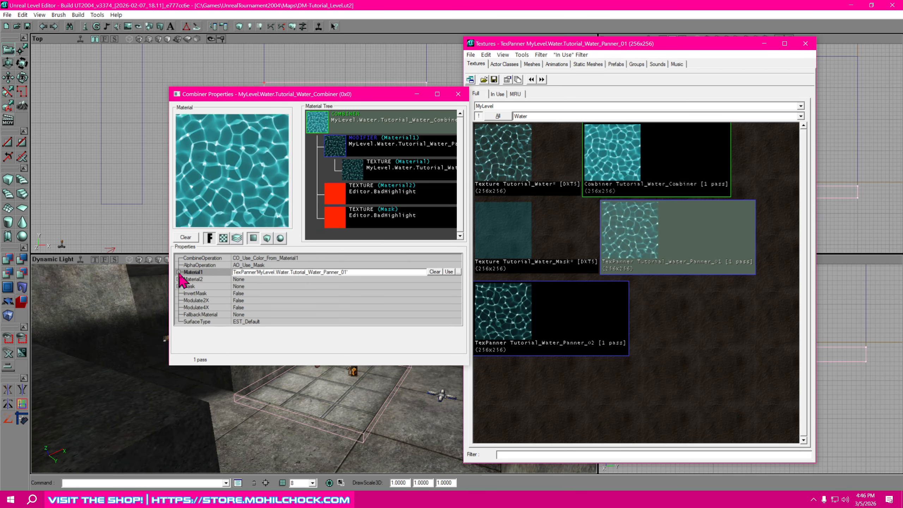
# Assign Tutorial_Water_Panner_02 as Material2 of the combiner.
pyautogui.click(515, 347)
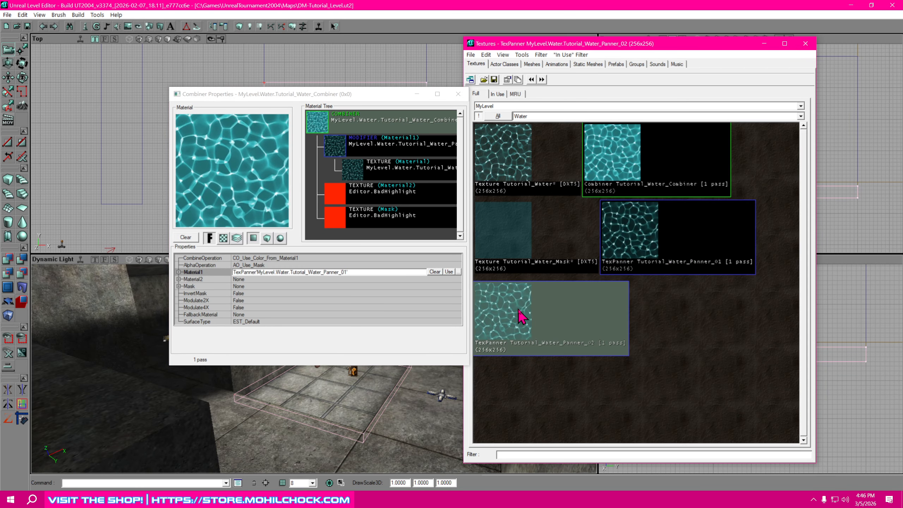
pyautogui.click(312, 279)
pyautogui.click(449, 279)
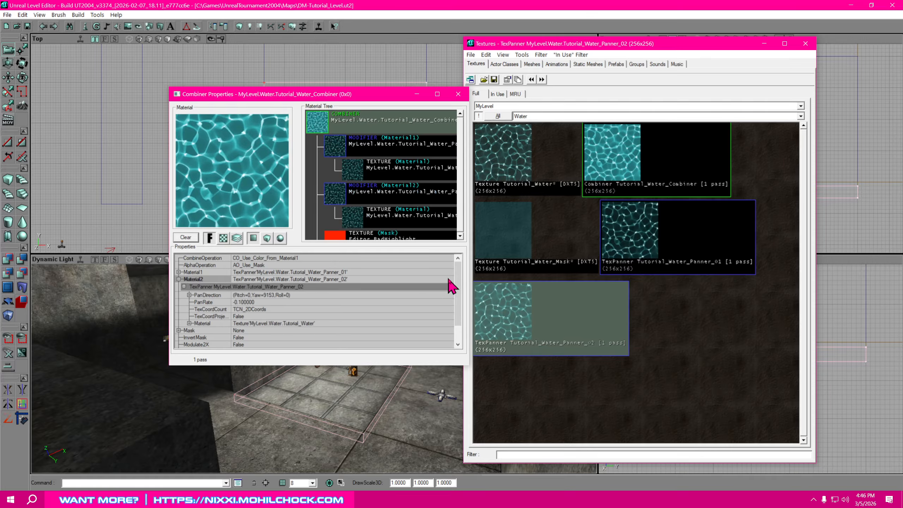
pyautogui.click(179, 279)
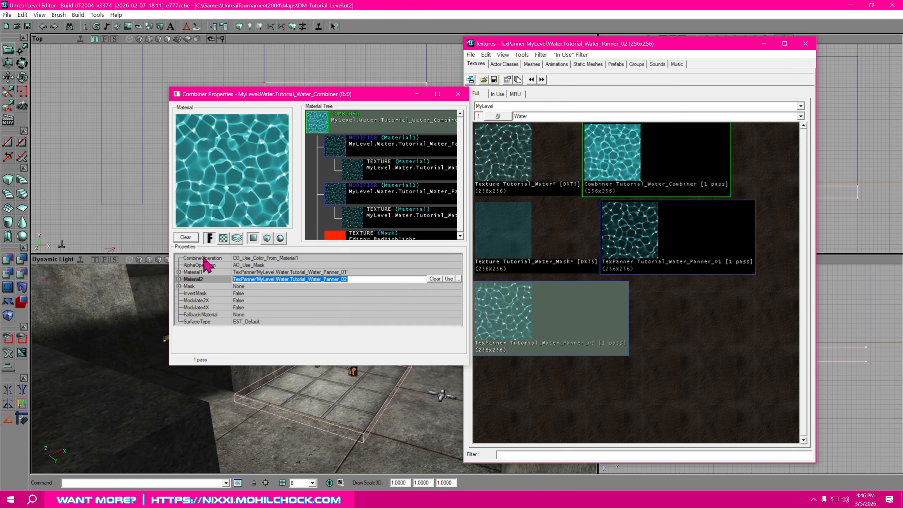
# Set the combiner's CombineOperation to CO_AlphaBlend_With_Mask and close its properties.
pyautogui.click(256, 258)
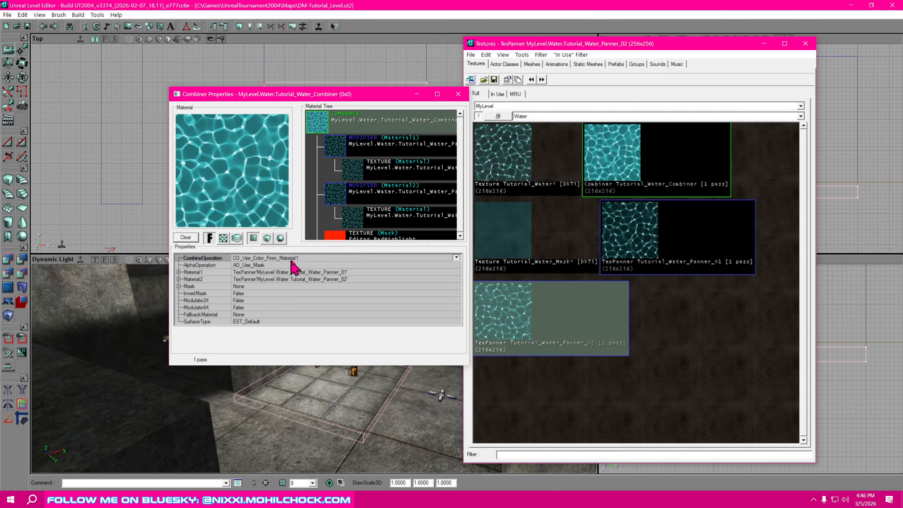
pyautogui.click(456, 258)
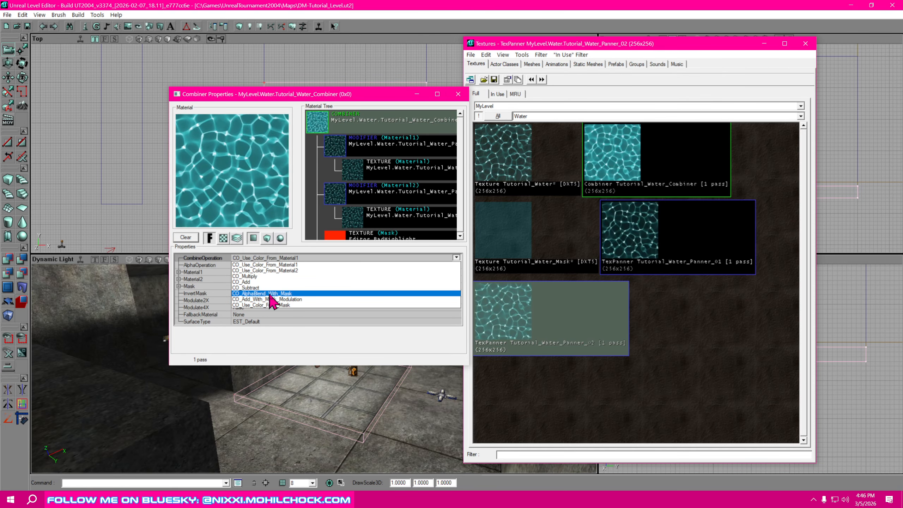
pyautogui.click(289, 294)
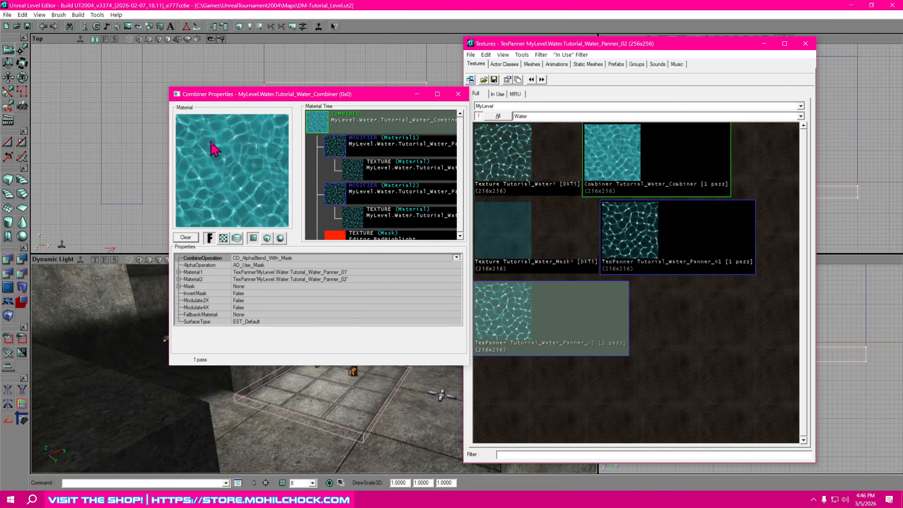
pyautogui.click(457, 95)
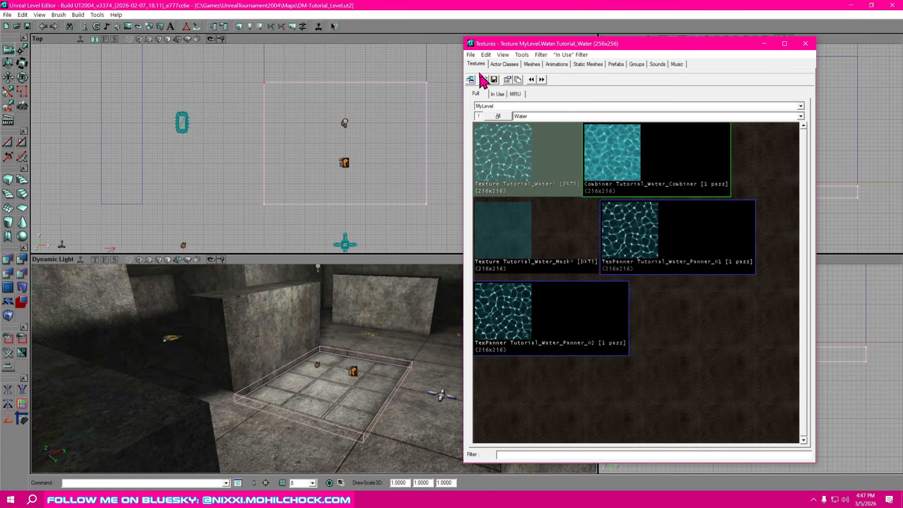
# Create a raw material of class Shader named Tutorial_Water in the Water group of the MyLevel package.
pyautogui.click(471, 55)
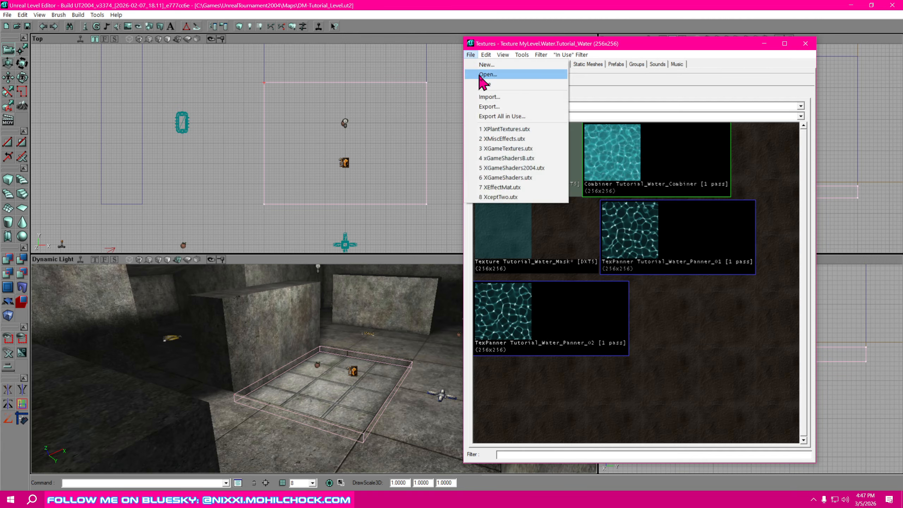
pyautogui.click(481, 65)
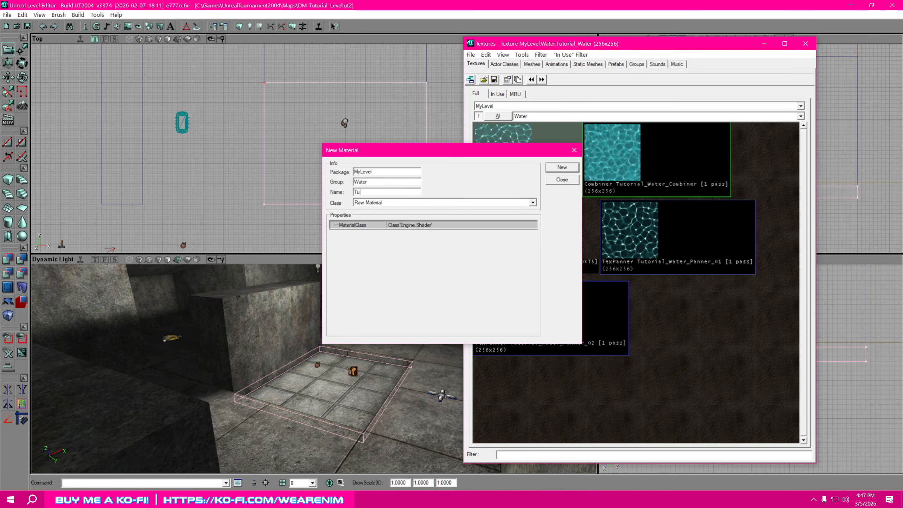
pyautogui.write('Tutorial_Water')
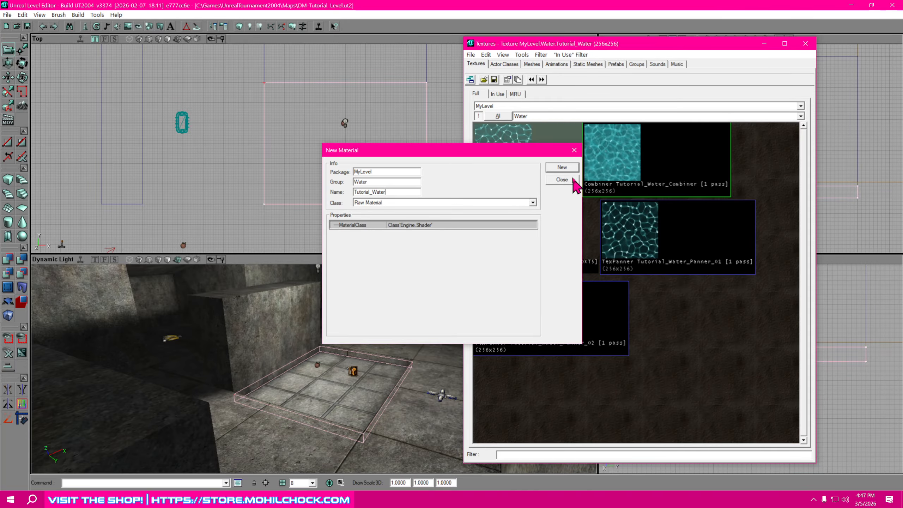
pyautogui.click(566, 167)
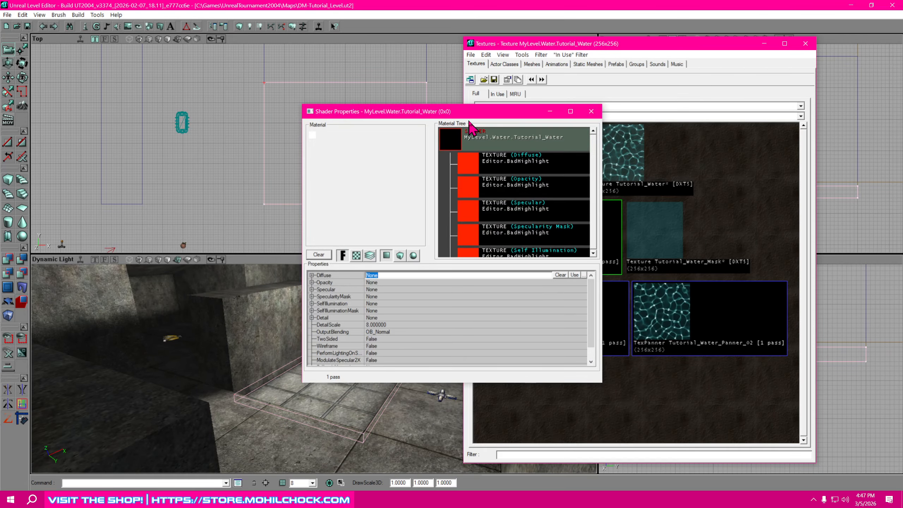
pyautogui.moveTo(491, 117); pyautogui.dragTo(350, 117)
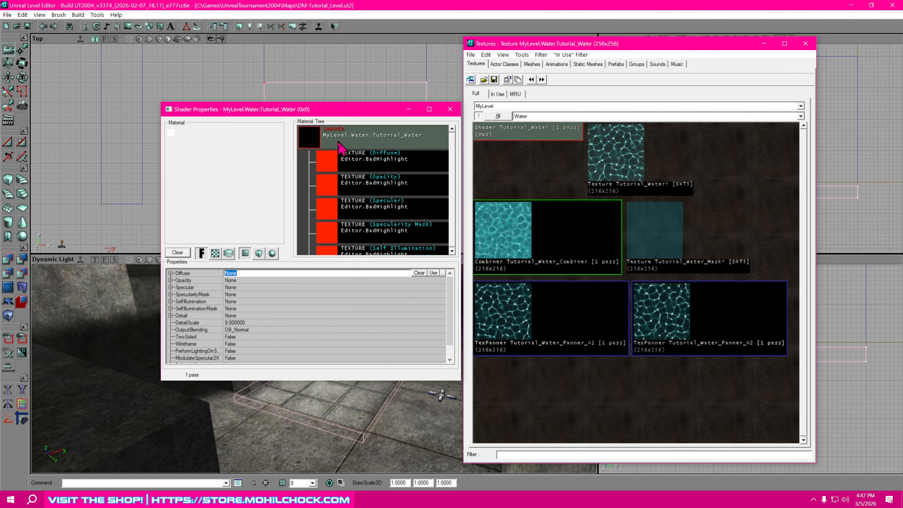
# Assign Tutorial_Water_Combiner as the Diffuse of the Tutorial_Water shader.
pyautogui.click(539, 239)
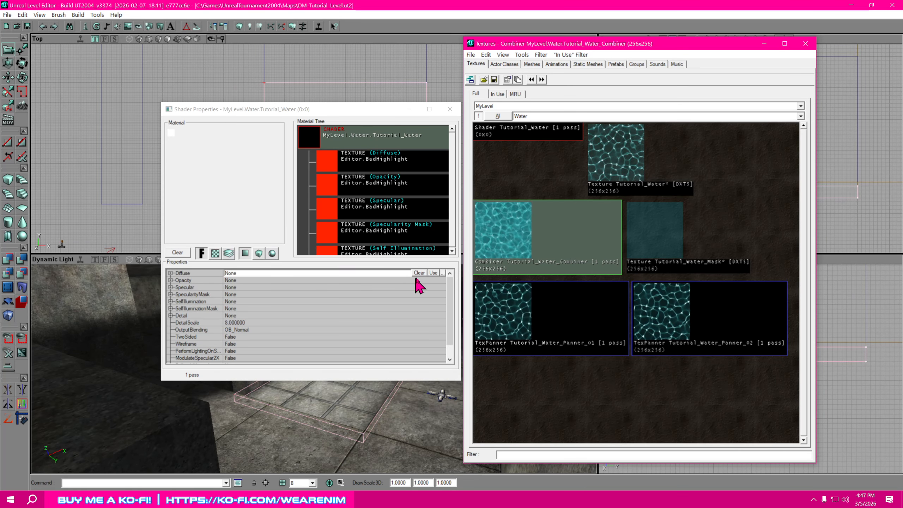
pyautogui.click(433, 273)
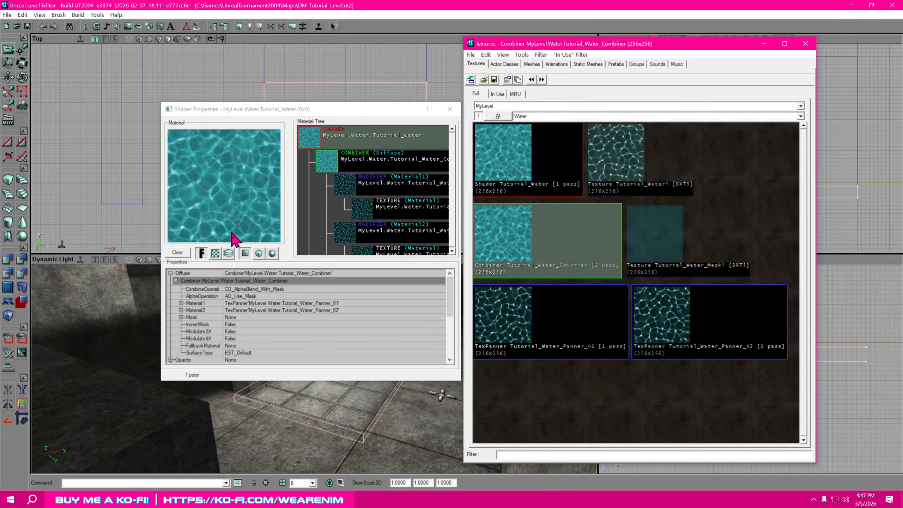
pyautogui.click(171, 274)
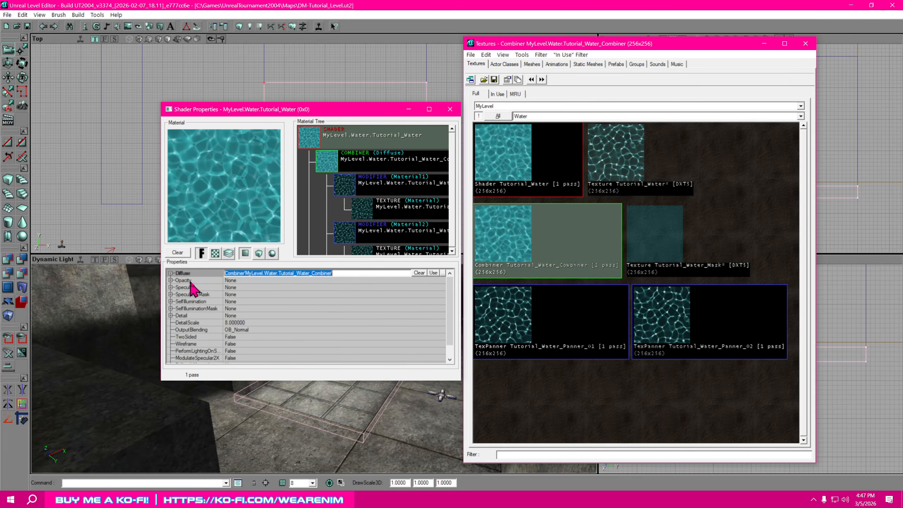
# Assign Tutorial_Water_Mask as the shader's Opacity and show the coloured checkerboard backdrop in the material preview.
pyautogui.click(234, 281)
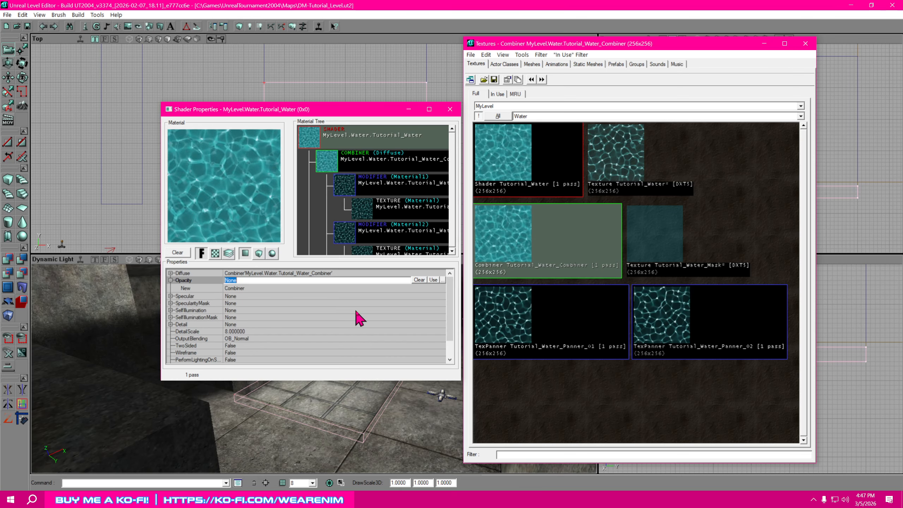
pyautogui.click(668, 249)
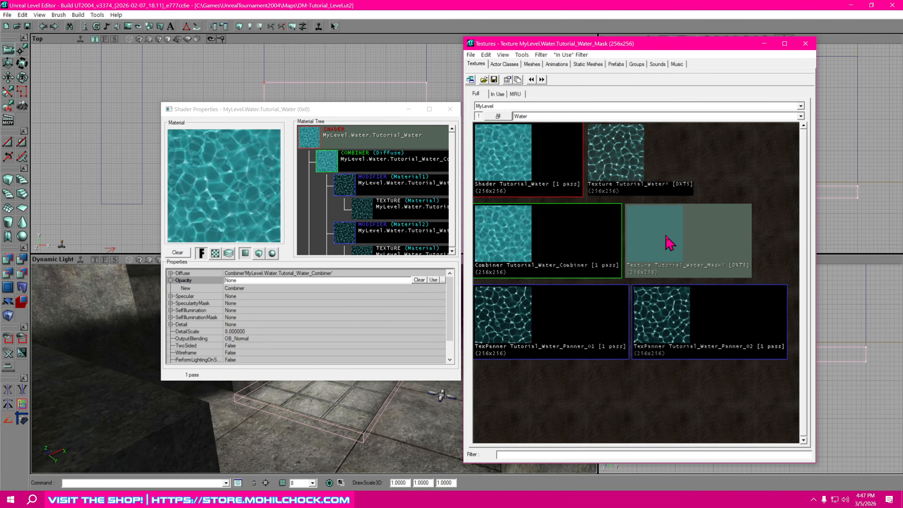
pyautogui.click(433, 281)
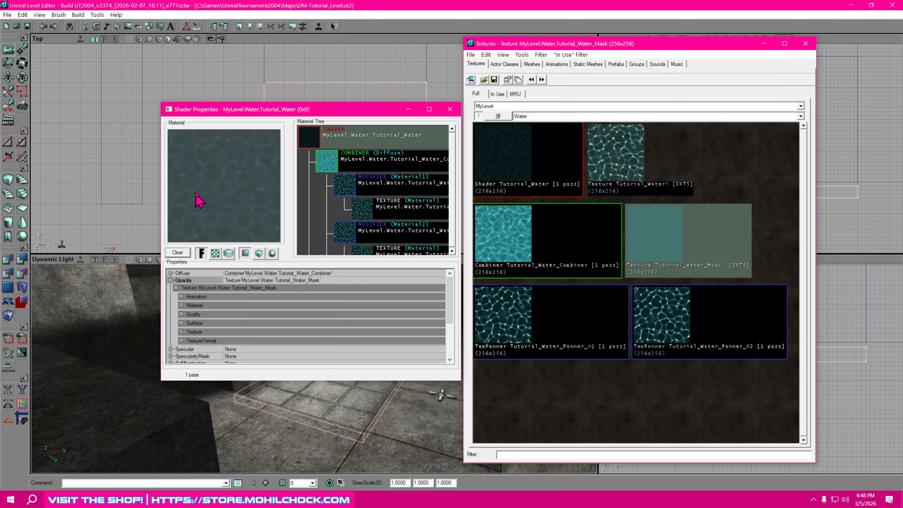
pyautogui.click(216, 254)
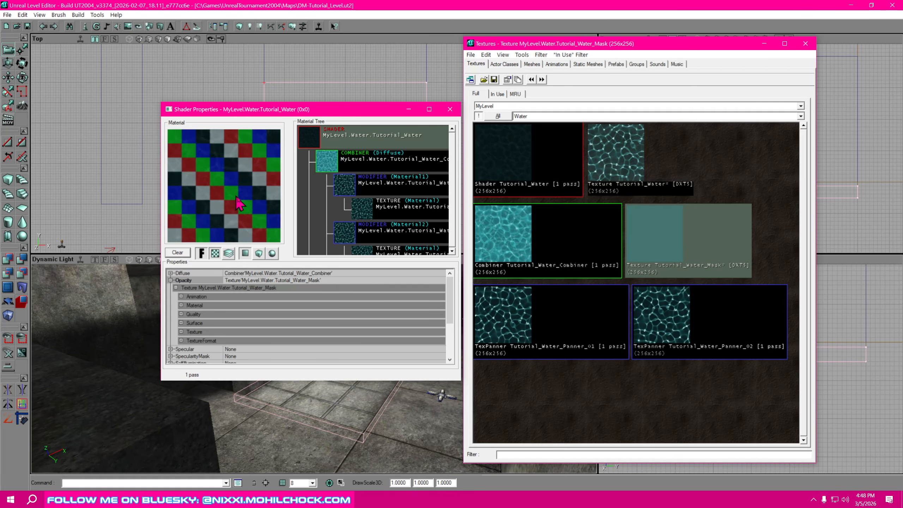
pyautogui.doubleClick(177, 281)
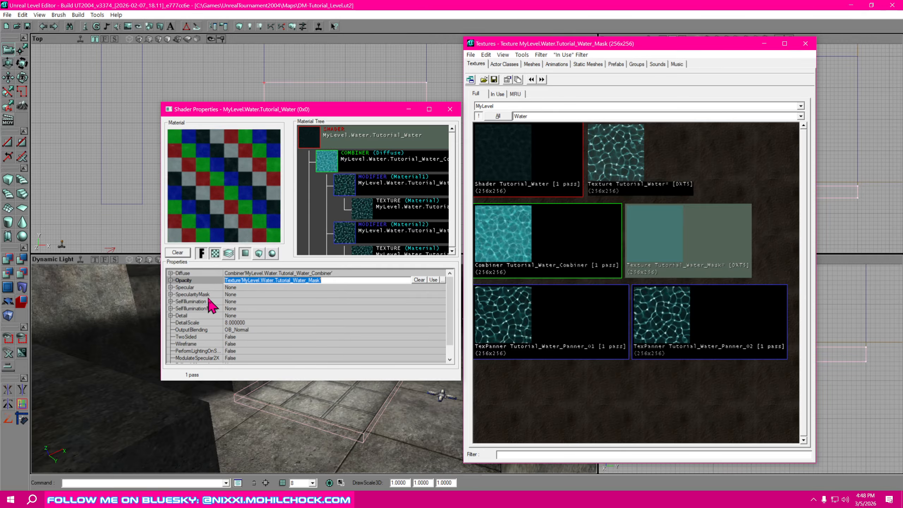
# Assign Tutorial_Water_Combiner as the Specular of the Tutorial_Water shader.
pyautogui.click(240, 295)
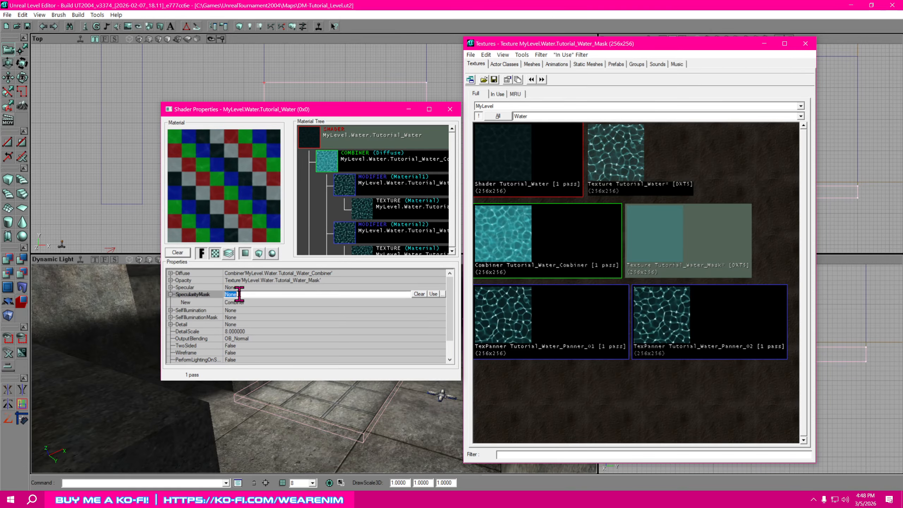
pyautogui.click(197, 288)
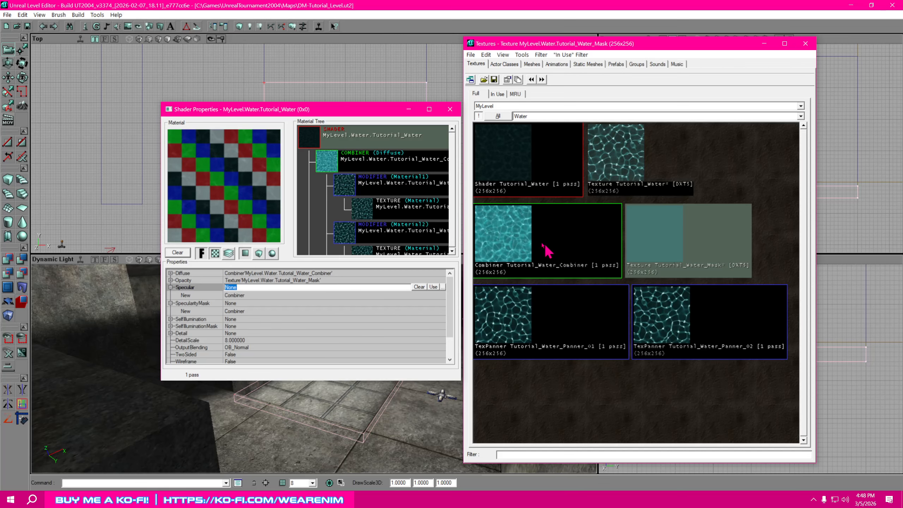
pyautogui.click(521, 247)
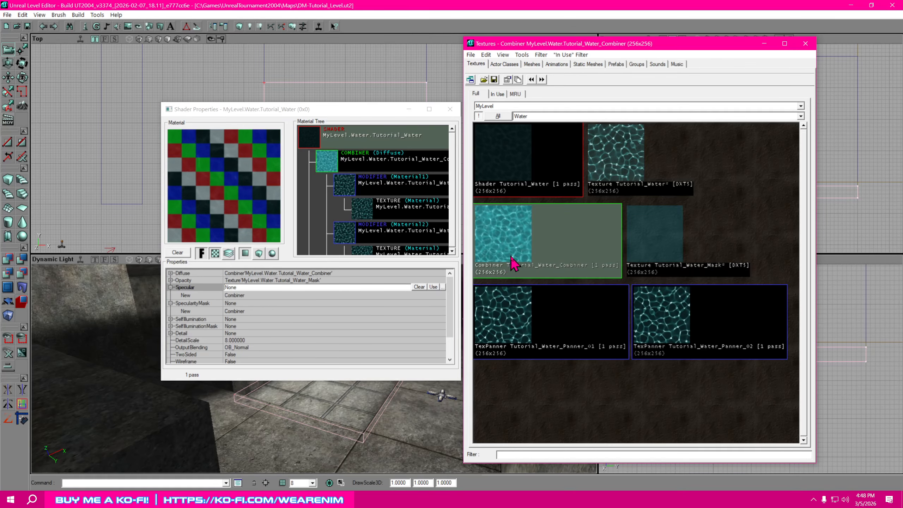
pyautogui.click(434, 286)
pyautogui.click(433, 286)
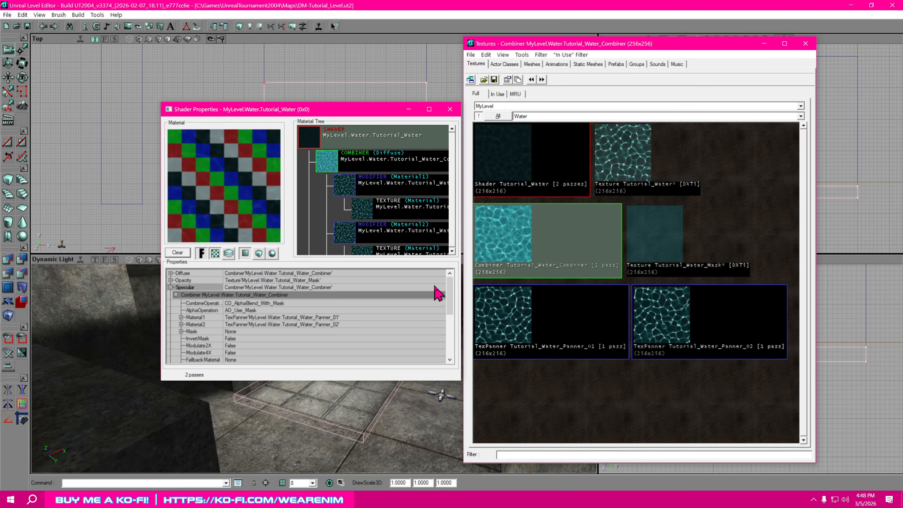
pyautogui.click(173, 287)
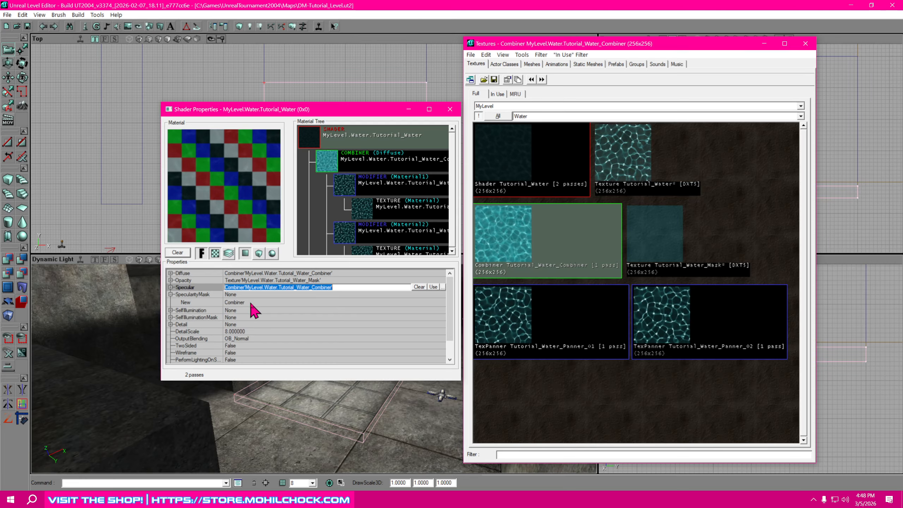
pyautogui.click(429, 303)
pyautogui.click(660, 251)
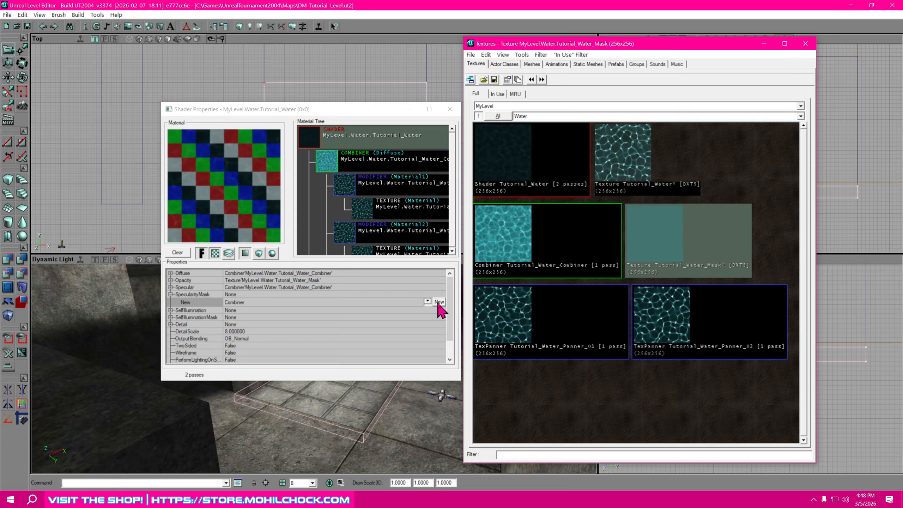
pyautogui.click(170, 294)
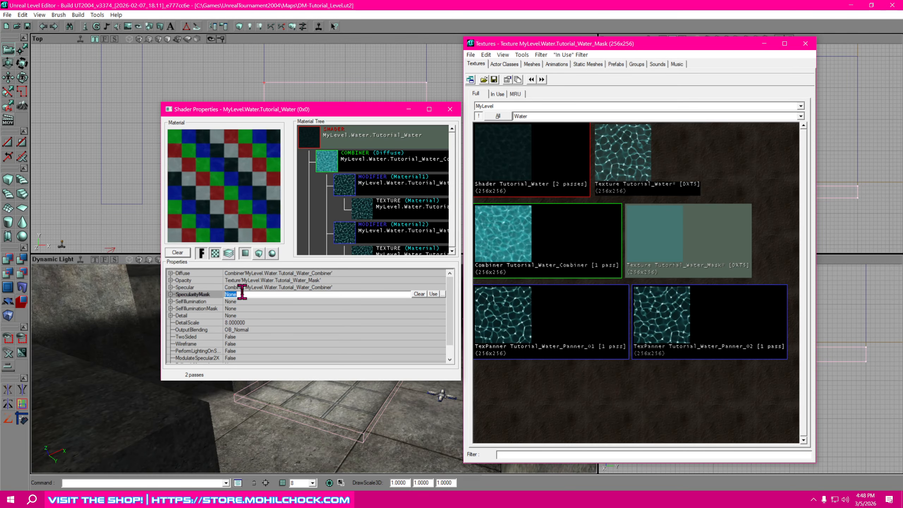
# Assign Tutorial_Water_Combiner as the SelfIllumination of the Tutorial_Water shader.
pyautogui.click(170, 301)
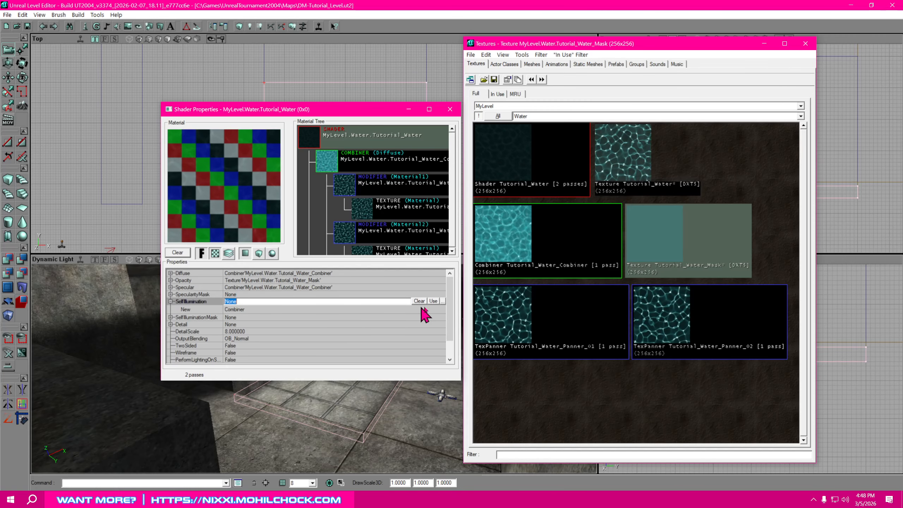
pyautogui.click(512, 245)
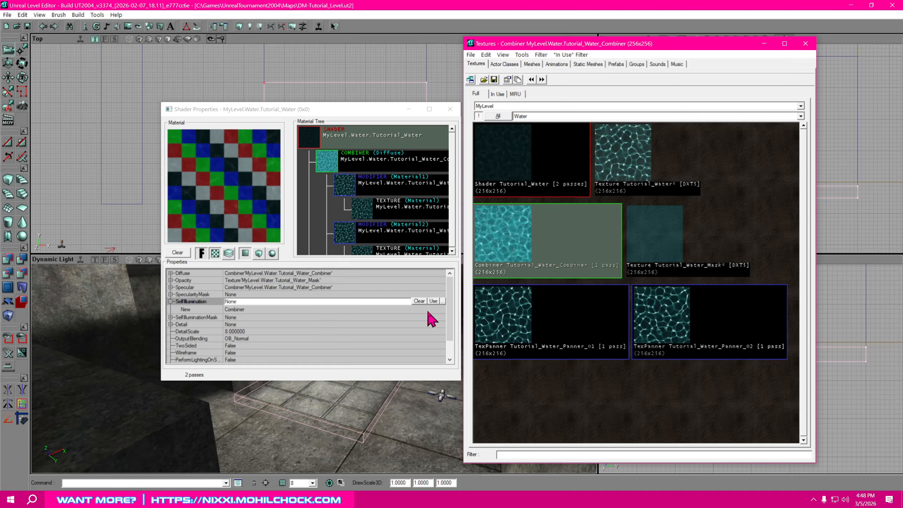
pyautogui.click(432, 300)
pyautogui.click(171, 301)
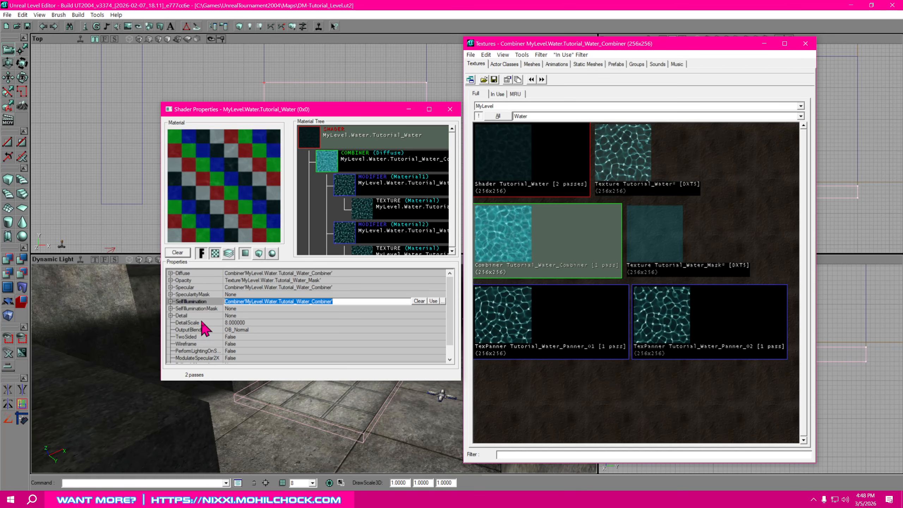
# Assign Tutorial_Water_Mask as the SelfIlluminationMask of the Tutorial_Water shader.
pyautogui.click(170, 308)
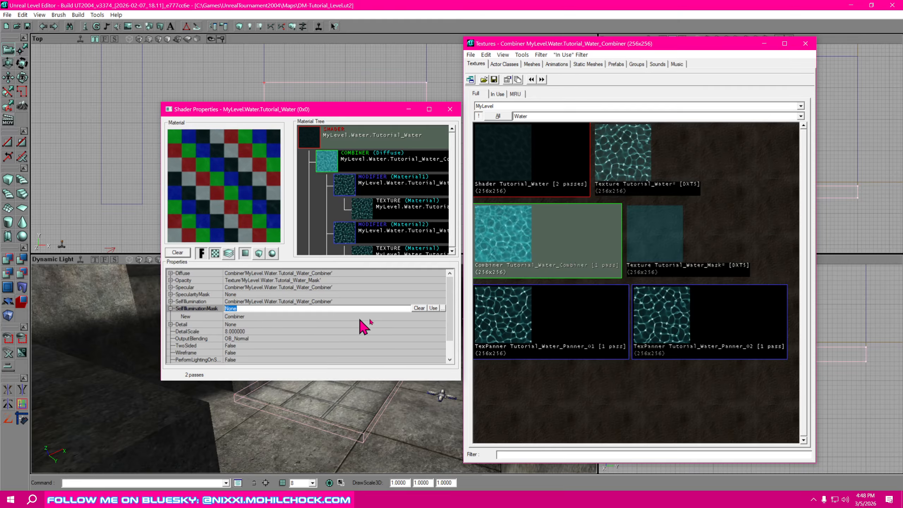
pyautogui.click(650, 259)
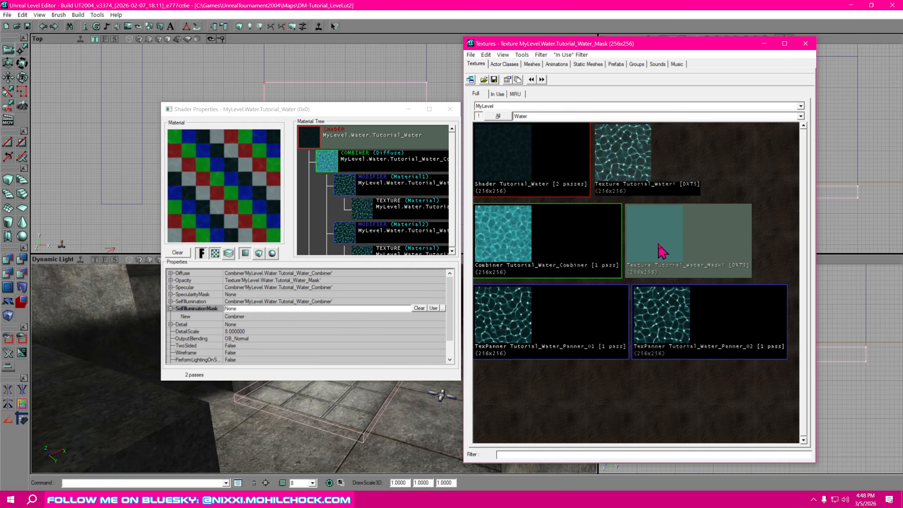
pyautogui.click(433, 308)
pyautogui.click(170, 308)
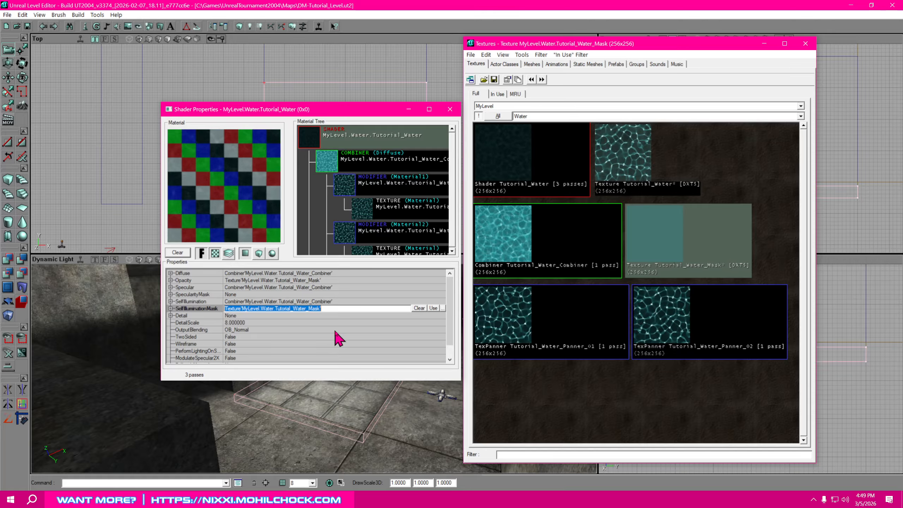
# Set the SurfaceType of the Tutorial_Water shader to EST_Water.
pyautogui.scroll(-1, 337, 339)
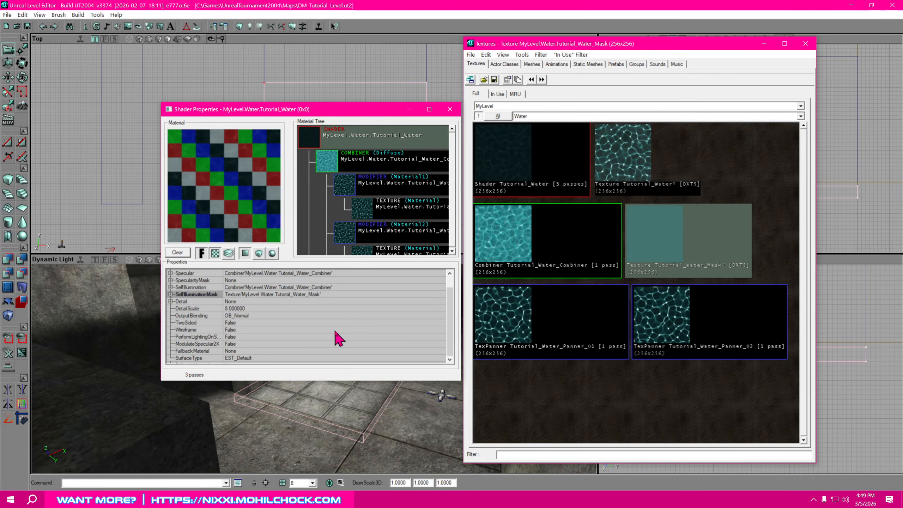
pyautogui.scroll(1, 337, 338)
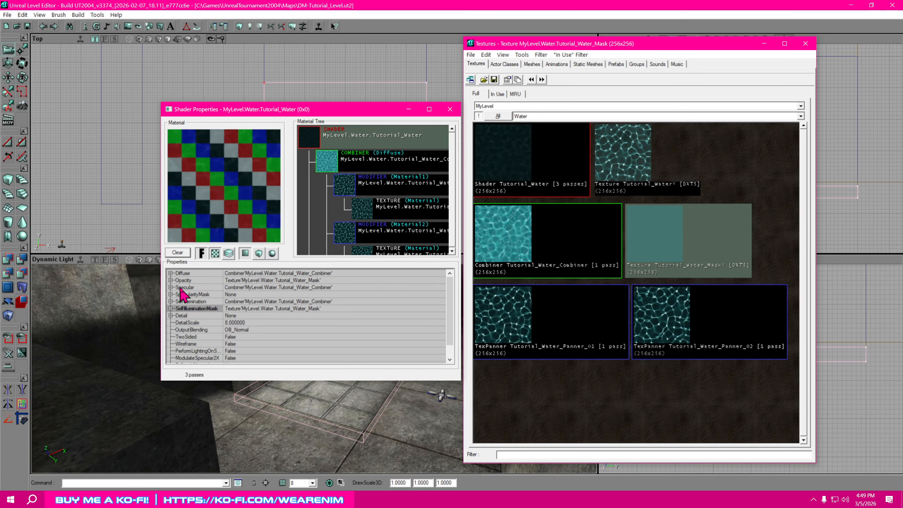
pyautogui.scroll(-1, 279, 328)
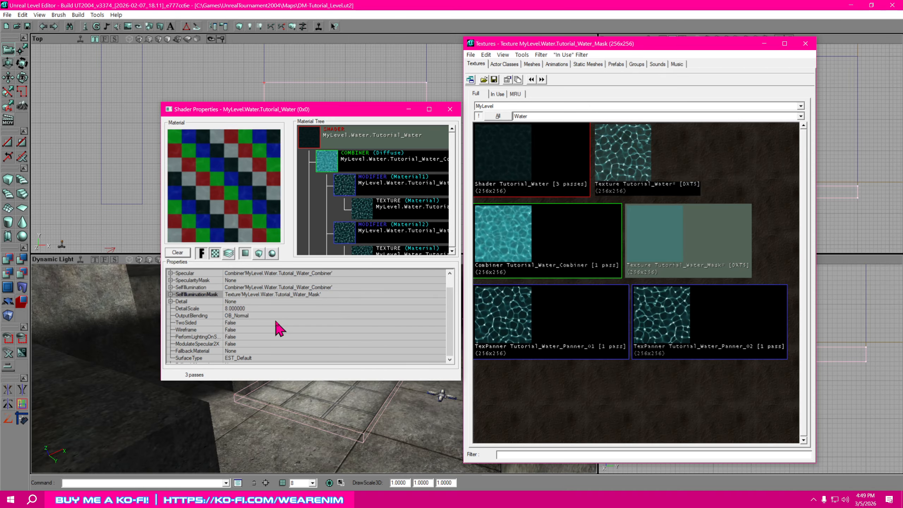
pyautogui.click(257, 358)
pyautogui.click(441, 357)
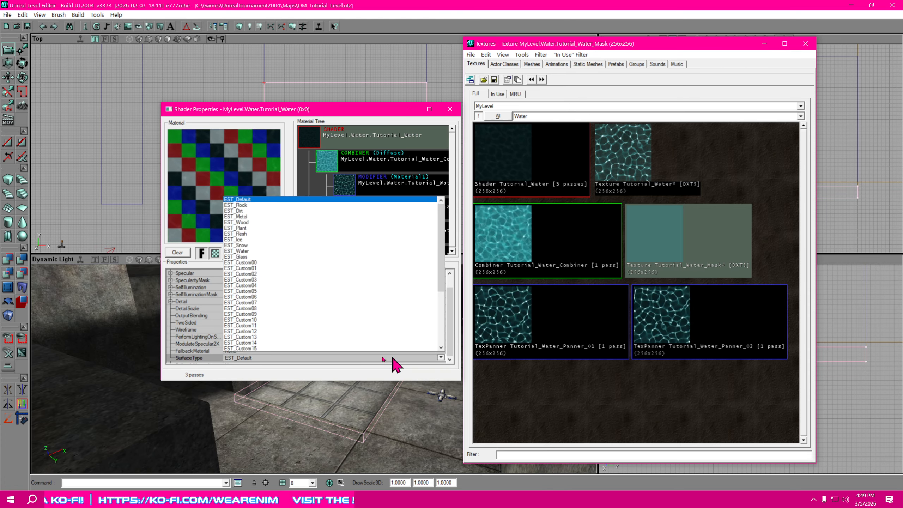
pyautogui.click(259, 252)
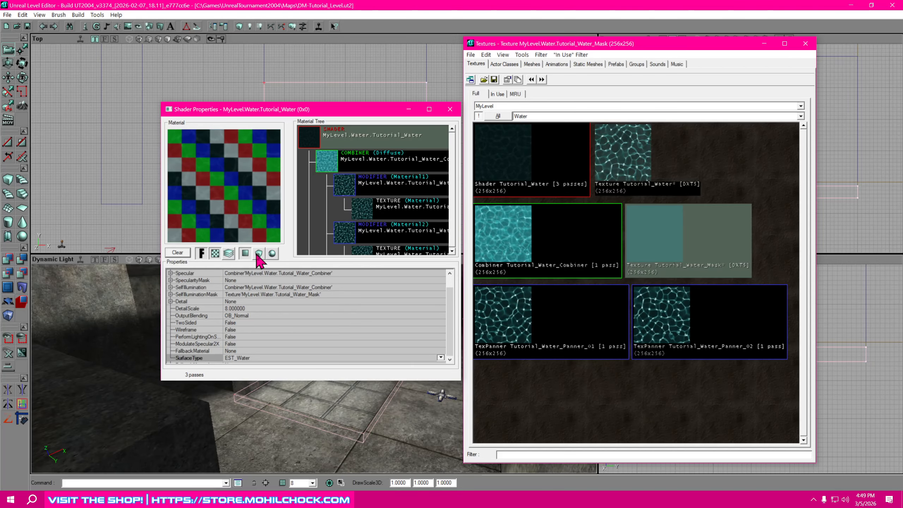
# Assign Tutorial_Water_Combiner as the FallbackMaterial of the Tutorial_Water shader.
pyautogui.click(242, 351)
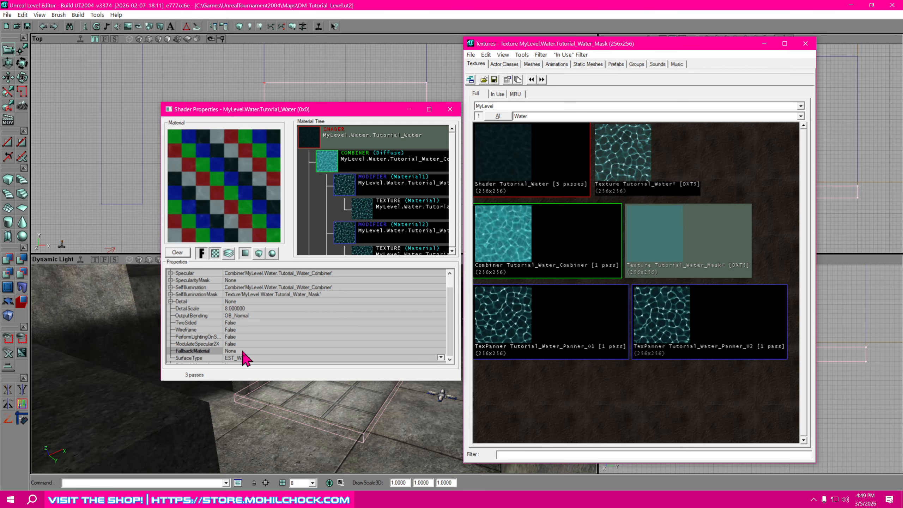
pyautogui.click(530, 240)
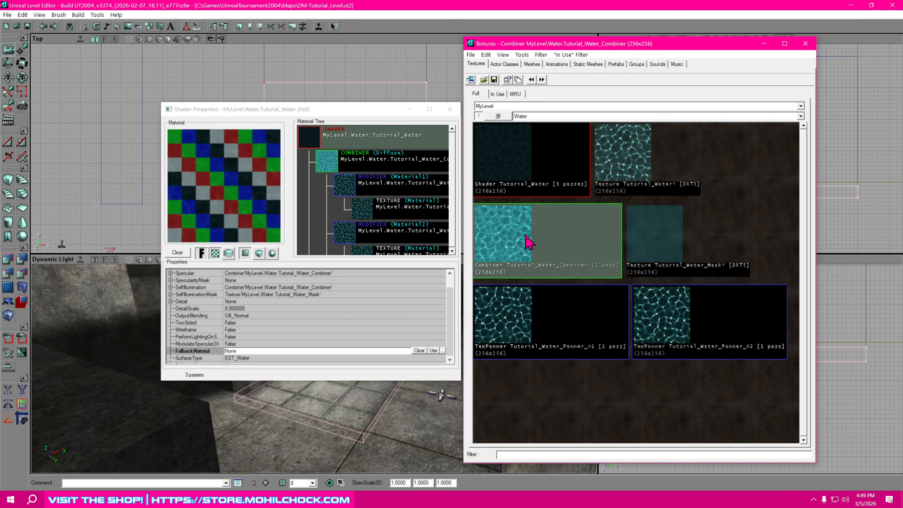
pyautogui.click(434, 351)
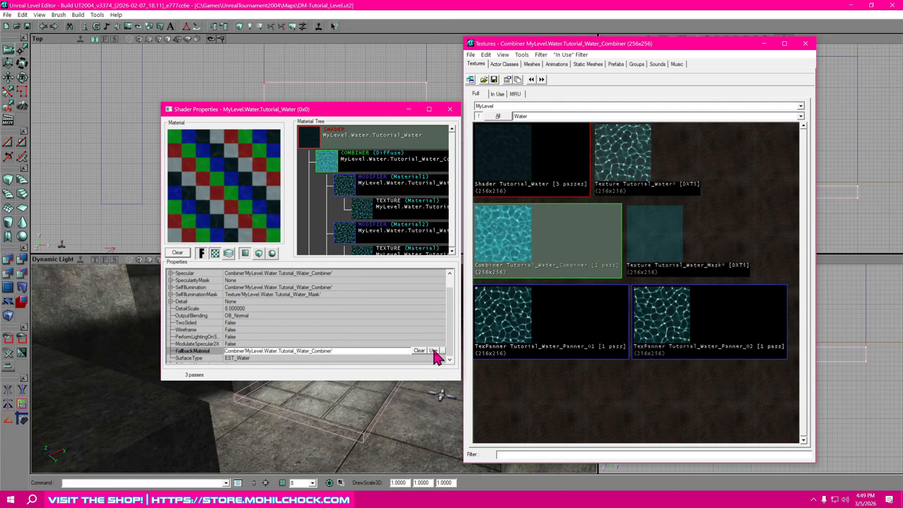
# Set TwoSided to True for the Tutorial_Water shader and close its properties.
pyautogui.click(240, 323)
pyautogui.click(441, 322)
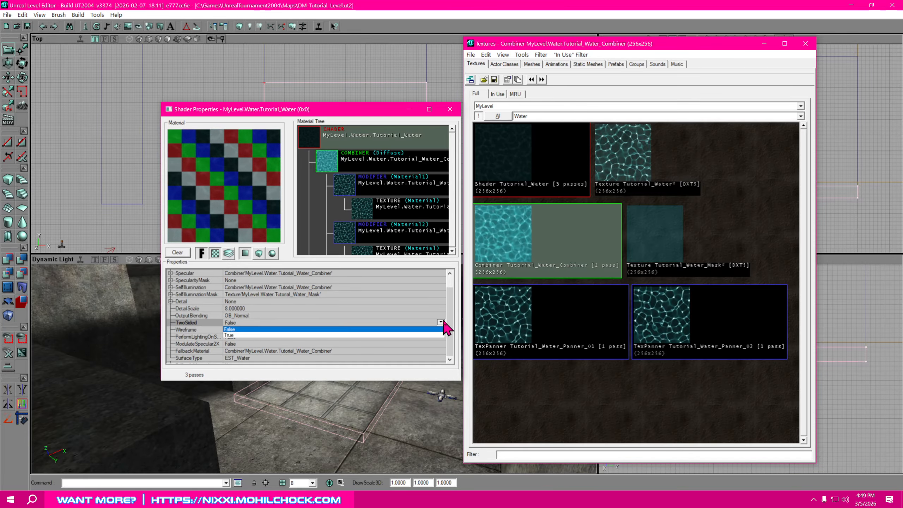
pyautogui.click(233, 335)
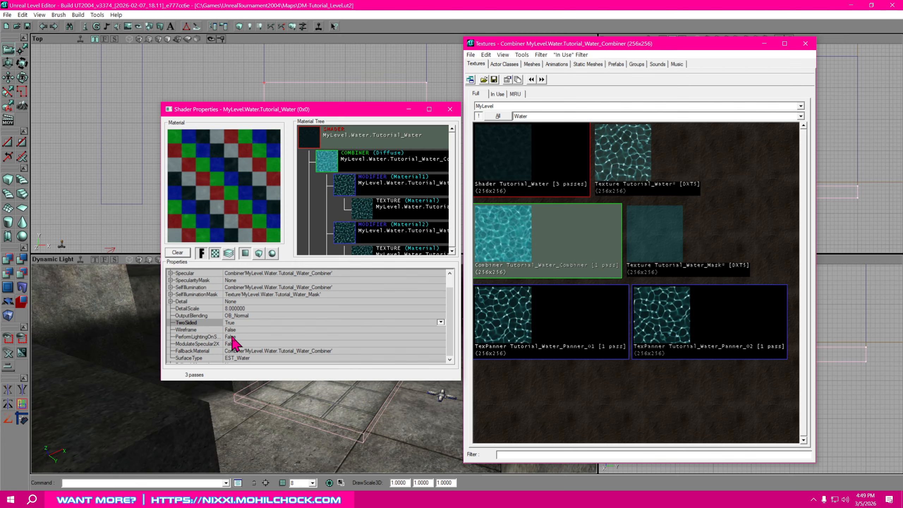
pyautogui.scroll(1, 251, 330)
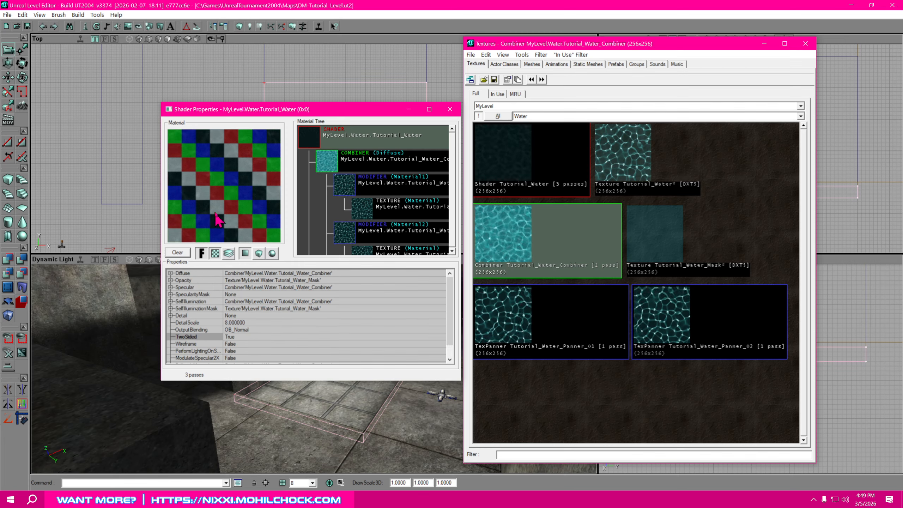
pyautogui.moveTo(266, 110); pyautogui.dragTo(310, 140)
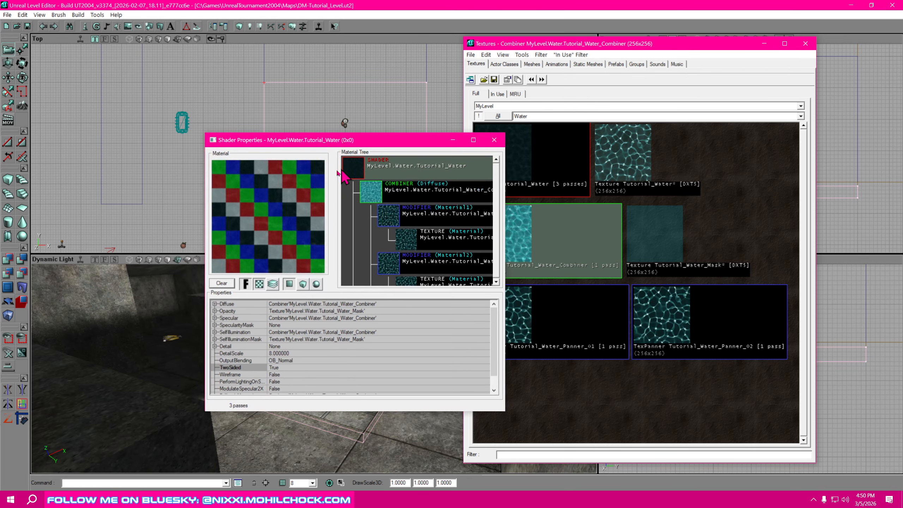
pyautogui.click(494, 140)
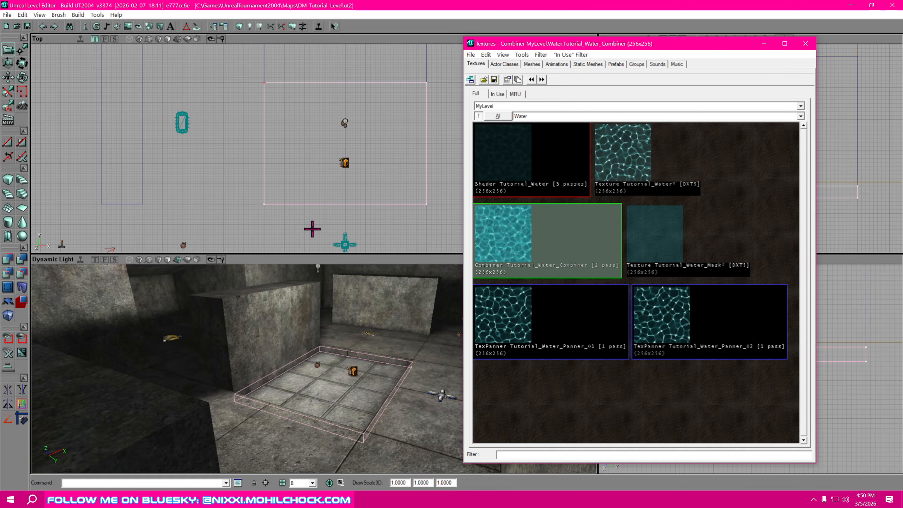
pyautogui.moveTo(352, 342); pyautogui.dragTo(375, 374, button='right')
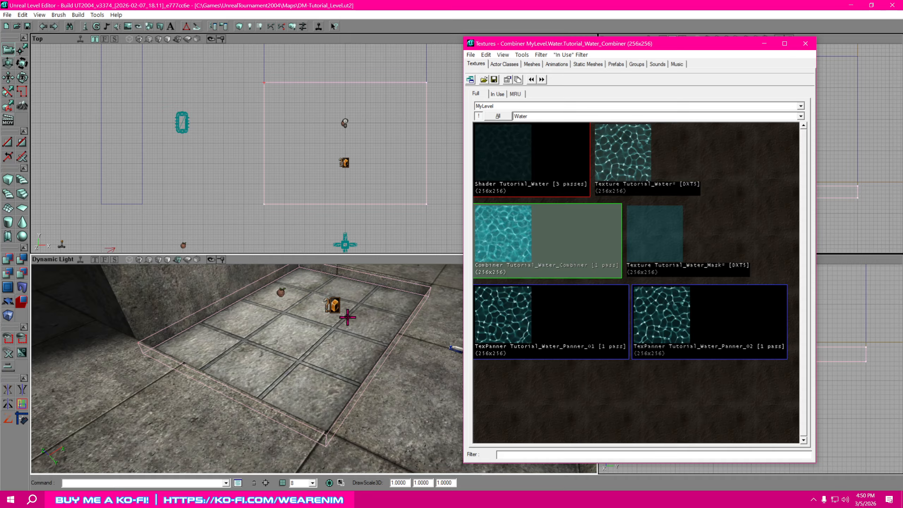
pyautogui.moveTo(347, 317)
pyautogui.mouseDown()
pyautogui.moveTo(335, 316)
pyautogui.moveTo(345, 317)
pyautogui.mouseUp()
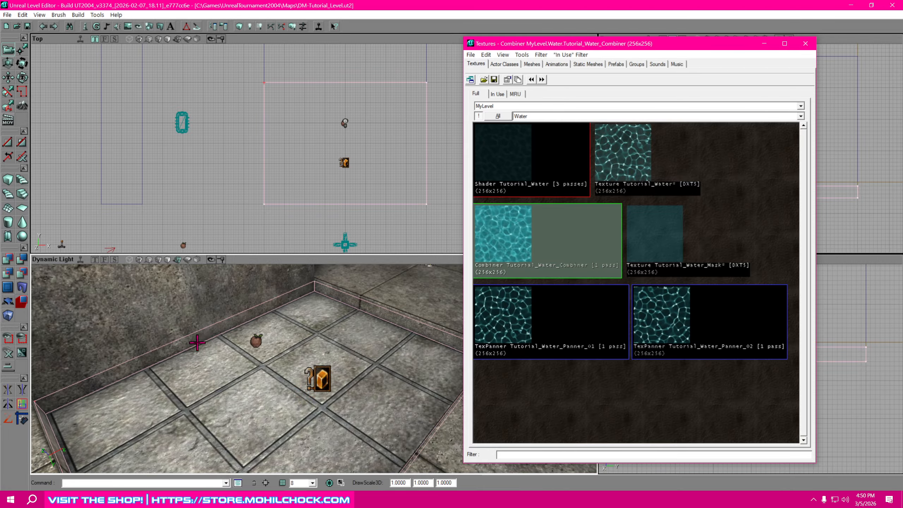
pyautogui.moveTo(331, 351); pyautogui.dragTo(245, 353)
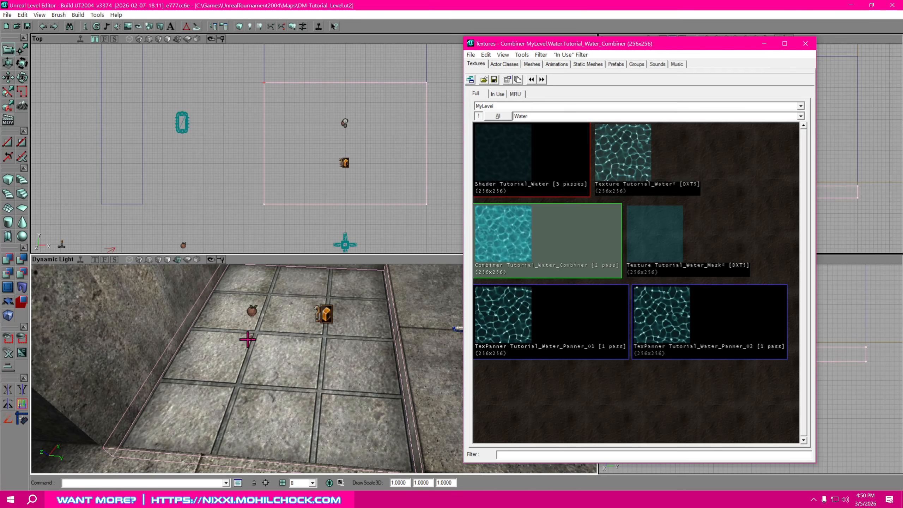
pyautogui.moveTo(345, 422); pyautogui.dragTo(294, 413, button='right')
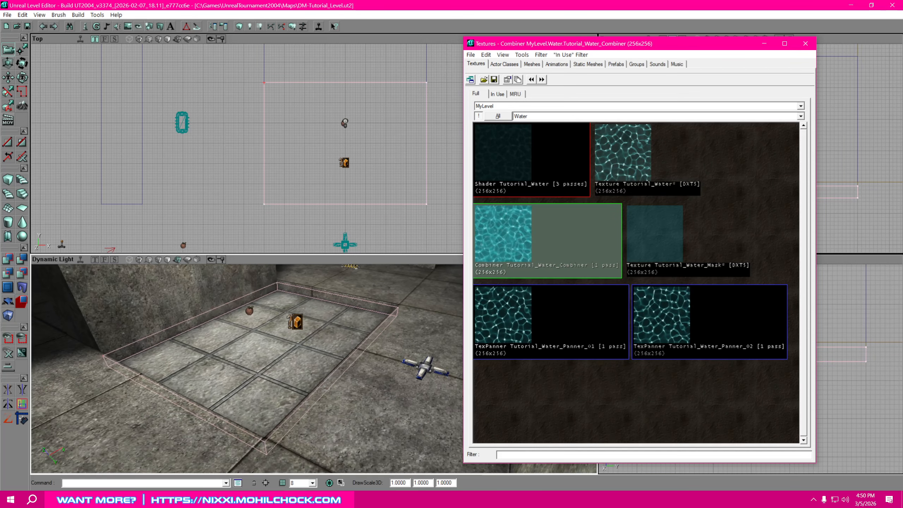
pyautogui.moveTo(293, 391); pyautogui.dragTo(294, 377)
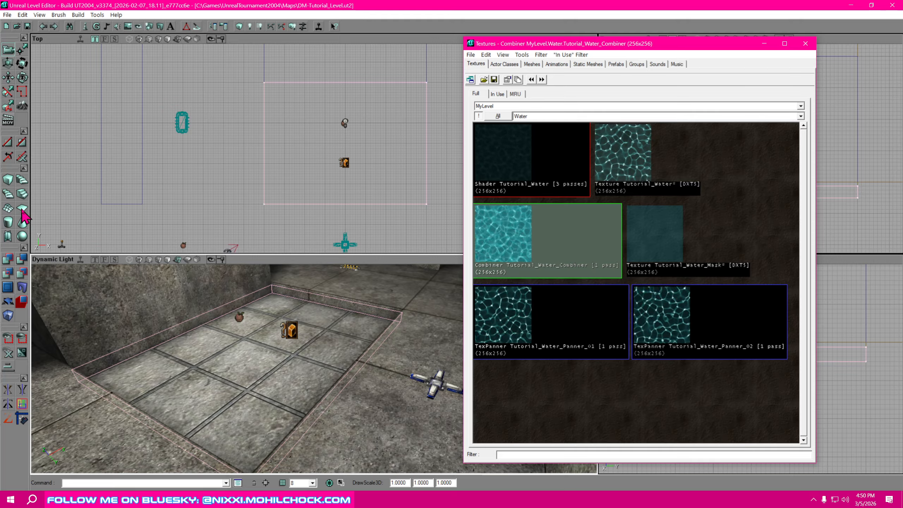
# Move the sheet builder brush over the recessed pool in the Top view, aligning it with one of the pool's corners.
pyautogui.scroll(-6, 295, 216)
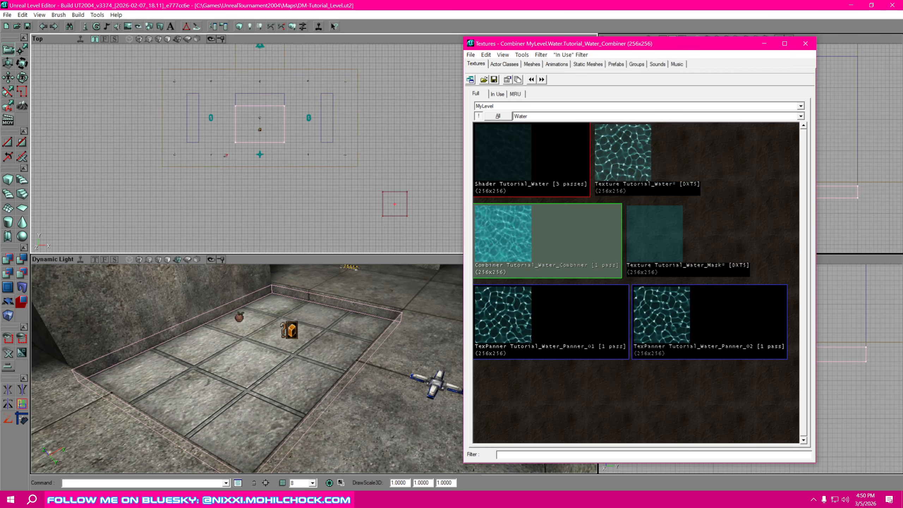
pyautogui.keyDown('ctrl'); pyautogui.moveTo(394, 222); pyautogui.dragTo(380, 214); pyautogui.keyUp('ctrl')
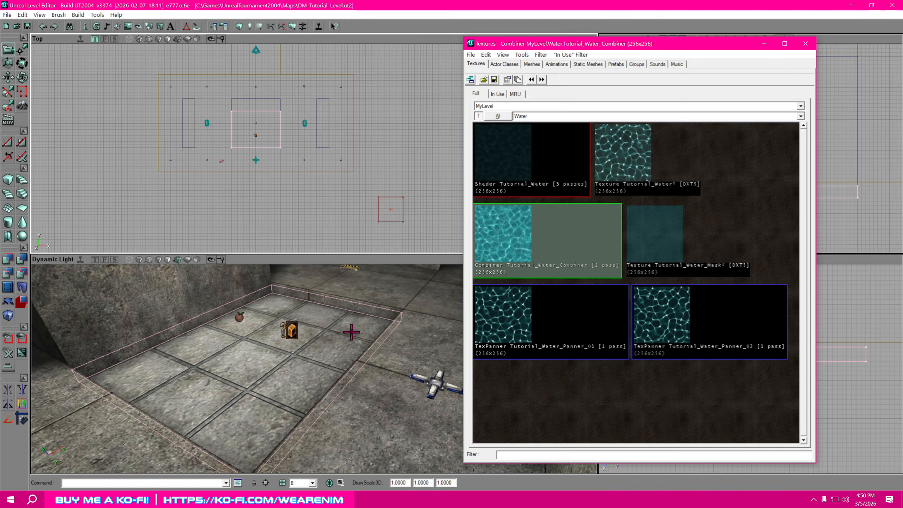
pyautogui.moveTo(329, 323); pyautogui.dragTo(334, 325)
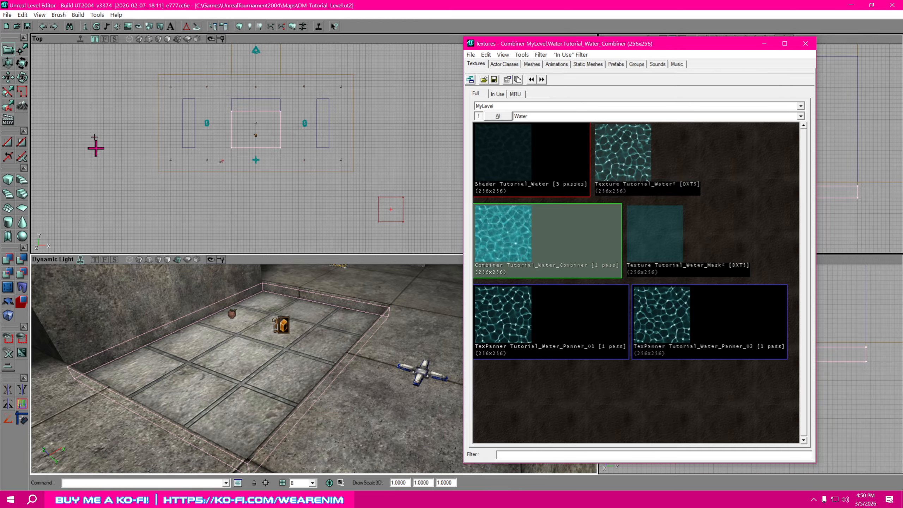
pyautogui.moveTo(708, 57); pyautogui.dragTo(902, 85)
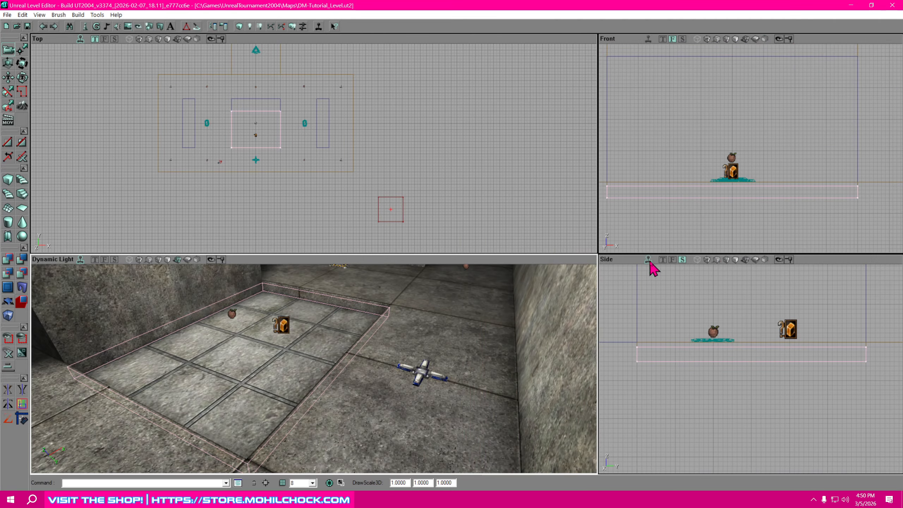
pyautogui.click(653, 207)
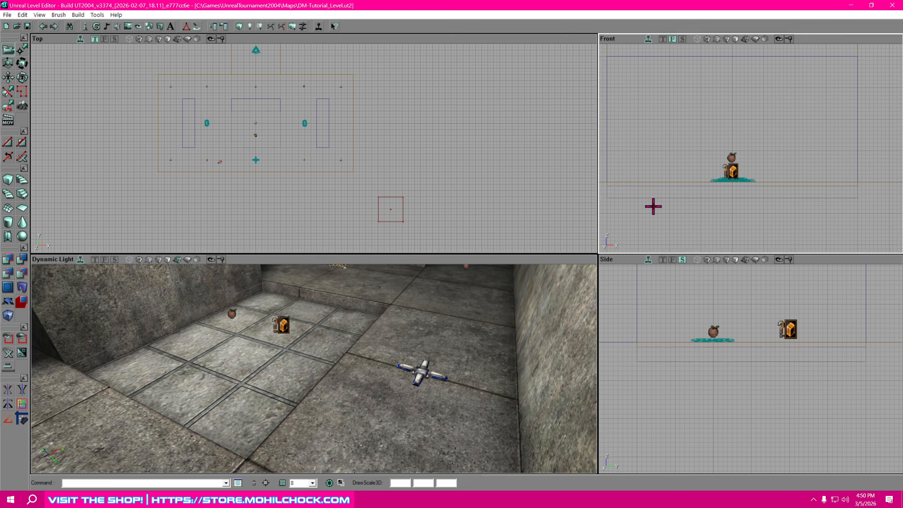
pyautogui.click(393, 221)
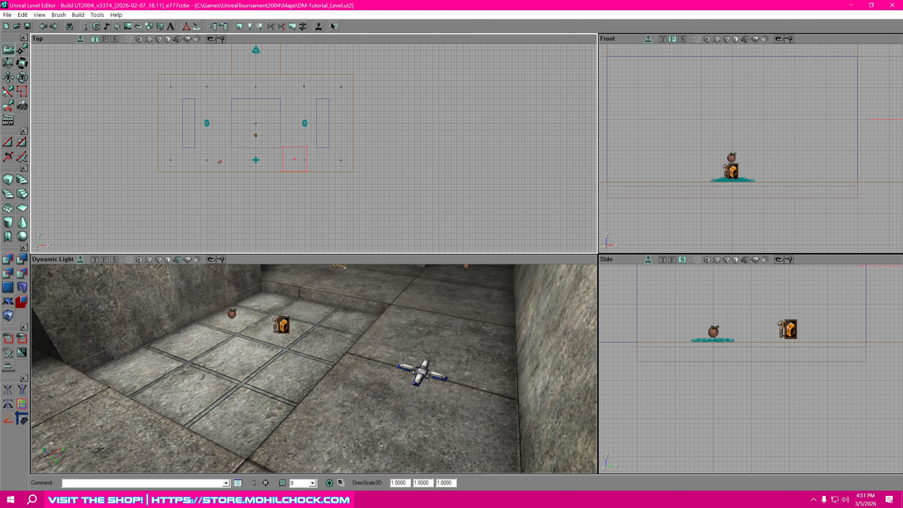
pyautogui.moveTo(393, 221)
pyautogui.keyDown('ctrl'); pyautogui.mouseDown()
pyautogui.moveTo(386, 210)
pyautogui.moveTo(497, 251)
pyautogui.moveTo(533, 291)
pyautogui.moveTo(403, 205)
pyautogui.moveTo(385, 46)
pyautogui.moveTo(405, 40)
pyautogui.mouseUp(); pyautogui.keyUp('ctrl')
pyautogui.scroll(5, 418, 220)
pyautogui.keyDown('ctrl'); pyautogui.moveTo(417, 220); pyautogui.dragTo(382, 238); pyautogui.keyUp('ctrl')
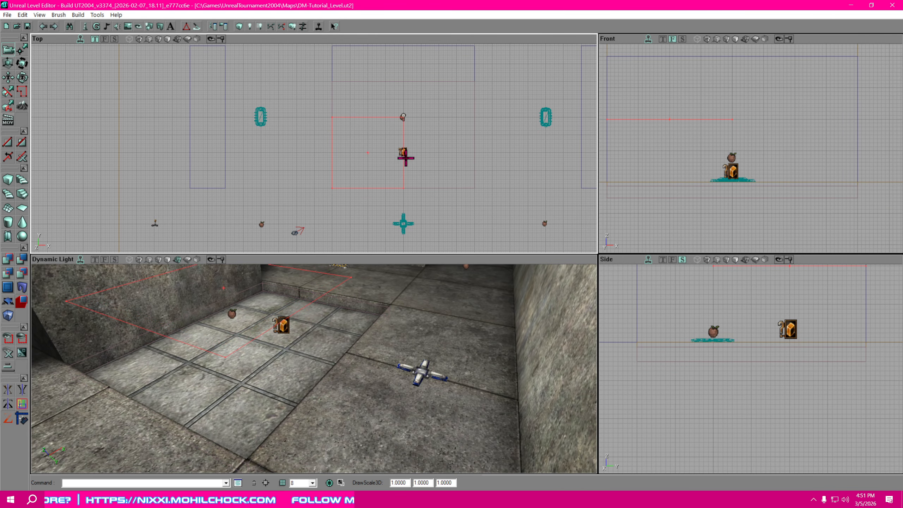
# Stretch the sheet builder brush by its vertices to match the full outline of the recessed pool.
pyautogui.click(22, 51)
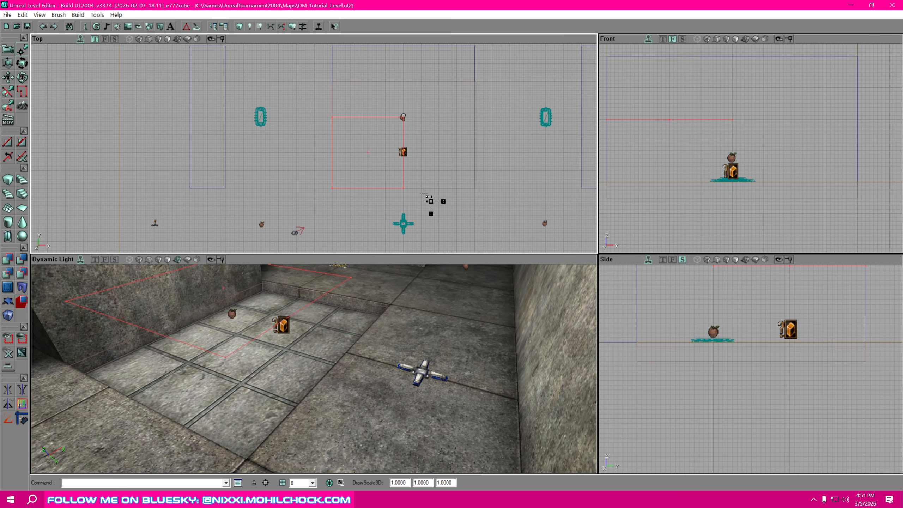
pyautogui.keyDown('ctrl'); pyautogui.keyDown('alt'); pyautogui.moveTo(431, 201); pyautogui.dragTo(431, 199); pyautogui.keyUp('alt'); pyautogui.keyUp('ctrl')
pyautogui.keyDown('ctrl'); pyautogui.keyDown('alt'); pyautogui.moveTo(489, 128); pyautogui.dragTo(316, 95); pyautogui.keyUp('alt'); pyautogui.keyUp('ctrl')
pyautogui.keyDown('ctrl'); pyautogui.moveTo(475, 118); pyautogui.dragTo(472, 82); pyautogui.keyUp('ctrl')
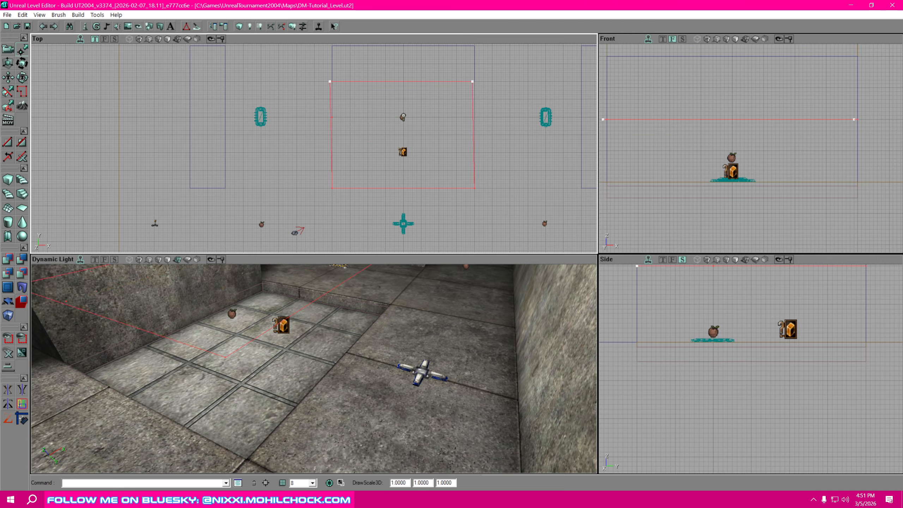
# Lower the sheet builder brush in the Front view to just below the floor level, inside the pool's rim.
pyautogui.click(691, 127)
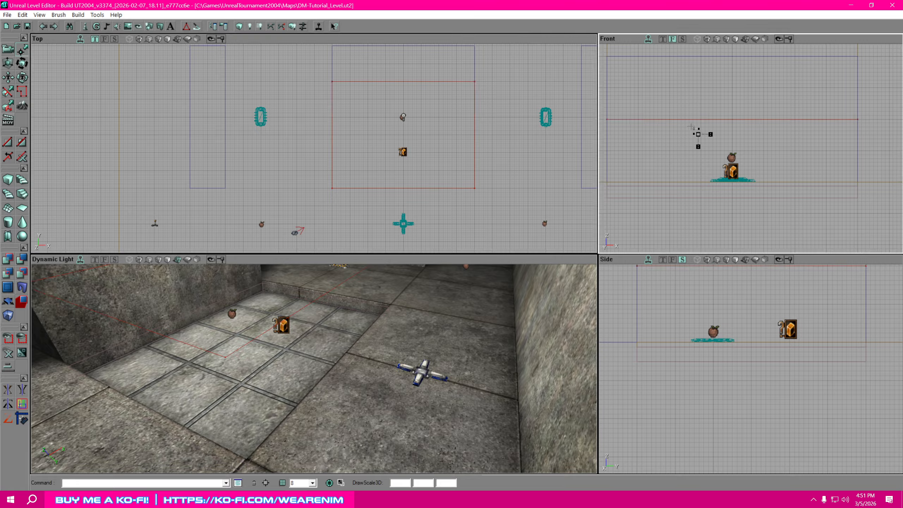
pyautogui.click(685, 120)
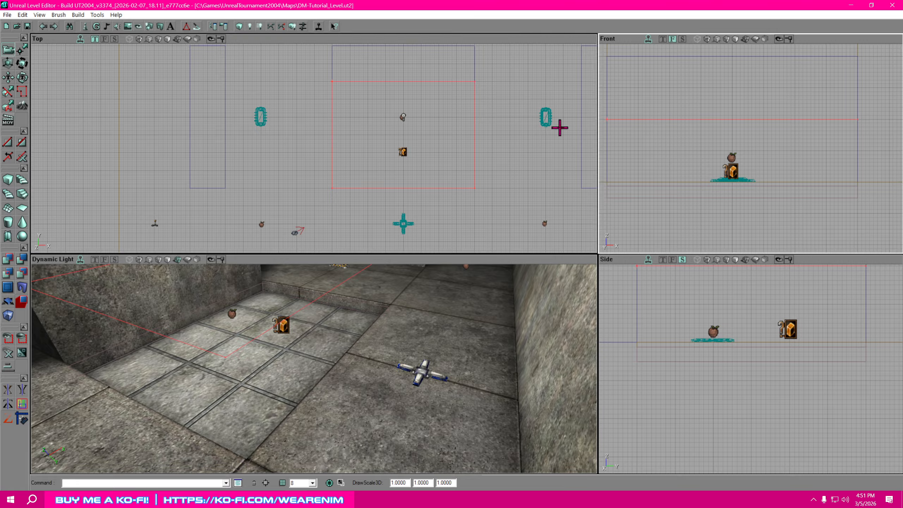
pyautogui.keyDown('ctrl'); pyautogui.moveTo(684, 119); pyautogui.dragTo(685, 186); pyautogui.keyUp('ctrl')
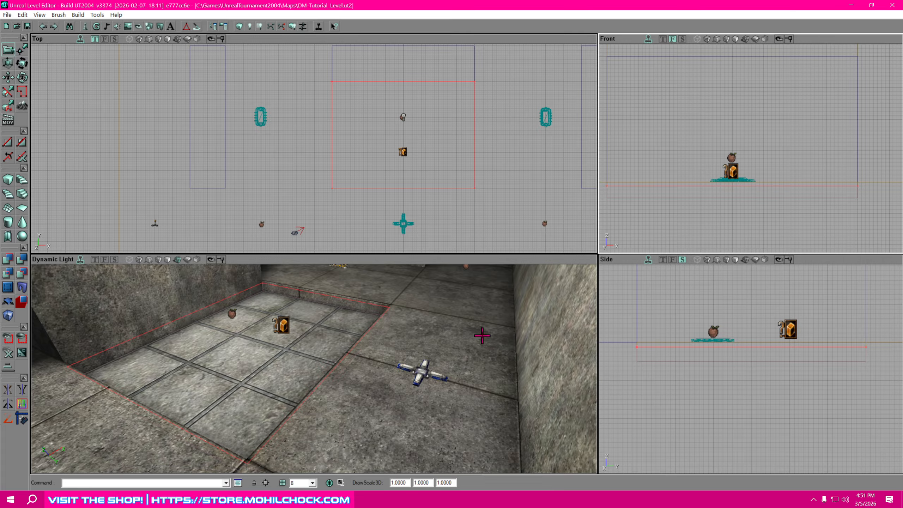
# Add the sheet over the pool as a special Non Solid Brush textured with the Tutorial_Water shader.
pyautogui.moveTo(482, 335); pyautogui.dragTo(433, 337, button='right')
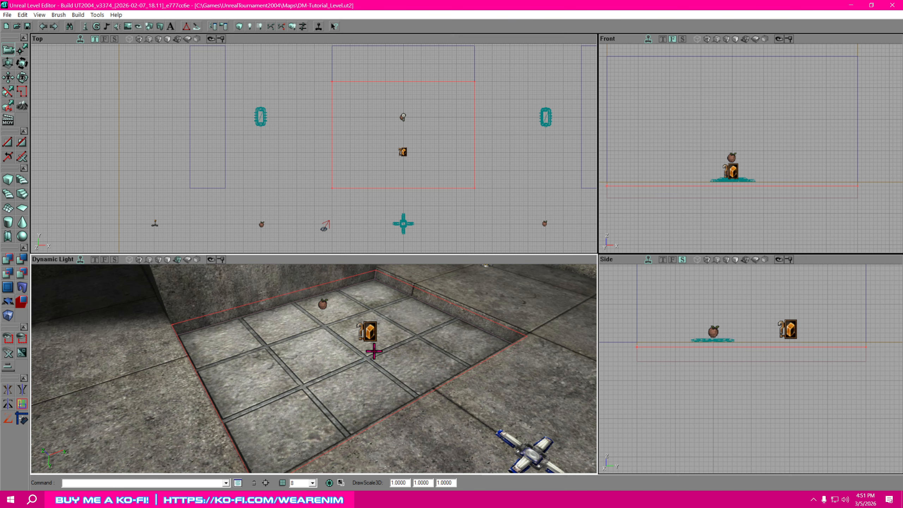
pyautogui.click(8, 292)
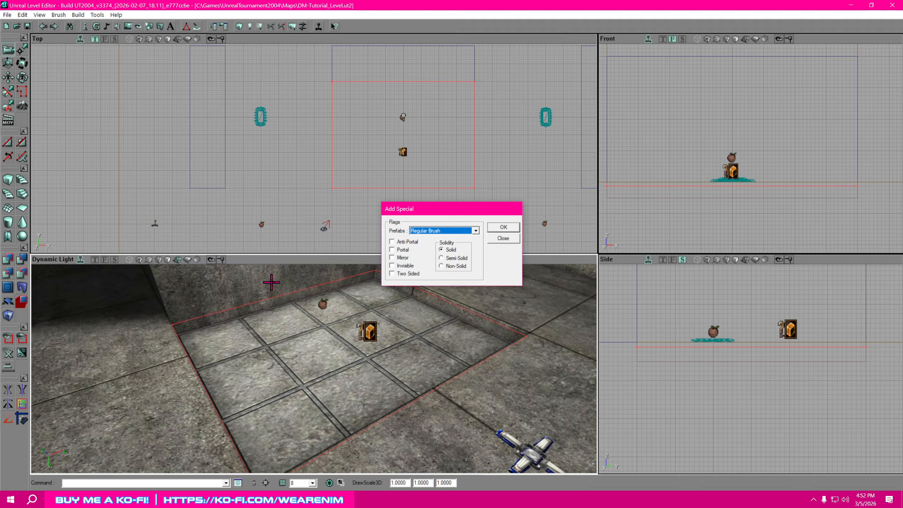
pyautogui.click(475, 231)
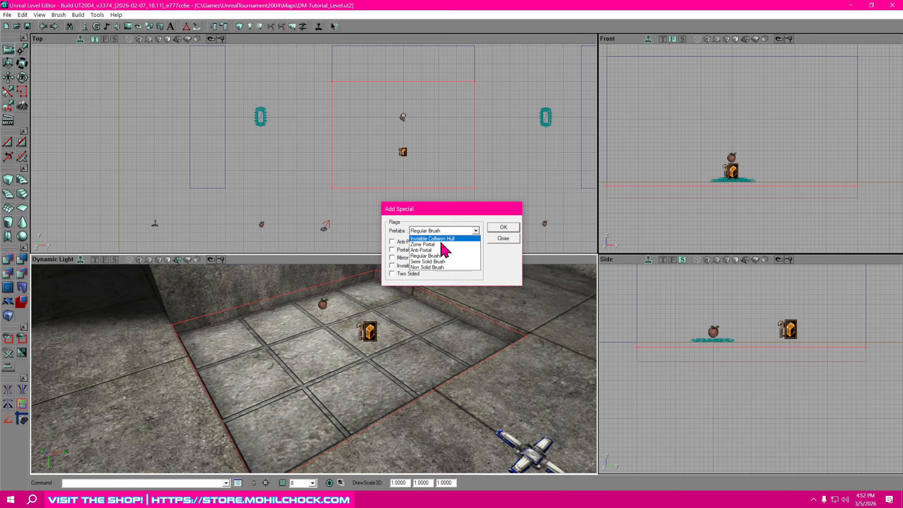
pyautogui.click(476, 267)
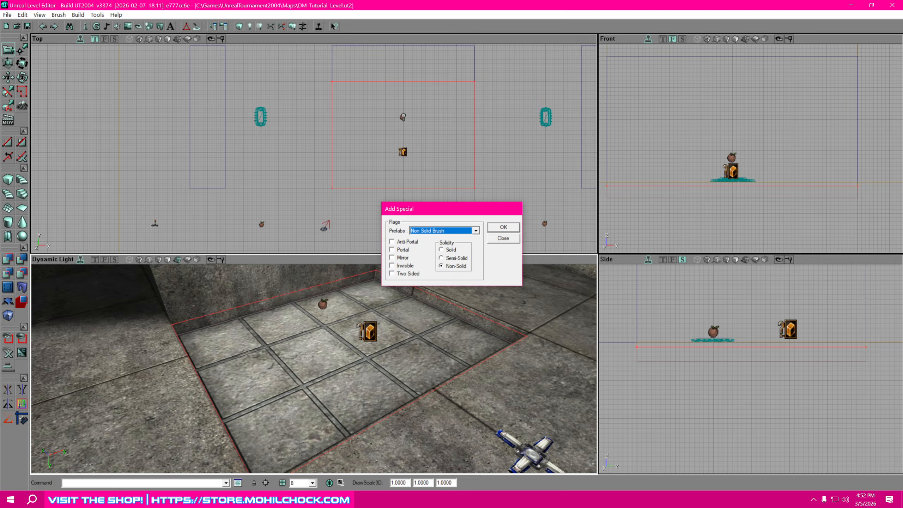
pyautogui.moveTo(902, 43); pyautogui.dragTo(782, 41)
pyautogui.click(617, 159)
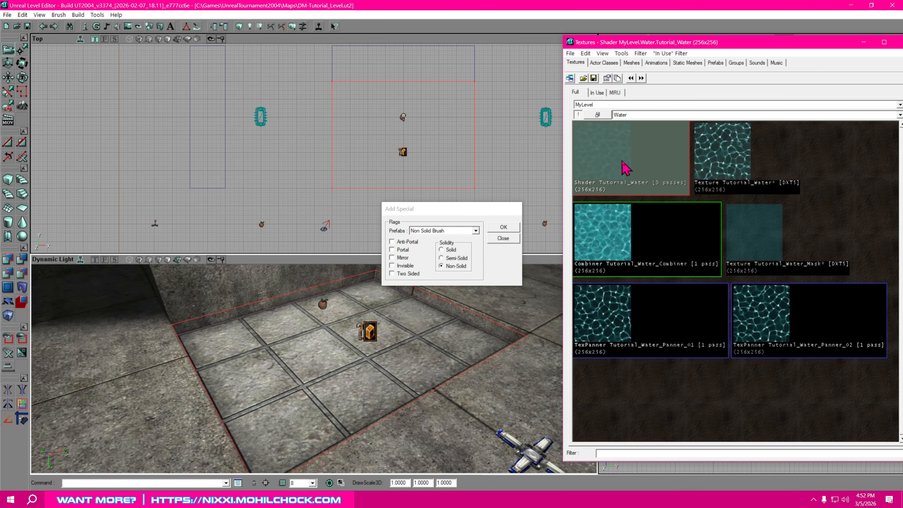
pyautogui.click(507, 230)
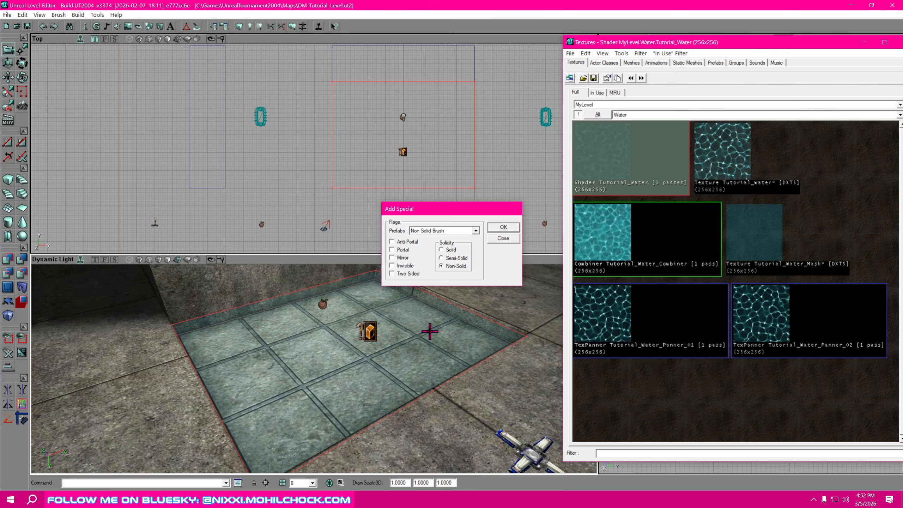
pyautogui.click(502, 238)
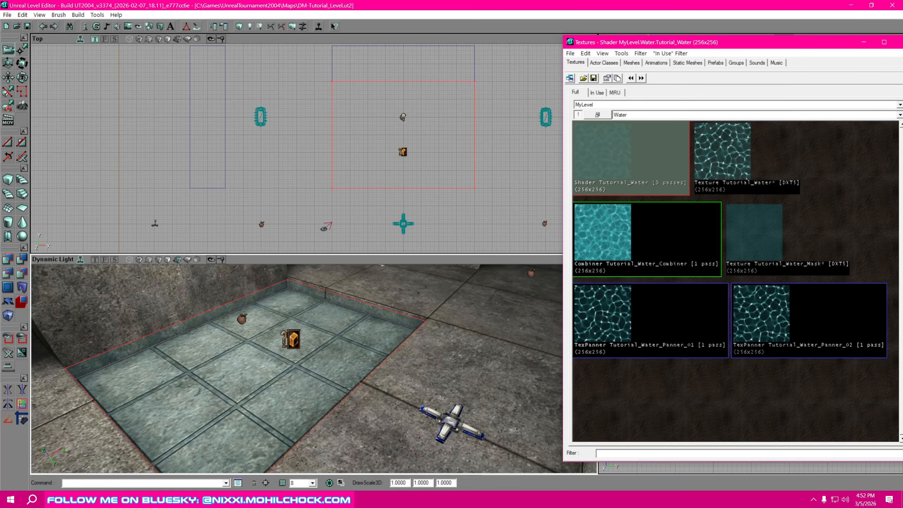
# Rebuild the level so that the new water sheet is included.
pyautogui.moveTo(494, 306); pyautogui.dragTo(459, 331)
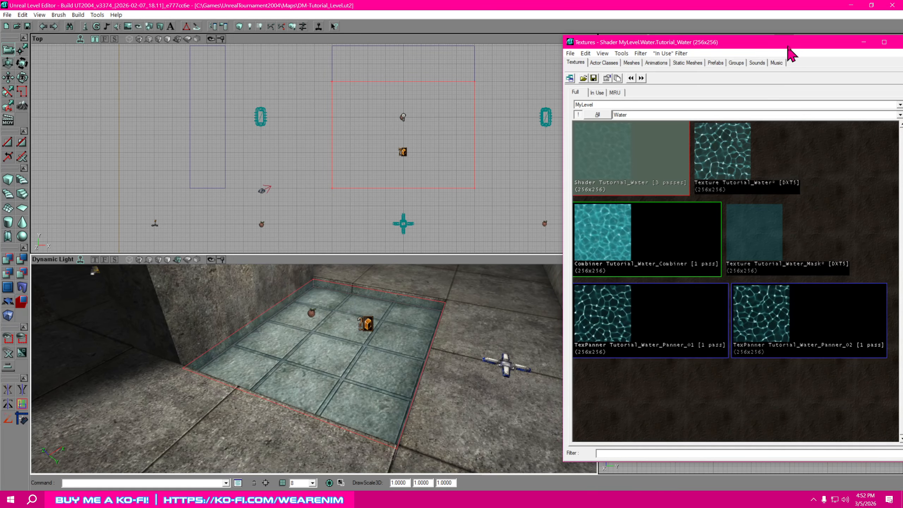
pyautogui.moveTo(787, 48); pyautogui.dragTo(723, 44)
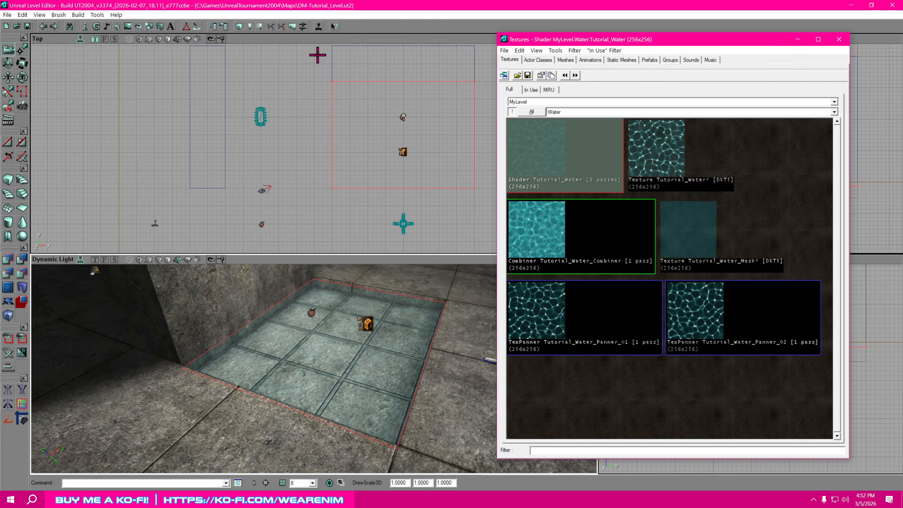
pyautogui.click(292, 26)
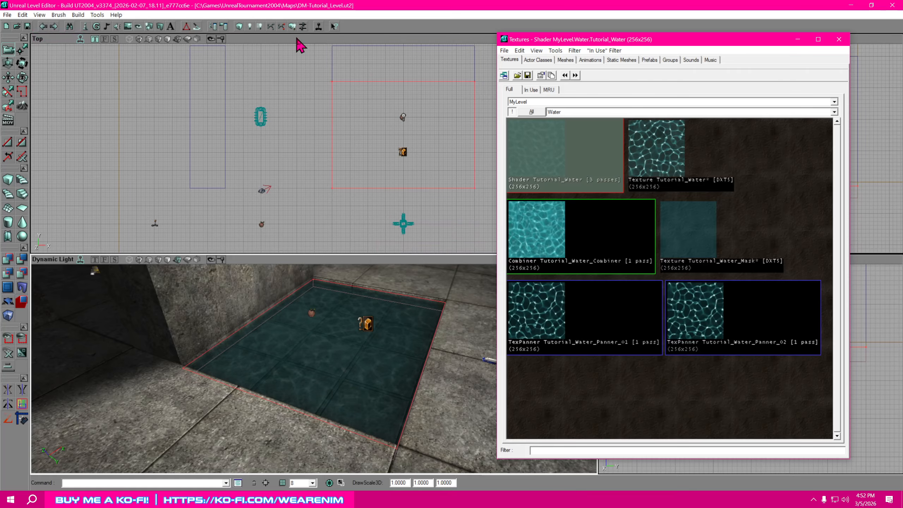
pyautogui.moveTo(368, 369)
pyautogui.mouseDown(button='right')
pyautogui.moveTo(342, 376)
pyautogui.moveTo(373, 375)
pyautogui.moveTo(338, 381)
pyautogui.moveTo(373, 381)
pyautogui.moveTo(345, 366)
pyautogui.moveTo(388, 372)
pyautogui.moveTo(370, 384)
pyautogui.mouseUp(button='right')
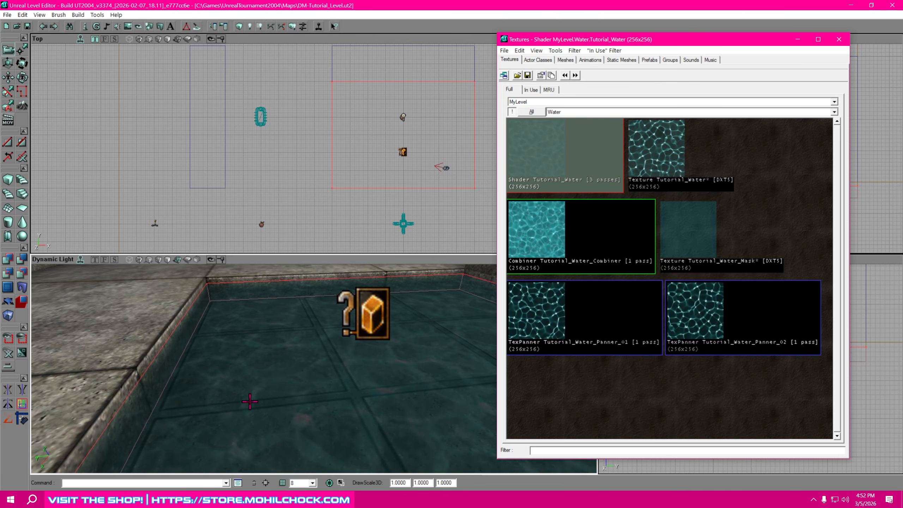
pyautogui.moveTo(370, 385)
pyautogui.mouseDown(button='right')
pyautogui.moveTo(377, 359)
pyautogui.moveTo(375, 391)
pyautogui.moveTo(373, 368)
pyautogui.moveTo(400, 371)
pyautogui.moveTo(400, 383)
pyautogui.moveTo(423, 400)
pyautogui.mouseUp(button='right')
pyautogui.moveTo(298, 349)
pyautogui.mouseDown(button='right')
pyautogui.moveTo(315, 350)
pyautogui.moveTo(298, 349)
pyautogui.mouseUp(button='right')
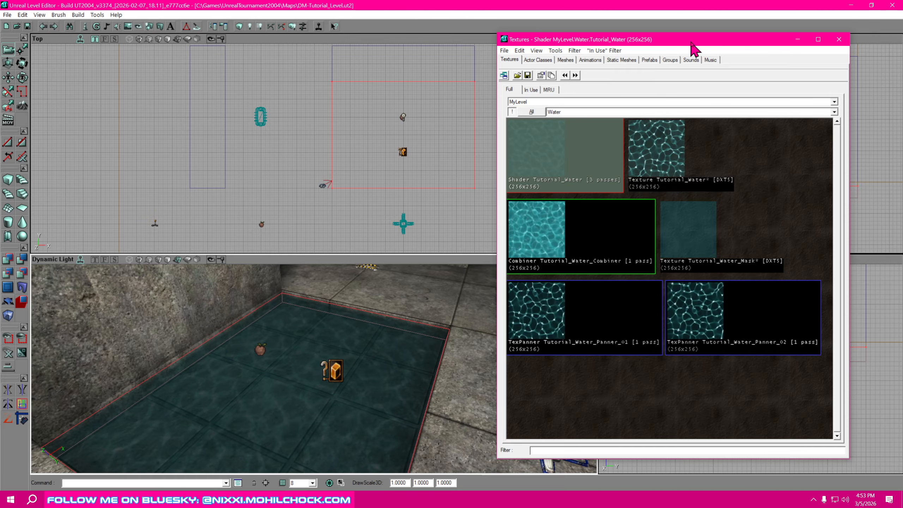
pyautogui.moveTo(692, 42); pyautogui.dragTo(703, 56)
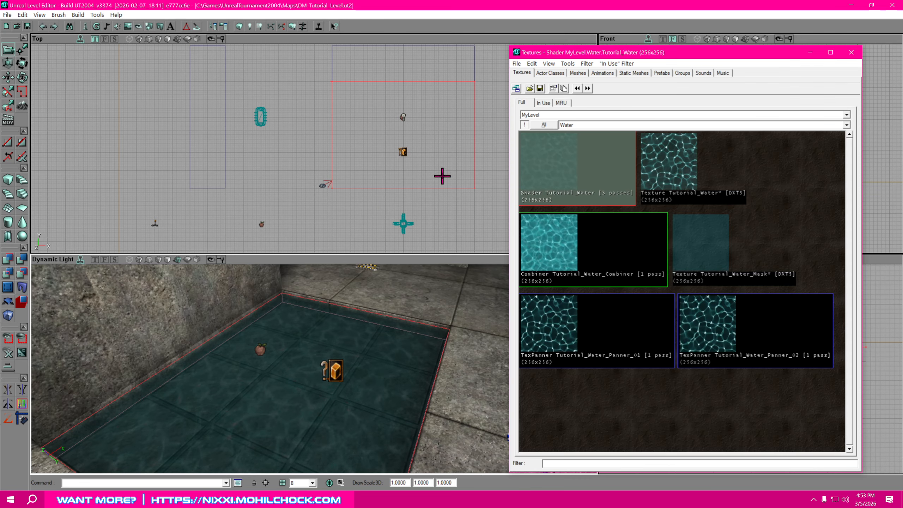
pyautogui.moveTo(575, 56); pyautogui.dragTo(580, 55)
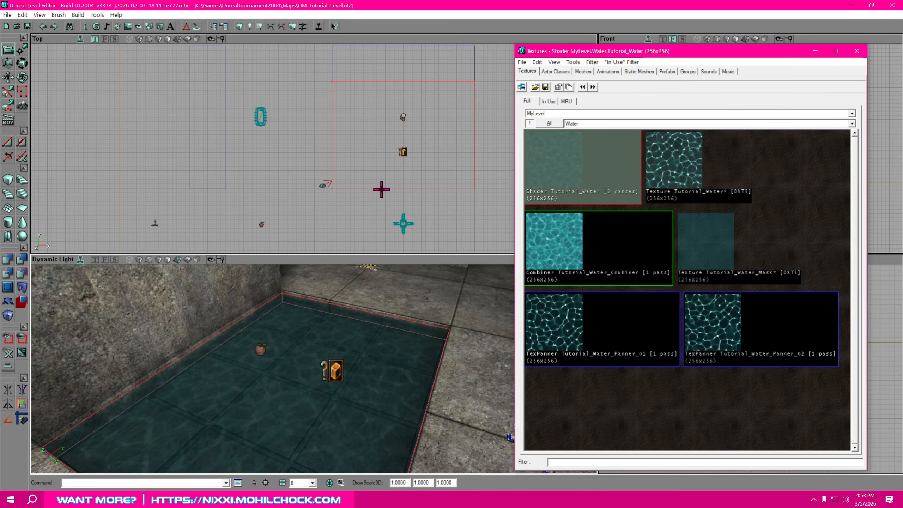
# Select the non-solid water sheet brush over the pool and rotate it half a turn in the Side view to flip it over.
pyautogui.click(377, 130)
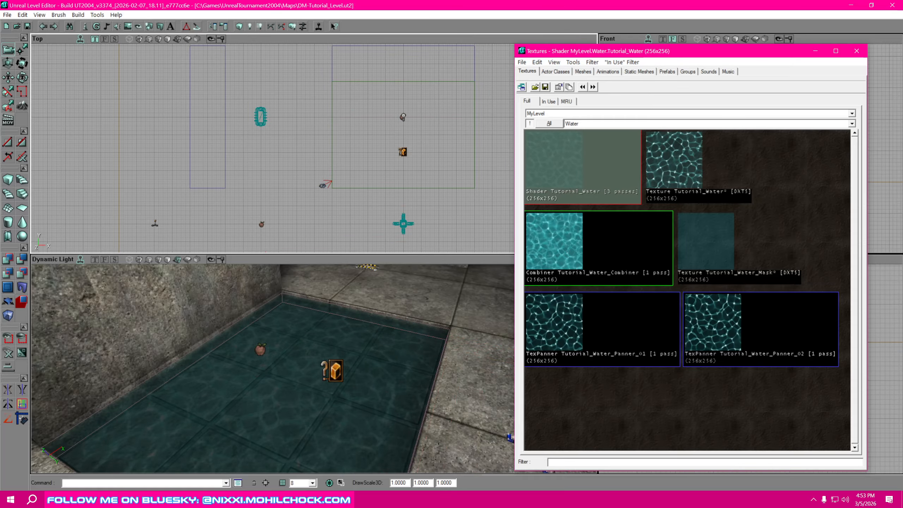
pyautogui.click(403, 189)
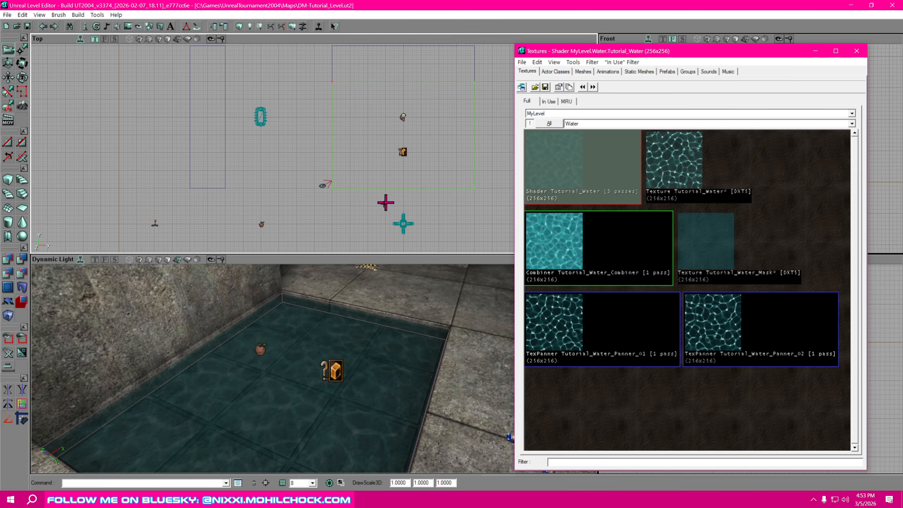
pyautogui.moveTo(342, 322)
pyautogui.mouseDown()
pyautogui.moveTo(345, 359)
pyautogui.moveTo(366, 398)
pyautogui.moveTo(334, 356)
pyautogui.moveTo(327, 328)
pyautogui.moveTo(322, 356)
pyautogui.mouseUp()
pyautogui.moveTo(322, 356); pyautogui.dragTo(327, 334, button='right')
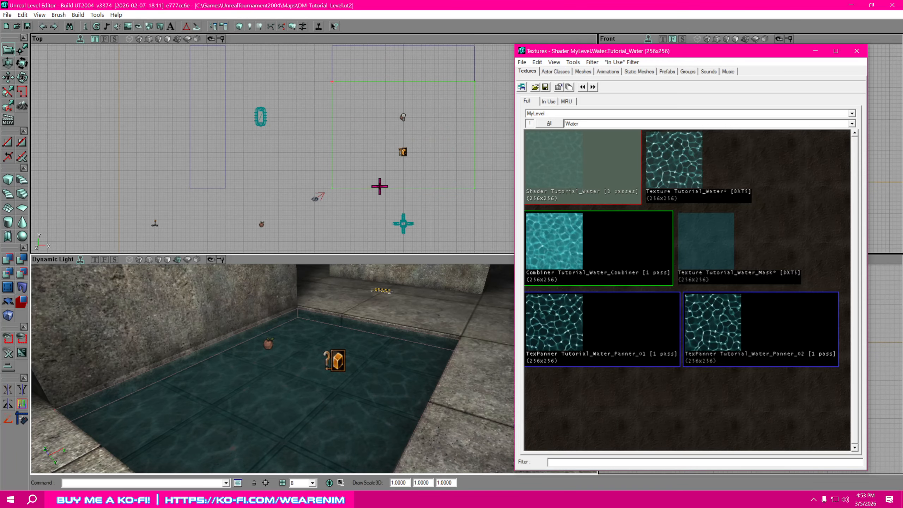
pyautogui.moveTo(632, 53); pyautogui.dragTo(902, 82)
pyautogui.moveTo(822, 210); pyautogui.dragTo(843, 208)
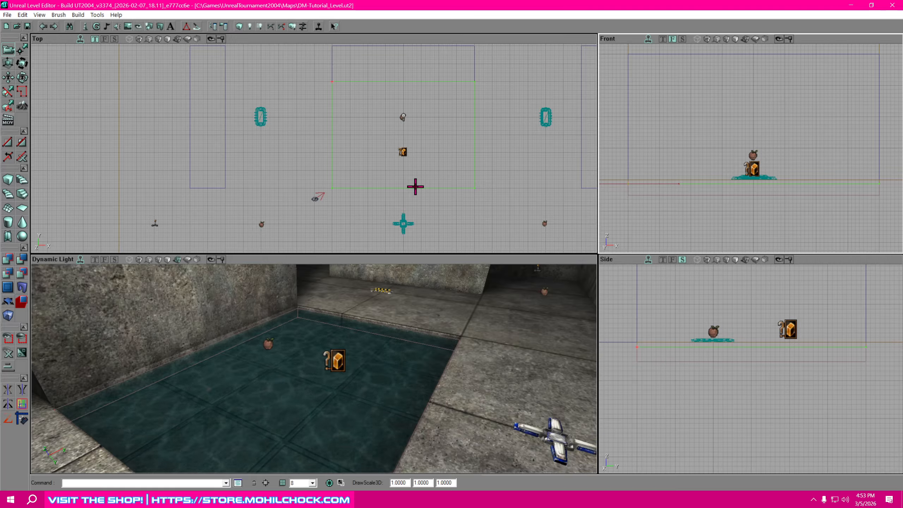
pyautogui.moveTo(732, 415)
pyautogui.mouseDown()
pyautogui.moveTo(786, 414)
pyautogui.moveTo(721, 409)
pyautogui.moveTo(740, 385)
pyautogui.moveTo(735, 396)
pyautogui.mouseUp()
pyautogui.scroll(-5, 727, 406)
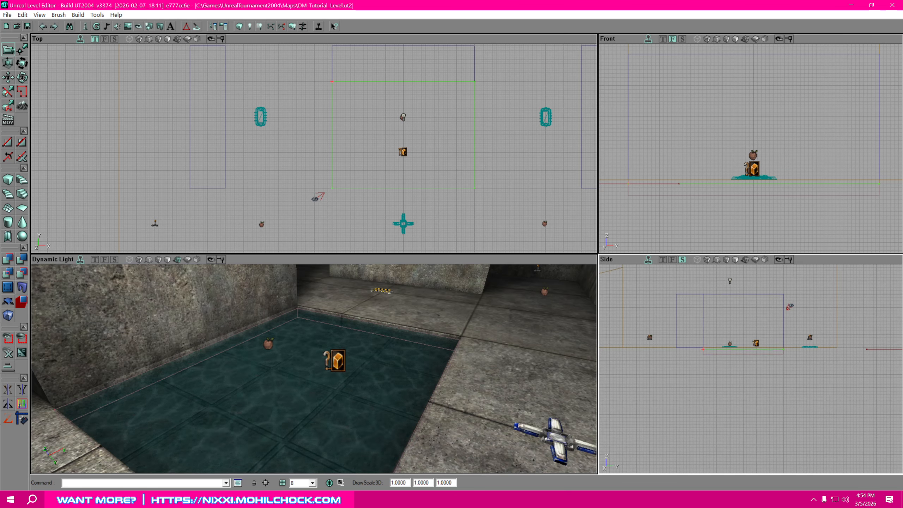
pyautogui.keyDown('alt'); pyautogui.moveTo(784, 349); pyautogui.dragTo(783, 357); pyautogui.keyUp('alt')
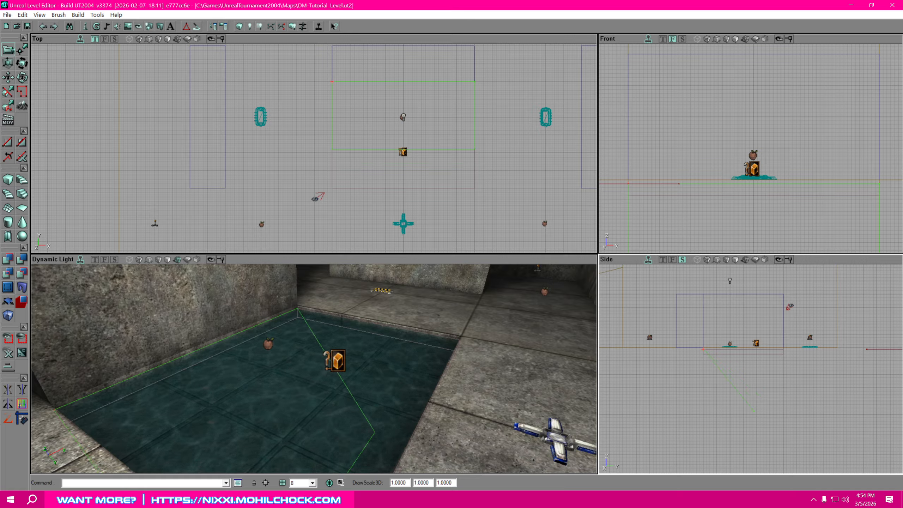
pyautogui.keyDown('ctrl'); pyautogui.moveTo(673, 423); pyautogui.dragTo(641, 400, button='right'); pyautogui.keyUp('ctrl')
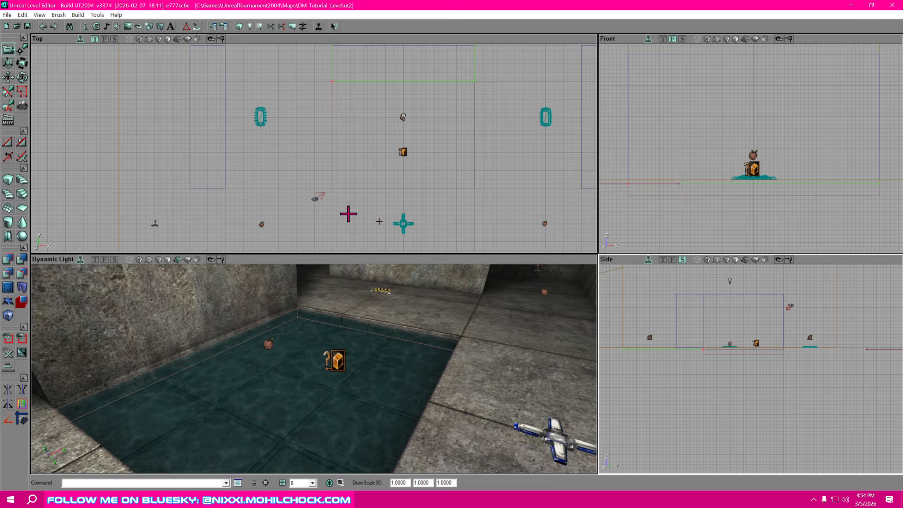
# Raise the flipped water sheet high above the pool, keeping it over the pool's outline, and rebuild the level geometry.
pyautogui.keyDown('ctrl'); pyautogui.moveTo(703, 350); pyautogui.dragTo(765, 291); pyautogui.keyUp('ctrl')
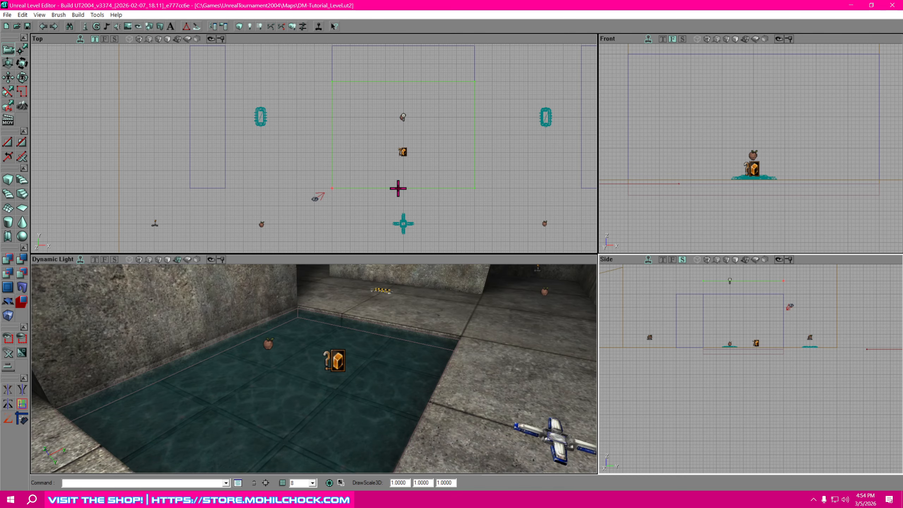
pyautogui.click(240, 29)
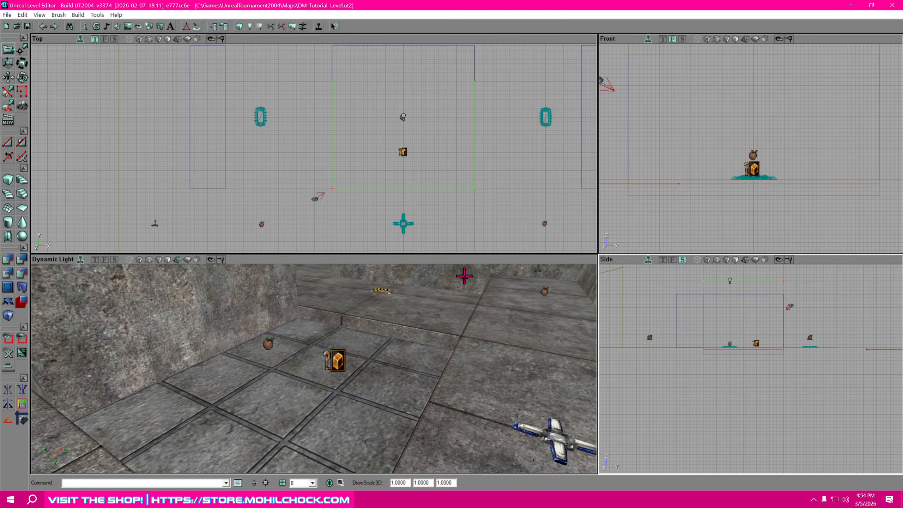
pyautogui.moveTo(481, 359); pyautogui.dragTo(481, 281, button='right')
pyautogui.moveTo(373, 332)
pyautogui.mouseDown(button='right')
pyautogui.moveTo(374, 320)
pyautogui.moveTo(376, 359)
pyautogui.moveTo(377, 345)
pyautogui.mouseUp(button='right')
pyautogui.moveTo(451, 302); pyautogui.dragTo(451, 324, button='right')
# Convert the raised sheet brush to a static mesh with package MyLevel, group Water and name Water_Sheet.
pyautogui.rightClick(453, 188)
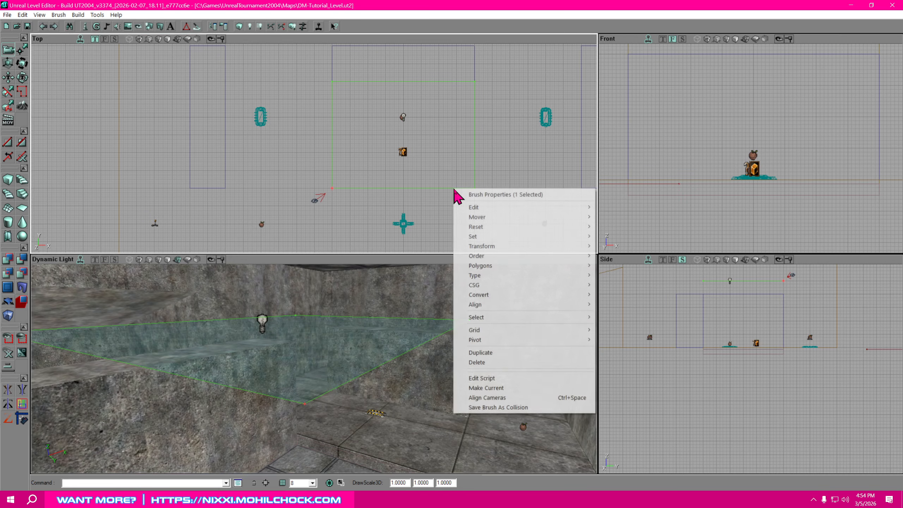
pyautogui.moveTo(489, 295)
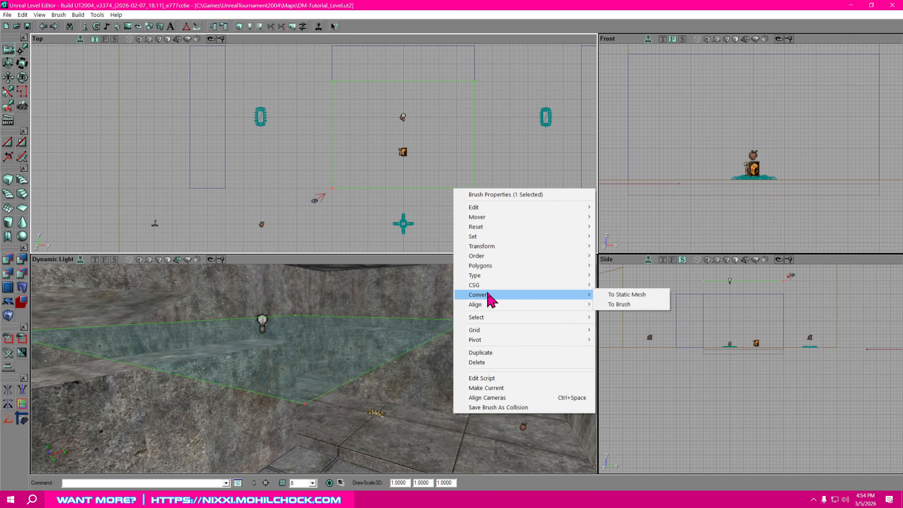
pyautogui.click(646, 294)
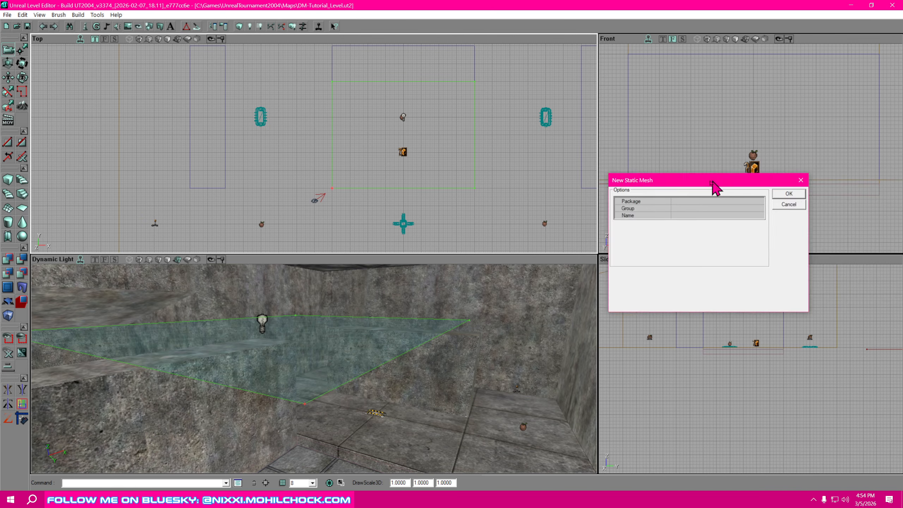
pyautogui.moveTo(710, 185); pyautogui.dragTo(414, 143)
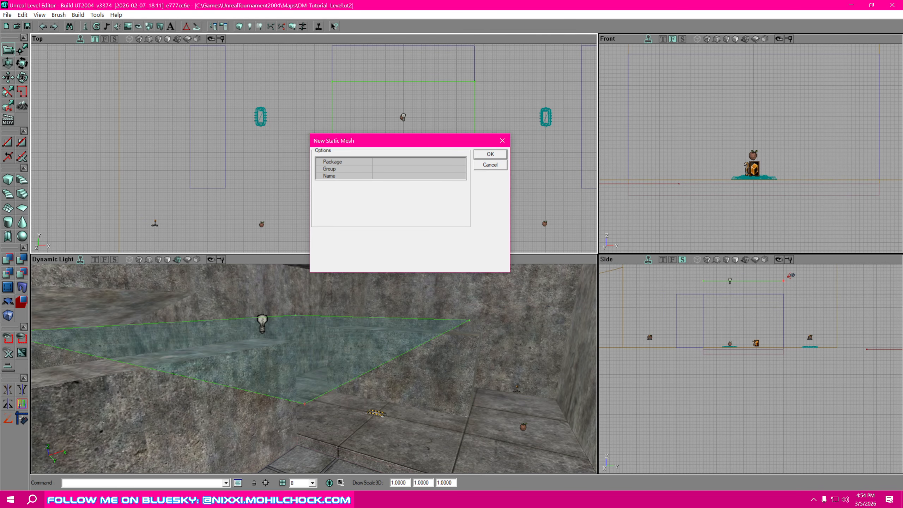
pyautogui.click(387, 162)
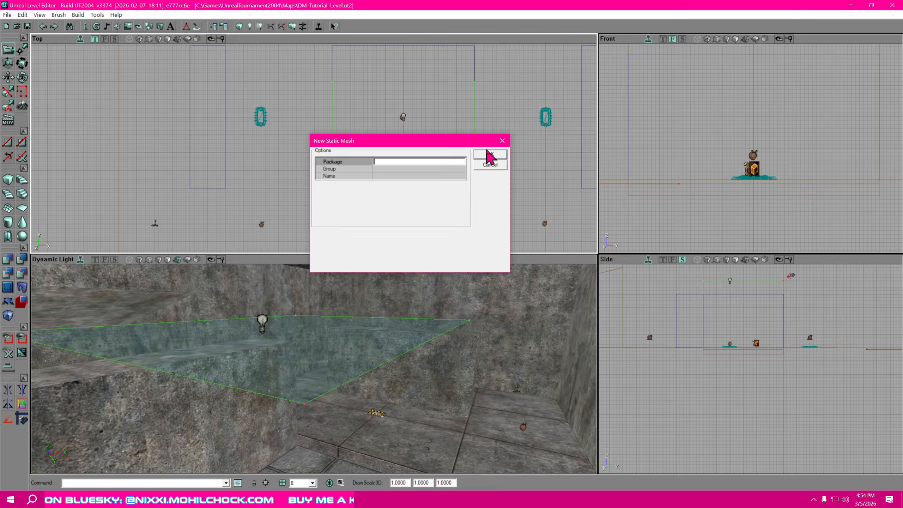
pyautogui.write('MyLevel')
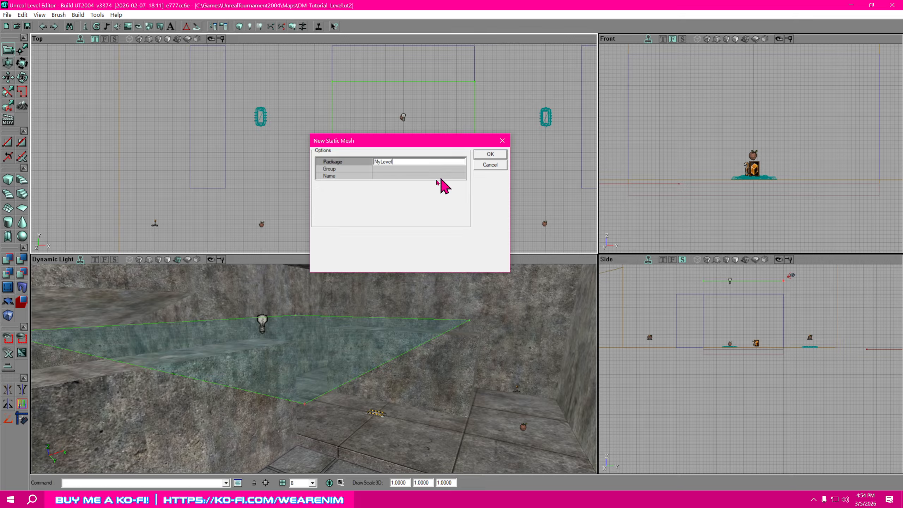
pyautogui.click(381, 169)
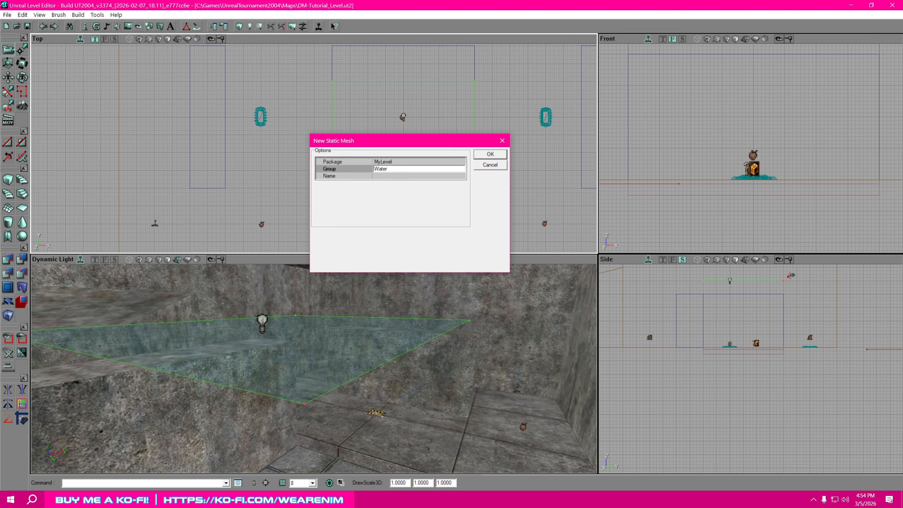
pyautogui.click(396, 176)
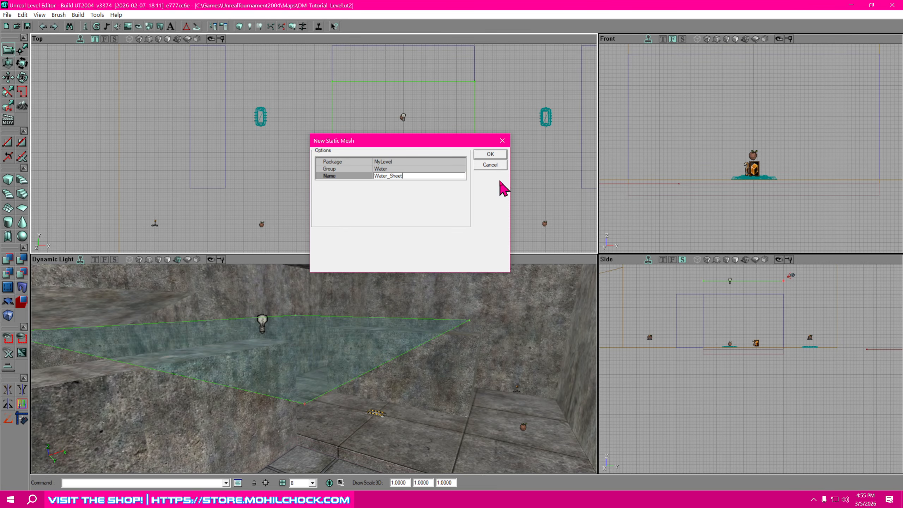
pyautogui.click(495, 157)
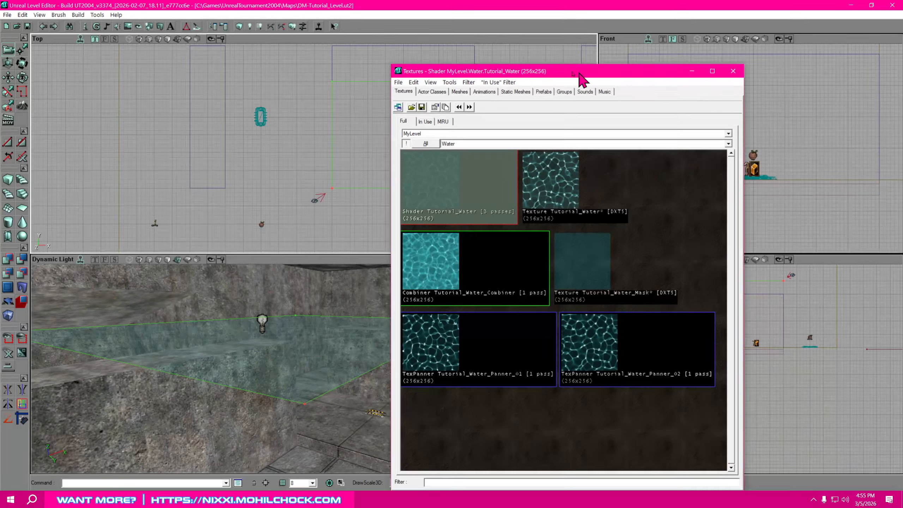
# Bring up the Water_Sheet mesh from the MyLevel package in the static mesh browser and inspect its preview up close.
pyautogui.moveTo(578, 74); pyautogui.dragTo(652, 48)
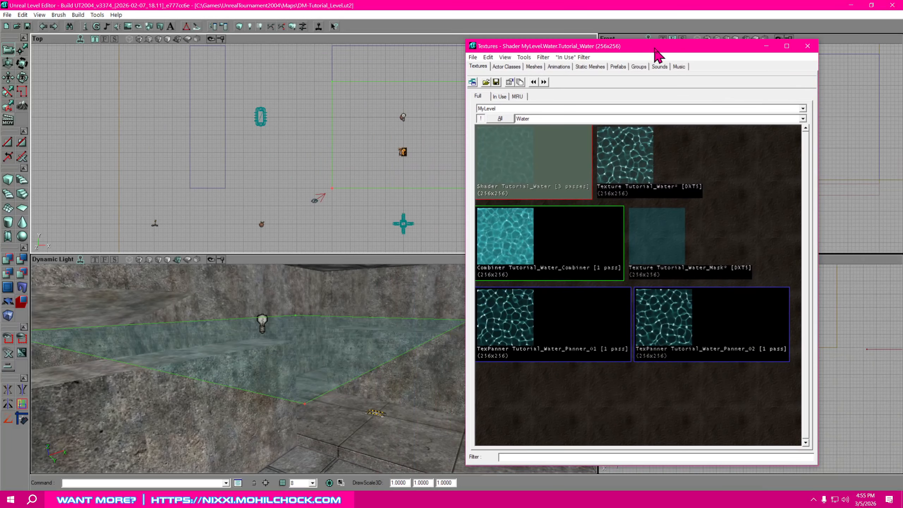
pyautogui.click(590, 67)
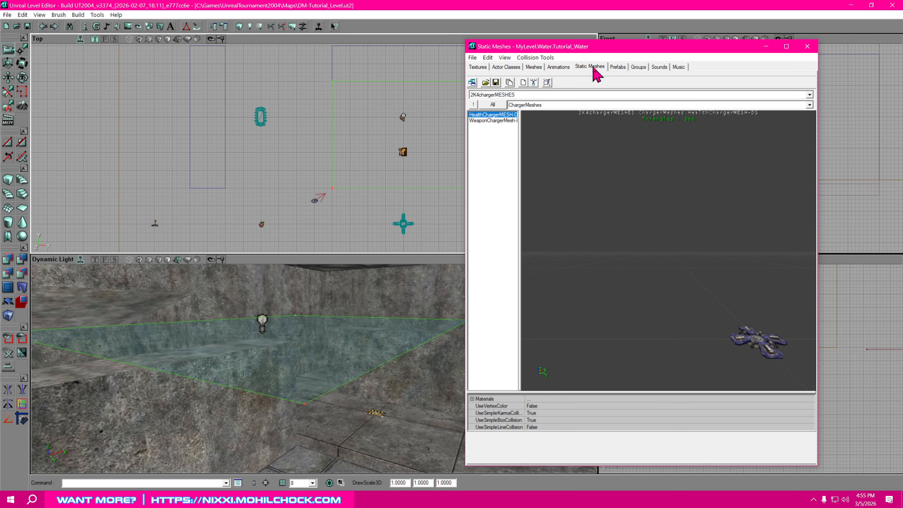
pyautogui.click(537, 96)
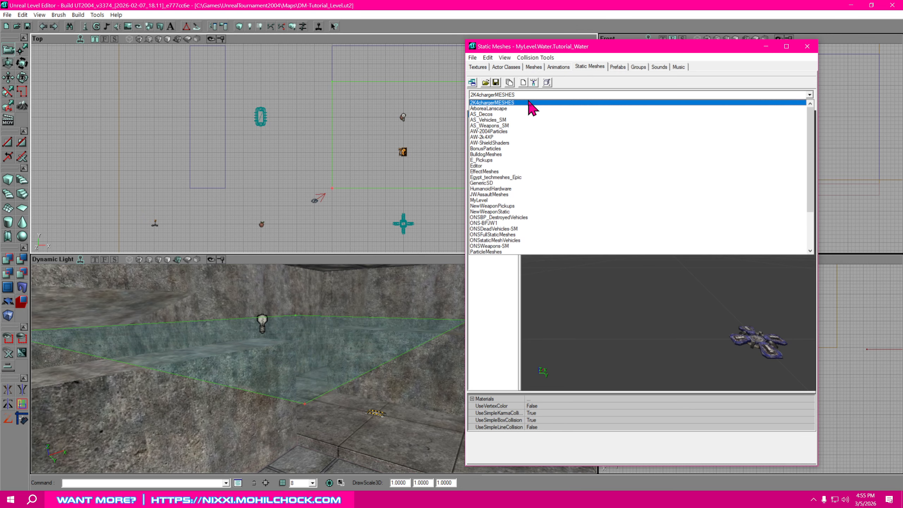
pyautogui.click(494, 201)
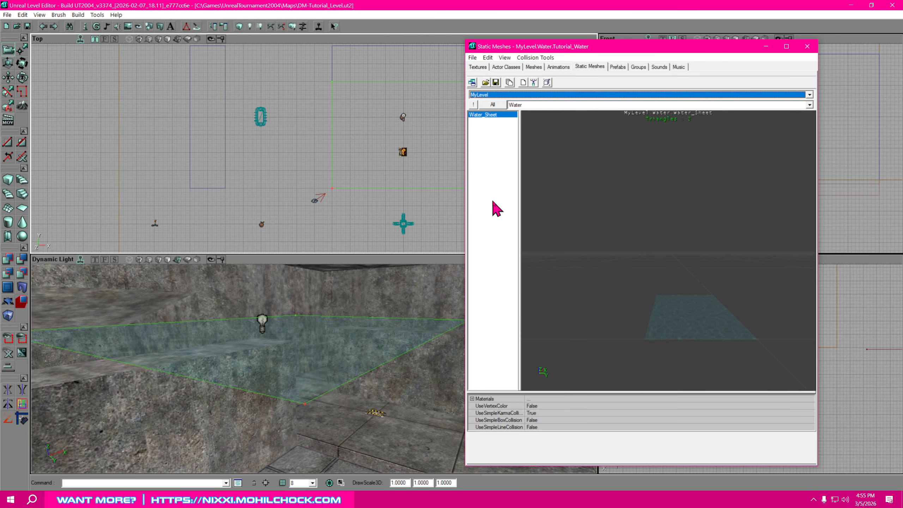
pyautogui.click(717, 336)
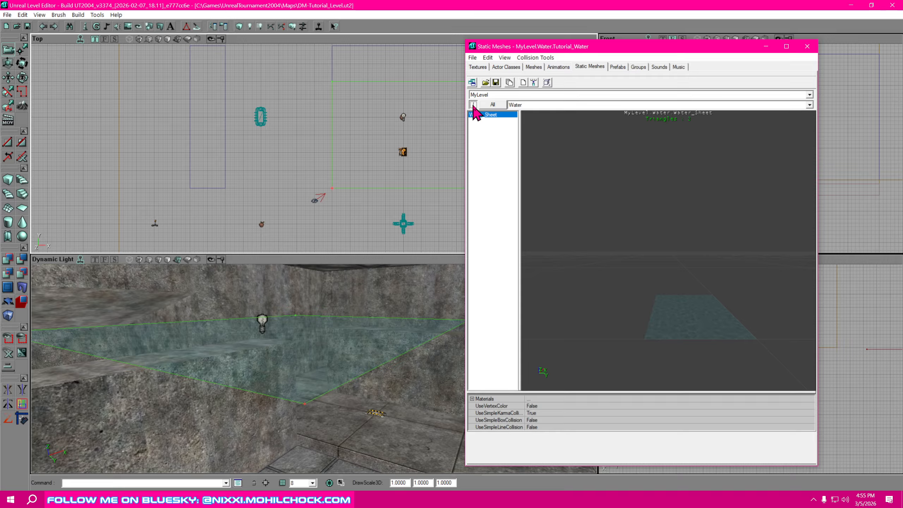
pyautogui.moveTo(665, 210); pyautogui.dragTo(675, 242, button='right')
pyautogui.moveTo(676, 242); pyautogui.dragTo(669, 220)
pyautogui.moveTo(668, 220); pyautogui.dragTo(660, 237, button='right')
pyautogui.moveTo(660, 236); pyautogui.dragTo(663, 211)
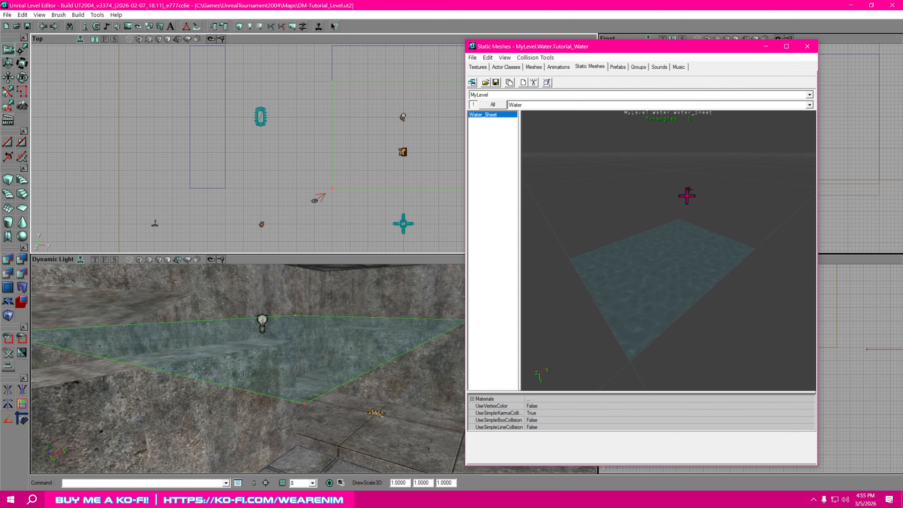
# Delete the raised water sheet brush from the level and rebuild the geometry without it.
pyautogui.moveTo(665, 47); pyautogui.dragTo(697, 52)
pyautogui.moveTo(469, 415)
pyautogui.mouseDown(button='right')
pyautogui.moveTo(463, 441)
pyautogui.moveTo(471, 423)
pyautogui.mouseUp(button='right')
pyautogui.moveTo(368, 370); pyautogui.dragTo(370, 406)
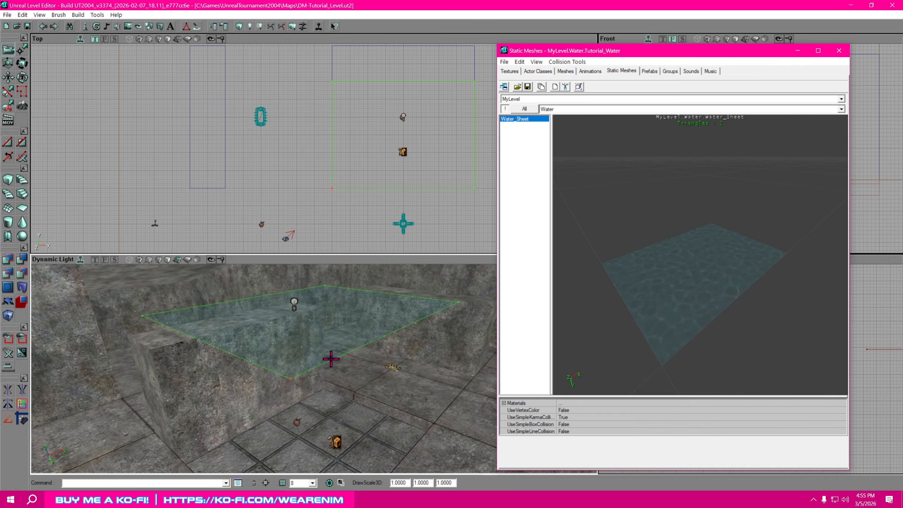
pyautogui.click(347, 339)
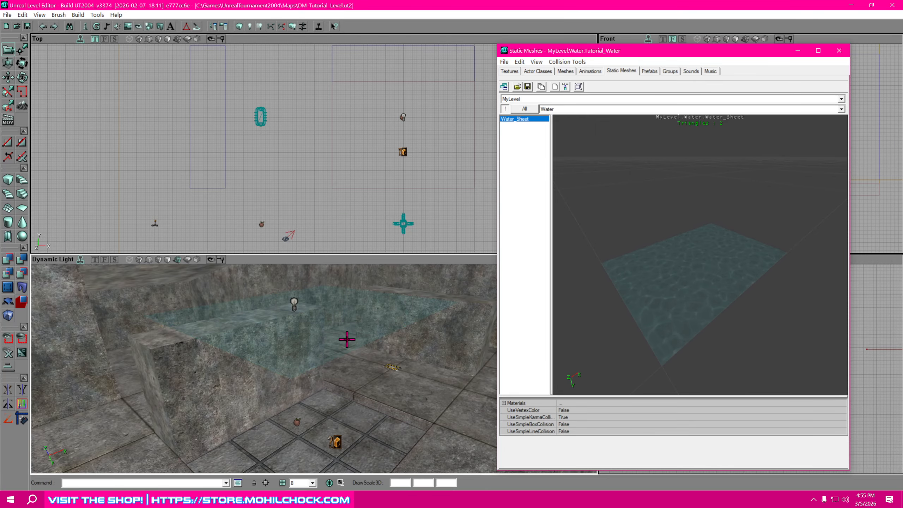
pyautogui.click(239, 26)
# Add the MyLevel.Water.Water_Sheet static mesh on the floor of the recessed pool, near its corner.
pyautogui.moveTo(569, 52); pyautogui.dragTo(600, 57)
pyautogui.moveTo(340, 283); pyautogui.dragTo(330, 378, button='right')
pyautogui.moveTo(330, 377); pyautogui.dragTo(312, 357)
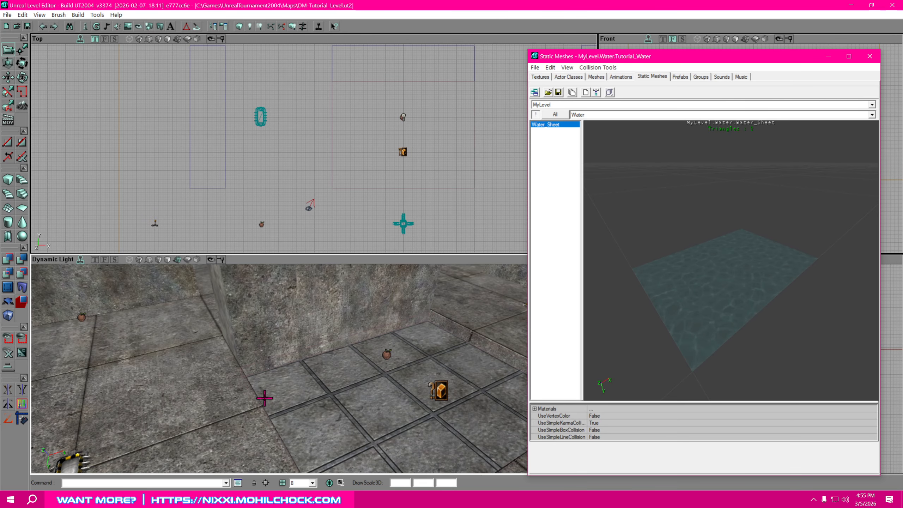
pyautogui.rightClick(279, 376)
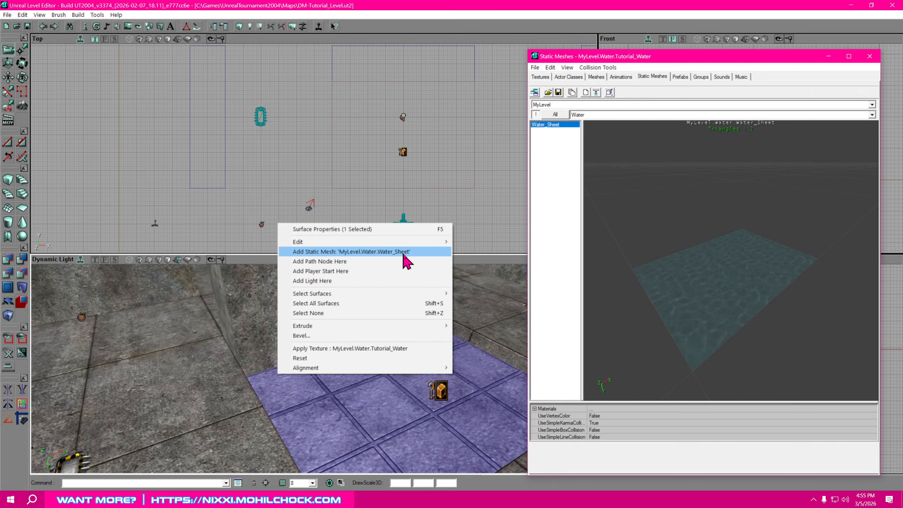
pyautogui.click(415, 253)
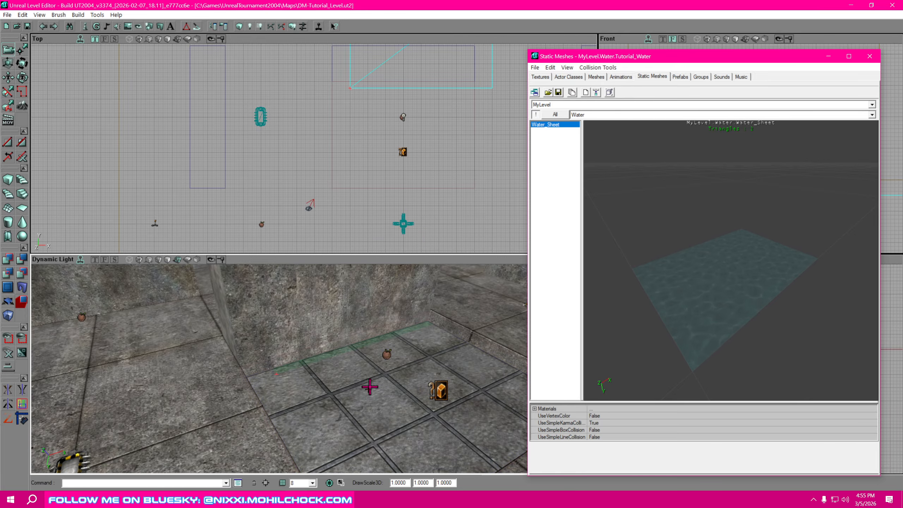
# Move the Water_Sheet mesh in the Top view until it lines up with the pool's outline.
pyautogui.moveTo(369, 385); pyautogui.dragTo(407, 411, button='right')
pyautogui.moveTo(327, 186)
pyautogui.mouseDown()
pyautogui.moveTo(352, 119)
pyautogui.moveTo(334, 220)
pyautogui.mouseUp()
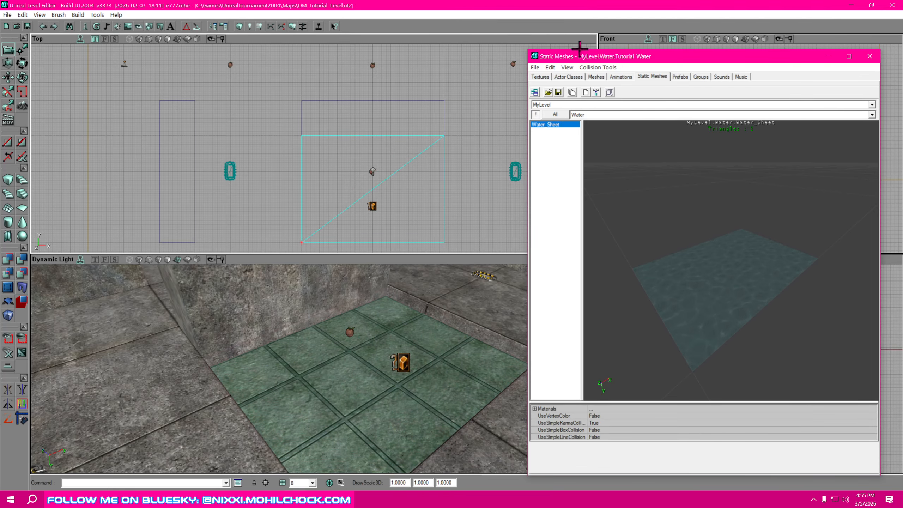
pyautogui.moveTo(577, 60); pyautogui.dragTo(902, 95)
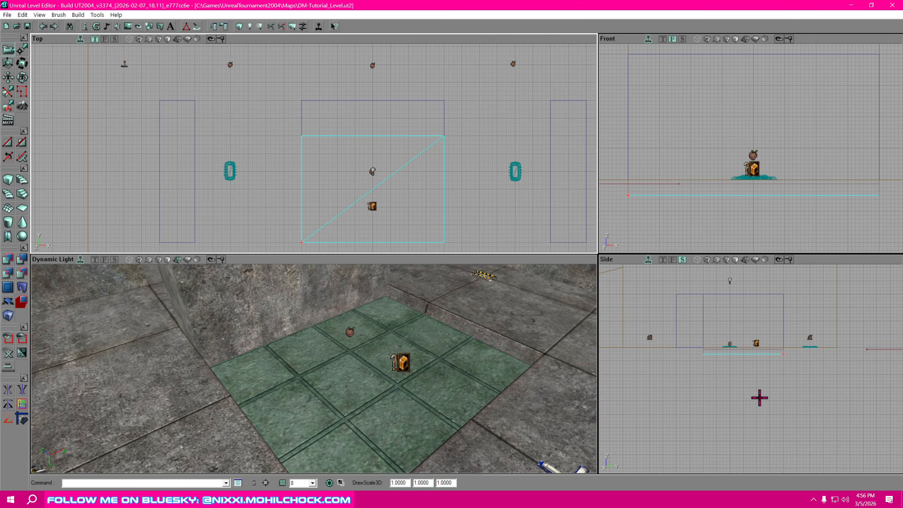
# Raise the Water_Sheet mesh in the Side view to just below the level of the floor surrounding the pool.
pyautogui.scroll(3, 760, 398)
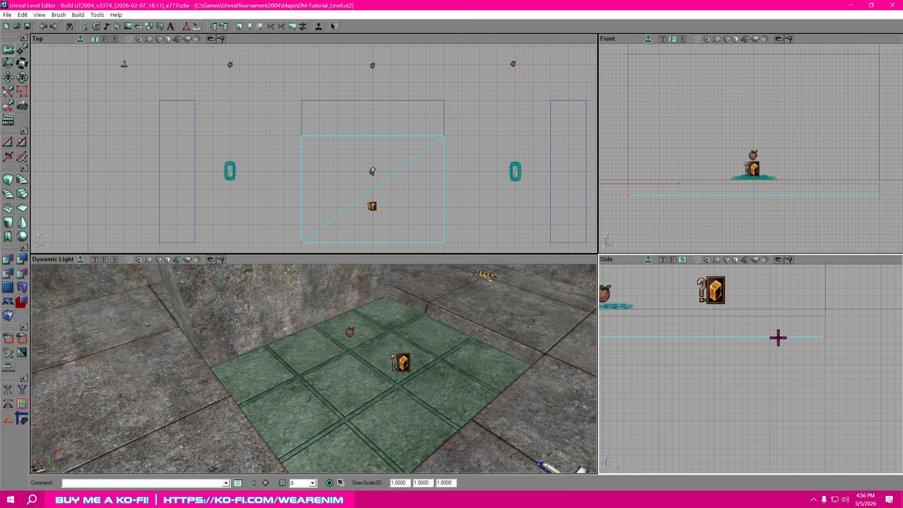
pyautogui.keyDown('ctrl'); pyautogui.moveTo(779, 337); pyautogui.dragTo(778, 316); pyautogui.keyUp('ctrl')
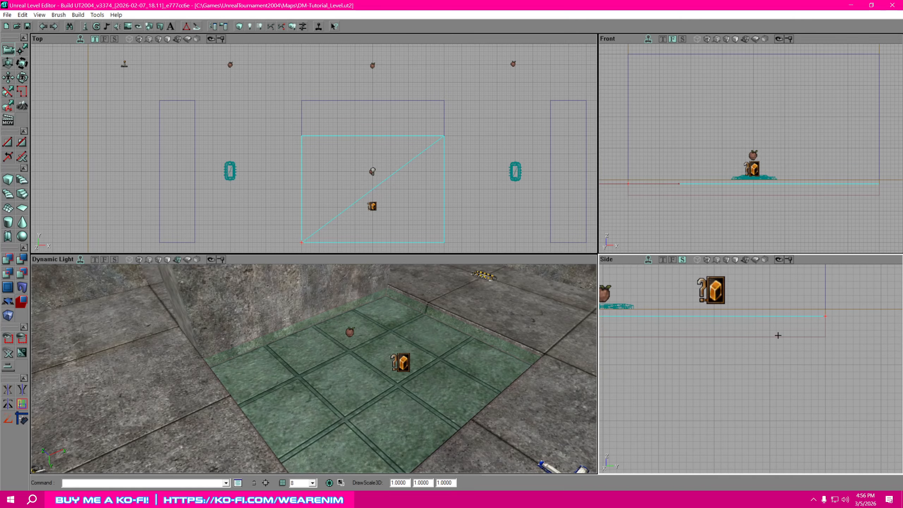
pyautogui.moveTo(480, 396); pyautogui.dragTo(473, 383)
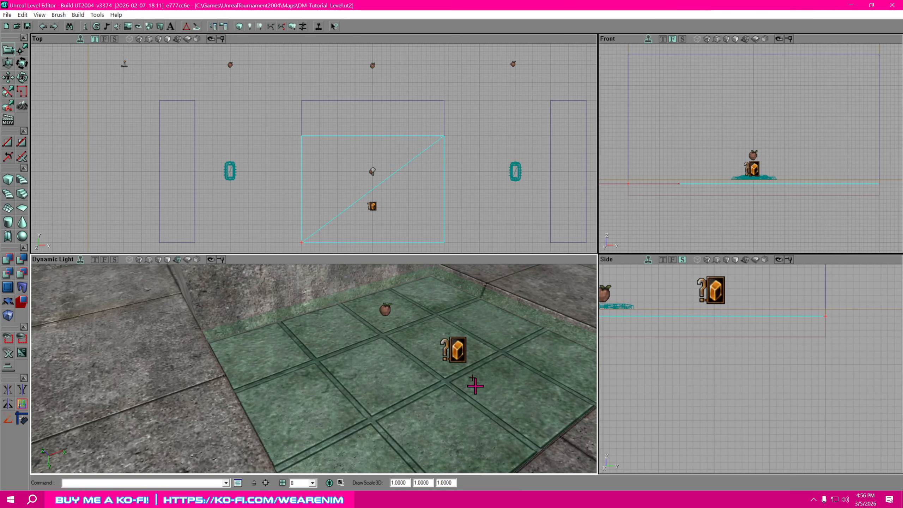
# Set bExactProjectileCollision to False in the Water_Sheet mesh's StaticMeshActor properties.
pyautogui.rightClick(337, 215)
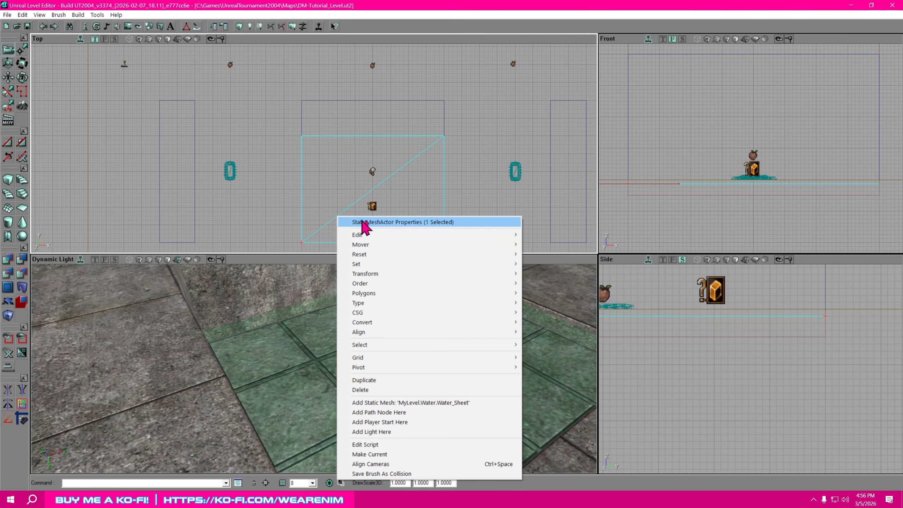
pyautogui.click(374, 223)
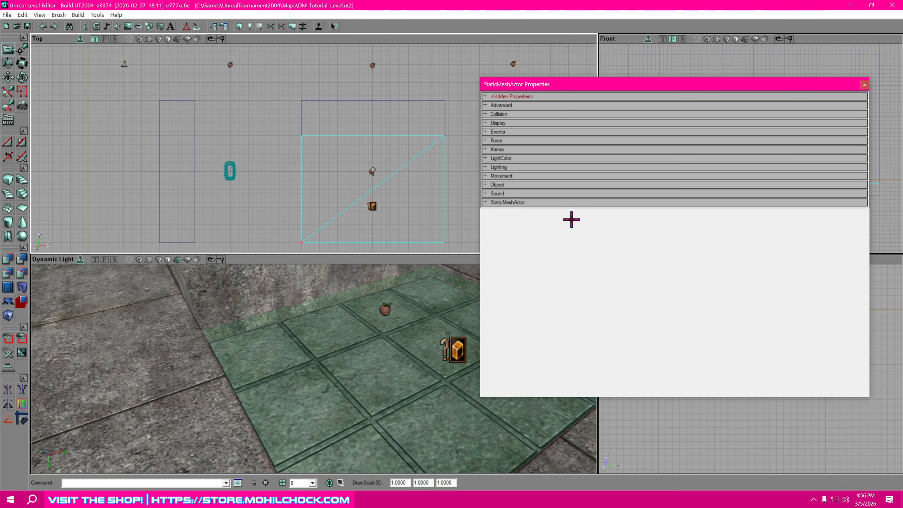
pyautogui.click(486, 202)
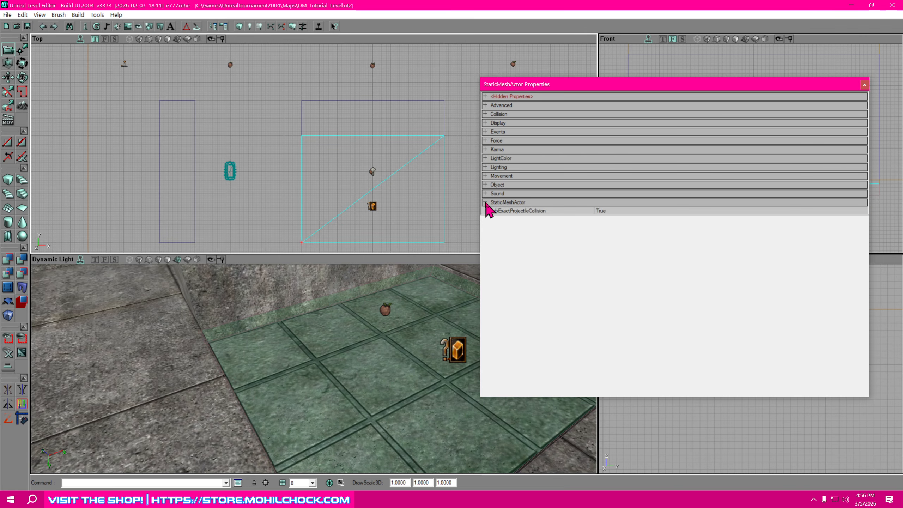
pyautogui.click(648, 212)
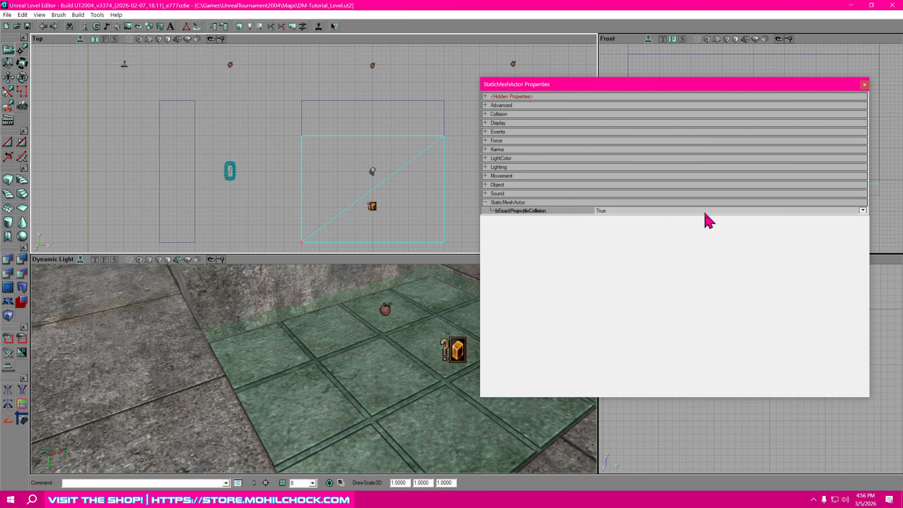
pyautogui.click(863, 210)
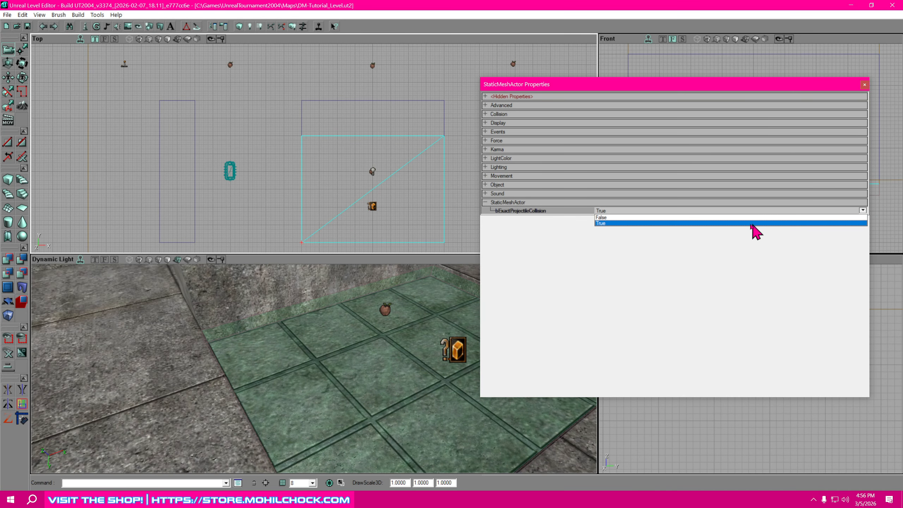
pyautogui.click(623, 217)
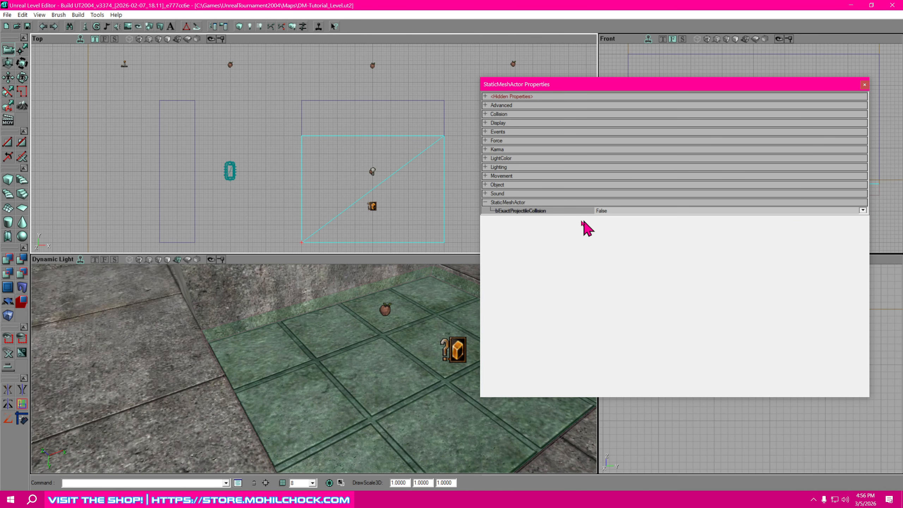
pyautogui.click(487, 202)
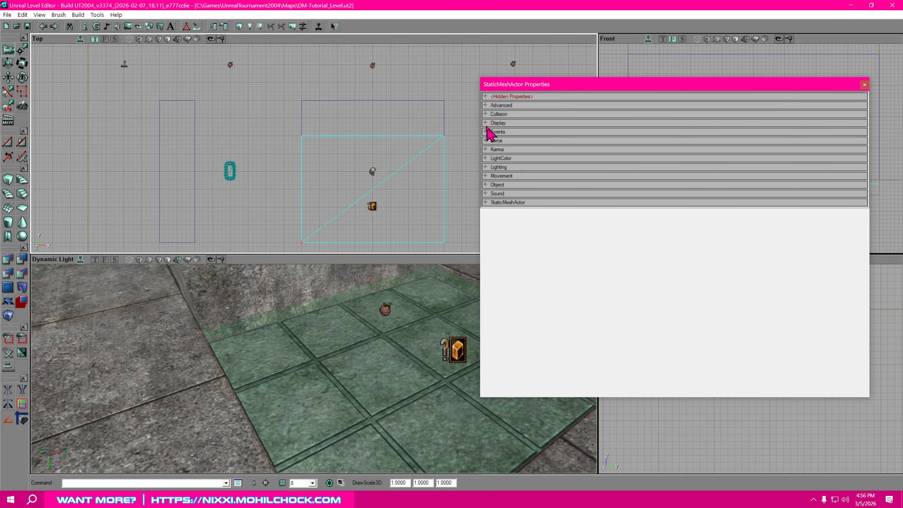
# Set bBlockActors and bBlockKarma to False in the water mesh's Collision properties.
pyautogui.click(513, 106)
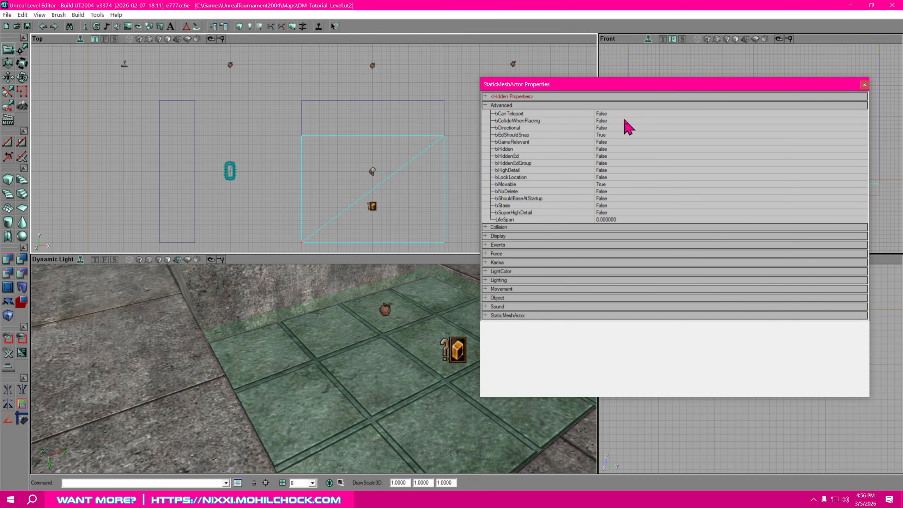
pyautogui.click(487, 105)
pyautogui.click(486, 114)
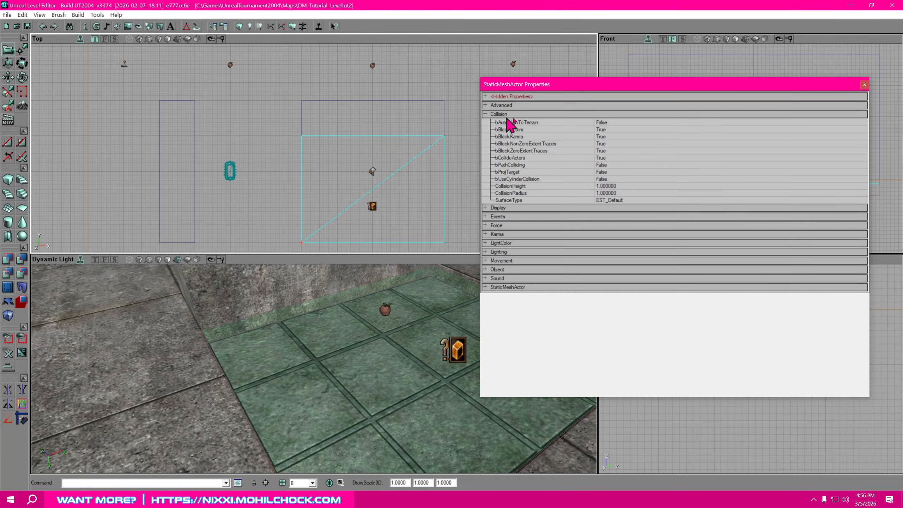
pyautogui.click(650, 130)
pyautogui.click(863, 130)
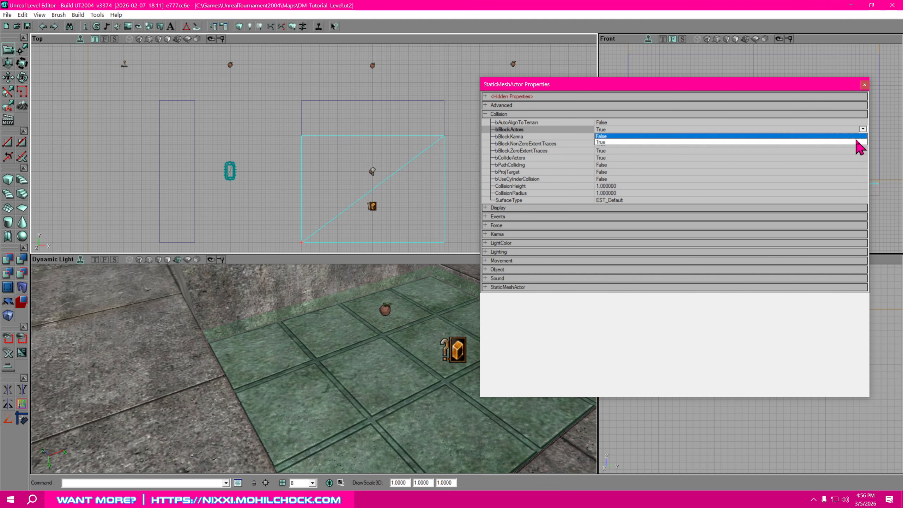
pyautogui.click(860, 136)
pyautogui.click(863, 136)
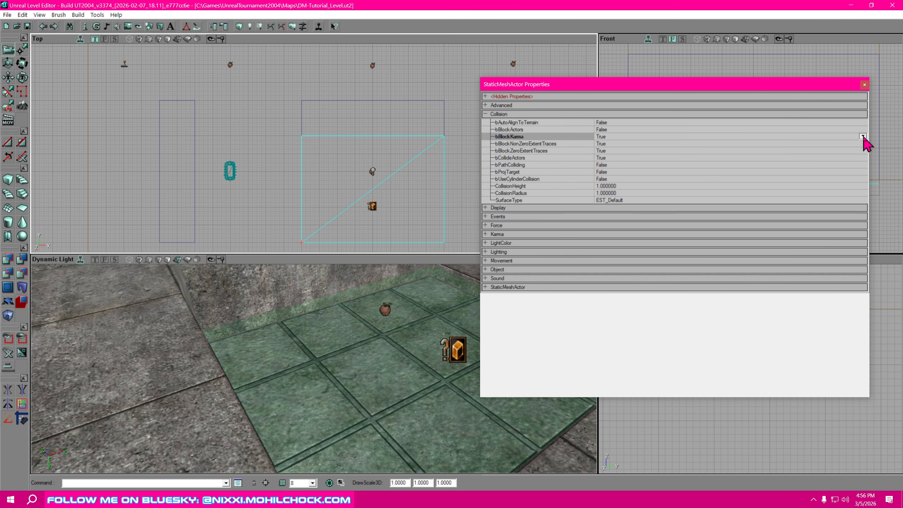
pyautogui.click(863, 136)
pyautogui.click(859, 142)
# Set bBlockNonZeroExtentTraces, bBlockZeroExtentTraces and bCollideActors to False for the water mesh.
pyautogui.click(864, 143)
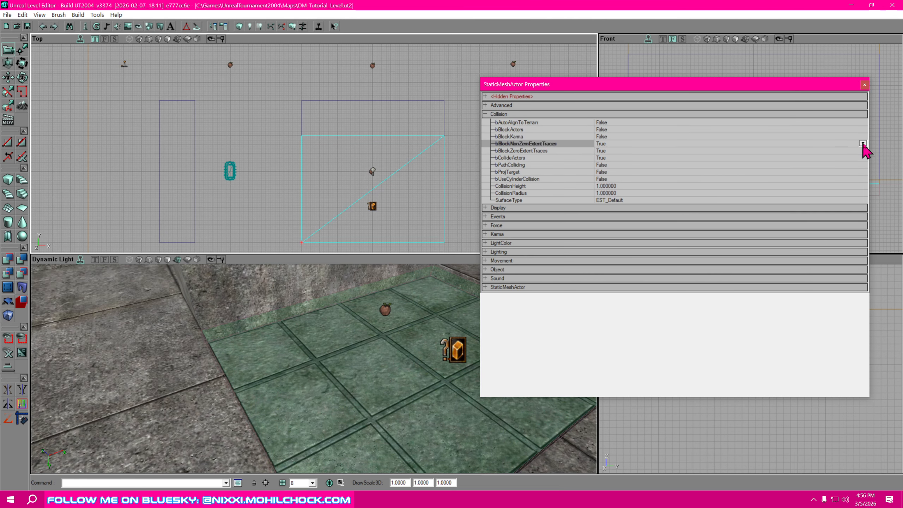
pyautogui.click(863, 143)
pyautogui.click(857, 151)
pyautogui.click(859, 150)
pyautogui.click(863, 150)
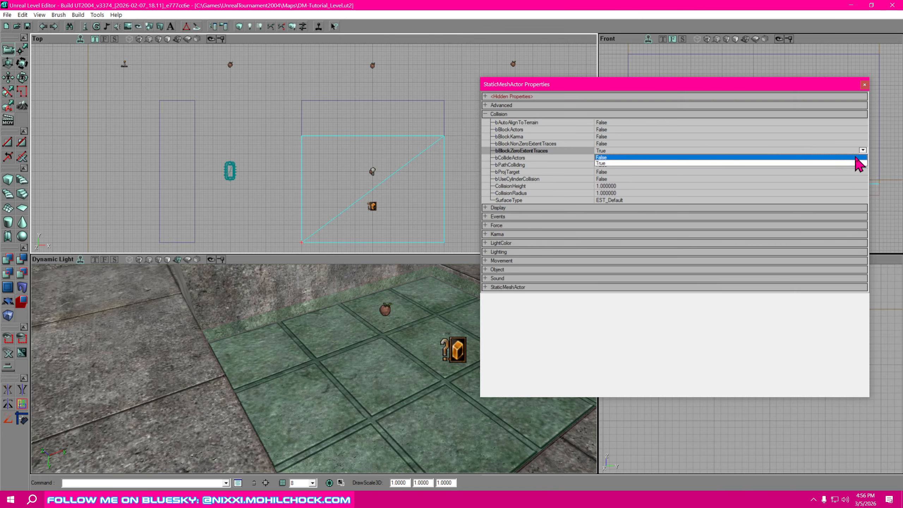
pyautogui.click(857, 158)
pyautogui.click(860, 158)
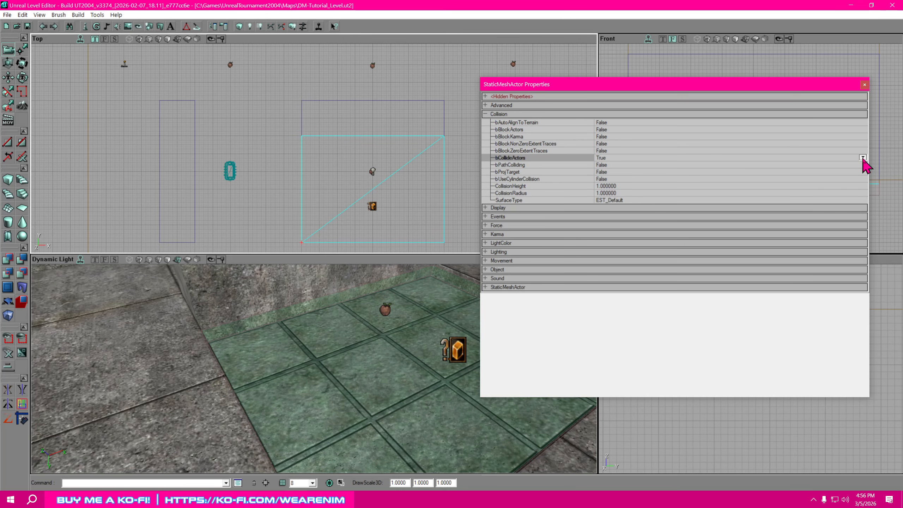
pyautogui.click(863, 157)
pyautogui.click(840, 165)
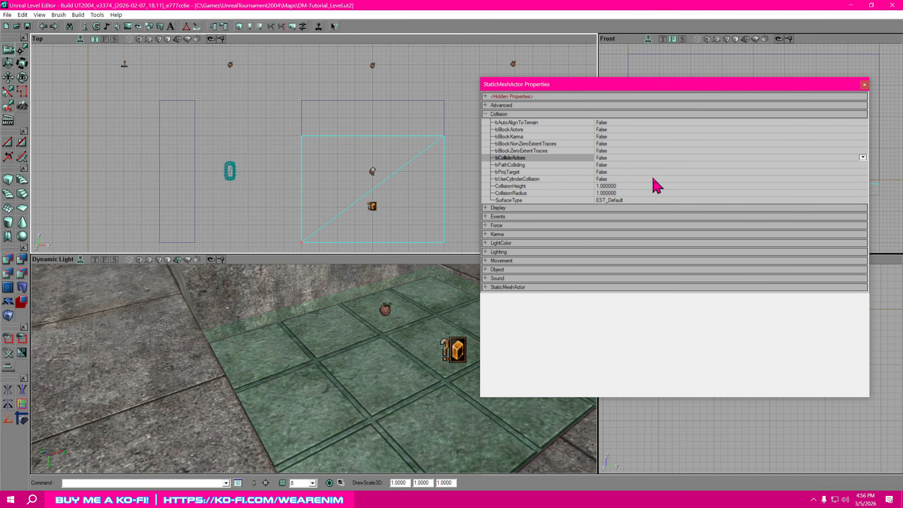
# Set the water mesh's collision SurfaceType to EST_Water.
pyautogui.click(627, 200)
pyautogui.click(863, 200)
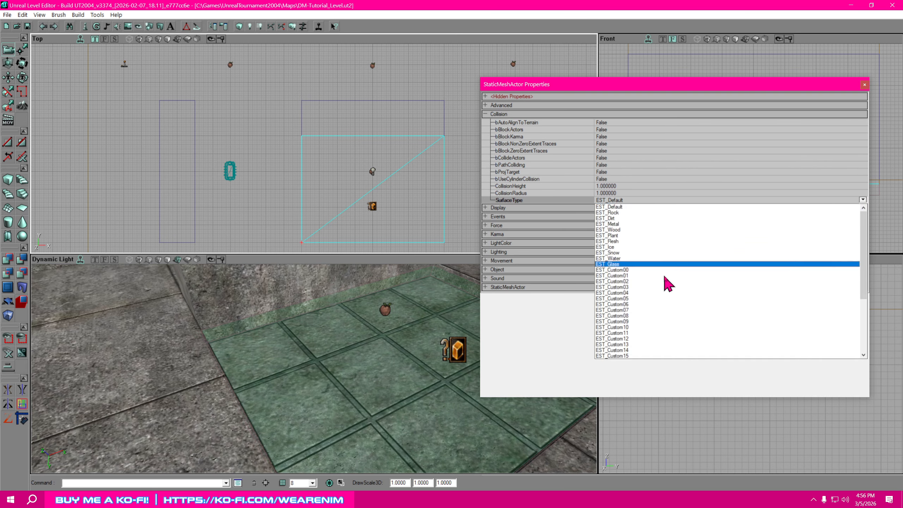
pyautogui.click(629, 253)
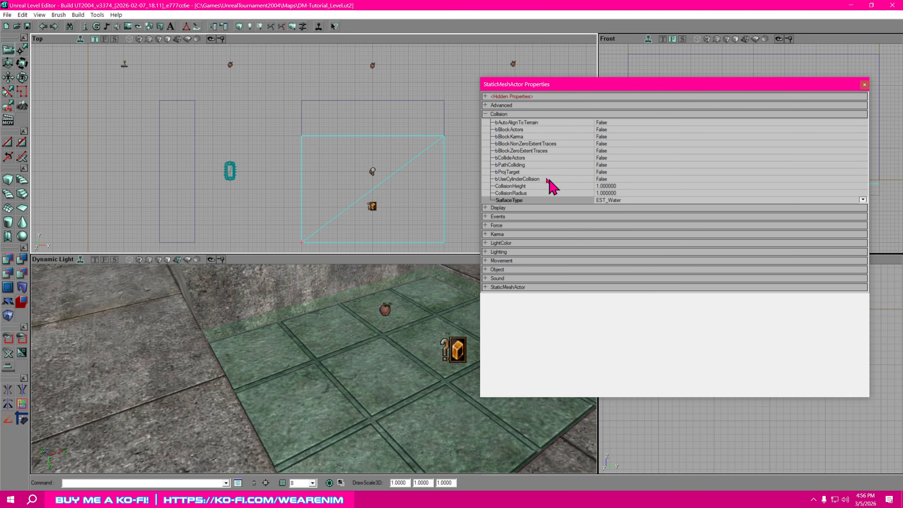
pyautogui.click(486, 115)
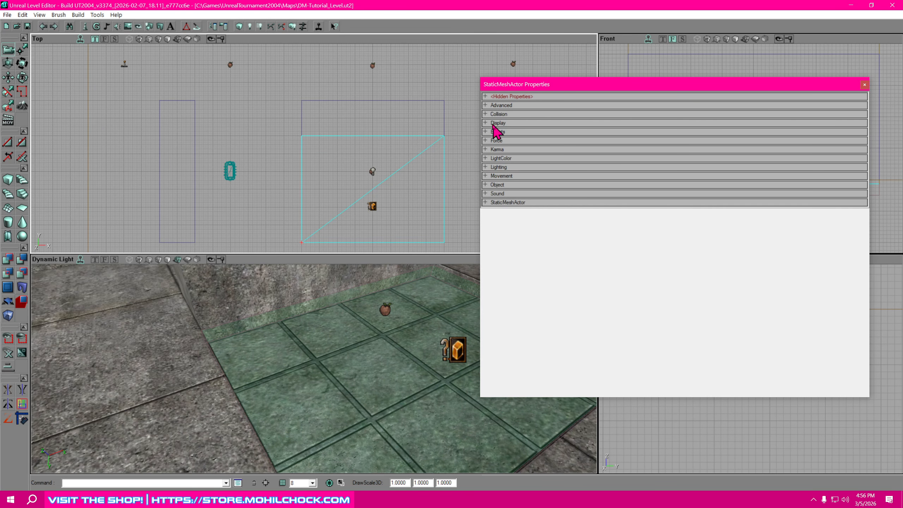
# Turn off shadow casting for the water mesh by setting bShadowCast to False in its Display properties.
pyautogui.click(486, 123)
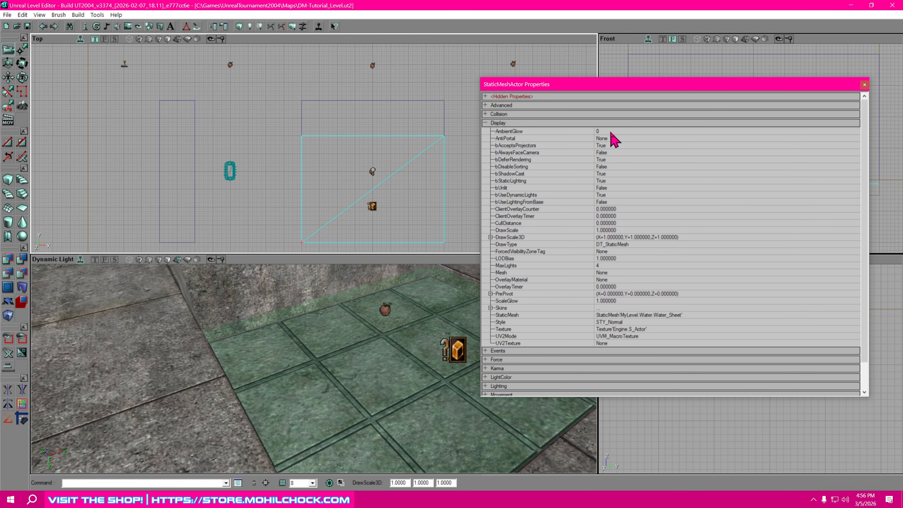
pyautogui.click(609, 182)
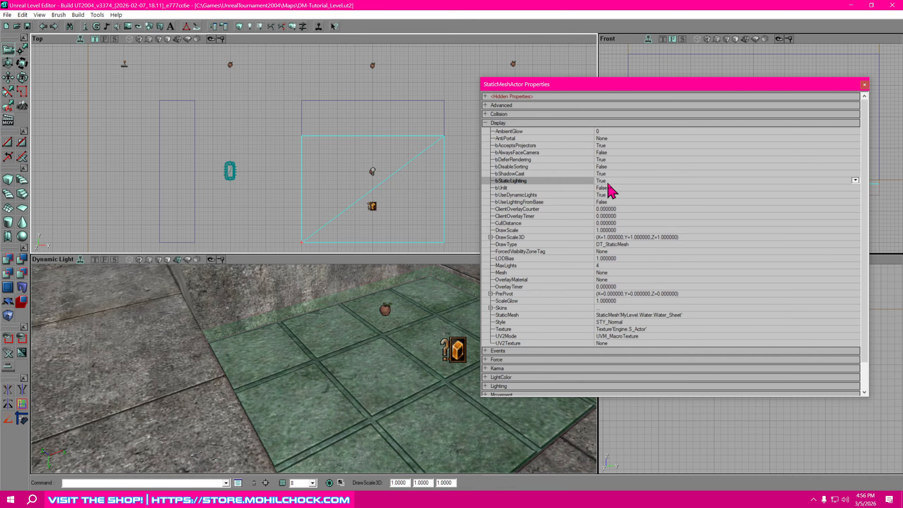
pyautogui.click(855, 181)
pyautogui.click(856, 180)
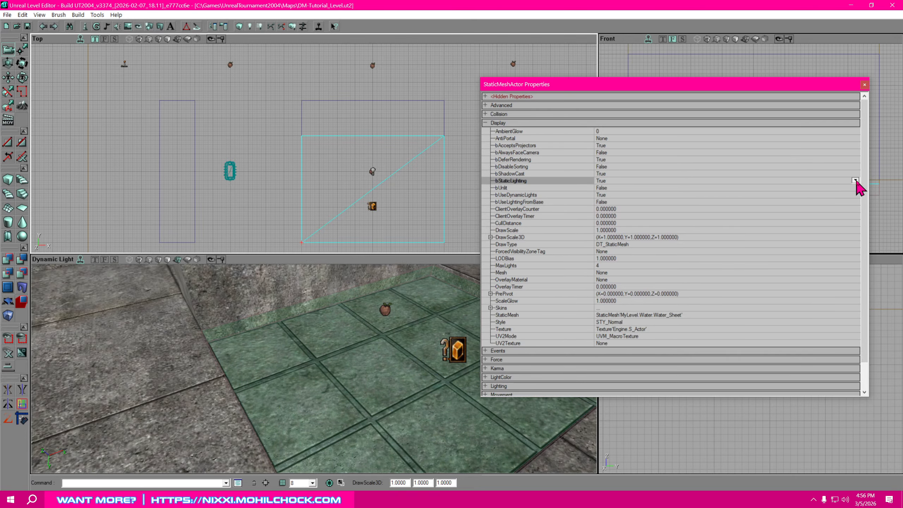
pyautogui.click(609, 174)
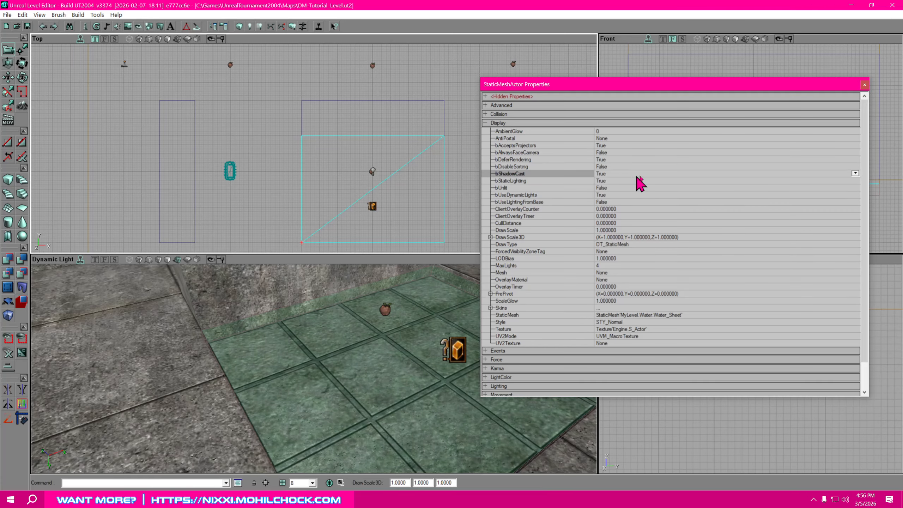
pyautogui.click(856, 174)
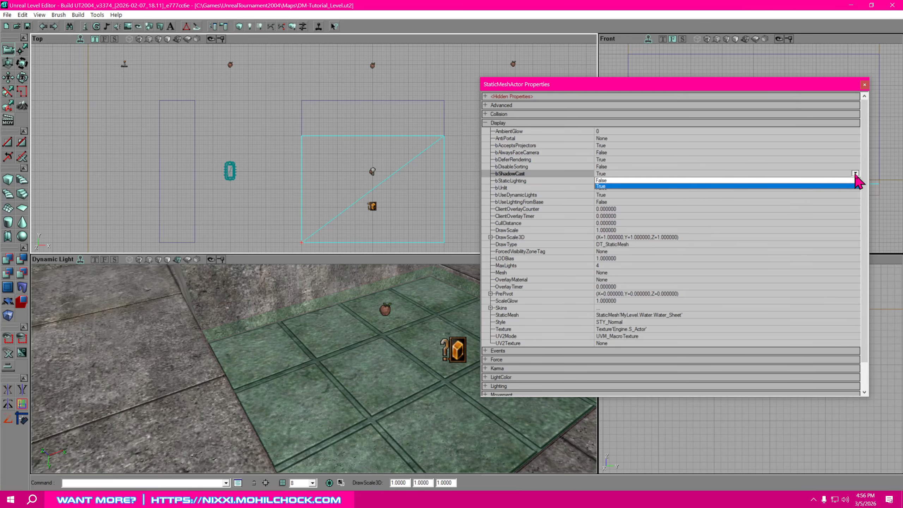
pyautogui.click(611, 180)
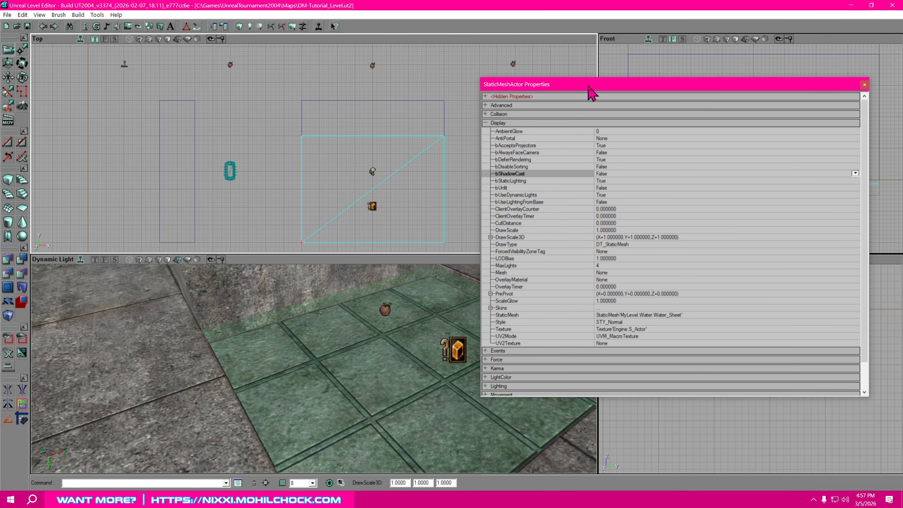
# Move the properties window clear of the pool view and rebuild the level, including its lighting.
pyautogui.moveTo(589, 89); pyautogui.dragTo(624, 92)
pyautogui.moveTo(442, 389); pyautogui.dragTo(466, 423)
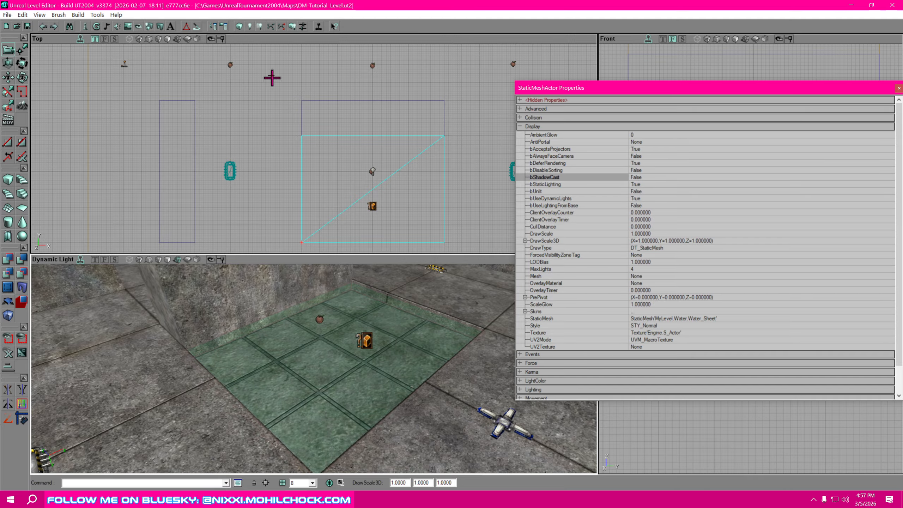
pyautogui.click(293, 26)
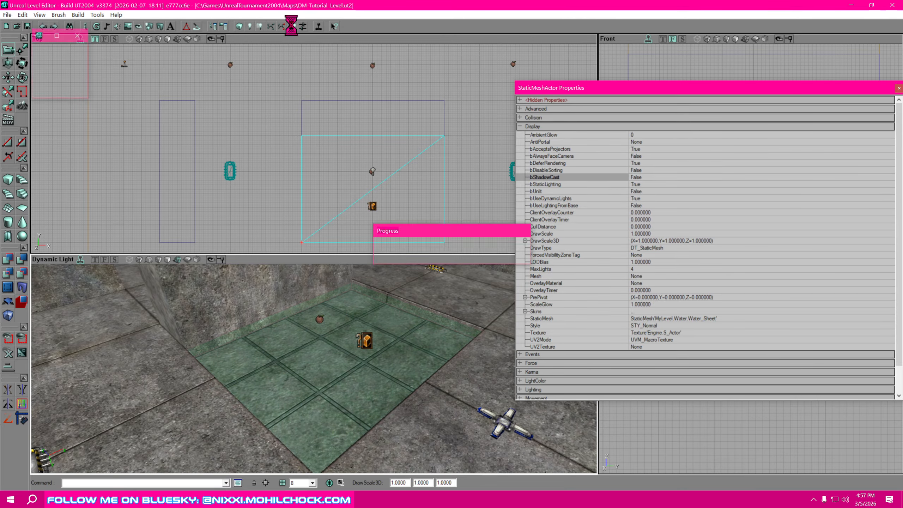
pyautogui.moveTo(453, 356); pyautogui.dragTo(359, 380)
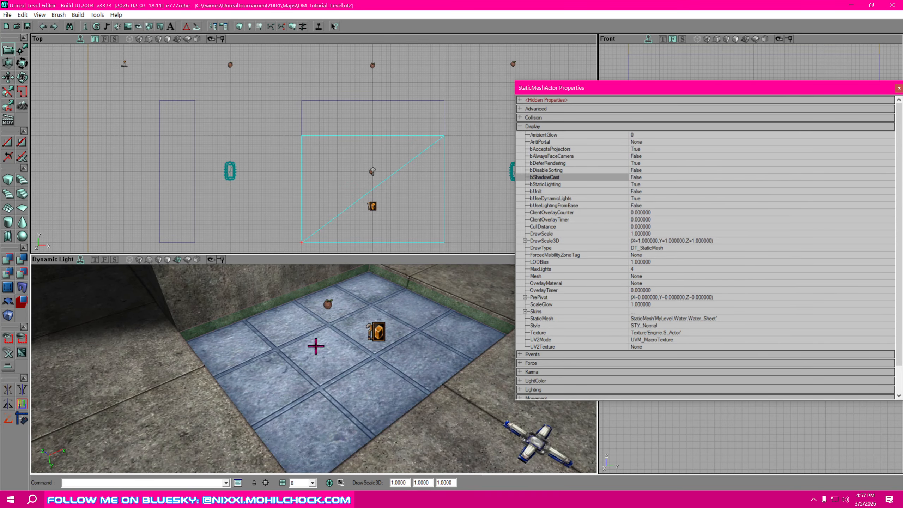
# Deselect the Water_Sheet mesh and examine the pool's water surface from several angles in the 3D view.
pyautogui.click(233, 292)
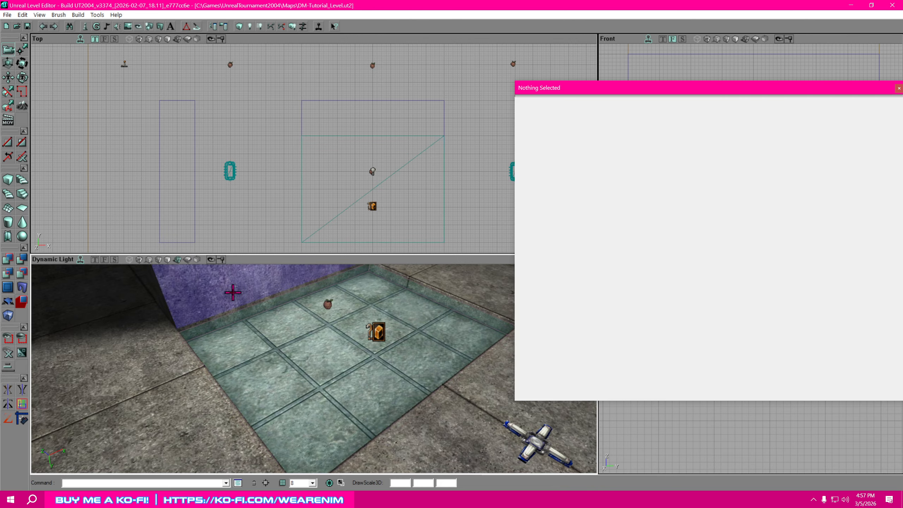
pyautogui.moveTo(295, 362); pyautogui.dragTo(299, 331)
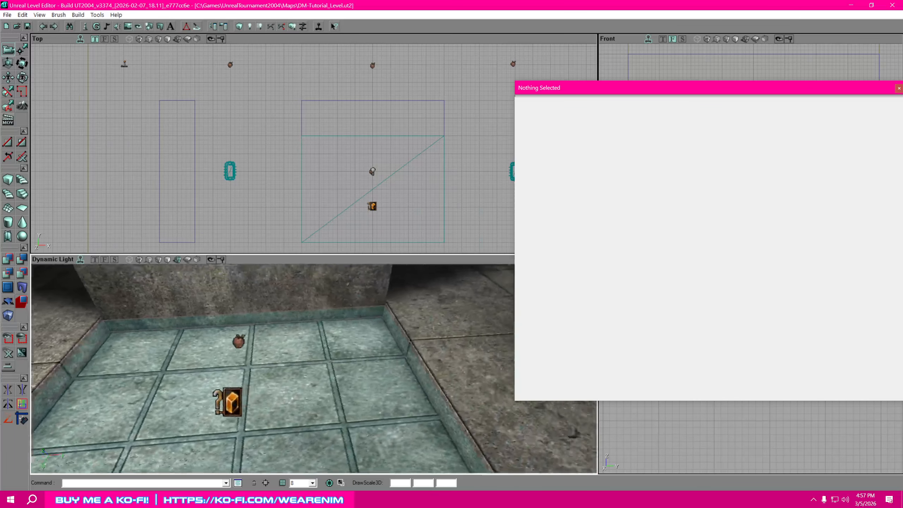
pyautogui.moveTo(295, 342)
pyautogui.mouseDown()
pyautogui.moveTo(281, 363)
pyautogui.moveTo(284, 356)
pyautogui.mouseUp()
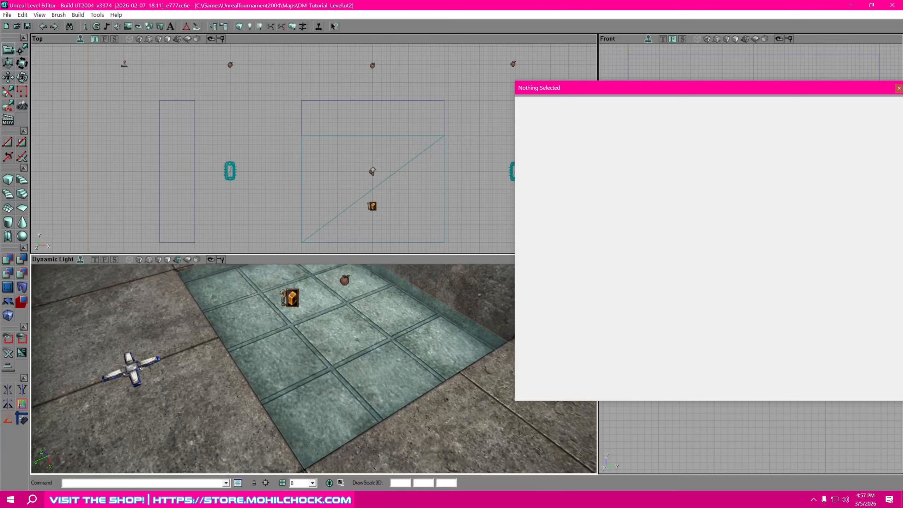
pyautogui.moveTo(284, 355); pyautogui.dragTo(291, 331, button='right')
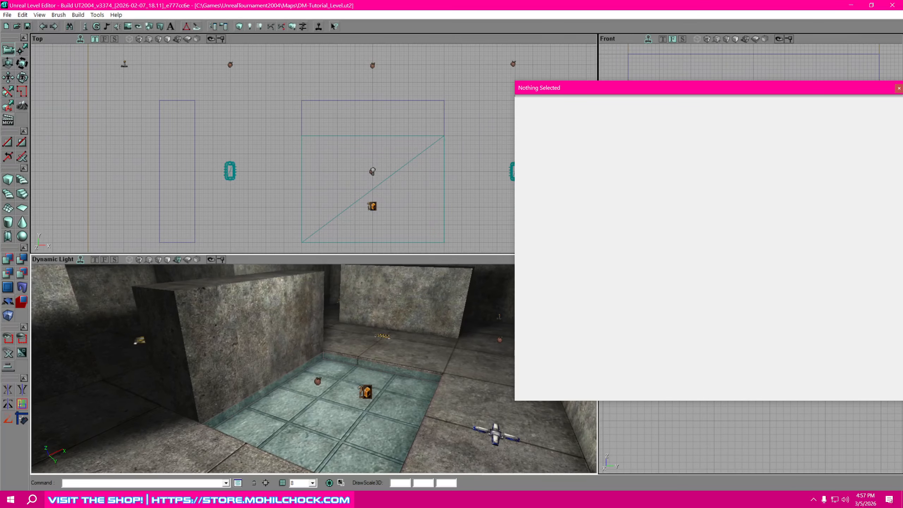
pyautogui.moveTo(295, 338)
pyautogui.mouseDown()
pyautogui.moveTo(295, 359)
pyautogui.moveTo(295, 342)
pyautogui.mouseUp()
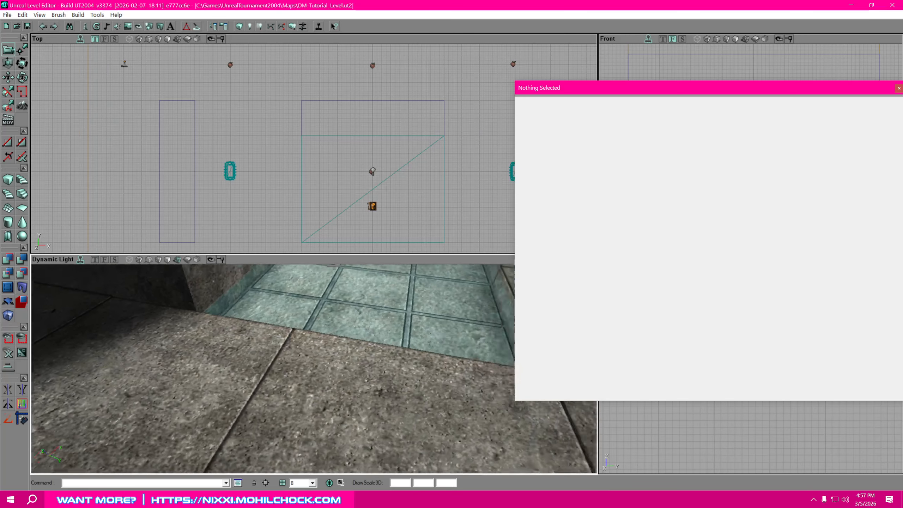
# Close the empty properties window and frame the pool and its surrounding walls in the 3D view.
pyautogui.moveTo(296, 342); pyautogui.dragTo(274, 340)
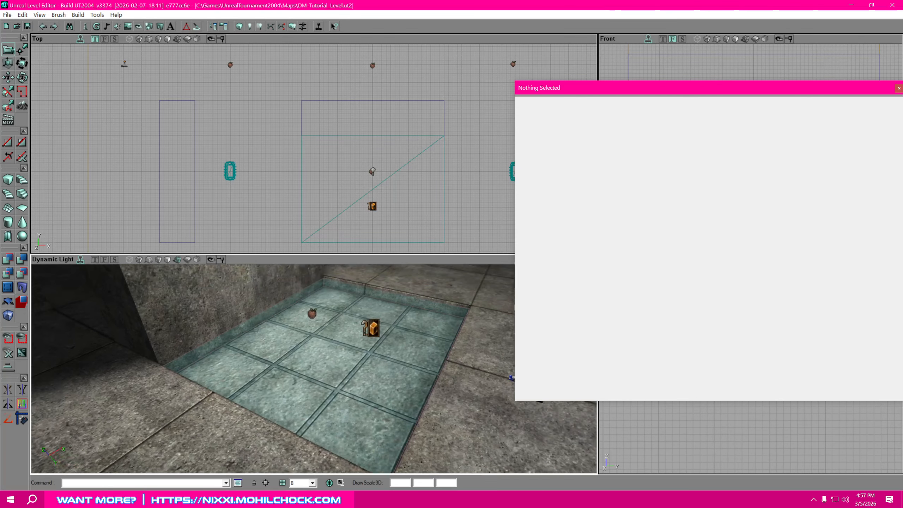
pyautogui.click(898, 88)
pyautogui.moveTo(482, 361); pyautogui.dragTo(483, 406)
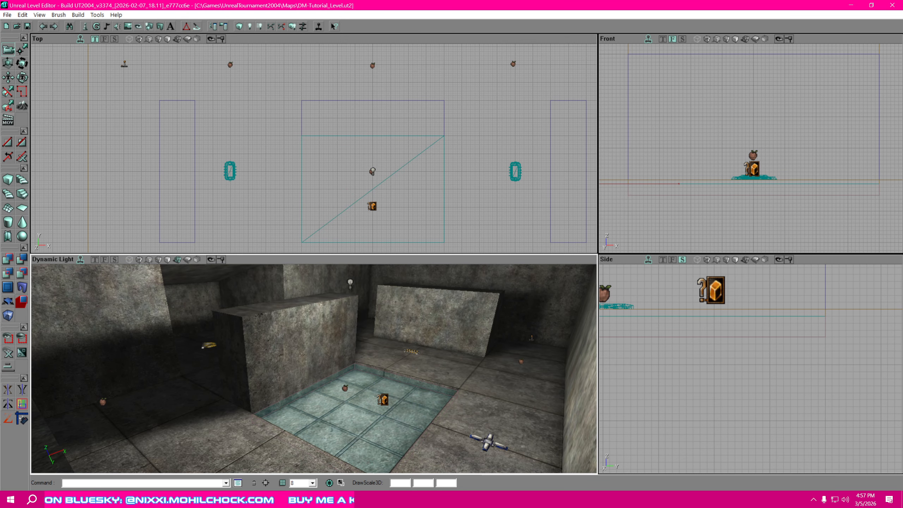
# Bring back the static mesh browser with the Water_Sheet mesh and place it beside the pool view.
pyautogui.hotkey('alt', 'Tab')
pyautogui.moveTo(774, 77); pyautogui.dragTo(741, 38)
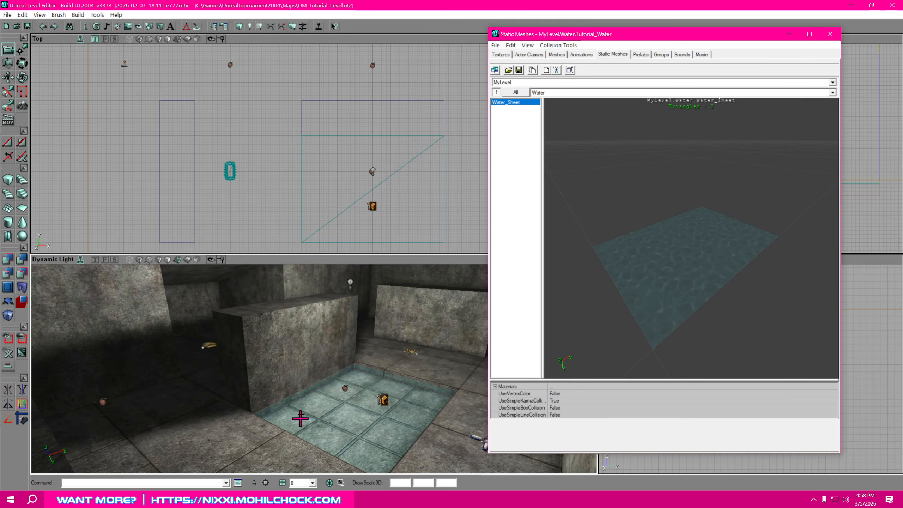
pyautogui.moveTo(366, 338); pyautogui.dragTo(397, 320, button='right')
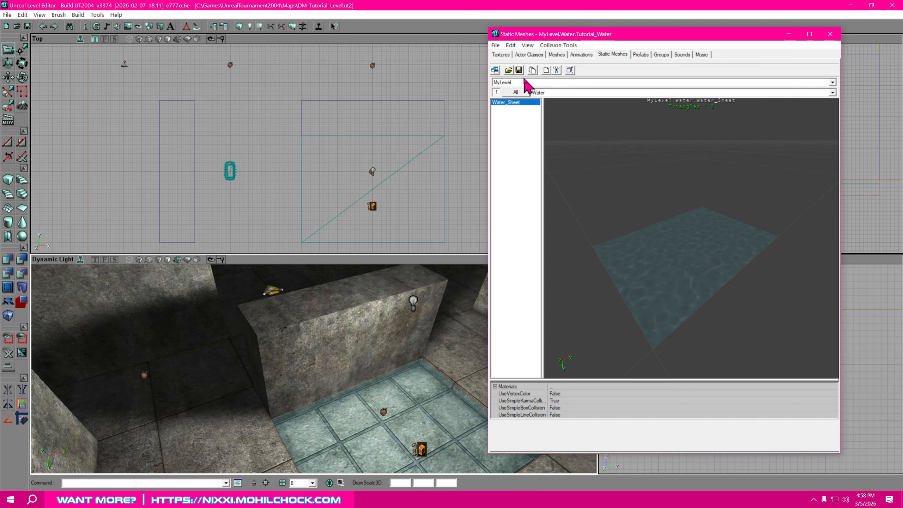
# Show the ScreenShots group of the MyLevel package in the texture browser and select its ScreenShots MaterialSequence.
pyautogui.click(501, 55)
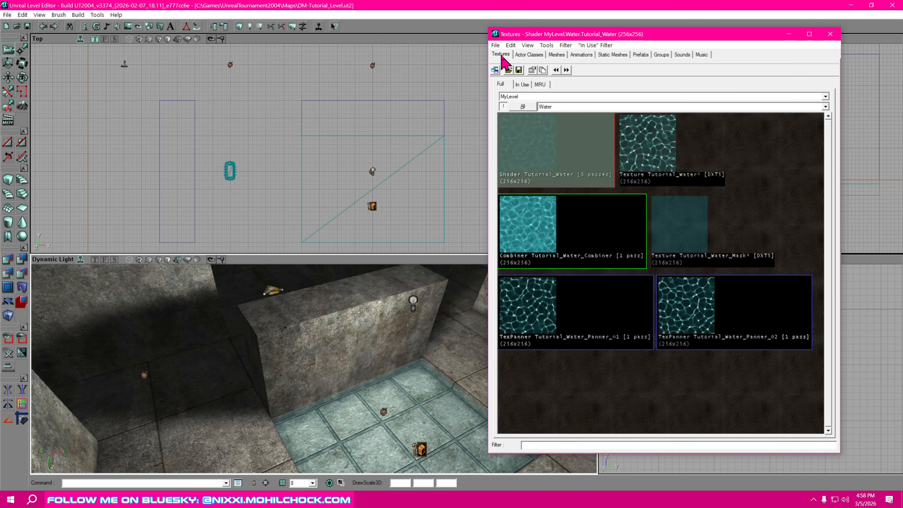
pyautogui.click(521, 97)
pyautogui.click(522, 101)
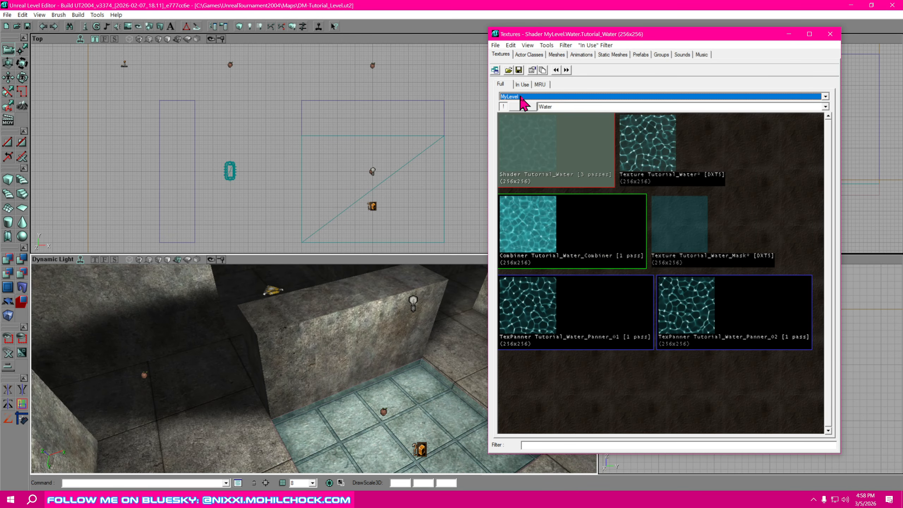
pyautogui.click(555, 107)
pyautogui.click(563, 118)
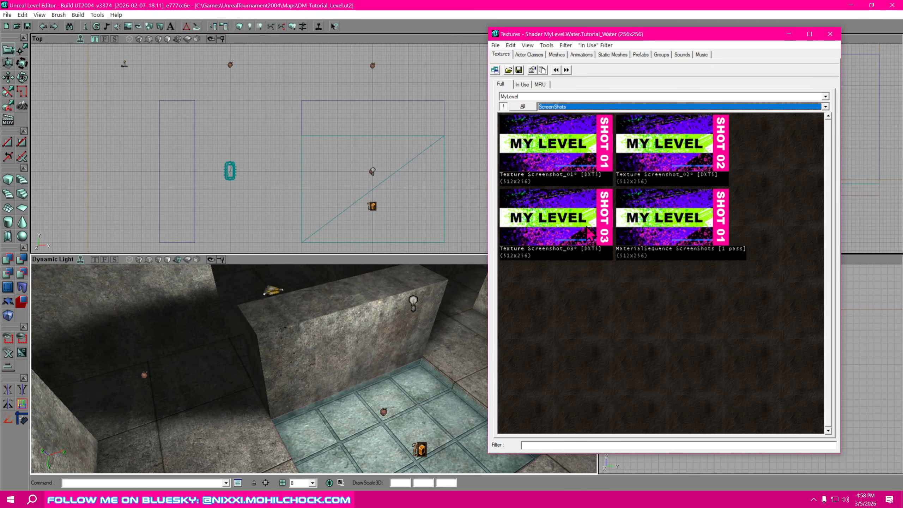
pyautogui.click(656, 231)
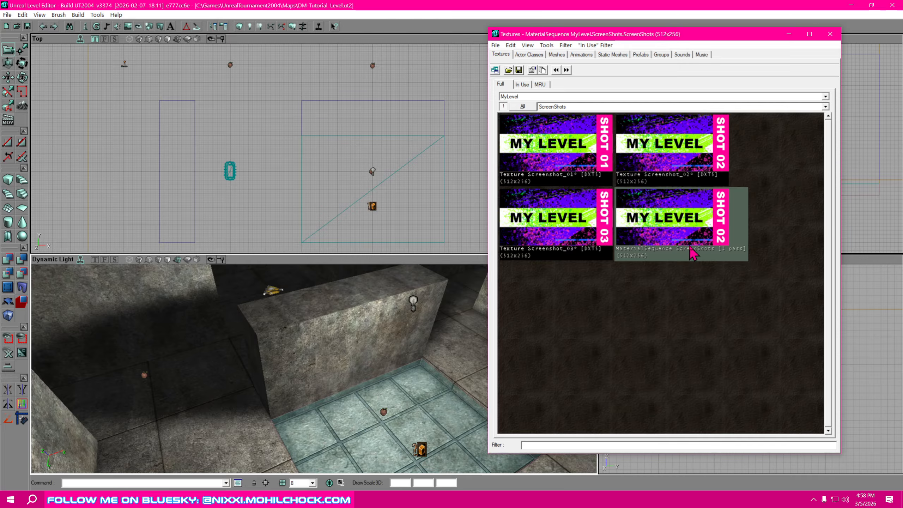
# Review the LevelSummary section of the level properties, including its Screenshot entry, and close the properties window.
pyautogui.click(39, 15)
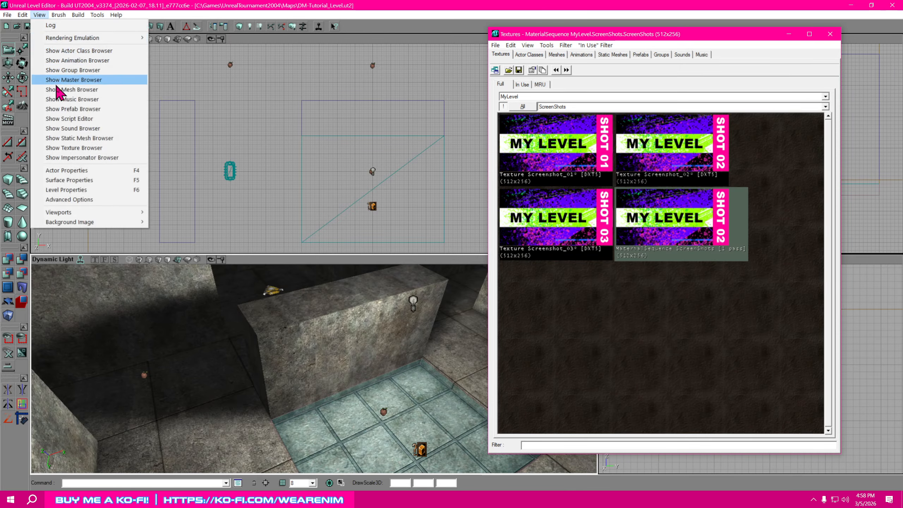
pyautogui.click(124, 198)
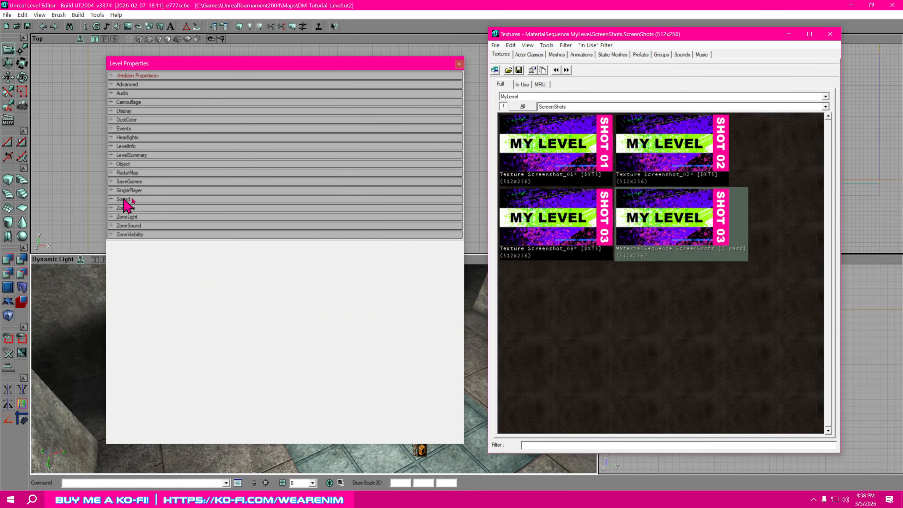
pyautogui.click(111, 155)
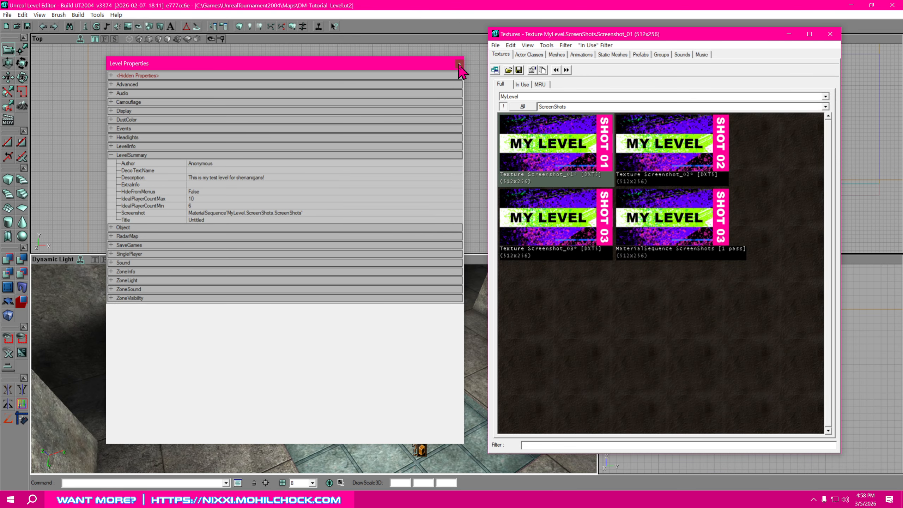
pyautogui.click(459, 65)
pyautogui.moveTo(411, 327); pyautogui.dragTo(435, 329)
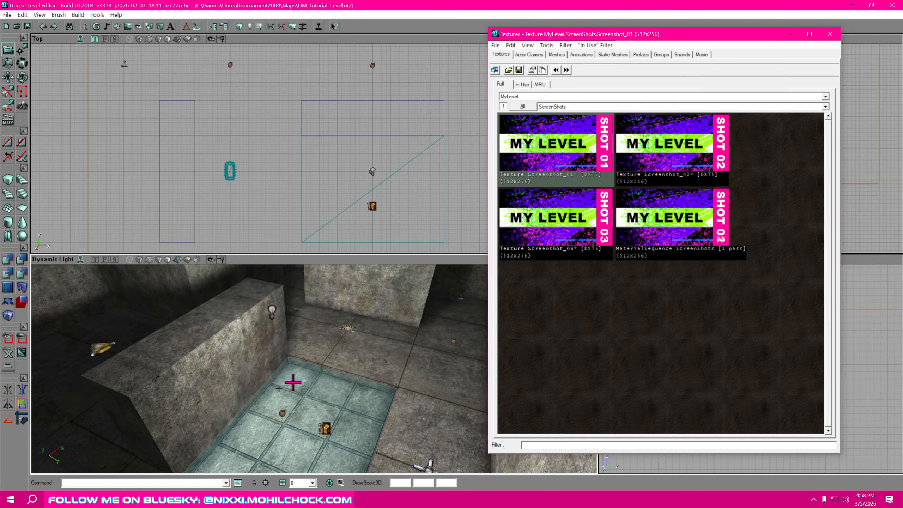
pyautogui.moveTo(378, 358); pyautogui.dragTo(355, 358)
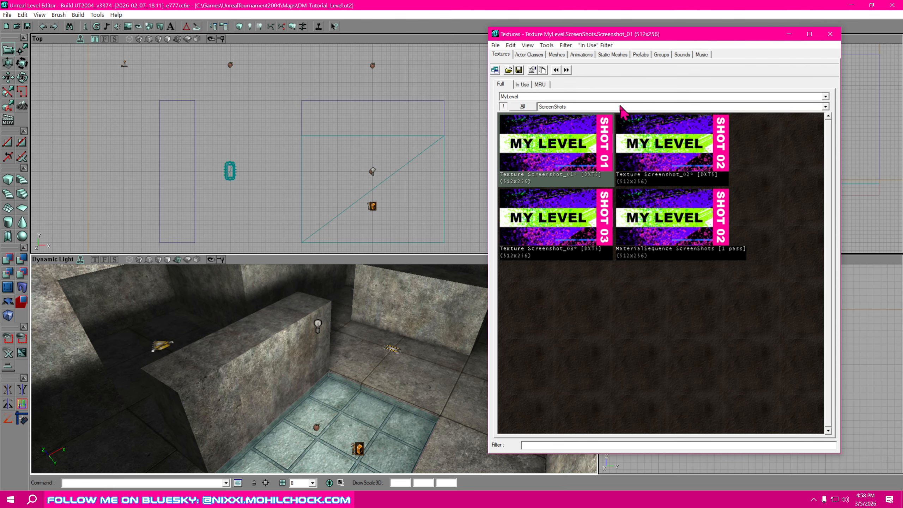
pyautogui.moveTo(448, 383); pyautogui.dragTo(413, 363)
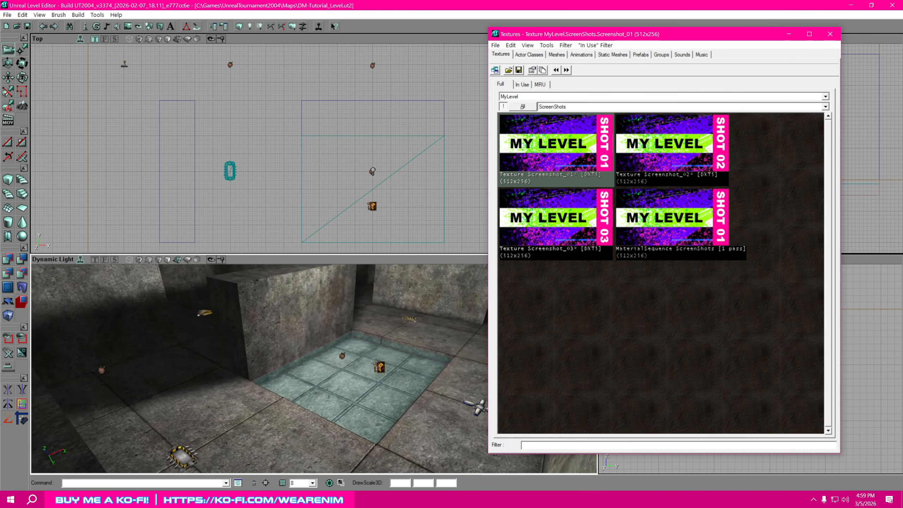
pyautogui.moveTo(412, 363); pyautogui.dragTo(428, 341, button='right')
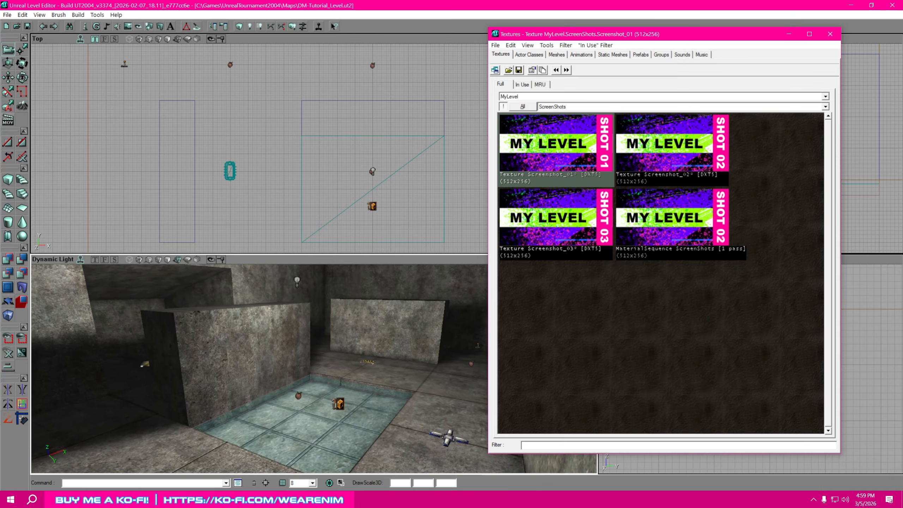
pyautogui.moveTo(429, 341); pyautogui.dragTo(427, 338)
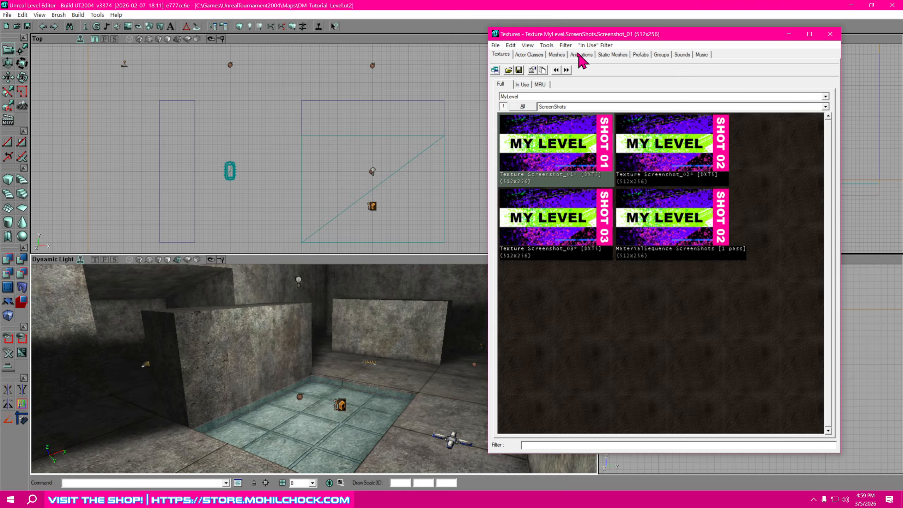
# Save the level and put the texture browser away to uncover the viewports.
pyautogui.click(27, 27)
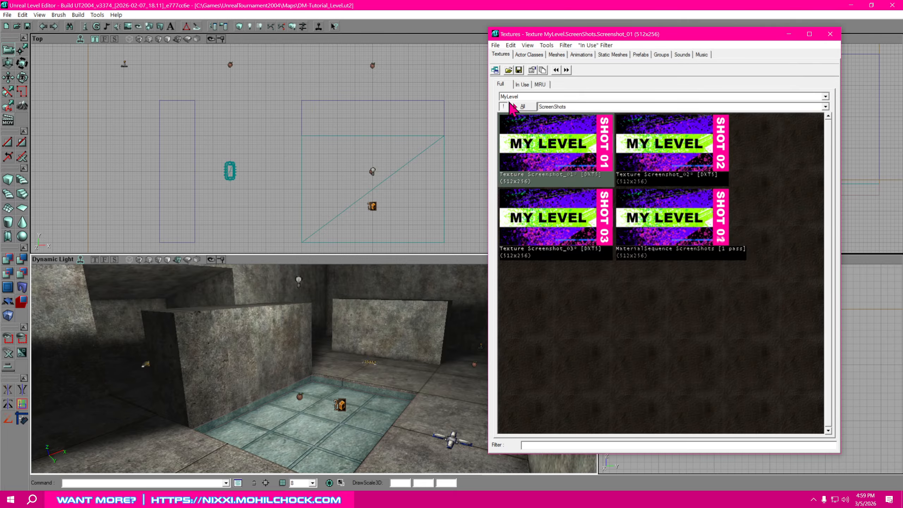
pyautogui.moveTo(642, 35); pyautogui.dragTo(645, 47)
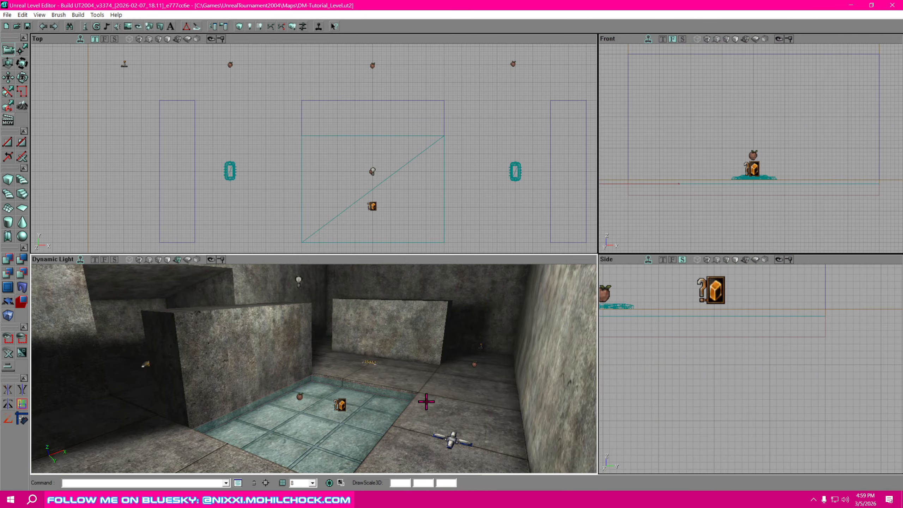
# Turn on Show Paths in the 3D view of the level.
pyautogui.moveTo(482, 382); pyautogui.dragTo(437, 413, button='right')
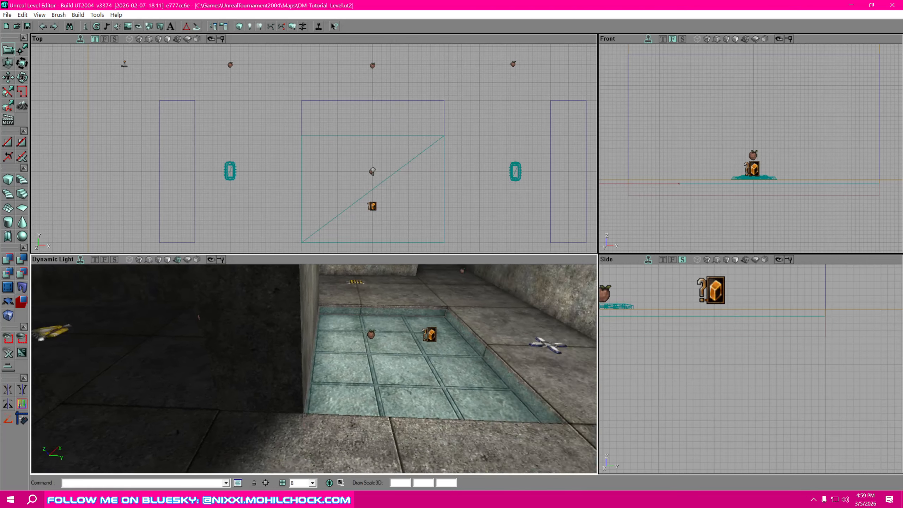
pyautogui.moveTo(437, 413); pyautogui.dragTo(423, 459)
pyautogui.moveTo(423, 459); pyautogui.dragTo(418, 414, button='right')
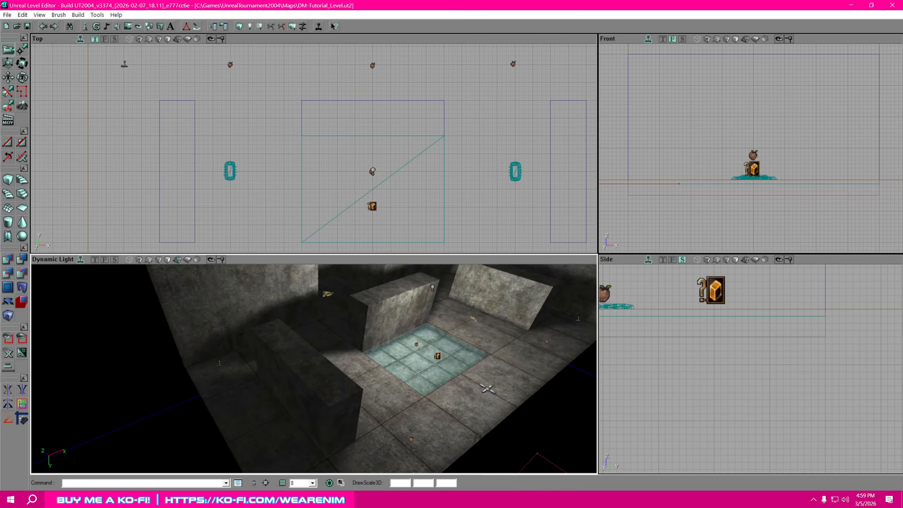
pyautogui.moveTo(435, 281); pyautogui.dragTo(446, 270, button='right')
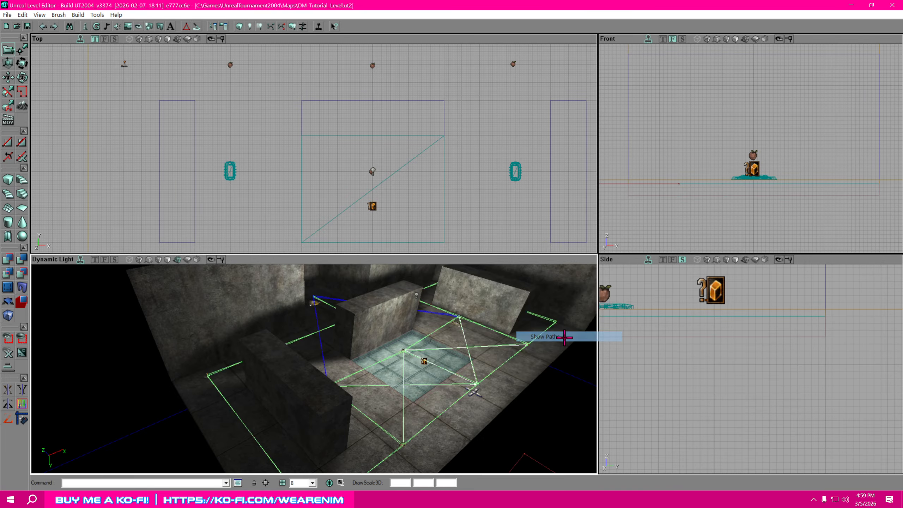
# Examine the bot navigation paths through the pool and the surrounding room from several angles.
pyautogui.moveTo(564, 338); pyautogui.dragTo(523, 320)
pyautogui.moveTo(523, 320); pyautogui.dragTo(515, 303, button='right')
pyautogui.moveTo(516, 302); pyautogui.dragTo(505, 278)
pyautogui.moveTo(492, 423); pyautogui.dragTo(491, 391)
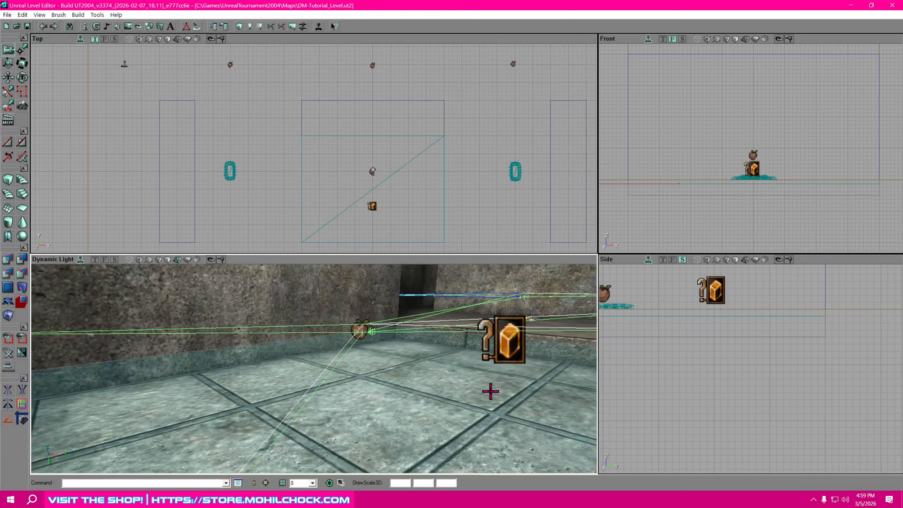
pyautogui.moveTo(362, 329); pyautogui.dragTo(359, 392)
pyautogui.moveTo(359, 391); pyautogui.dragTo(377, 383, button='right')
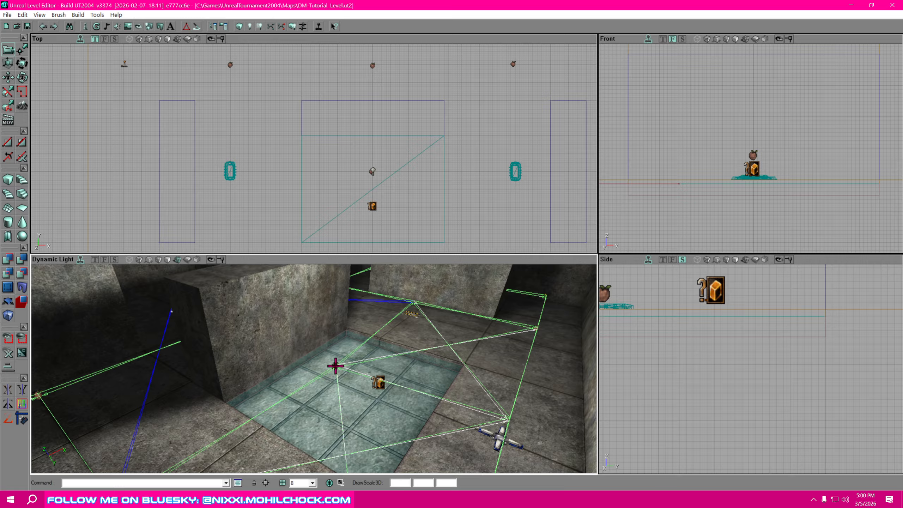
pyautogui.moveTo(396, 395); pyautogui.dragTo(384, 377, button='right')
pyautogui.moveTo(433, 314); pyautogui.dragTo(433, 312, button='right')
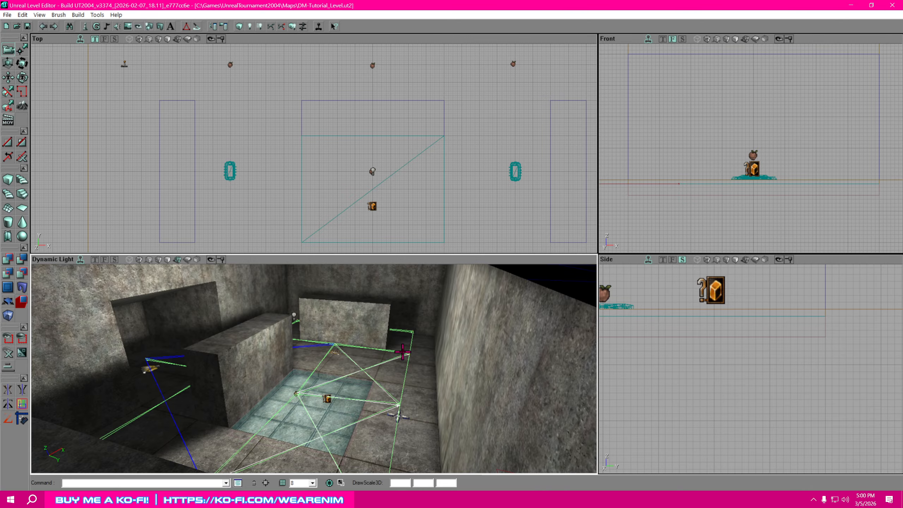
pyautogui.moveTo(403, 377); pyautogui.dragTo(375, 363, button='right')
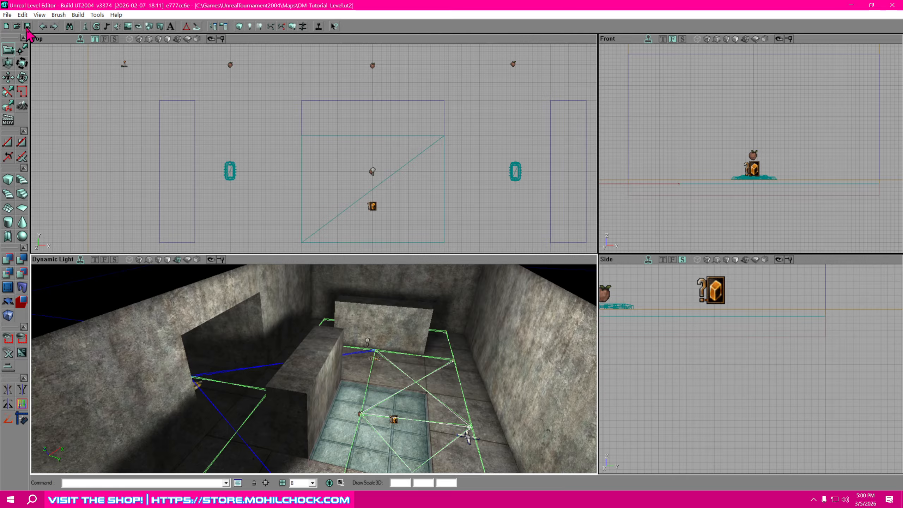
# Close the level editor and launch Unreal Tournament 2004 from the desktop.
pyautogui.click(898, 6)
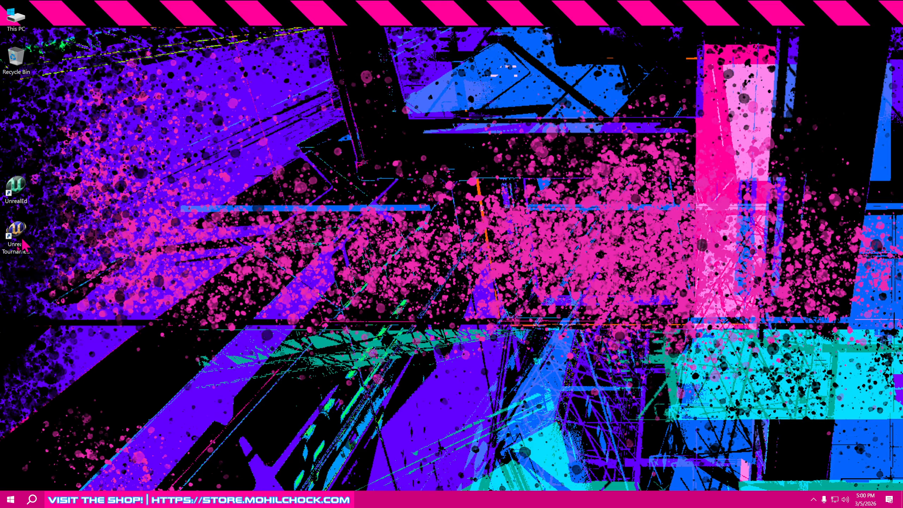
pyautogui.doubleClick(16, 235)
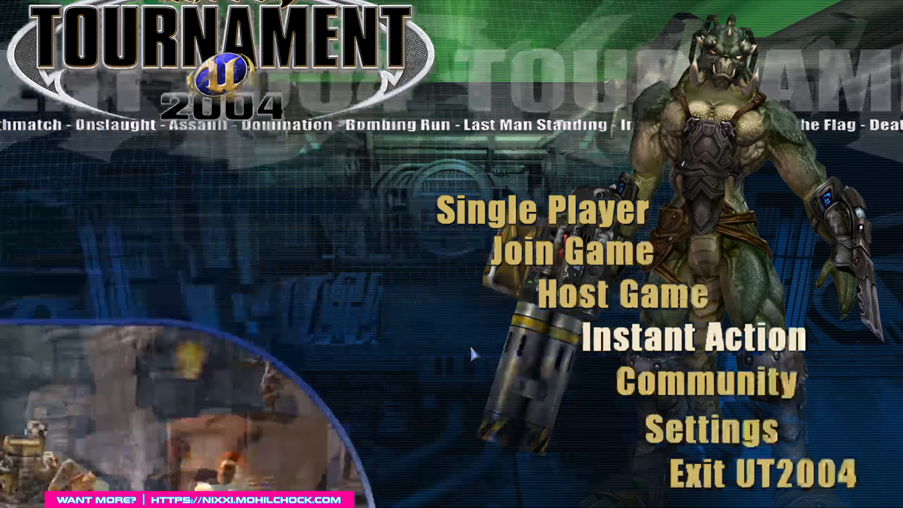
# Set up an Instant Action DeathMatch on the DM-Tutorial_Level map.
pyautogui.click(471, 348)
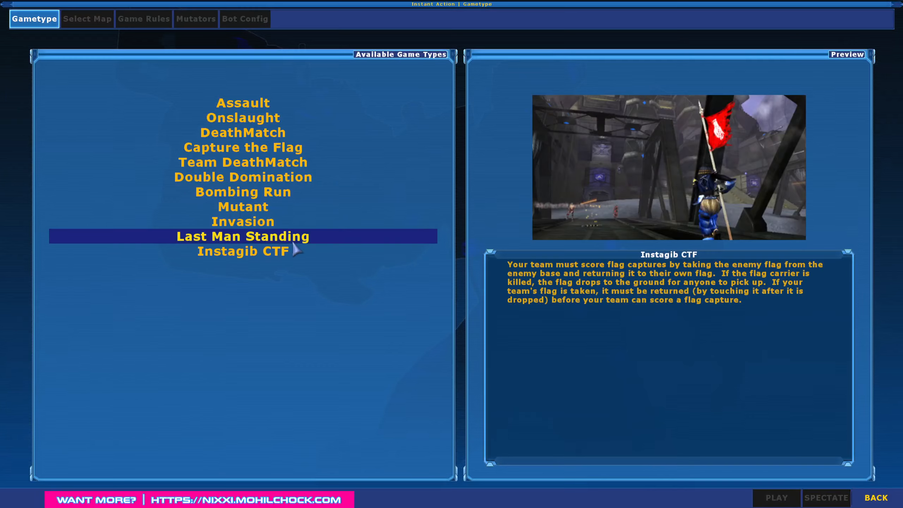
pyautogui.click(249, 136)
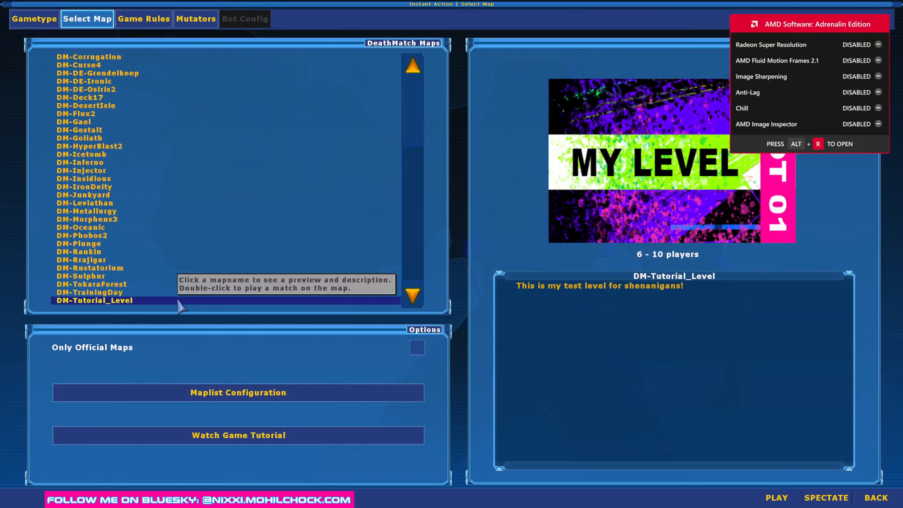
# In the game rules, set Bot Skill to Masterful and Number Of Bots to 3.
pyautogui.click(143, 19)
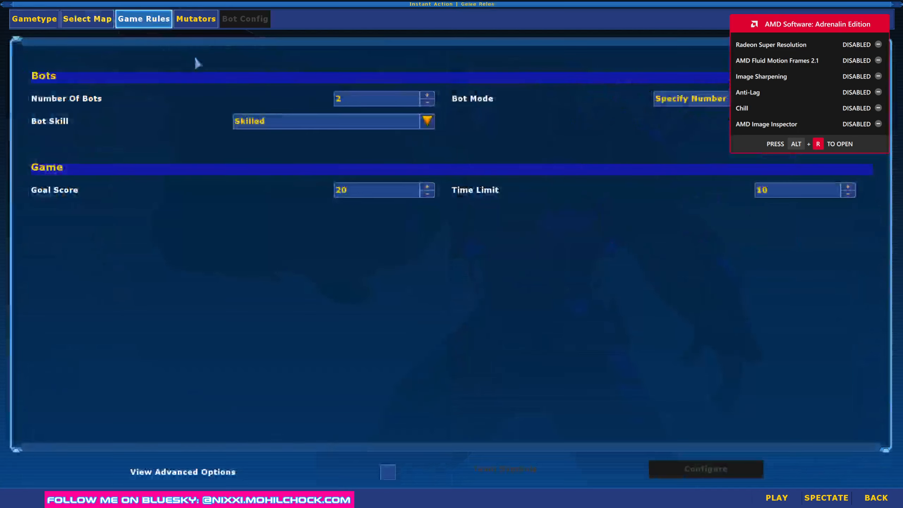
pyautogui.click(427, 122)
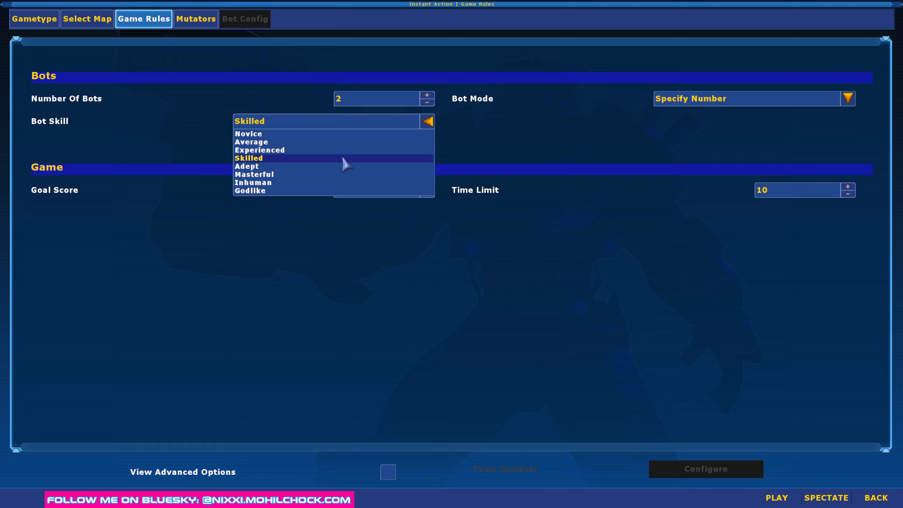
pyautogui.click(280, 174)
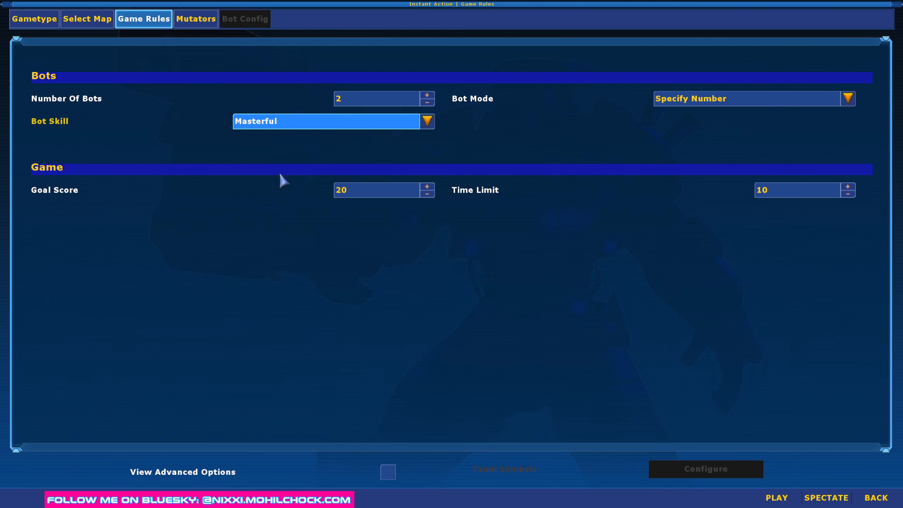
pyautogui.click(427, 95)
pyautogui.click(546, 132)
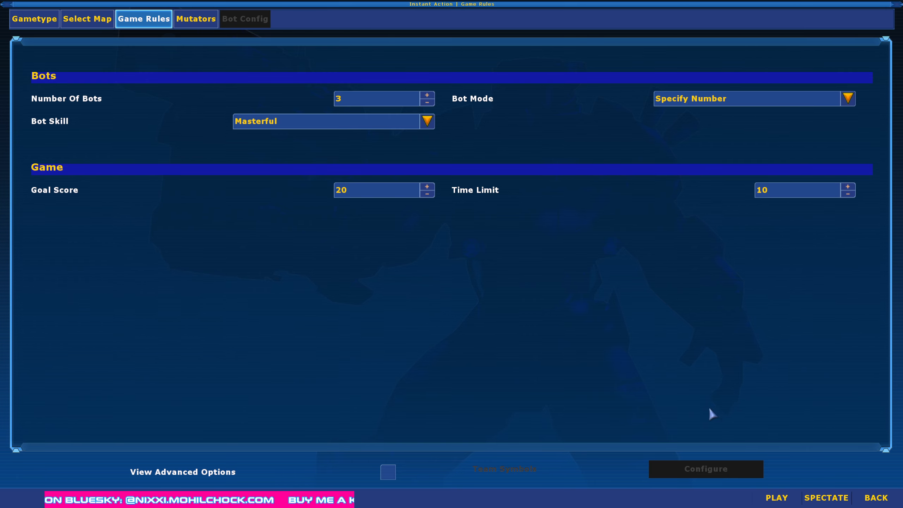
# Enter the DM-Tutorial_Level match as a spectator and start it.
pyautogui.click(836, 499)
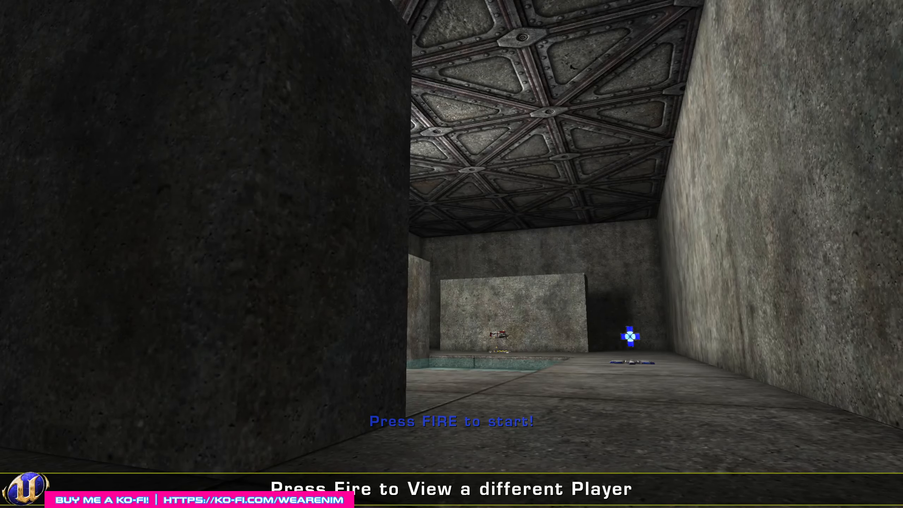
pyautogui.click(452, 254)
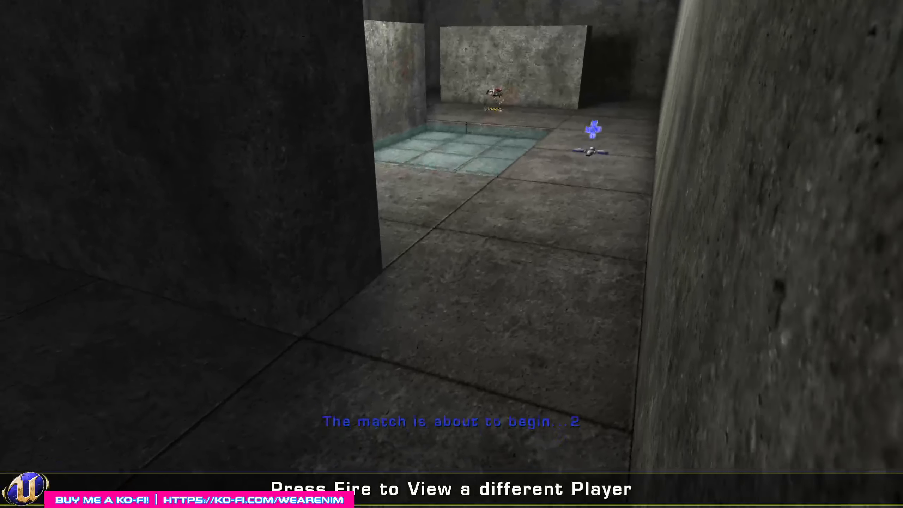
# Fly the spectator camera around the pool and cover walls to examine the water surface and the bots fighting in the level.
pyautogui.press('s')
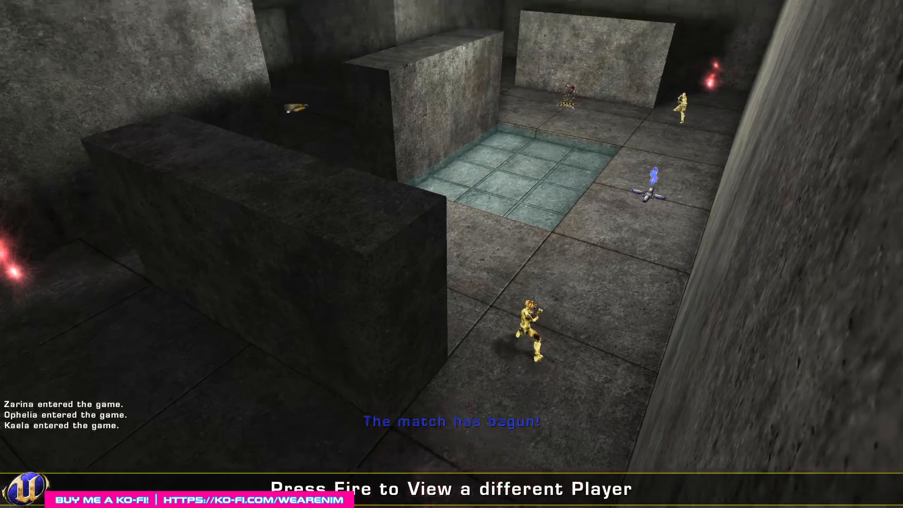
pyautogui.press('w')
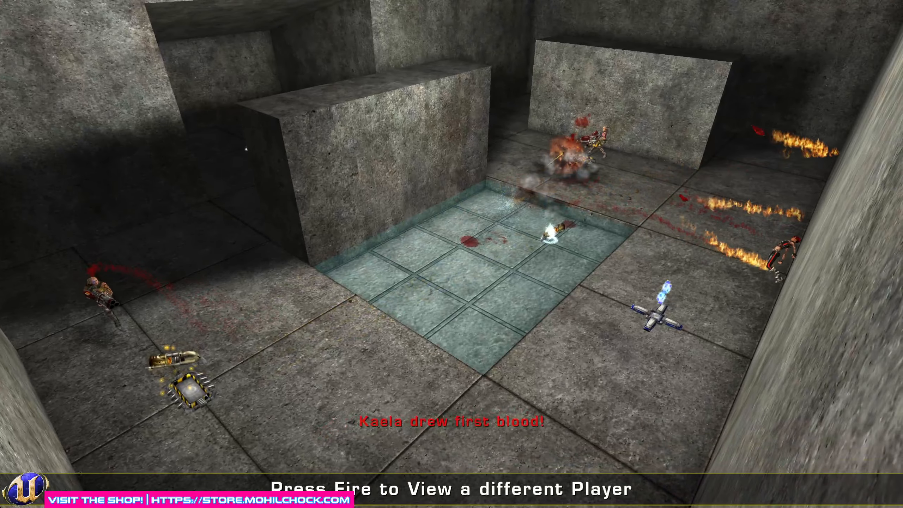
pyautogui.press('s')
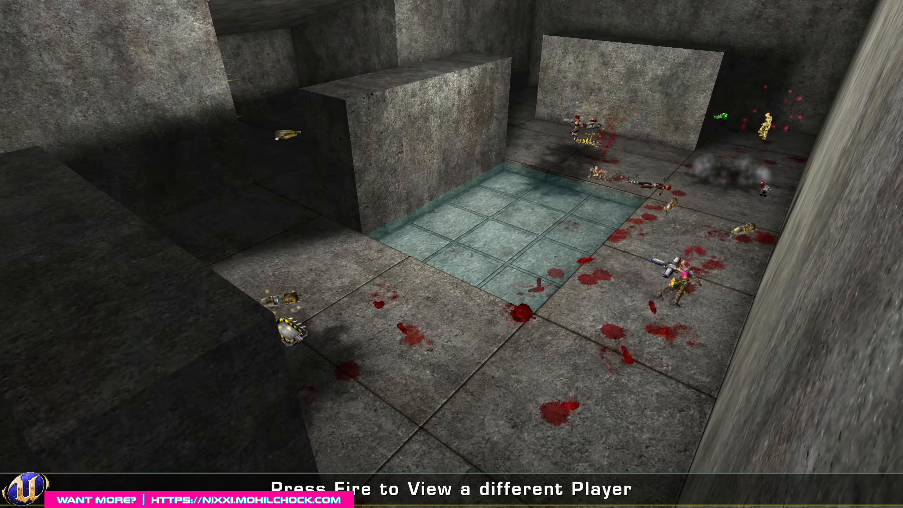
pyautogui.press('a')
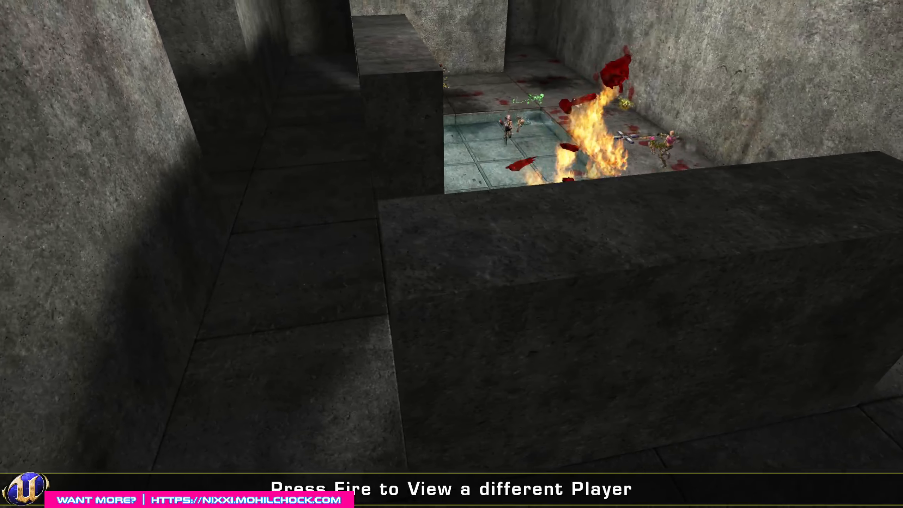
pyautogui.press('a')
pyautogui.press('d')
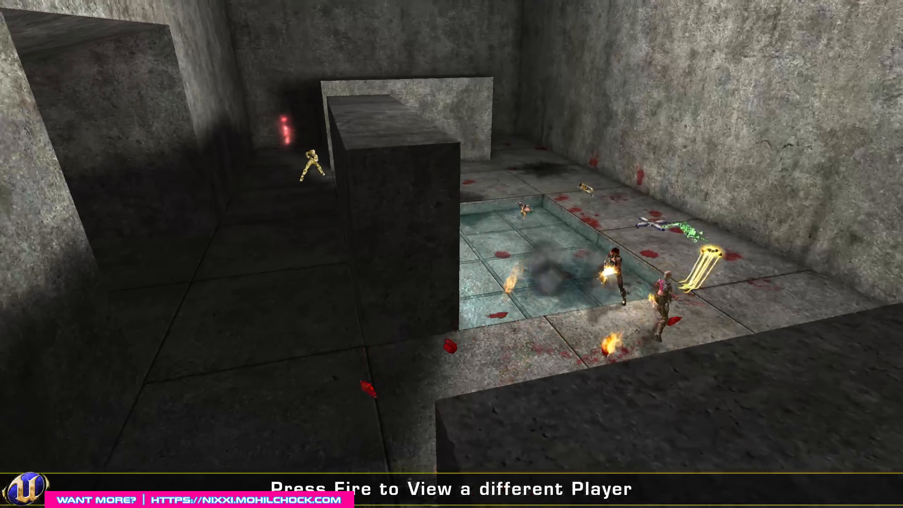
pyautogui.press('d')
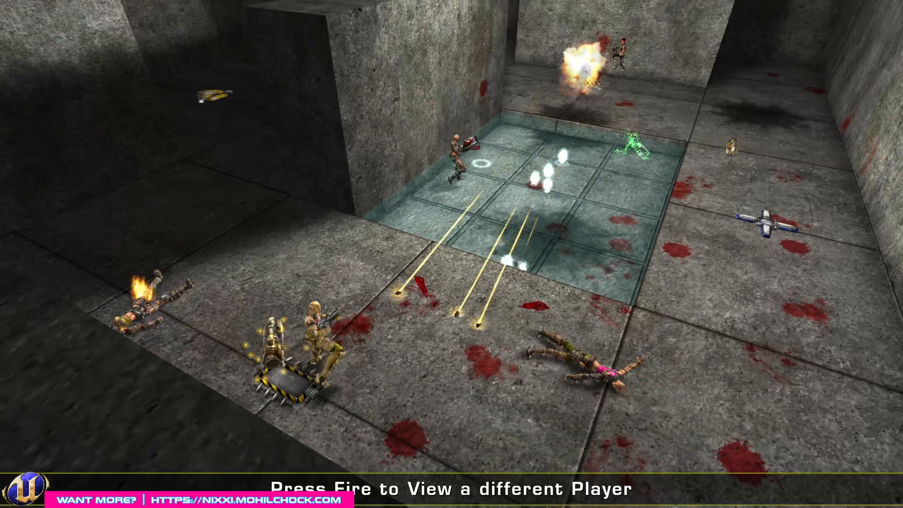
pyautogui.press('d')
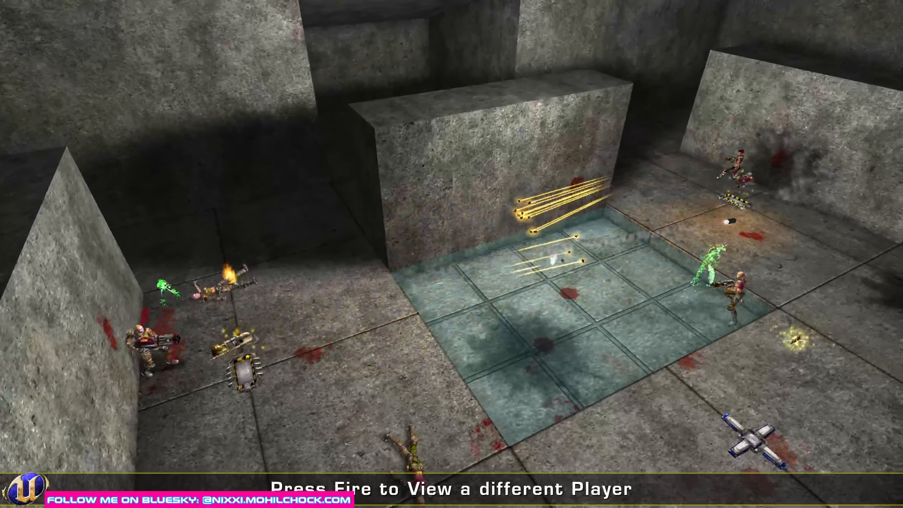
pyautogui.press('a')
pyautogui.press('s')
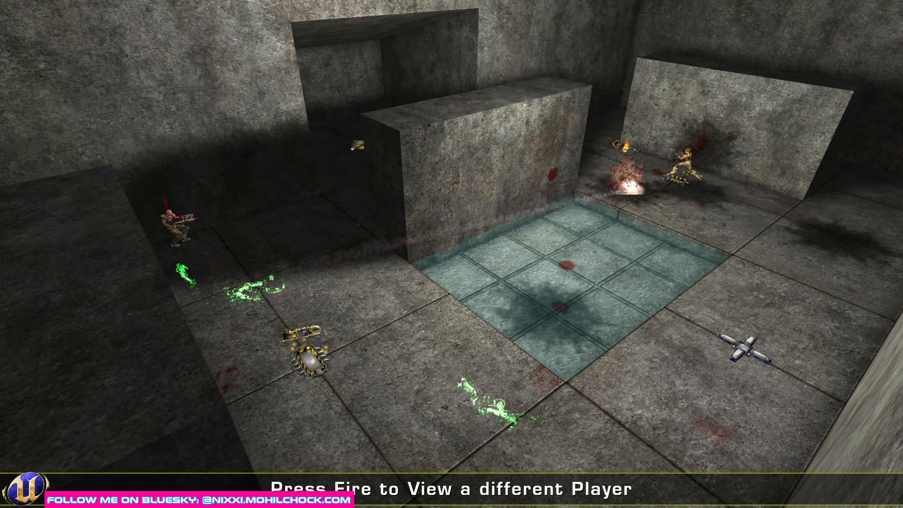
pyautogui.press('d')
pyautogui.press('w')
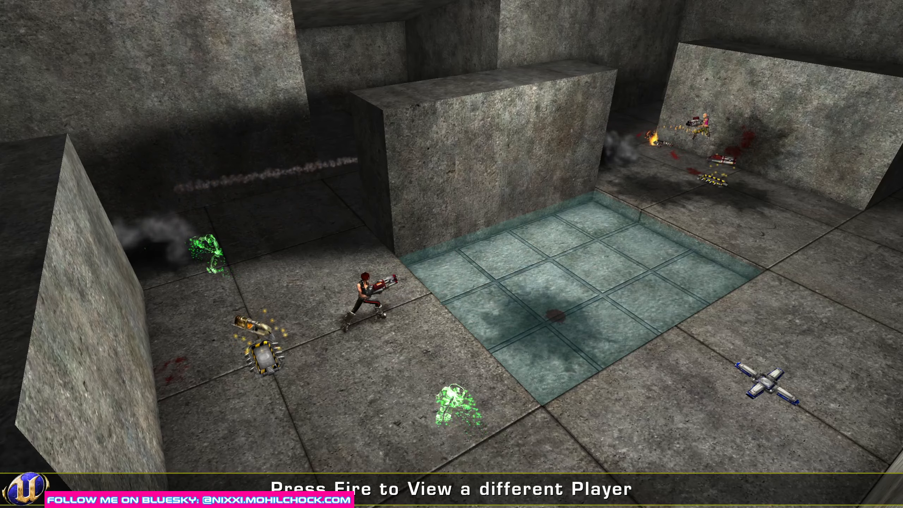
pyautogui.press('d')
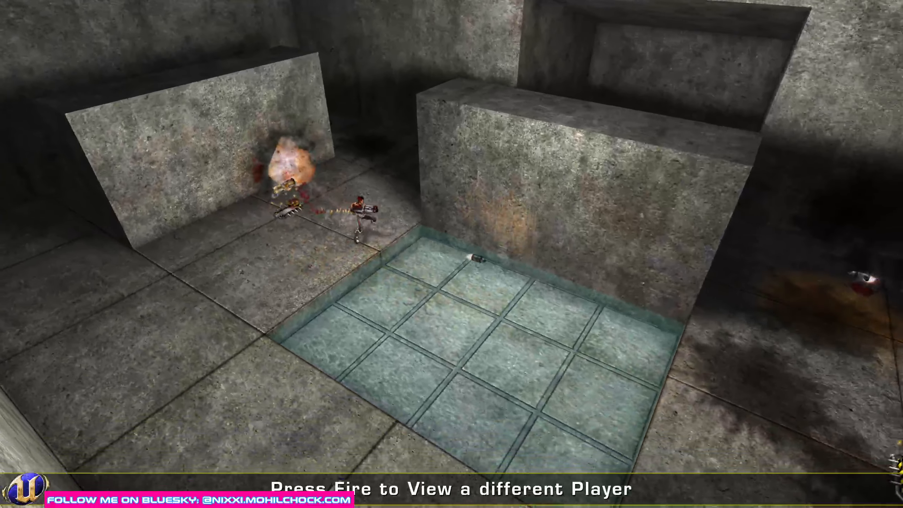
pyautogui.press('d')
pyautogui.press('s')
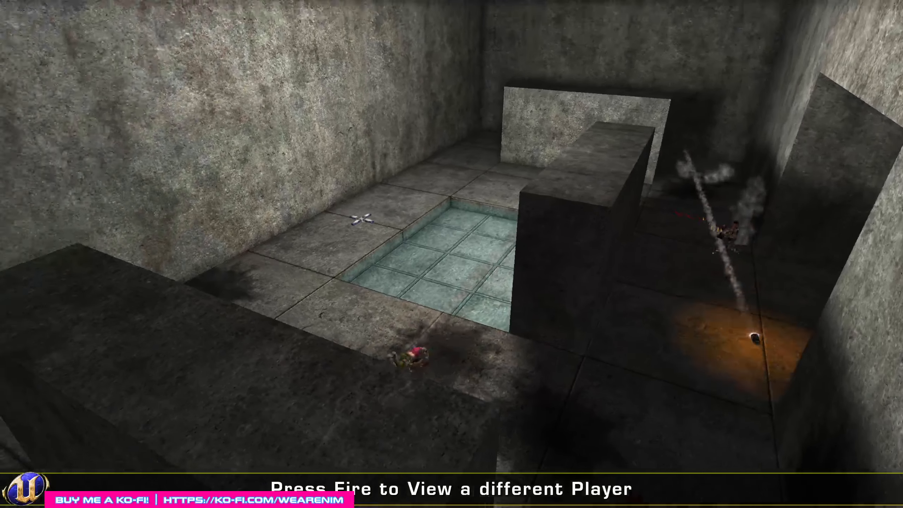
pyautogui.press('a')
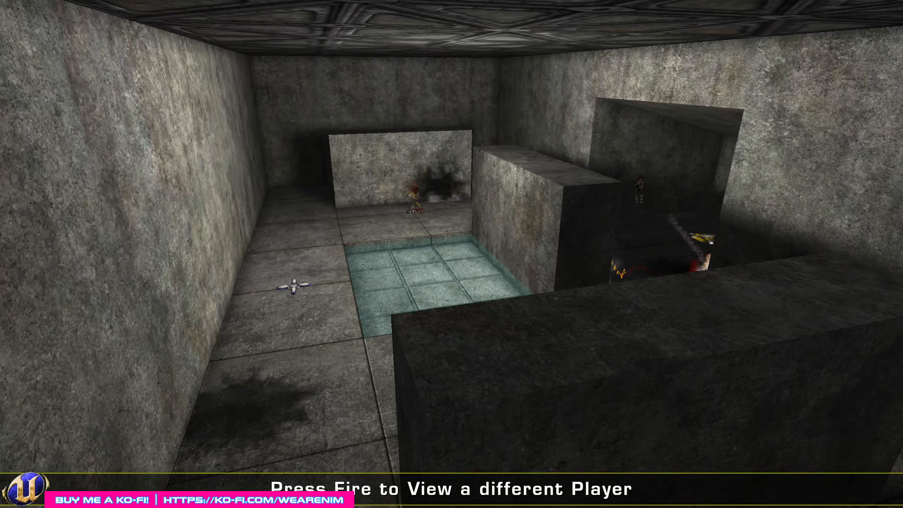
pyautogui.press('a')
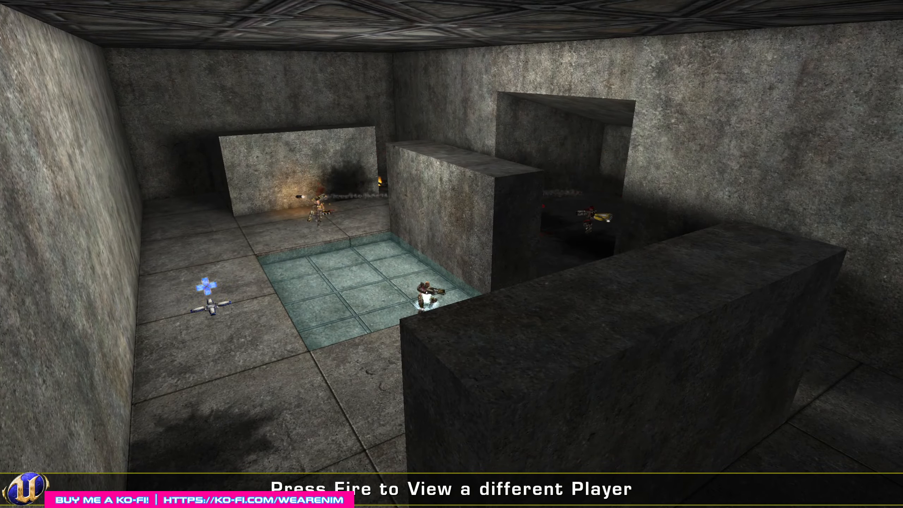
pyautogui.press('a')
pyautogui.press('w')
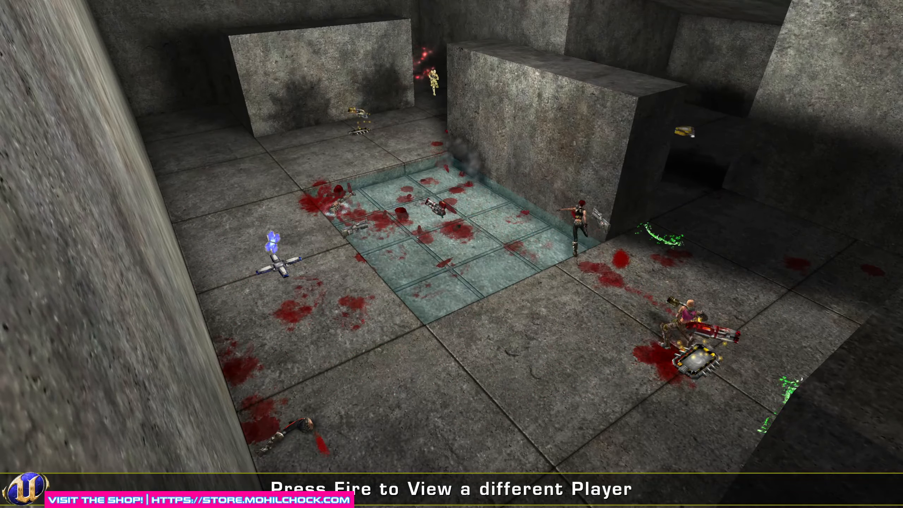
# Exit the spectated match and quit the game, confirming the exit.
pyautogui.press('Escape')
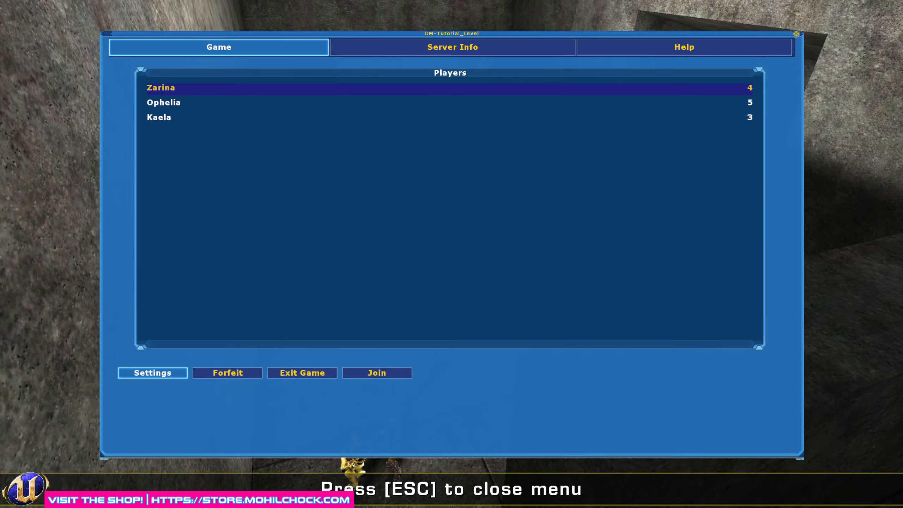
pyautogui.click(298, 374)
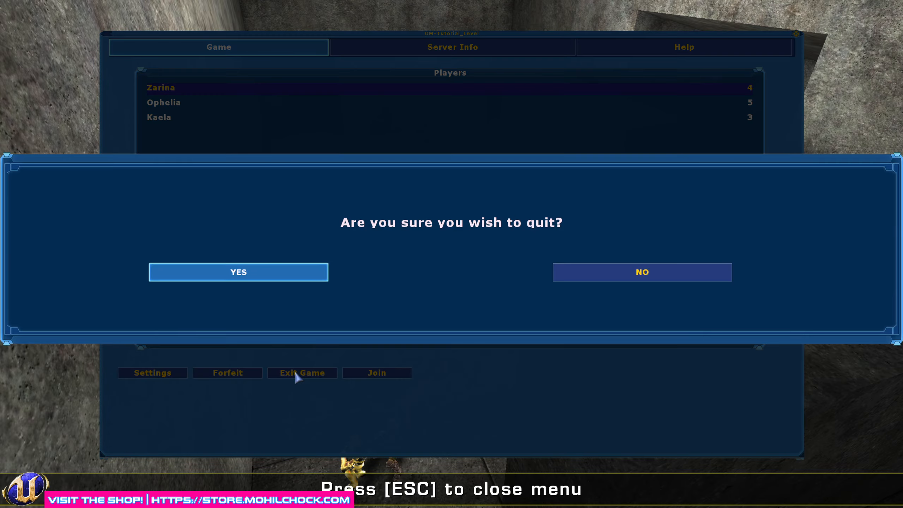
pyautogui.click(266, 273)
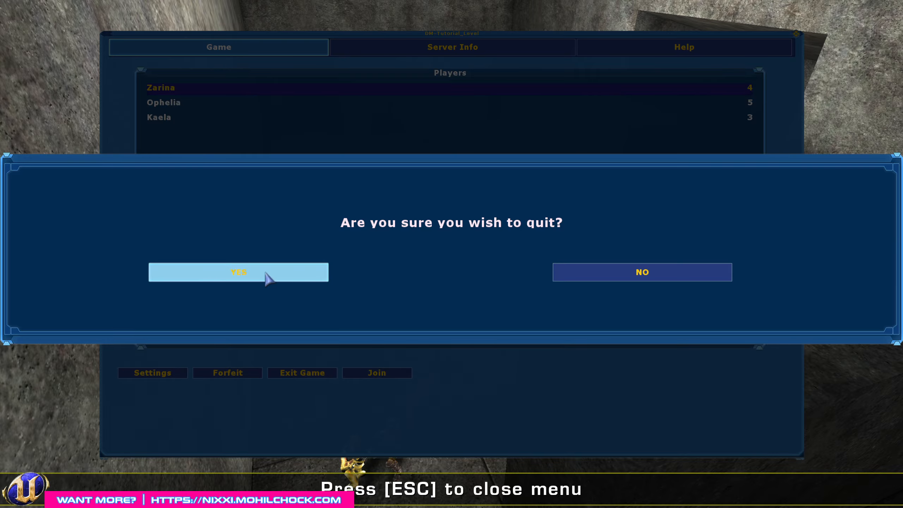